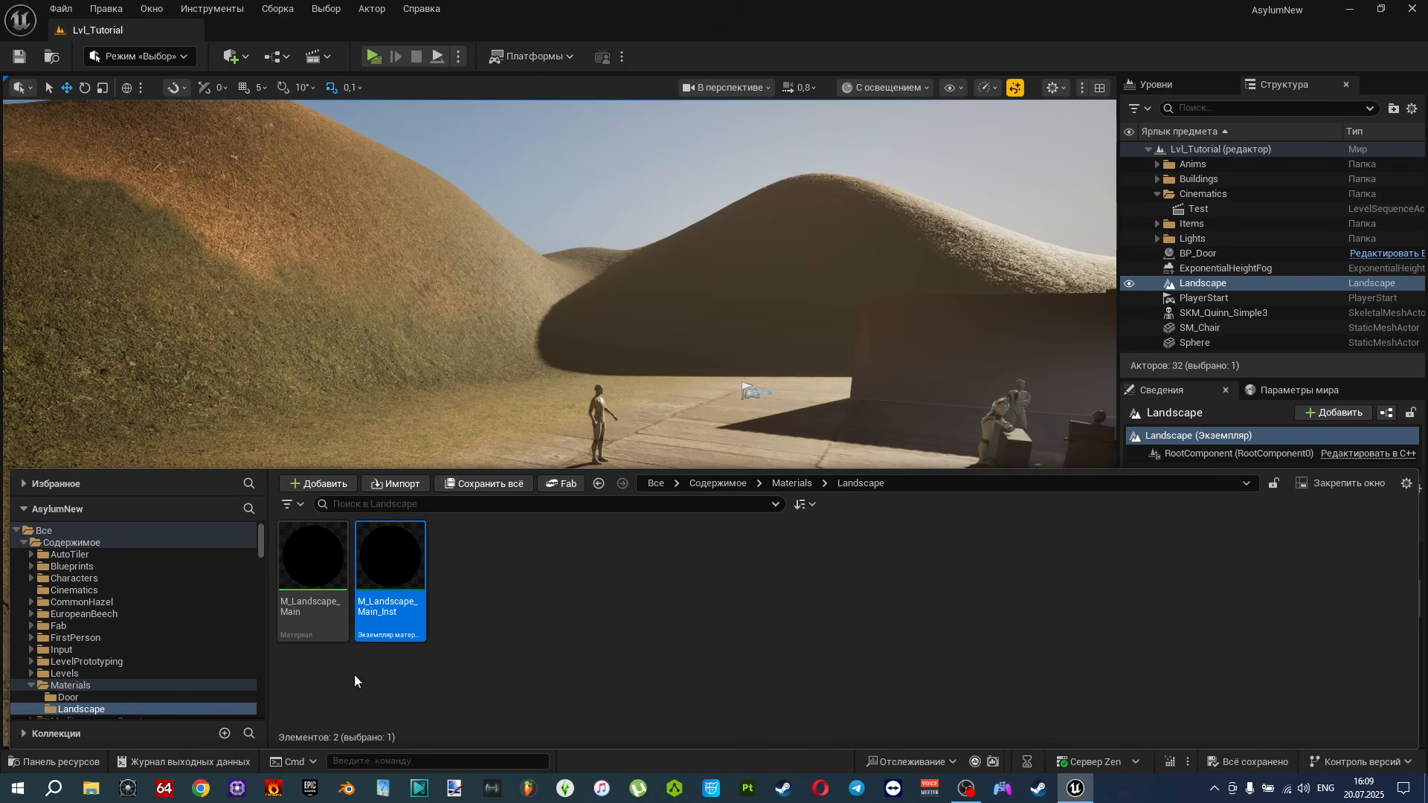
Select the SKM_Quinn_Simple3 mannequin standing on the paved ground in the level.
right_click_drag(419, 406, 370, 522)
right_click_drag(718, 389, 743, 380)
key("w")
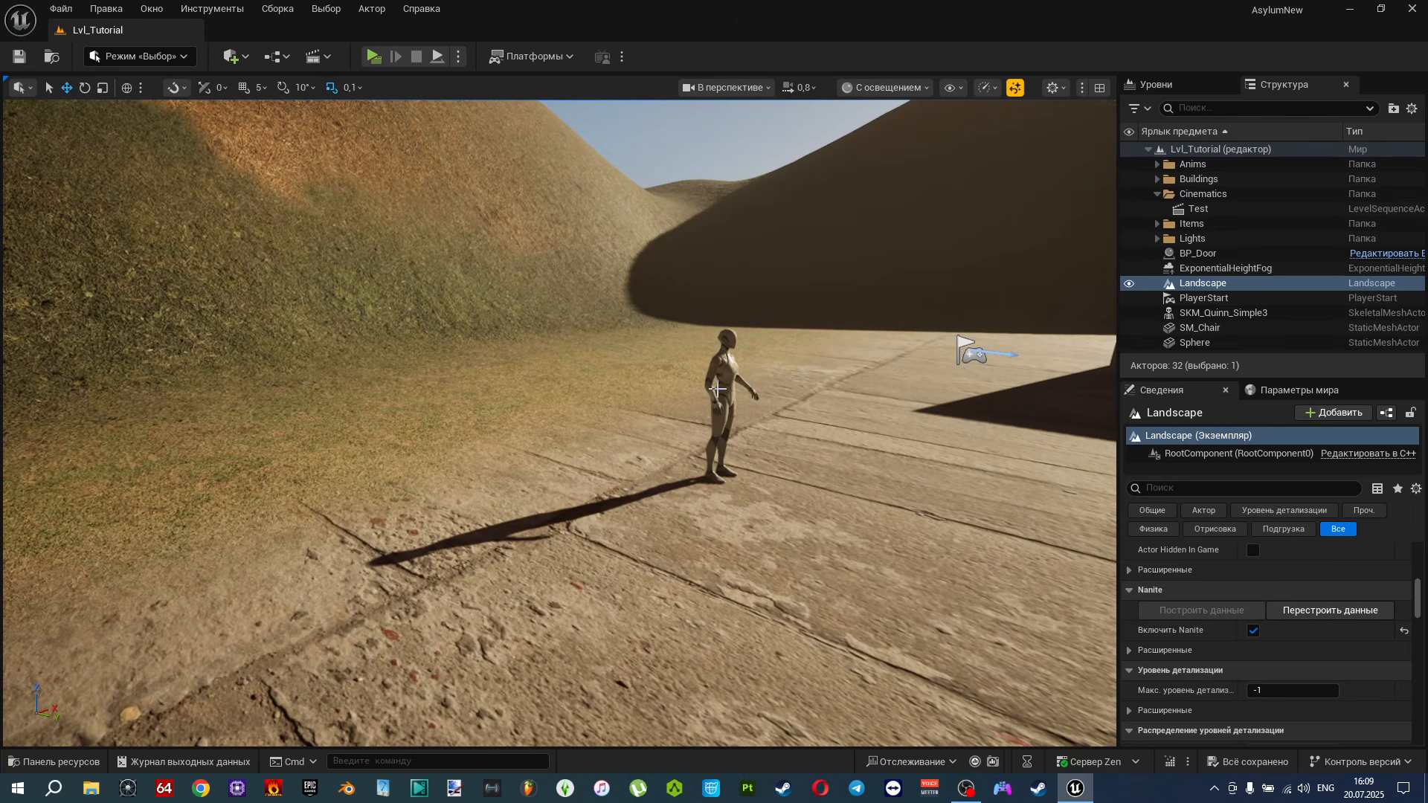
left_click(727, 389)
key("w")
right_click_drag(929, 364, 1085, 341)
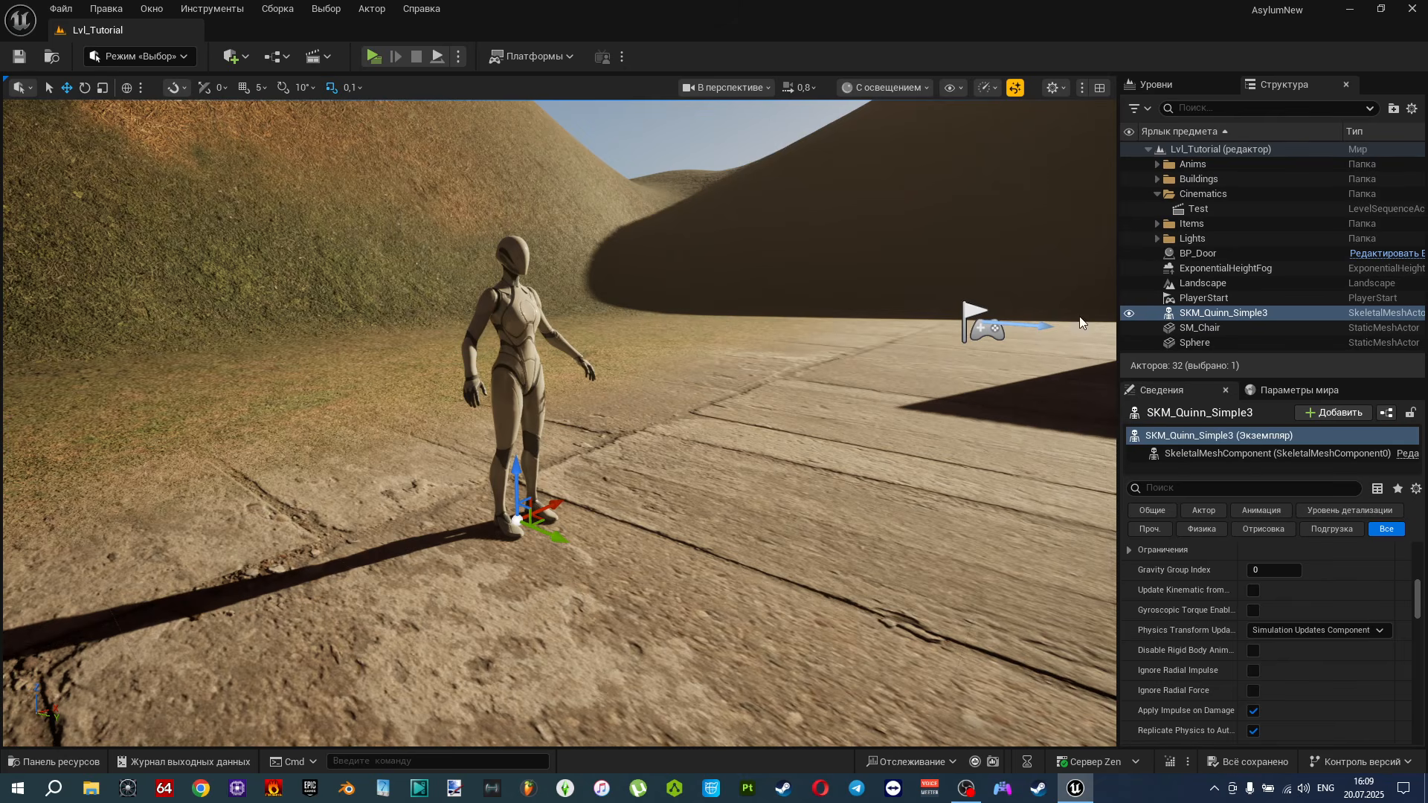
Create a level sequence named Tutorial in the Cinematics folder.
left_click(317, 56)
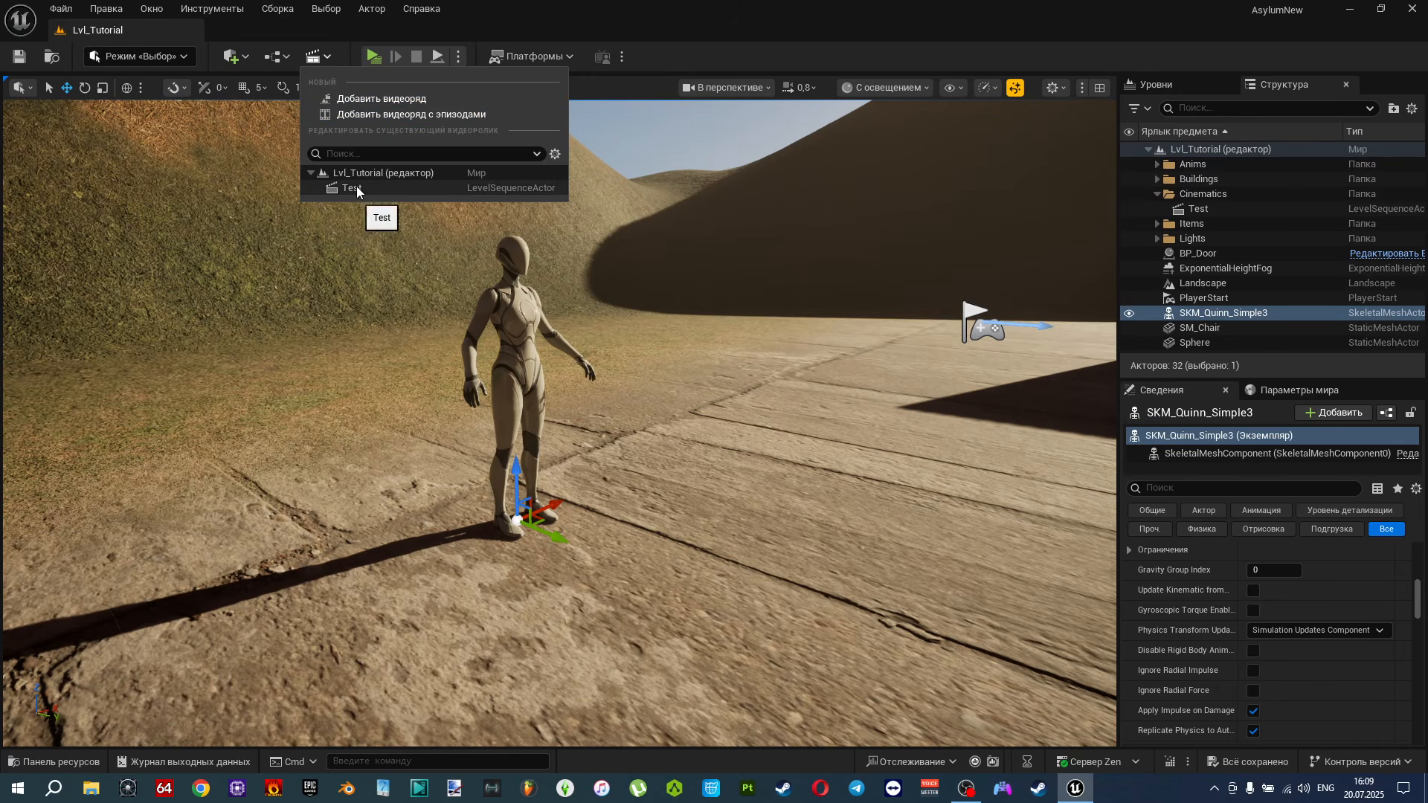
left_click(78, 761)
left_click(84, 760)
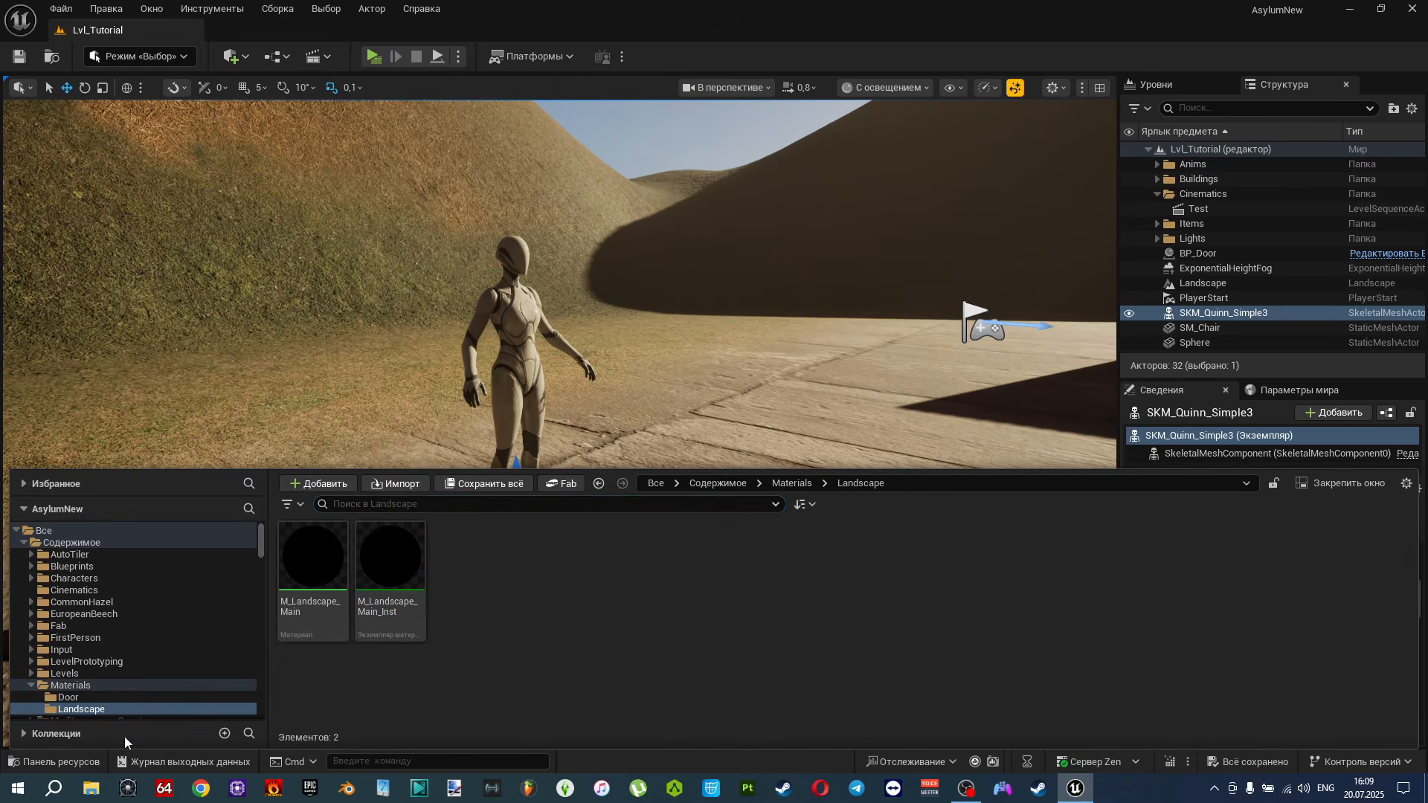
left_click(84, 760)
left_click(318, 57)
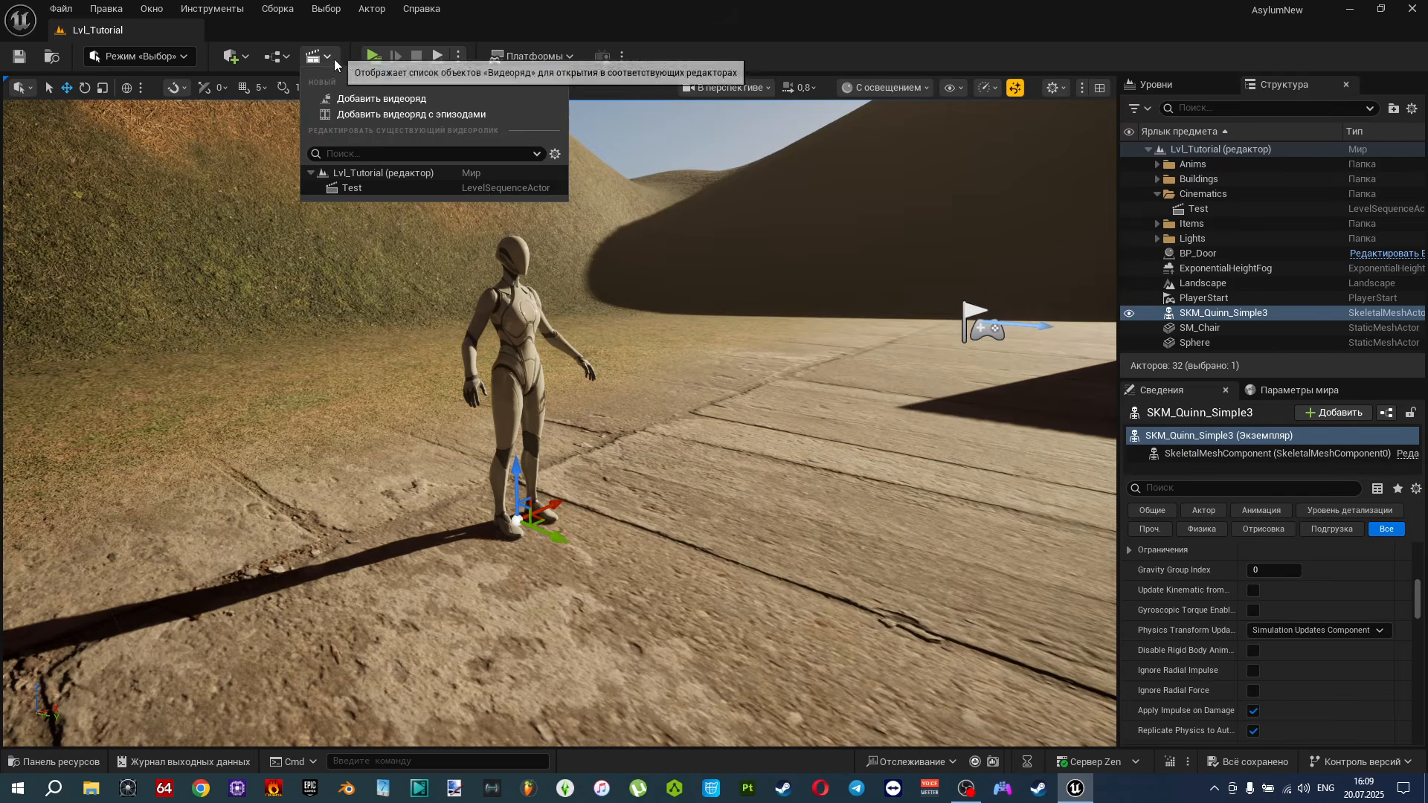
left_click(372, 98)
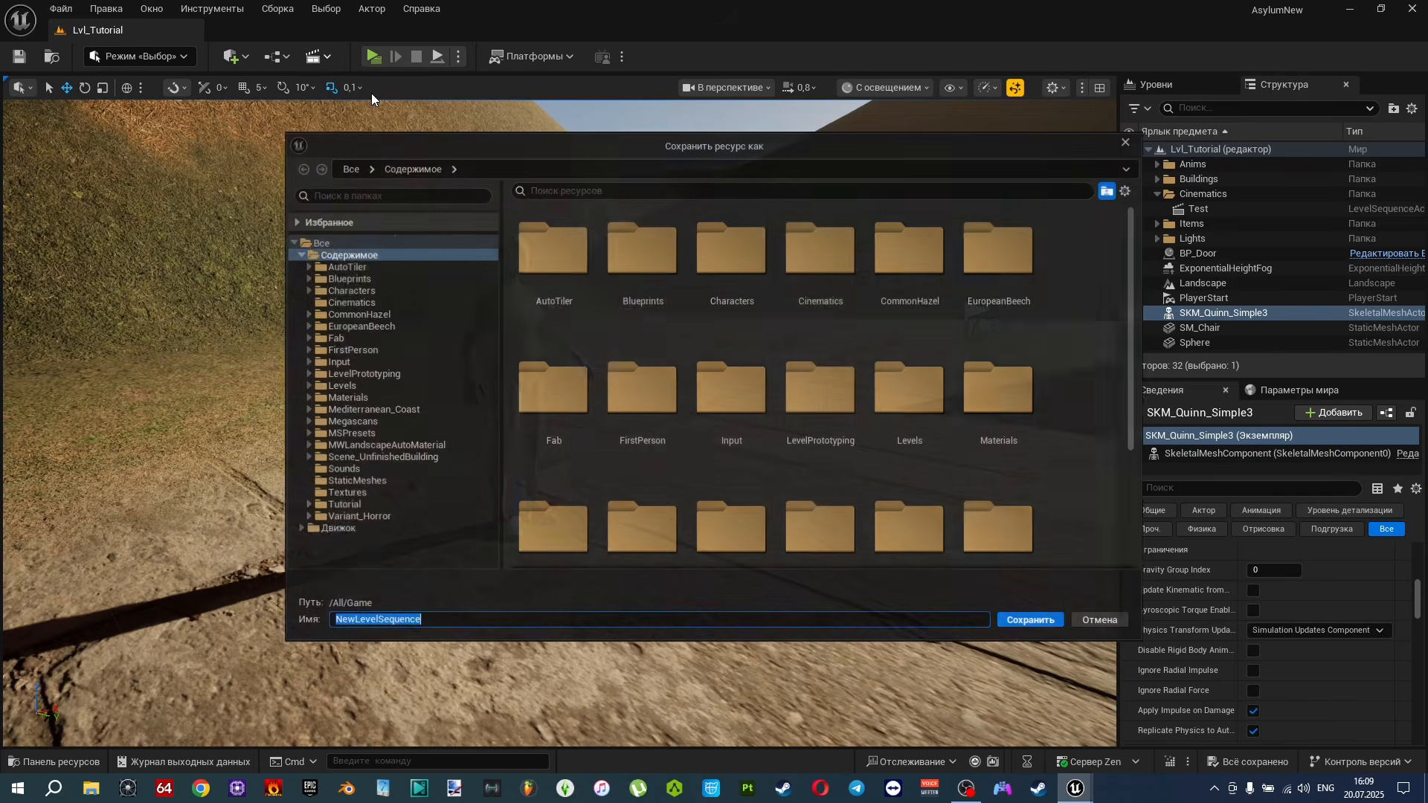
double_click(819, 253)
left_click_drag(430, 620, 305, 623)
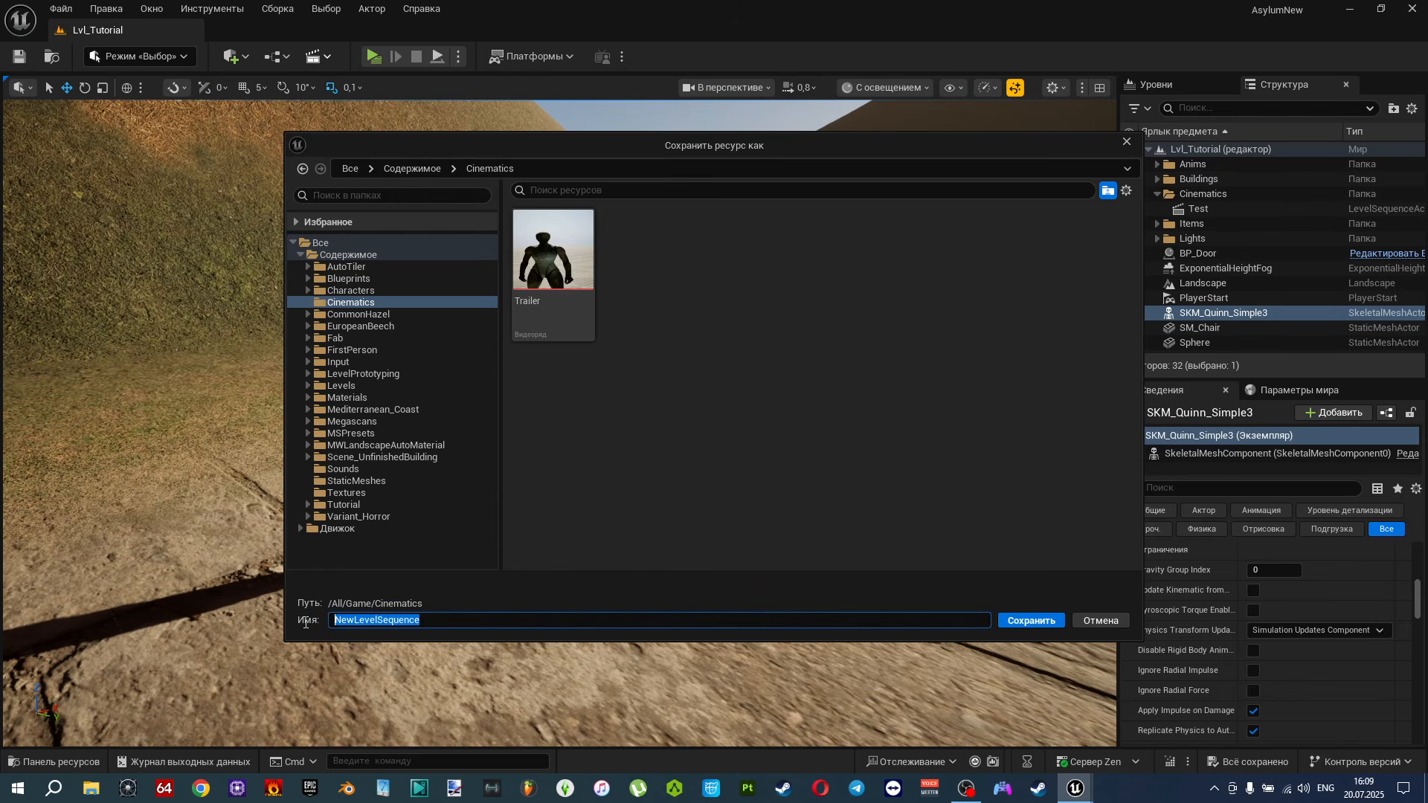
type("Tutorial")
key("Return")
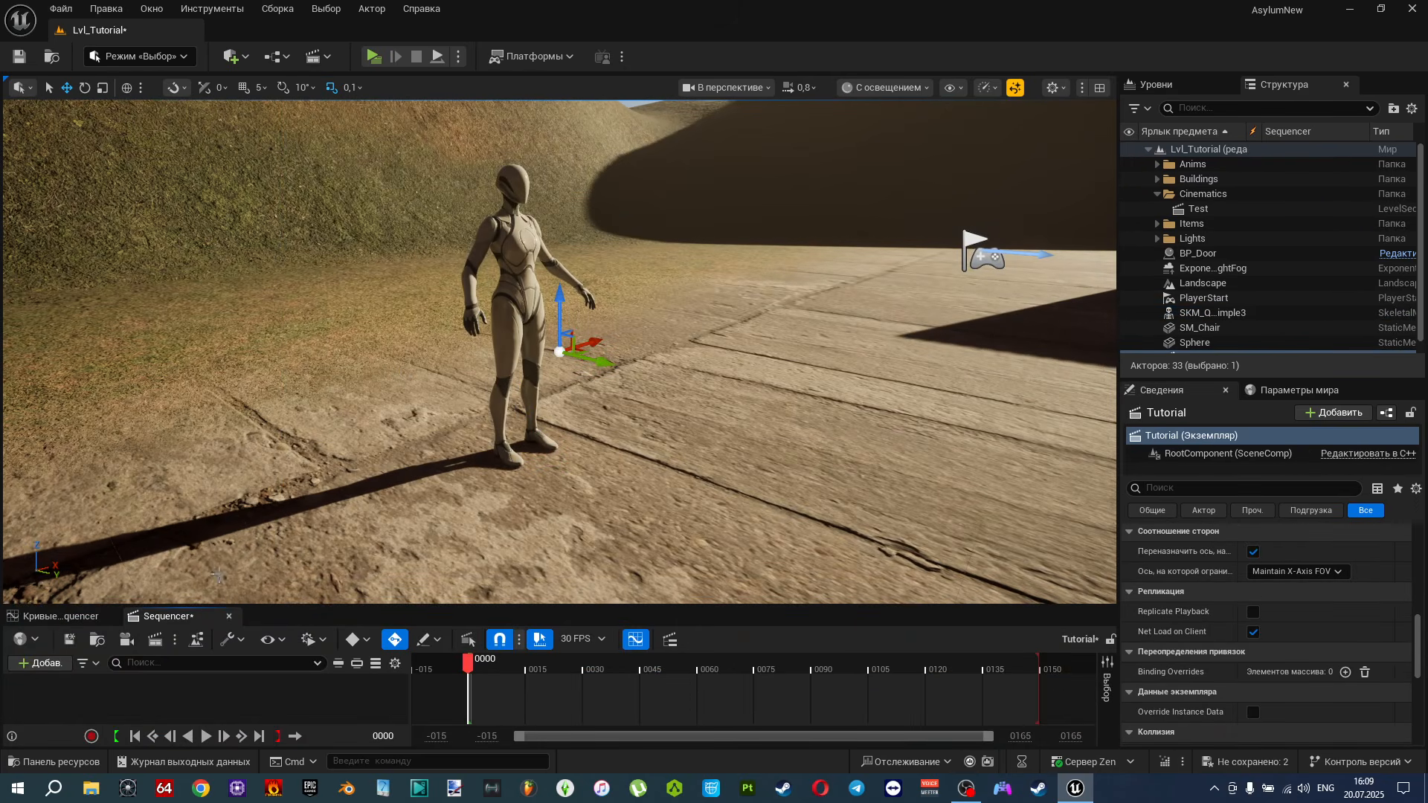
Switch the editor to Animation mode and select the mannequin again, framed in the view.
left_click(152, 56)
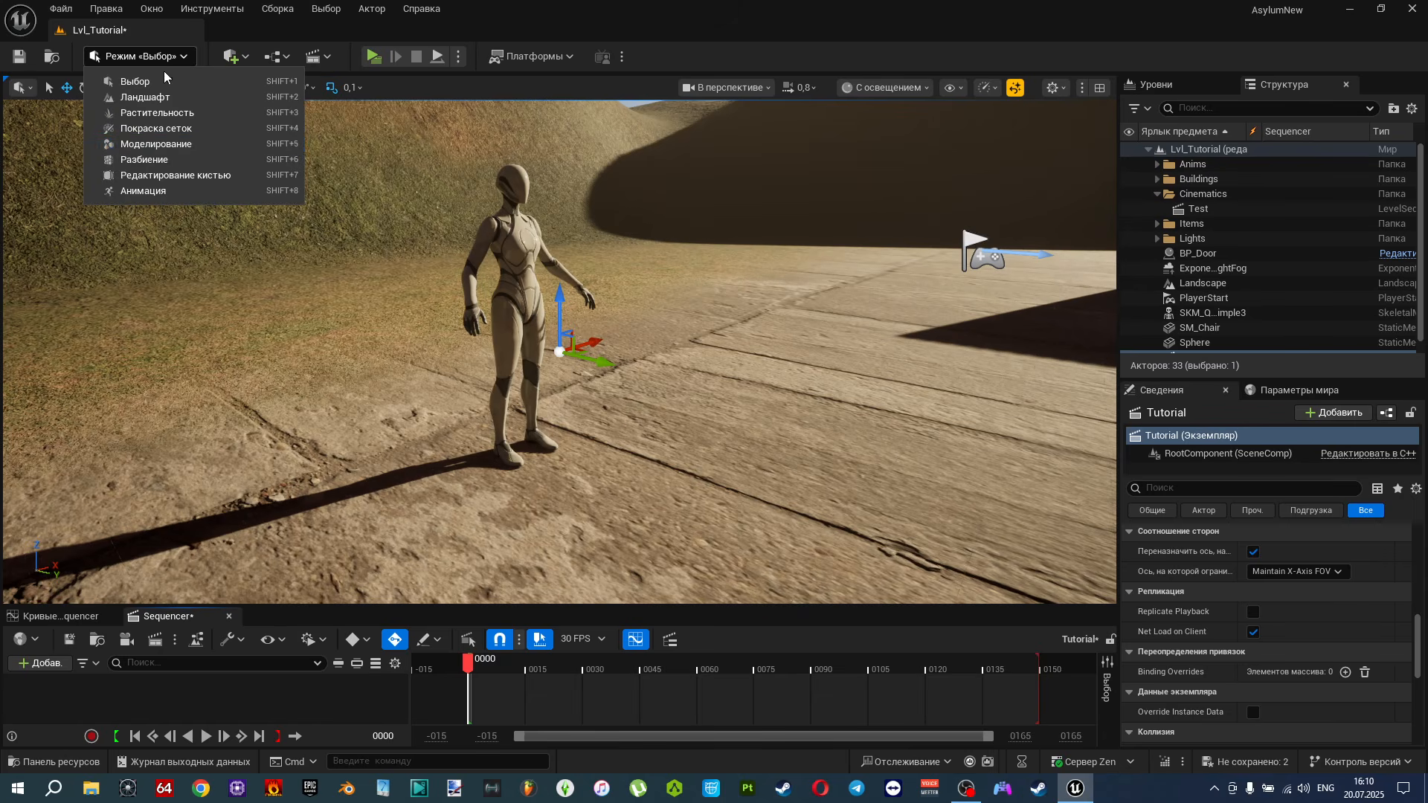
left_click(168, 193)
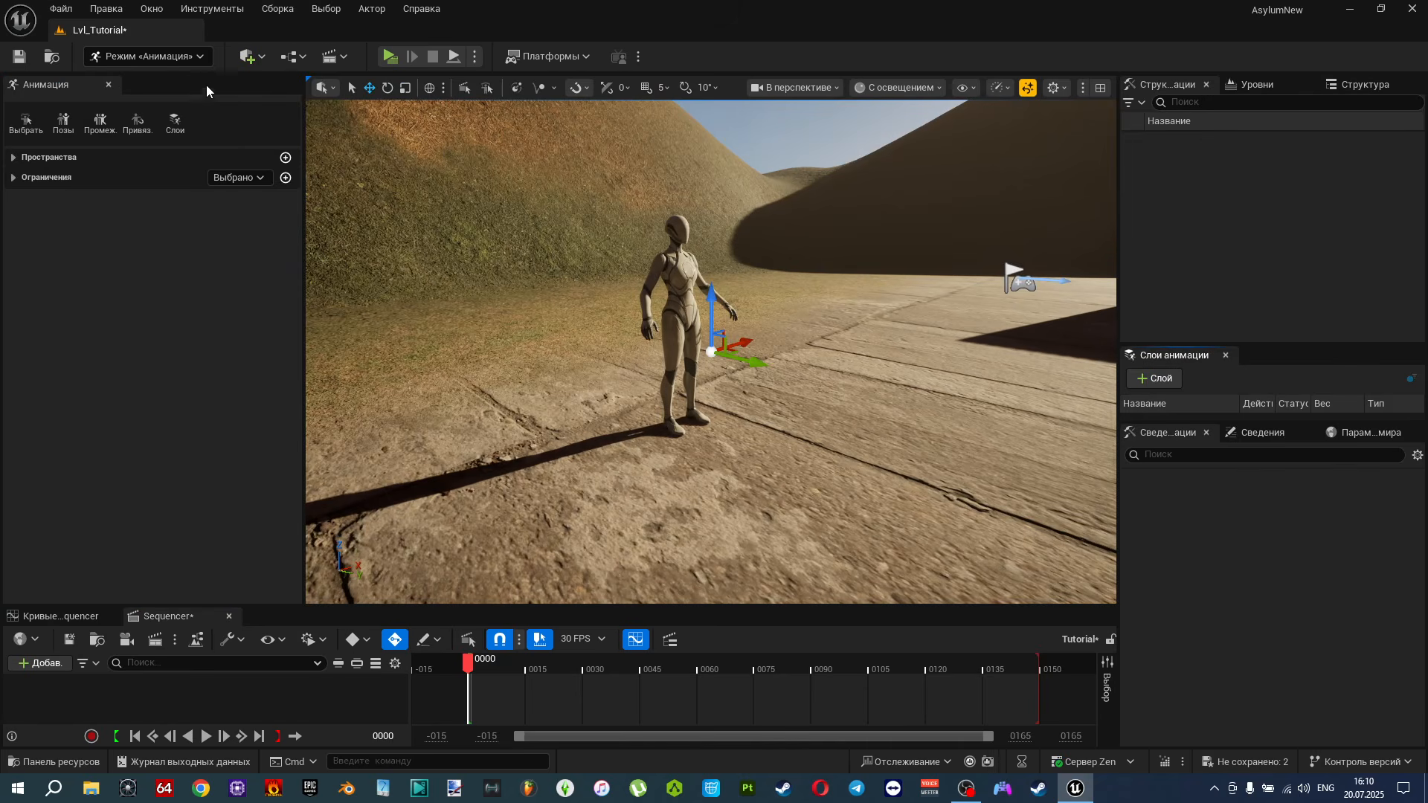
key("w")
mouse_move(608, 318)
right_mouse_down()
mouse_move(543, 305)
mouse_move(611, 332)
mouse_move(612, 303)
right_mouse_up()
key("d")
key("s")
key("w")
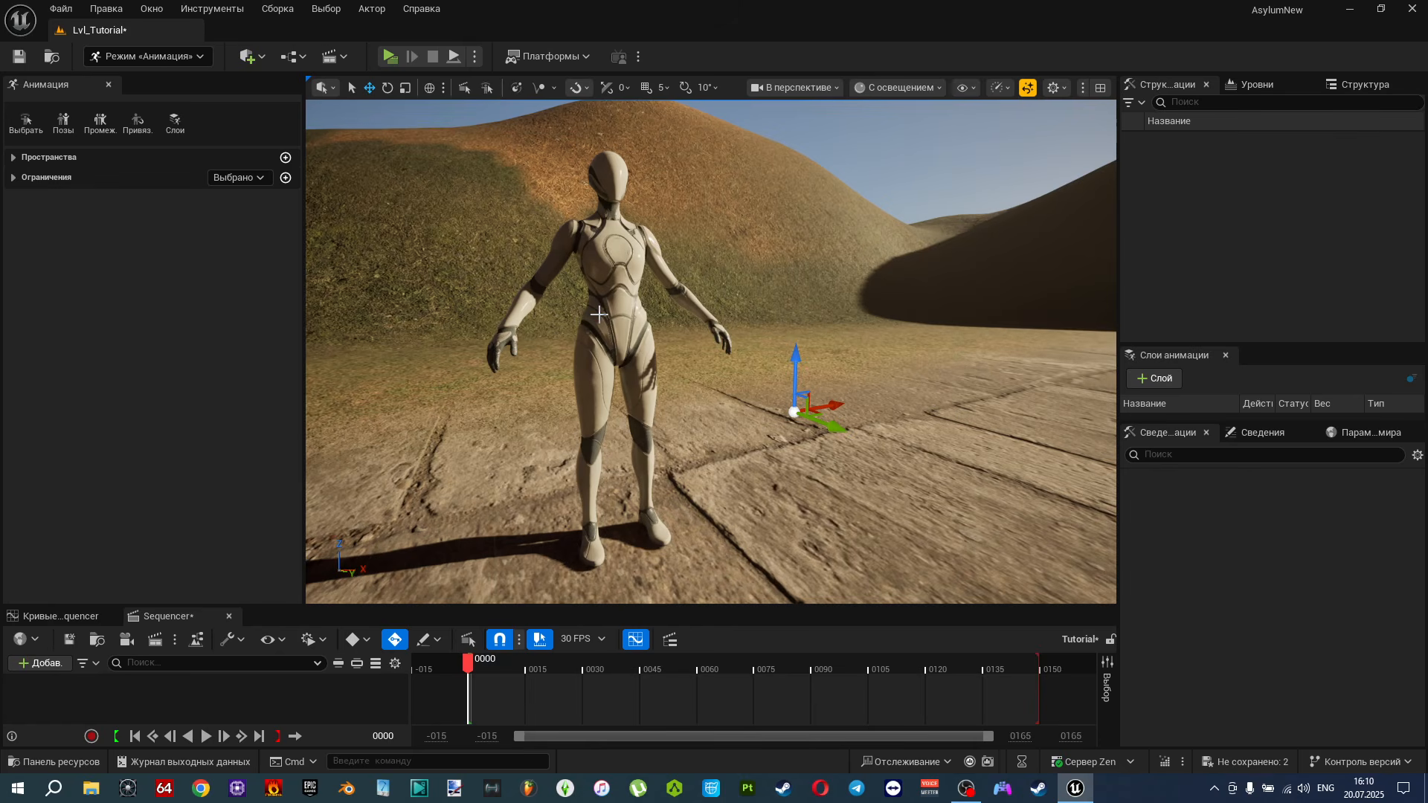
left_click(599, 314)
key("f")
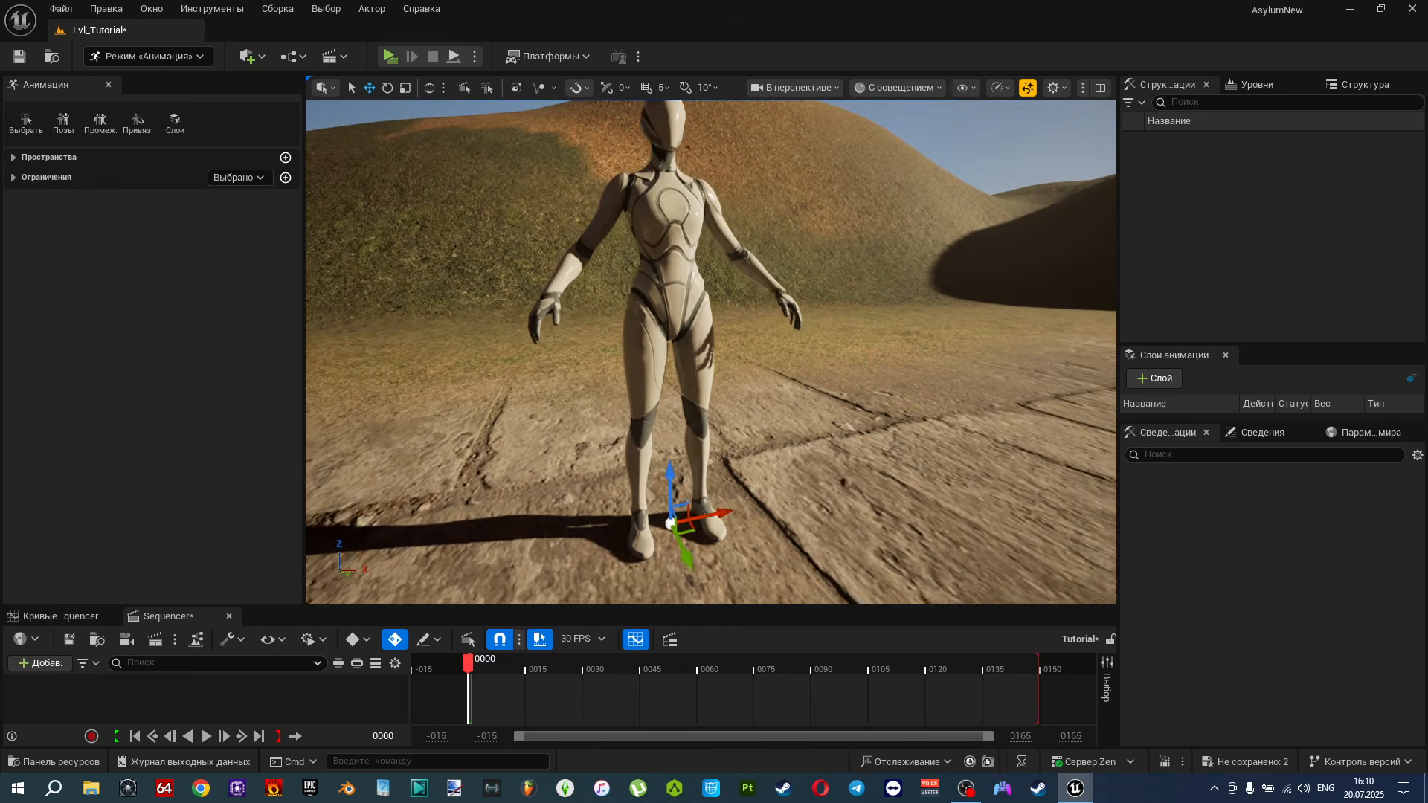
Add SKM_Quinn_Simple3 to the Tutorial sequence as an actor track.
key("w")
mouse_move(598, 315)
right_mouse_down()
mouse_move(592, 301)
mouse_move(597, 321)
right_mouse_up()
key("s")
key("w")
key("s")
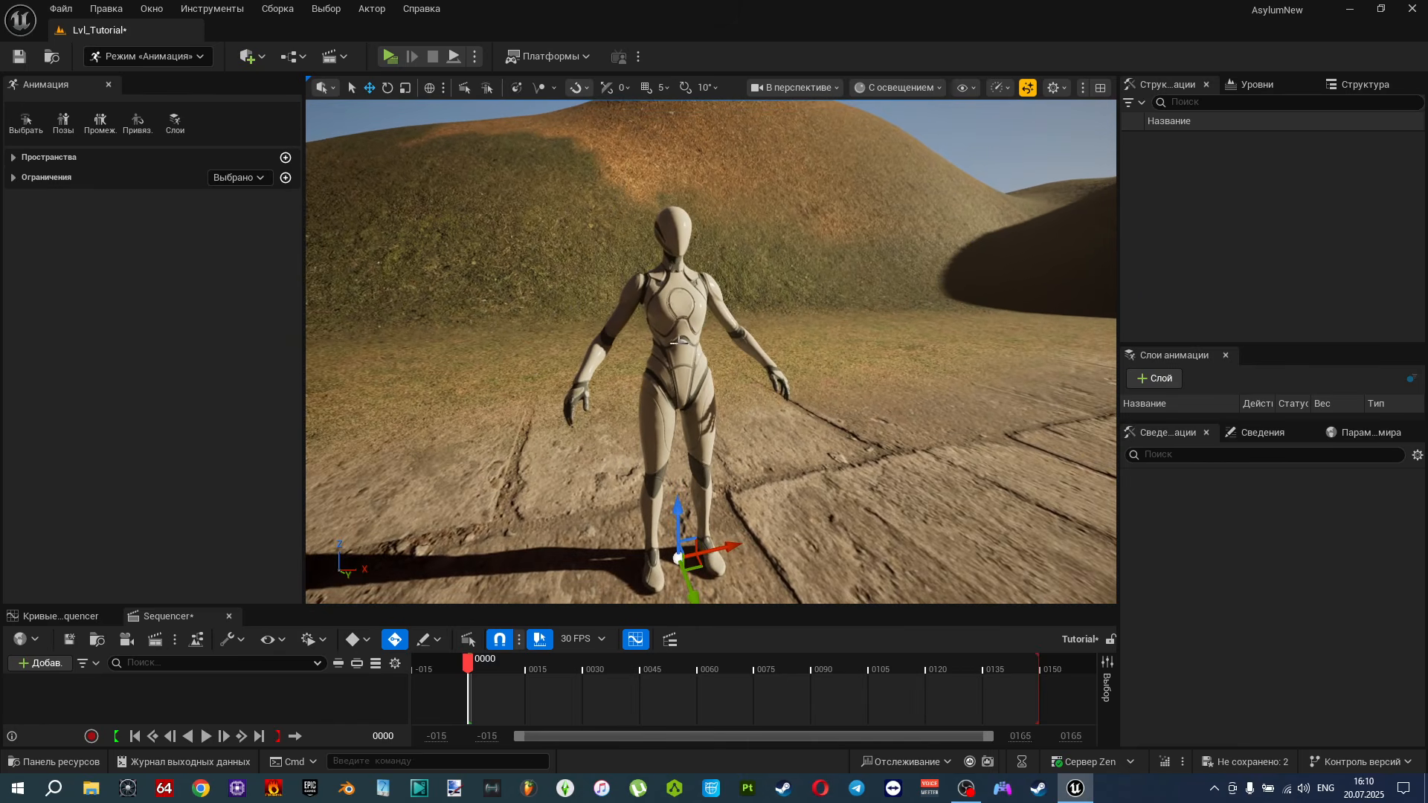
left_click(40, 663)
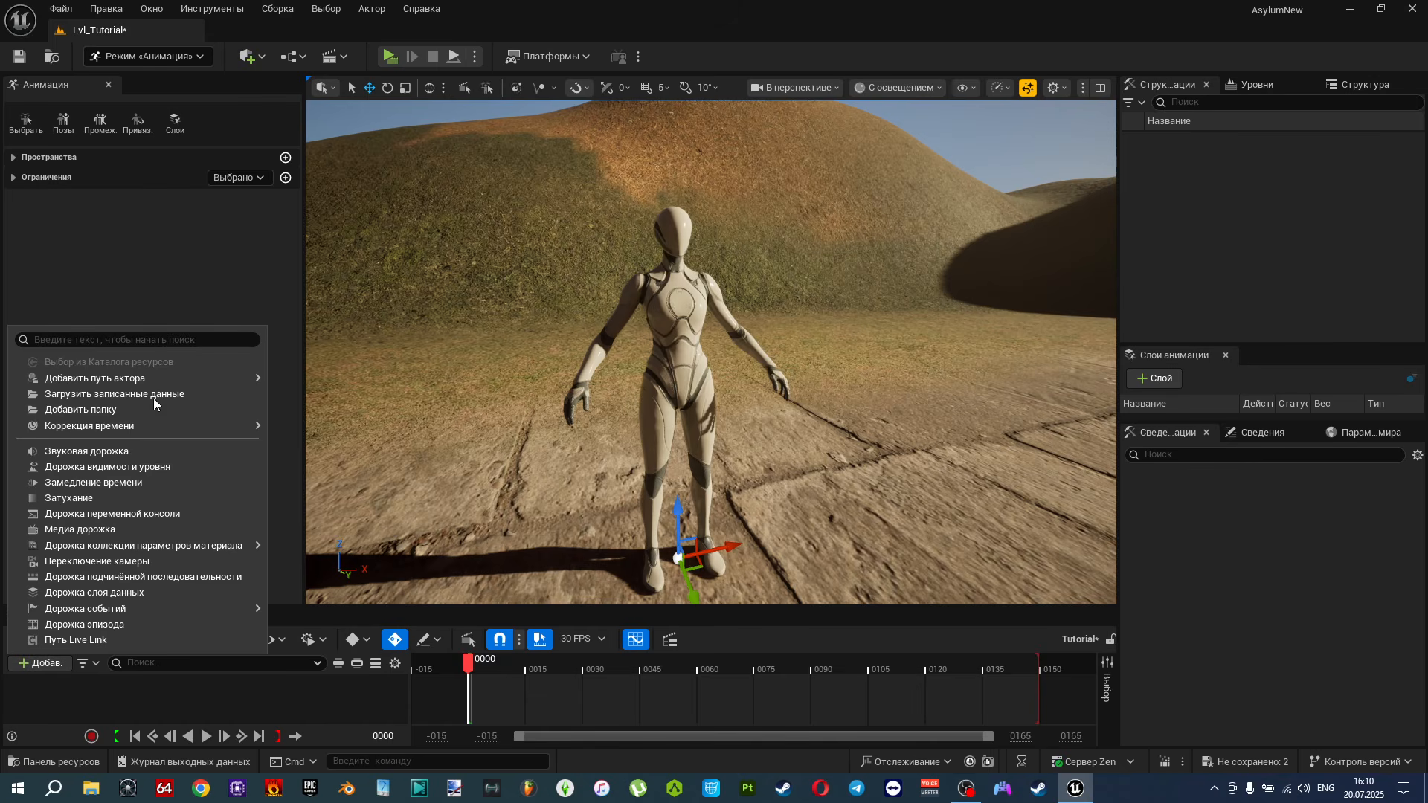
mouse_move(164, 381)
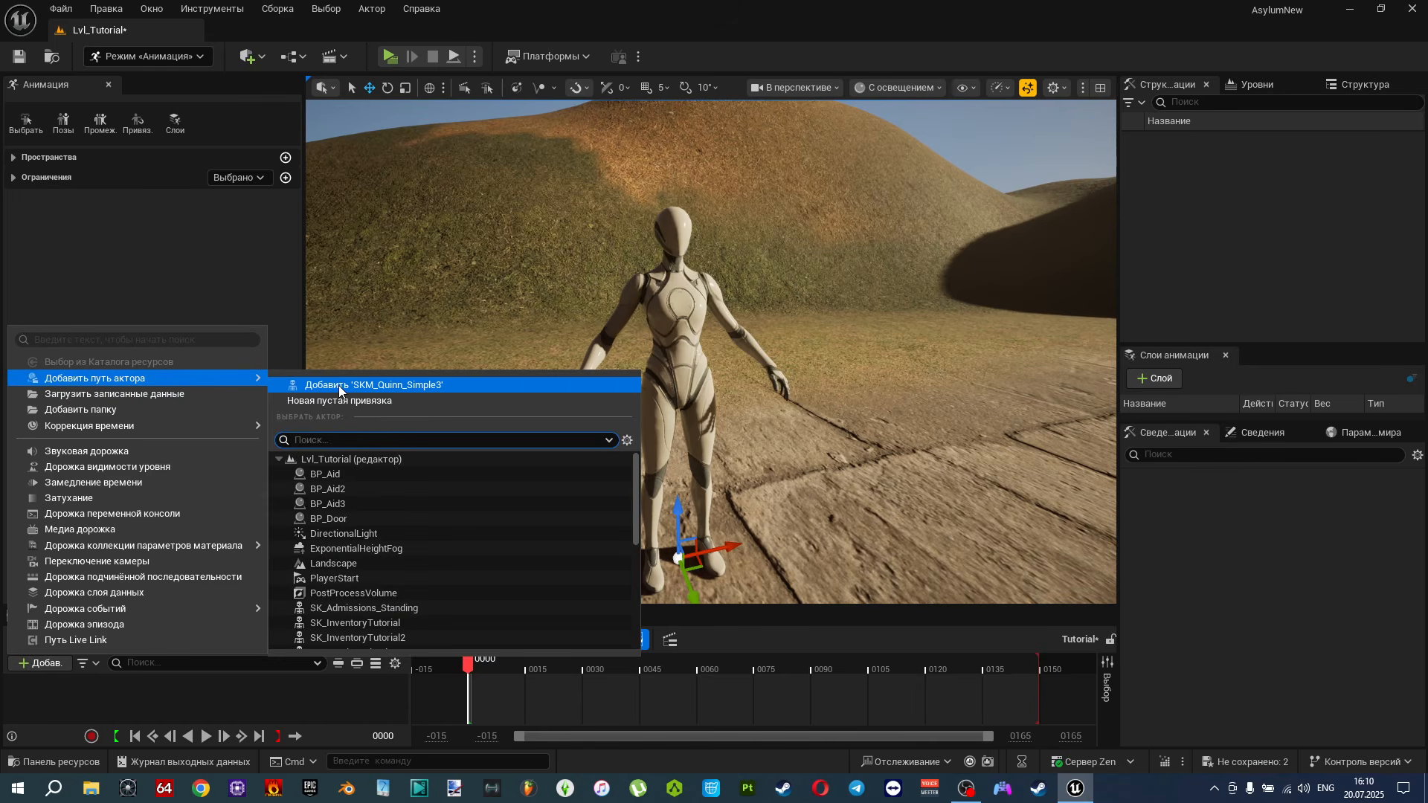
left_click(420, 386)
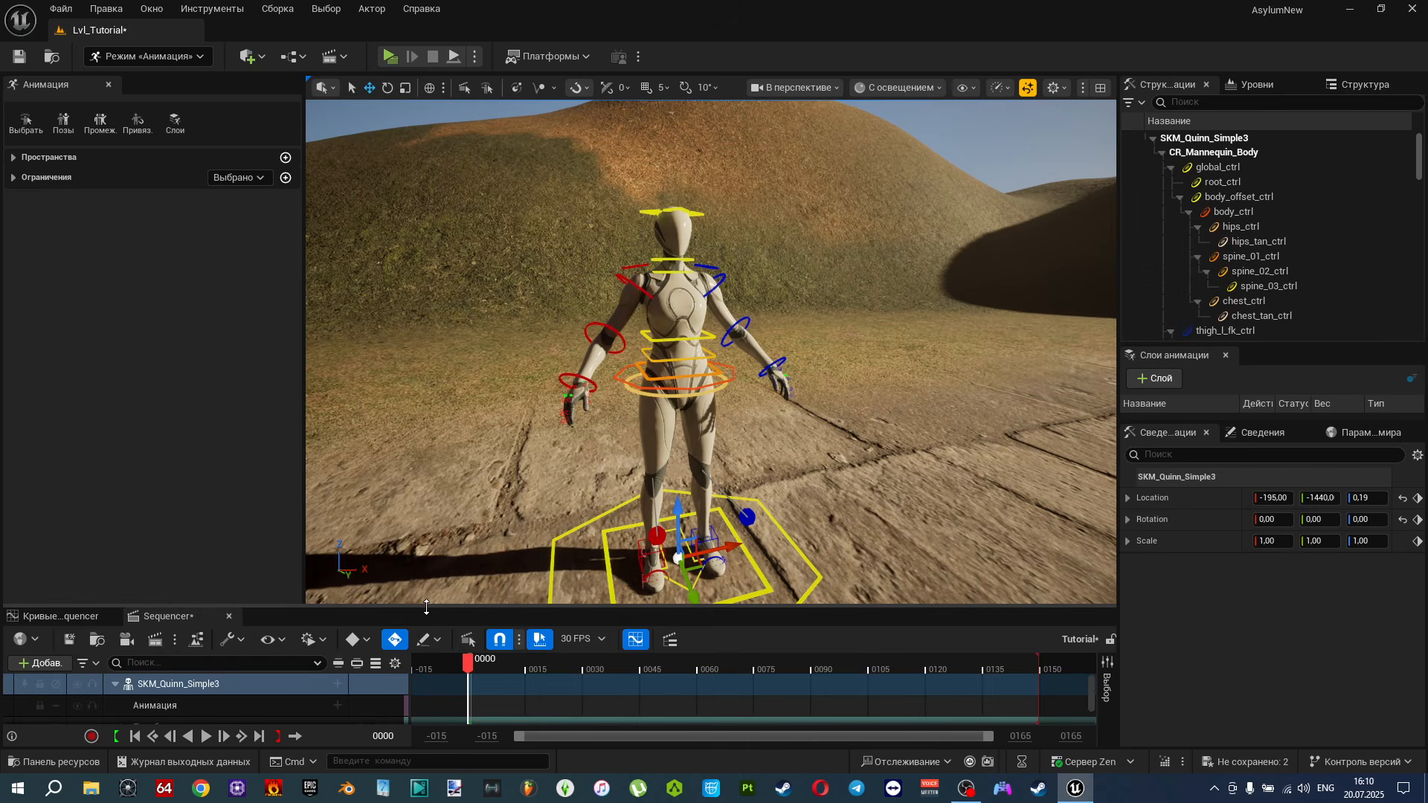
Enlarge the Sequencer area and select the mannequin's CR_Mannequin_Body control rig track.
left_click_drag(426, 608, 426, 543)
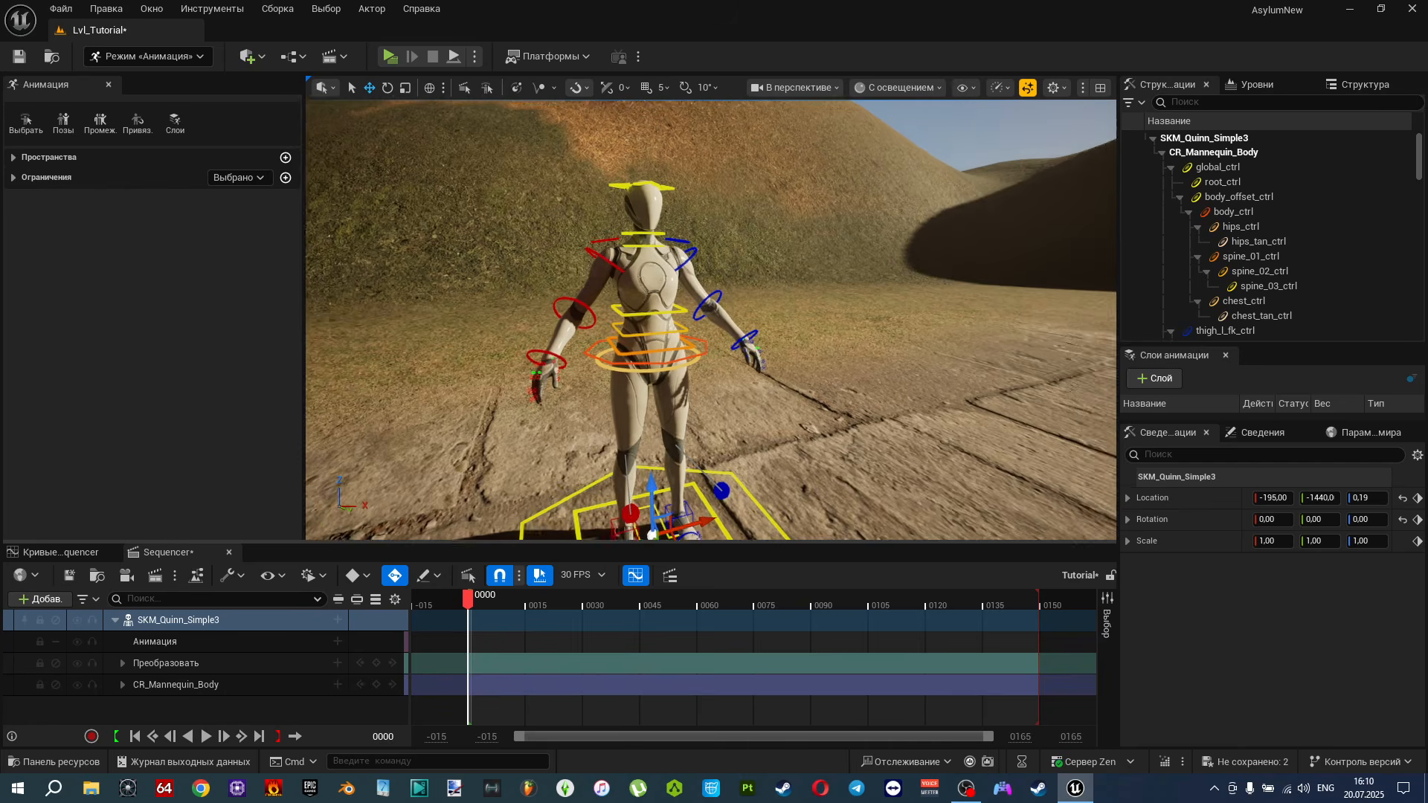
right_click_drag(711, 320, 696, 325)
key("w")
key("s")
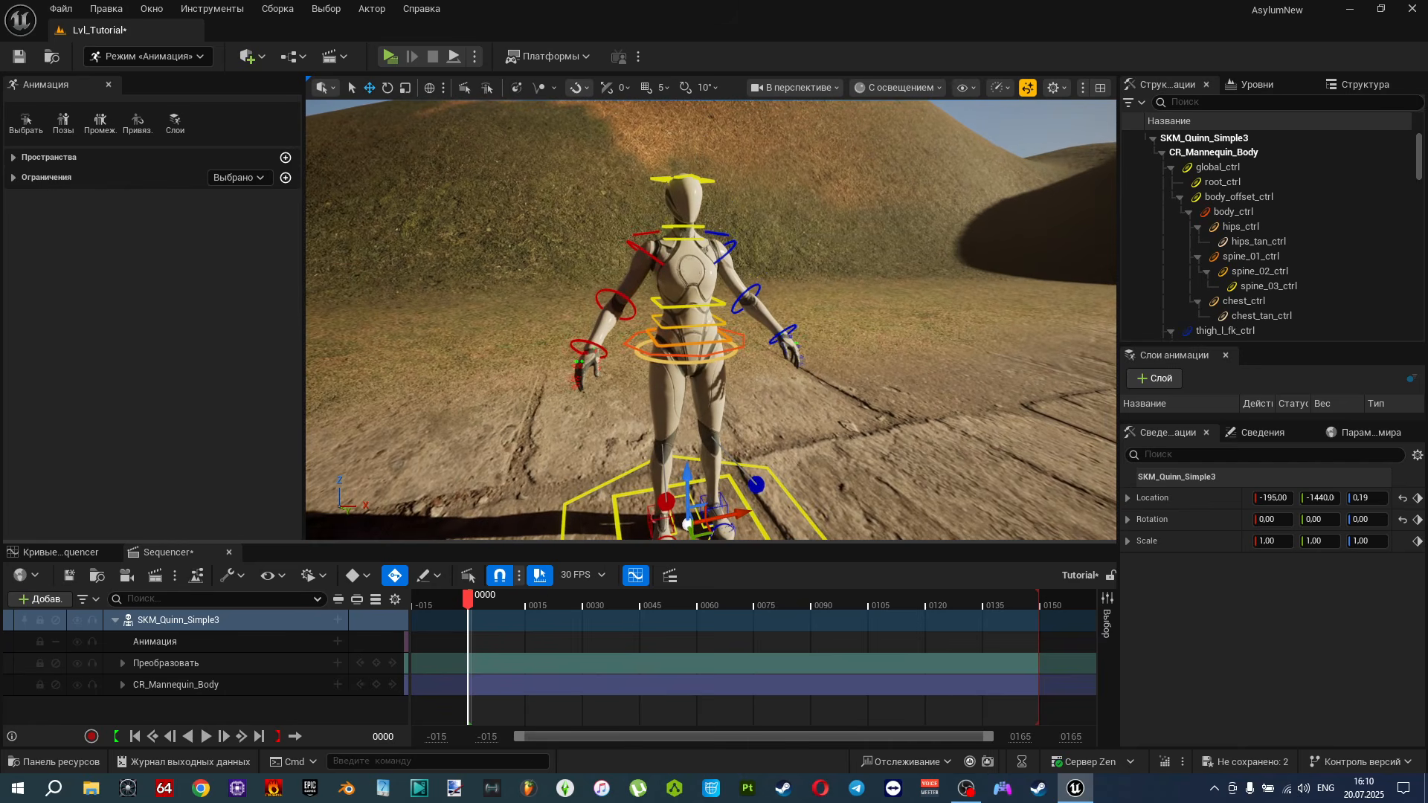
key("w")
mouse_move(696, 325)
right_mouse_down()
mouse_move(694, 363)
mouse_move(693, 293)
mouse_move(697, 308)
right_mouse_up()
key("s")
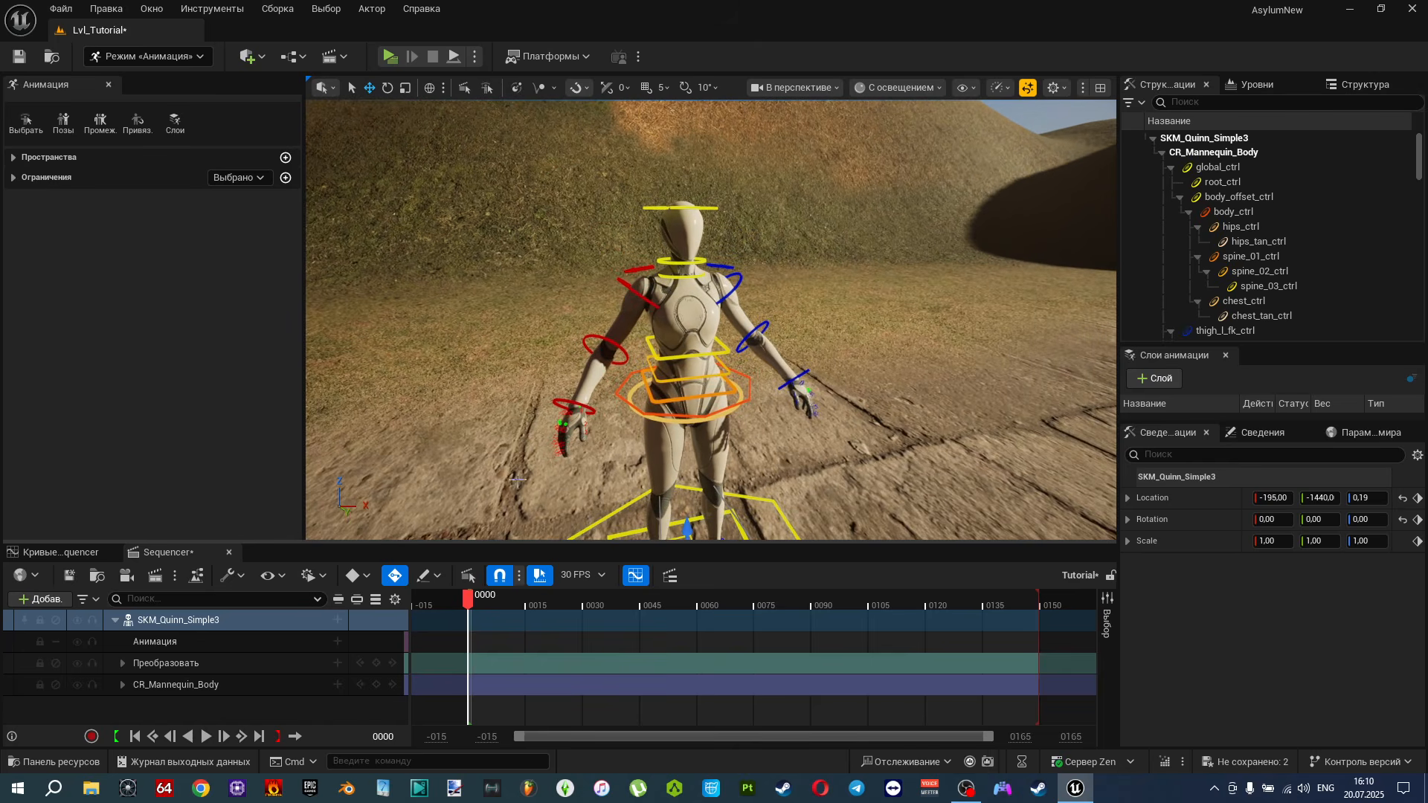
left_click(195, 690)
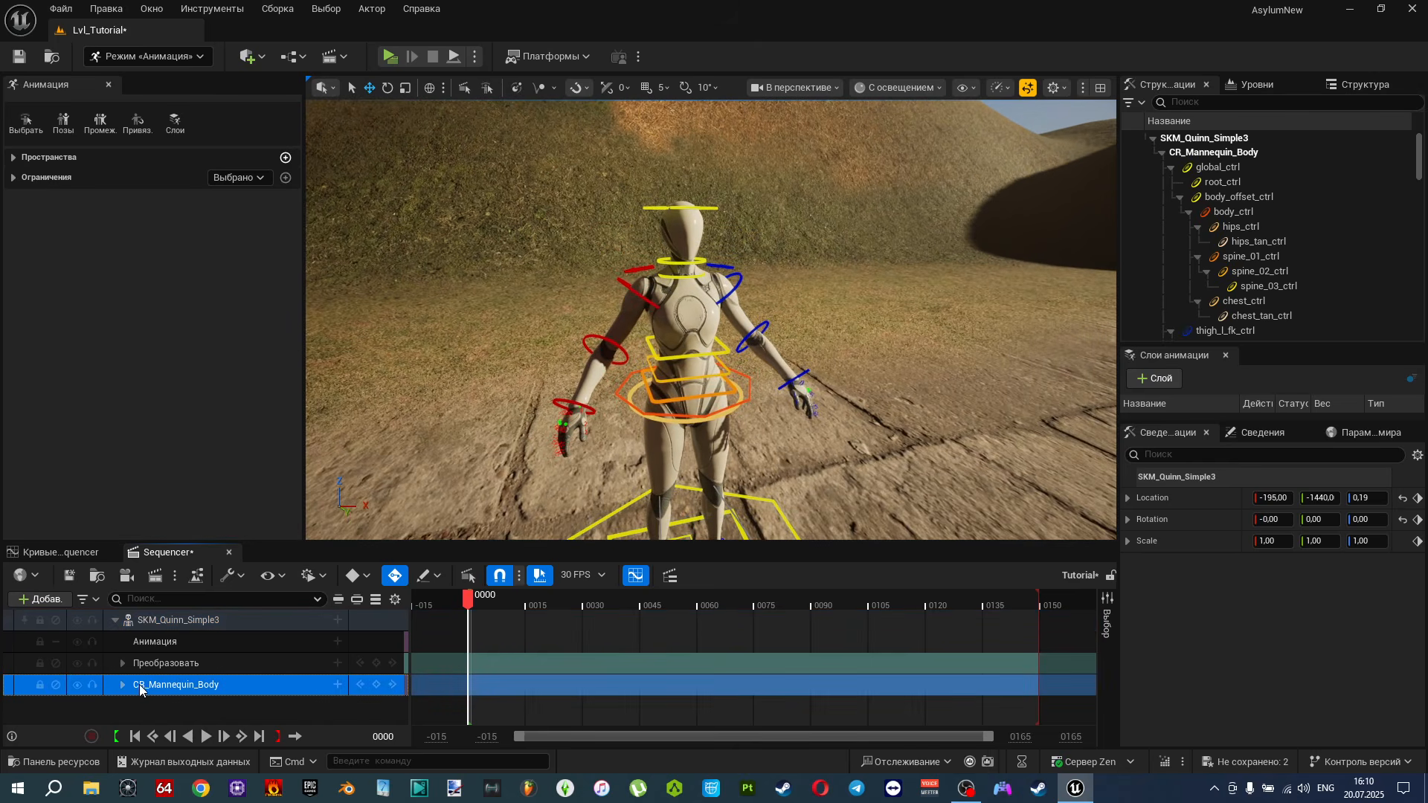
Select the lowerarm_r_fk_ctrl control and examine the mannequin's arm and body controls up close.
mouse_move(595, 394)
right_mouse_down()
mouse_move(603, 401)
mouse_move(588, 397)
right_mouse_up()
key("w")
key("s")
left_click(606, 334)
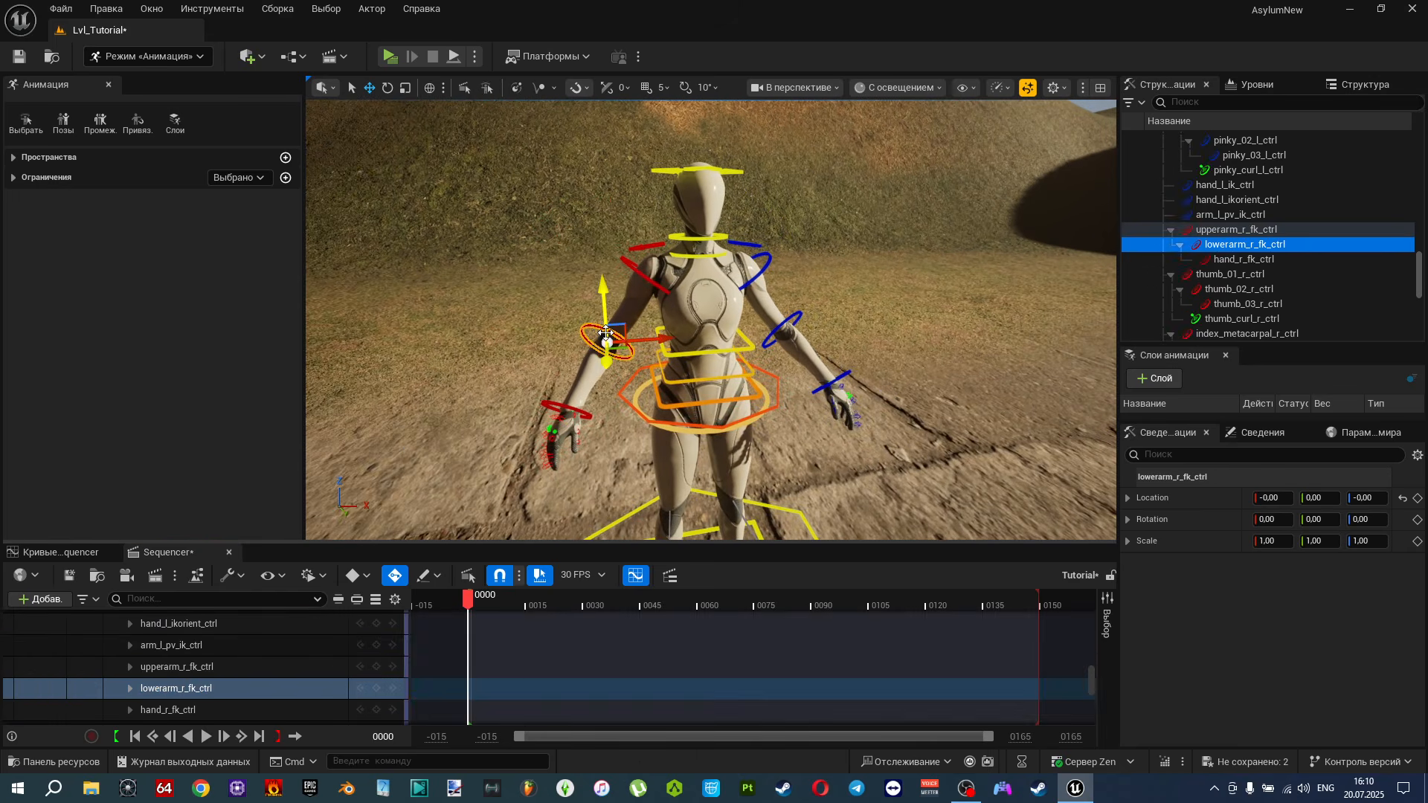
key("w")
right_click_drag(606, 334, 605, 338)
key("s")
key("w")
key("s")
key("w")
key("s")
mouse_move(549, 385)
right_mouse_down()
mouse_move(545, 427)
mouse_move(547, 398)
right_mouse_up()
key("w")
key("s")
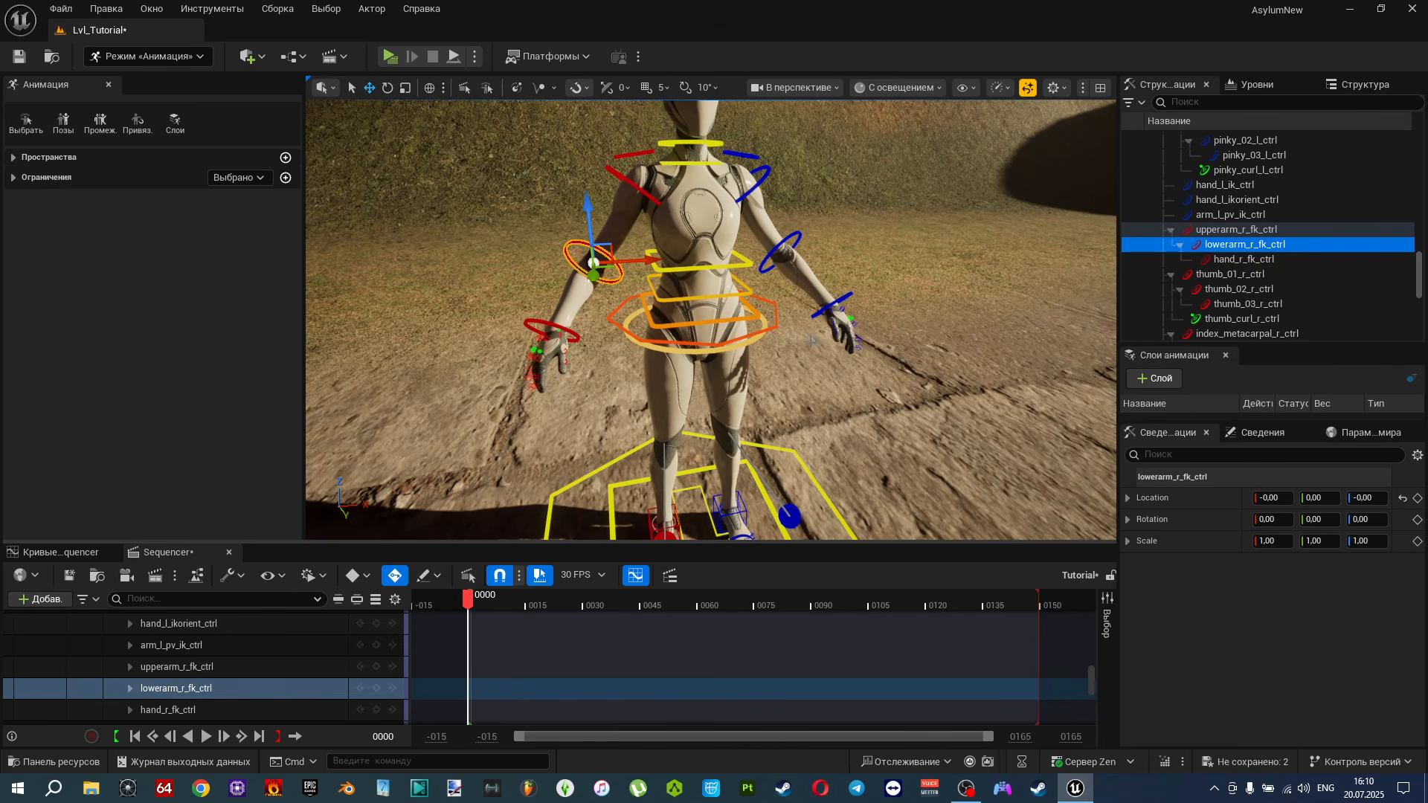
key("w")
right_click_drag(812, 340, 798, 339)
key("s")
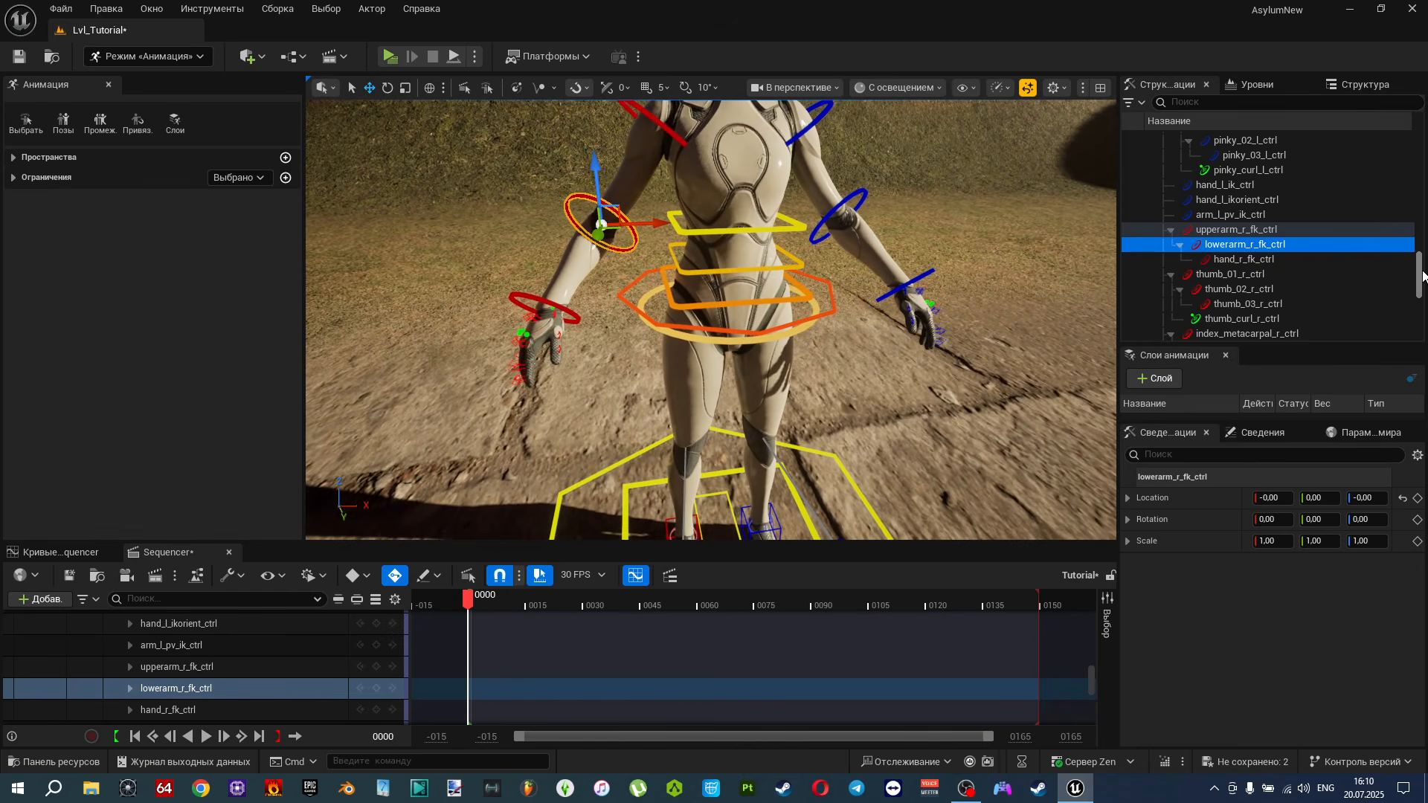
Turn on the FK/IK switches for the left arm, right arm, spine and neck on global_ctrl.
left_click_drag(1421, 275, 1420, 158)
left_click(1218, 167)
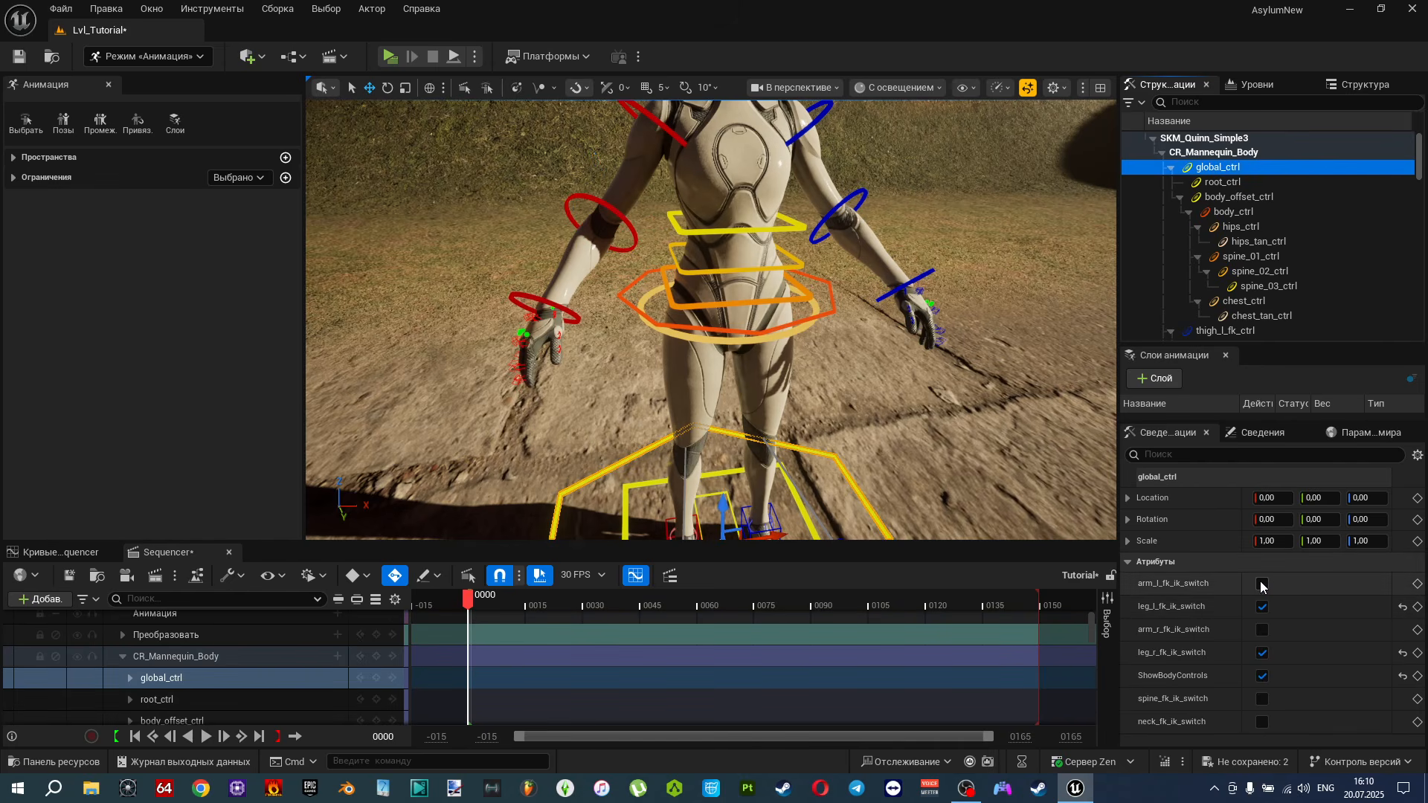
left_click(1261, 584)
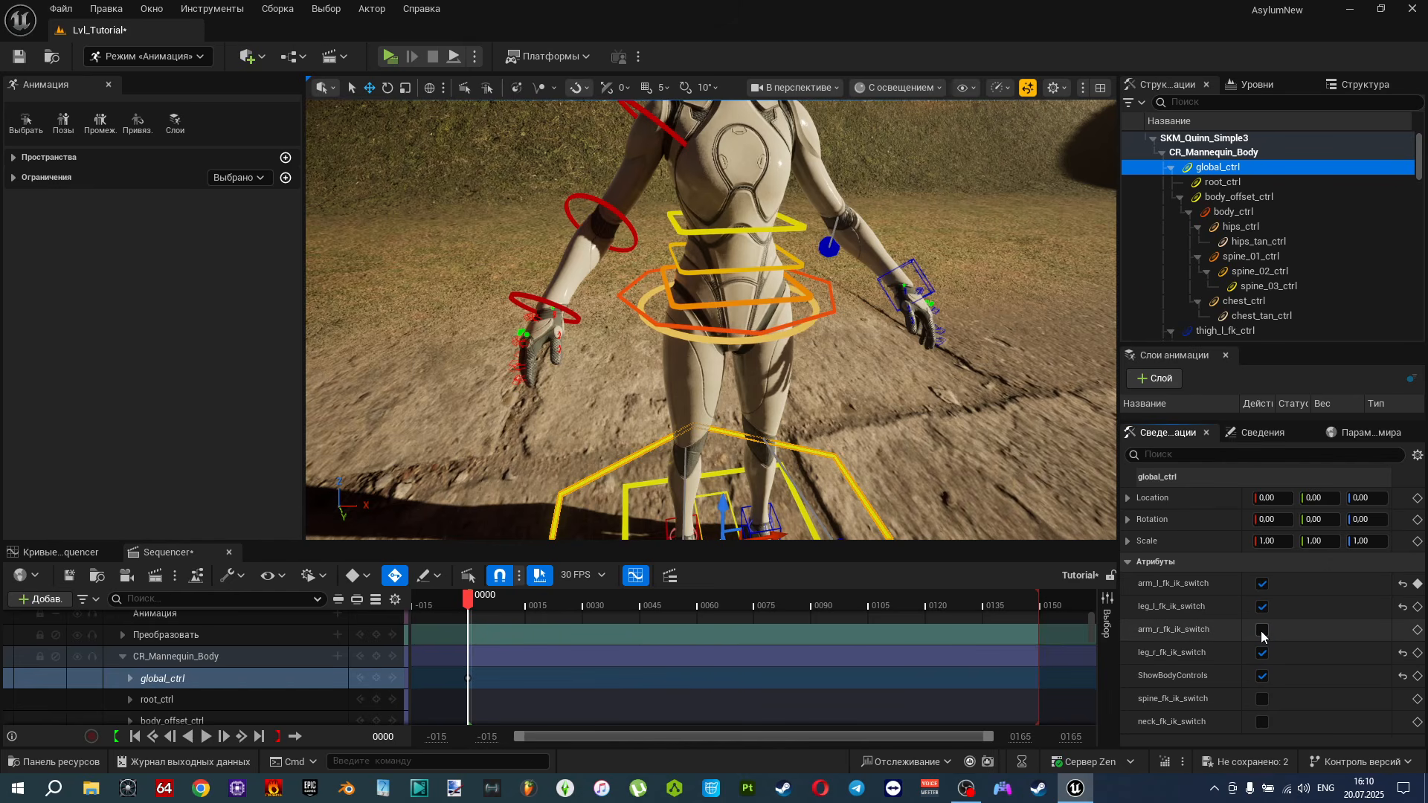
left_click(1262, 631)
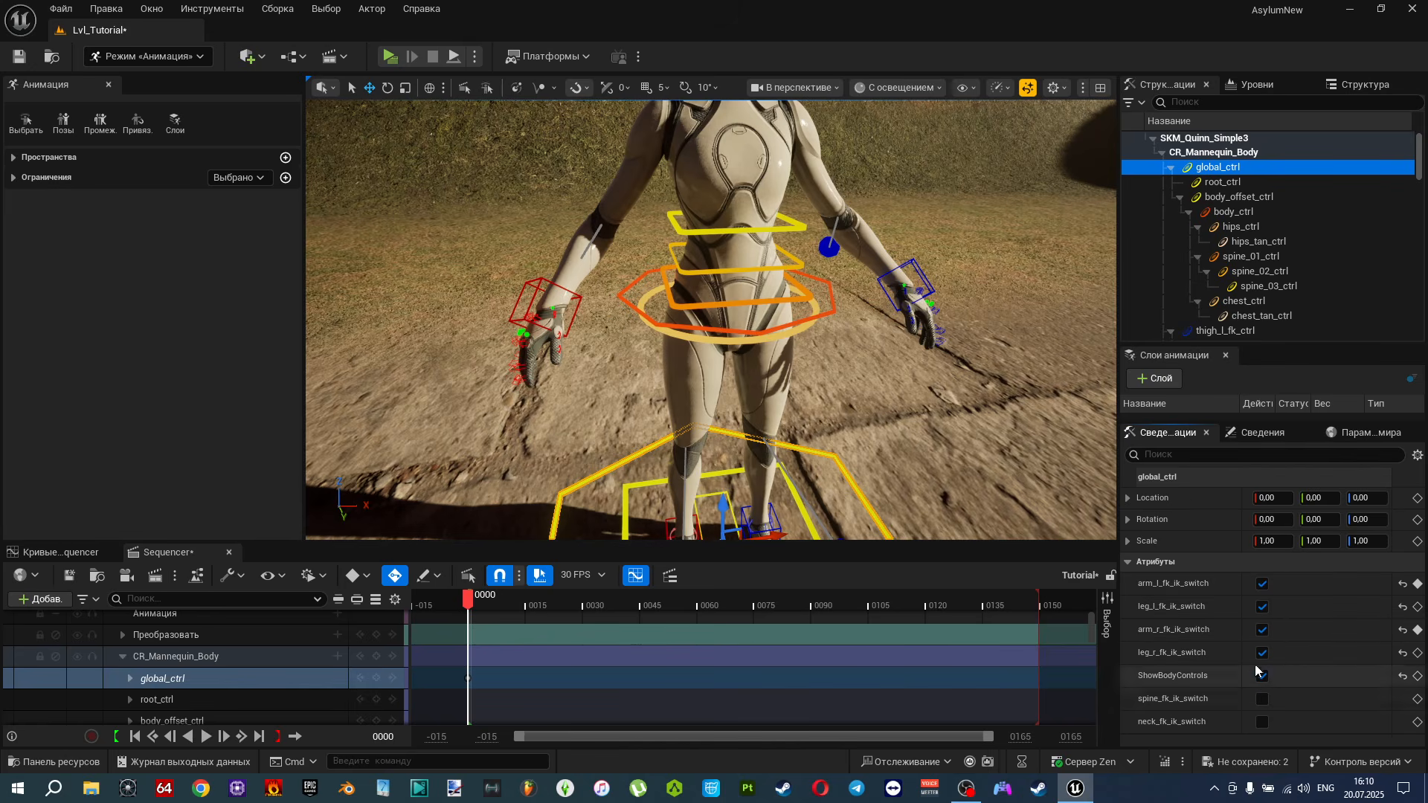
left_click(1262, 699)
left_click(1262, 722)
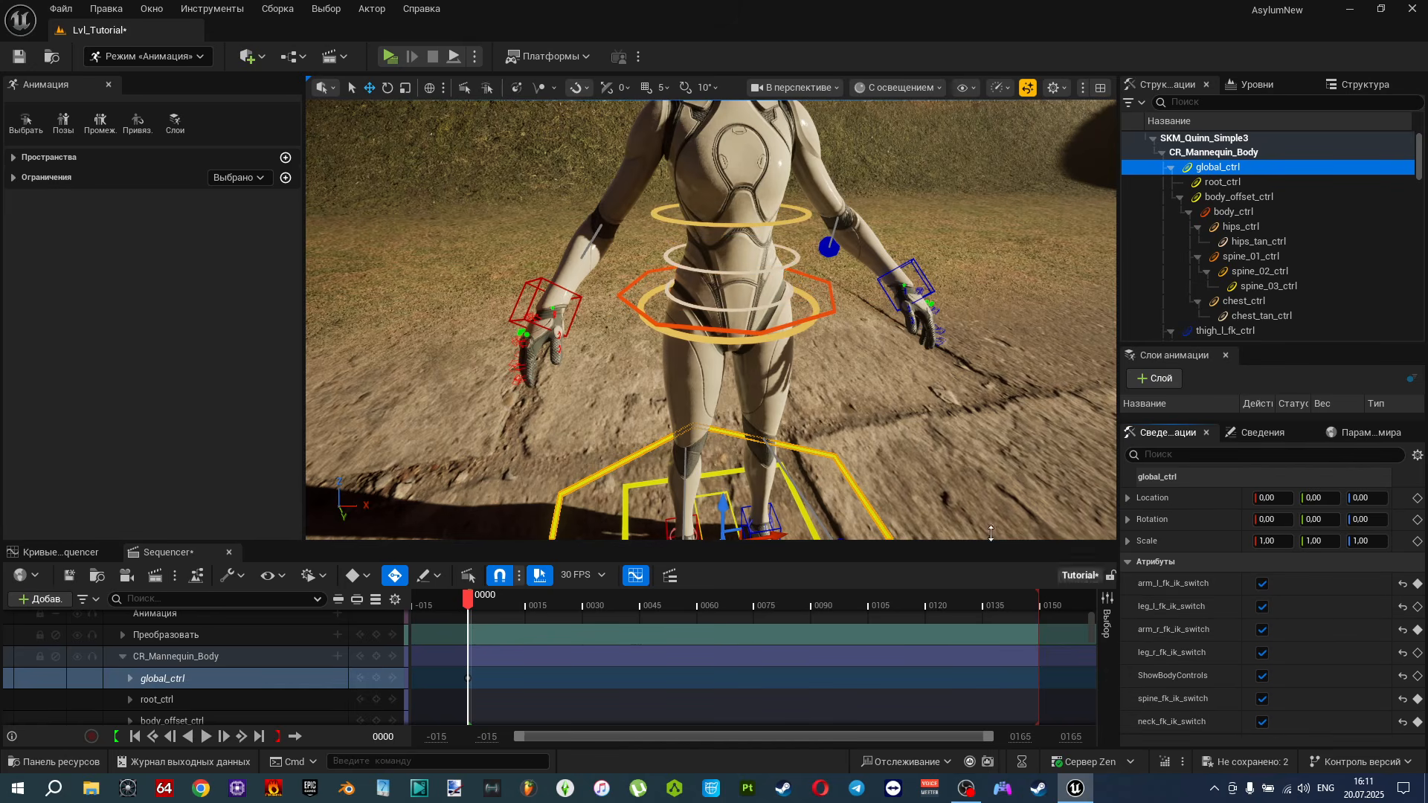
Toggle the spine and neck FK/IK switches off and back on to compare their rig controls.
key("f")
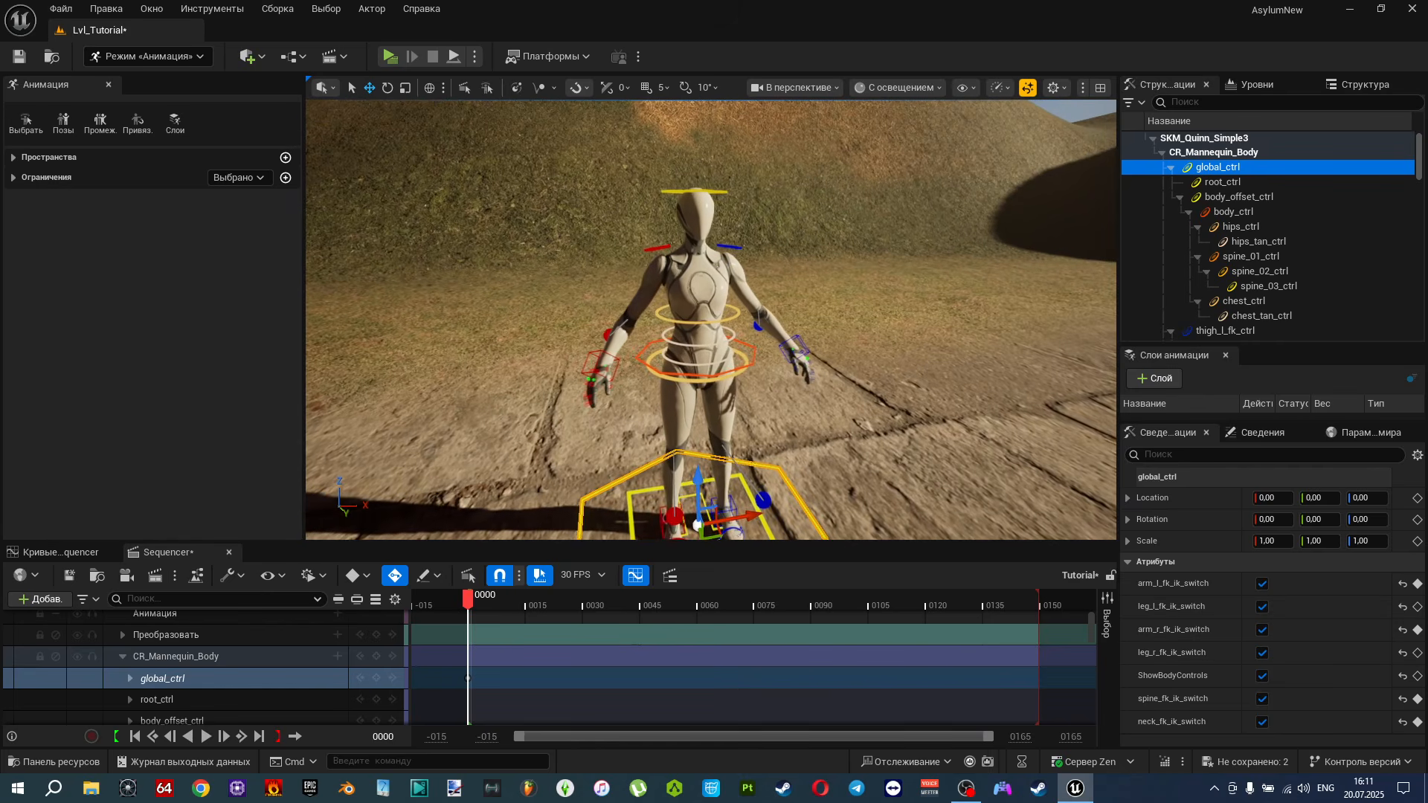
left_click(1262, 585)
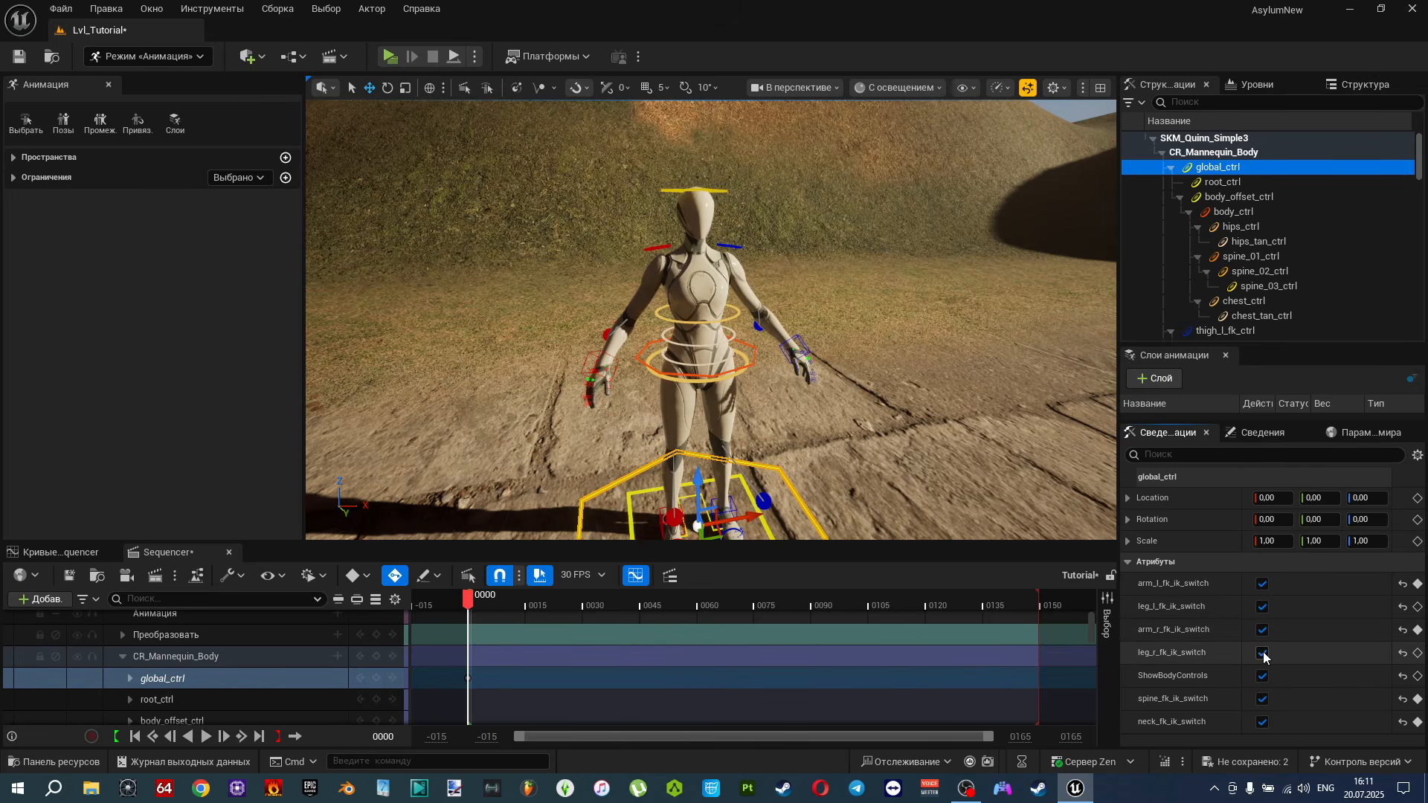
left_click(1262, 699)
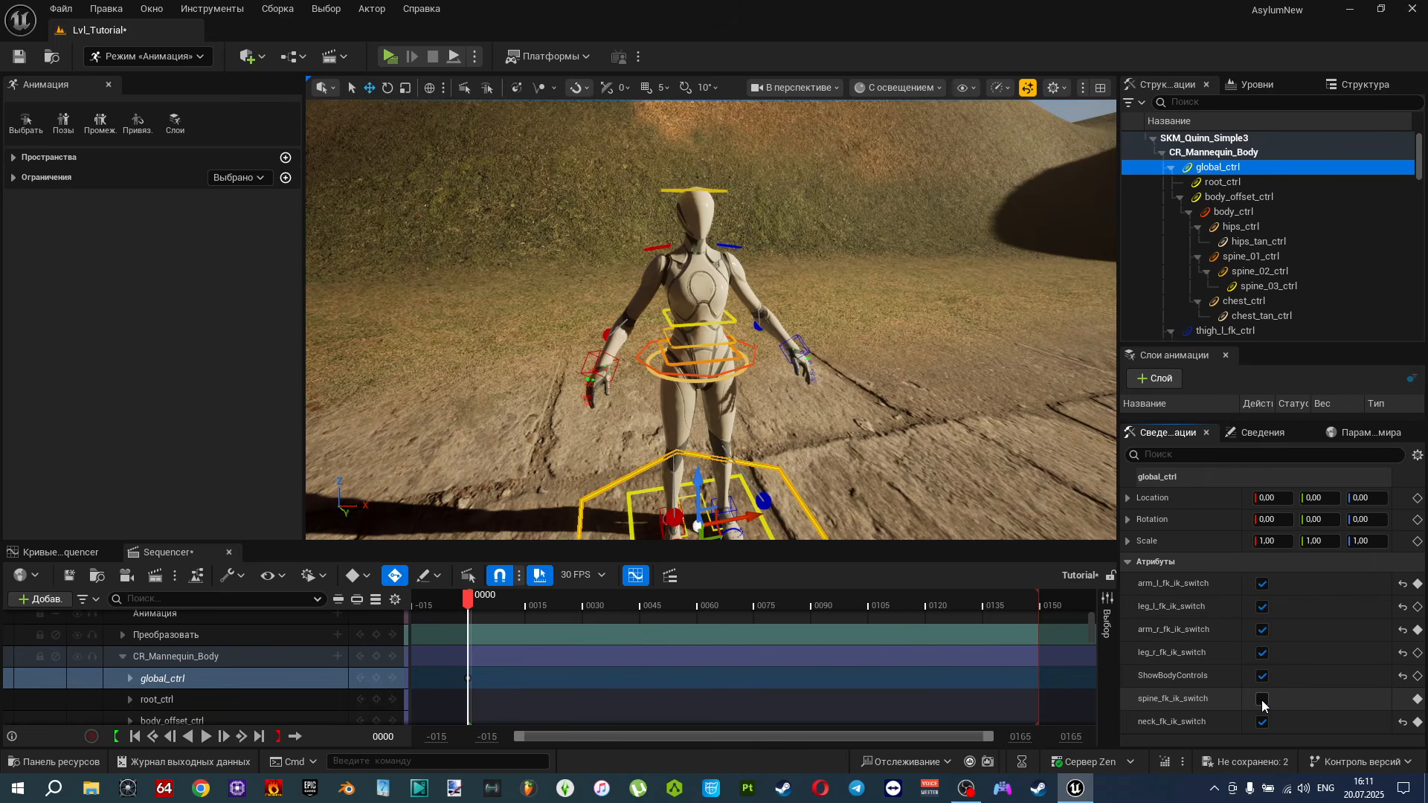
left_click(1261, 724)
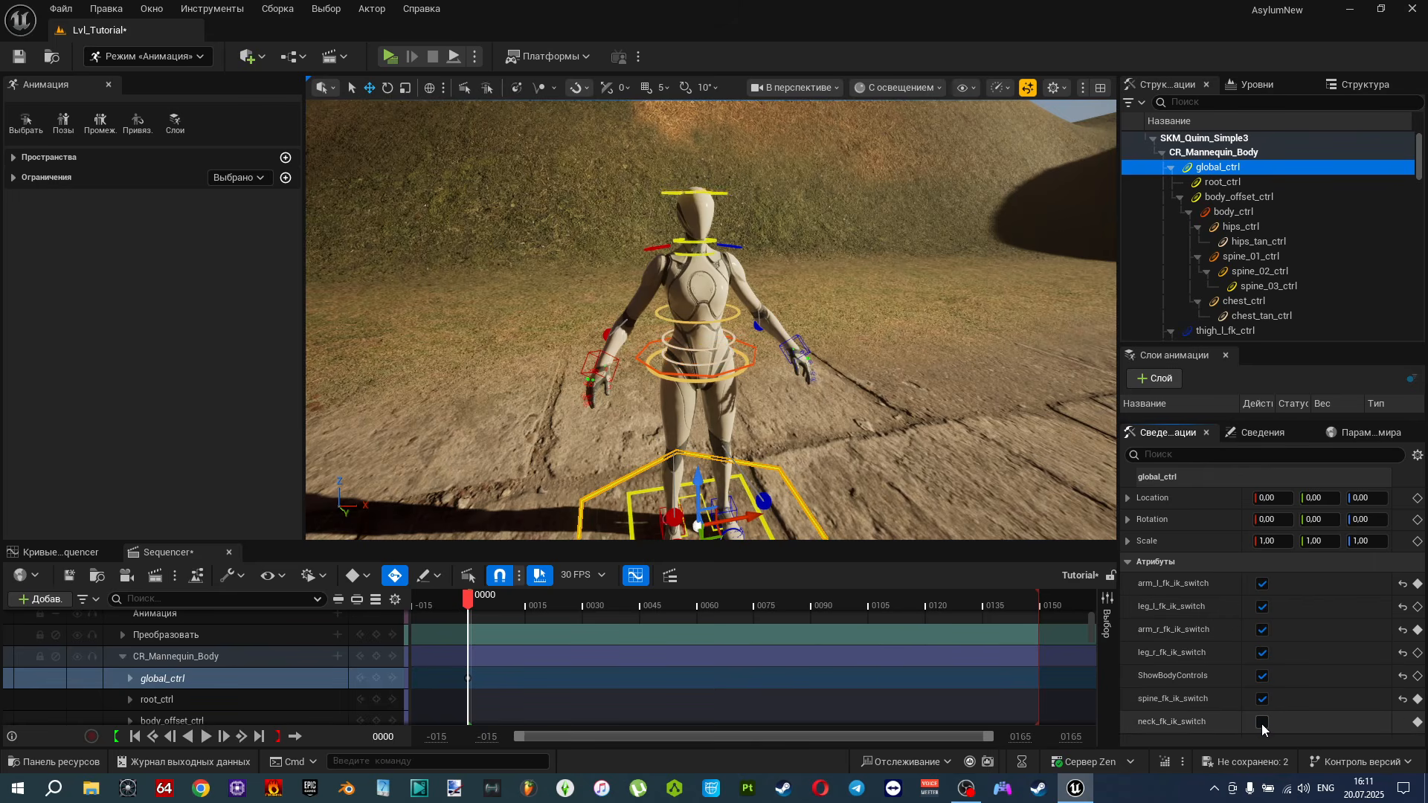
left_click(1261, 725)
Shorten the sequence's playback range so that it ends at frame 30.
right_click_drag(878, 357, 874, 468)
key("w")
key("s")
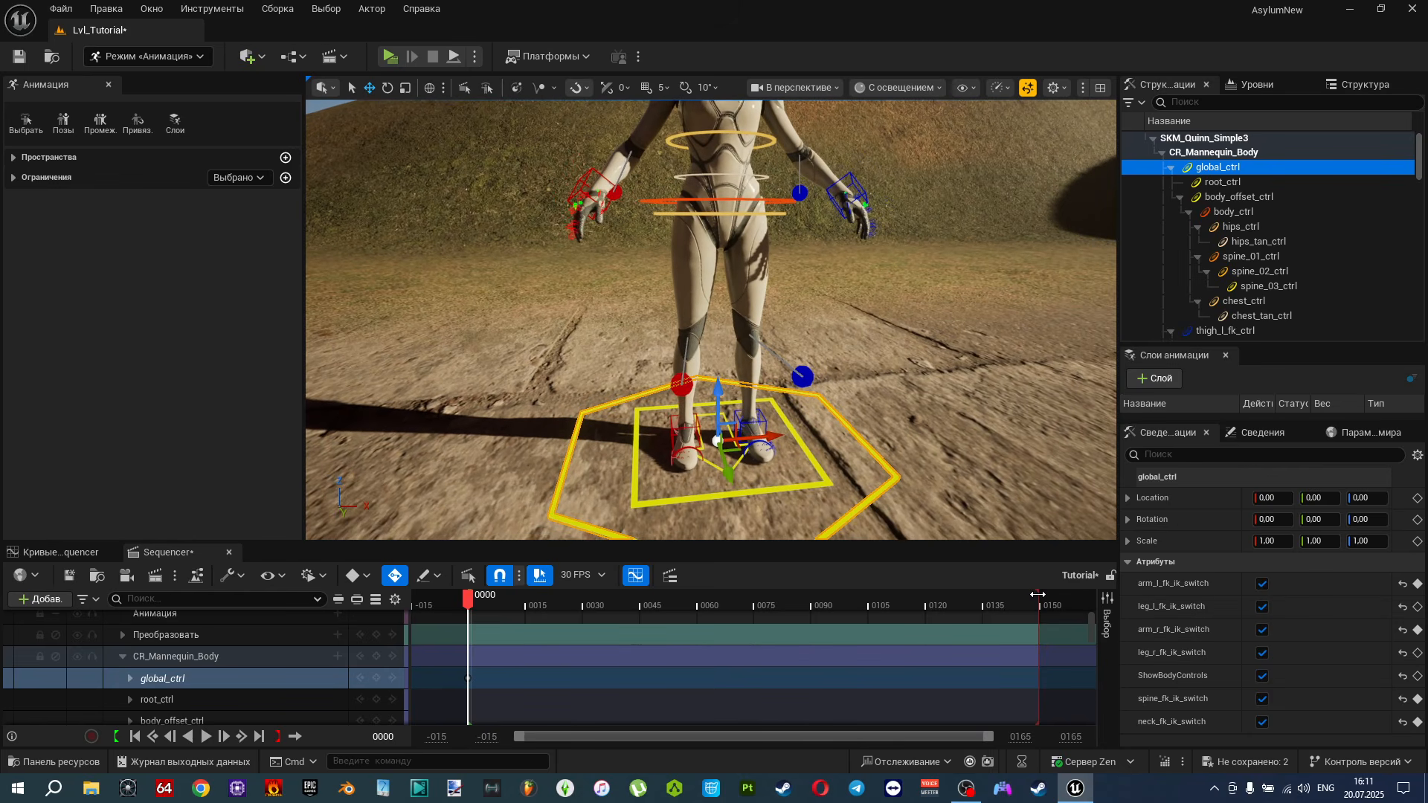
mouse_move(1038, 595)
left_mouse_down()
mouse_move(537, 597)
mouse_move(593, 597)
left_mouse_up()
Examine the sequence's frame rate choices and time display format options.
left_click(580, 575)
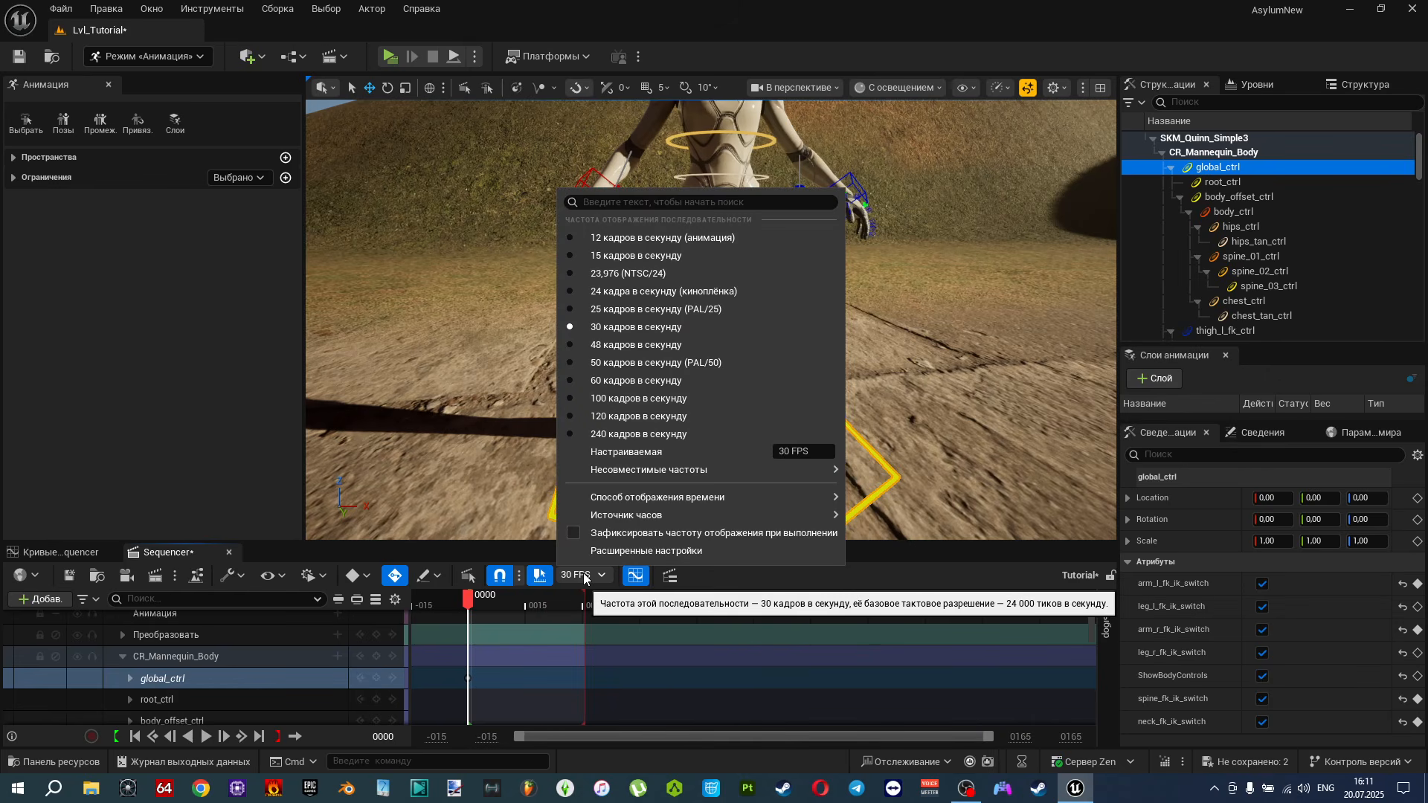
mouse_move(681, 498)
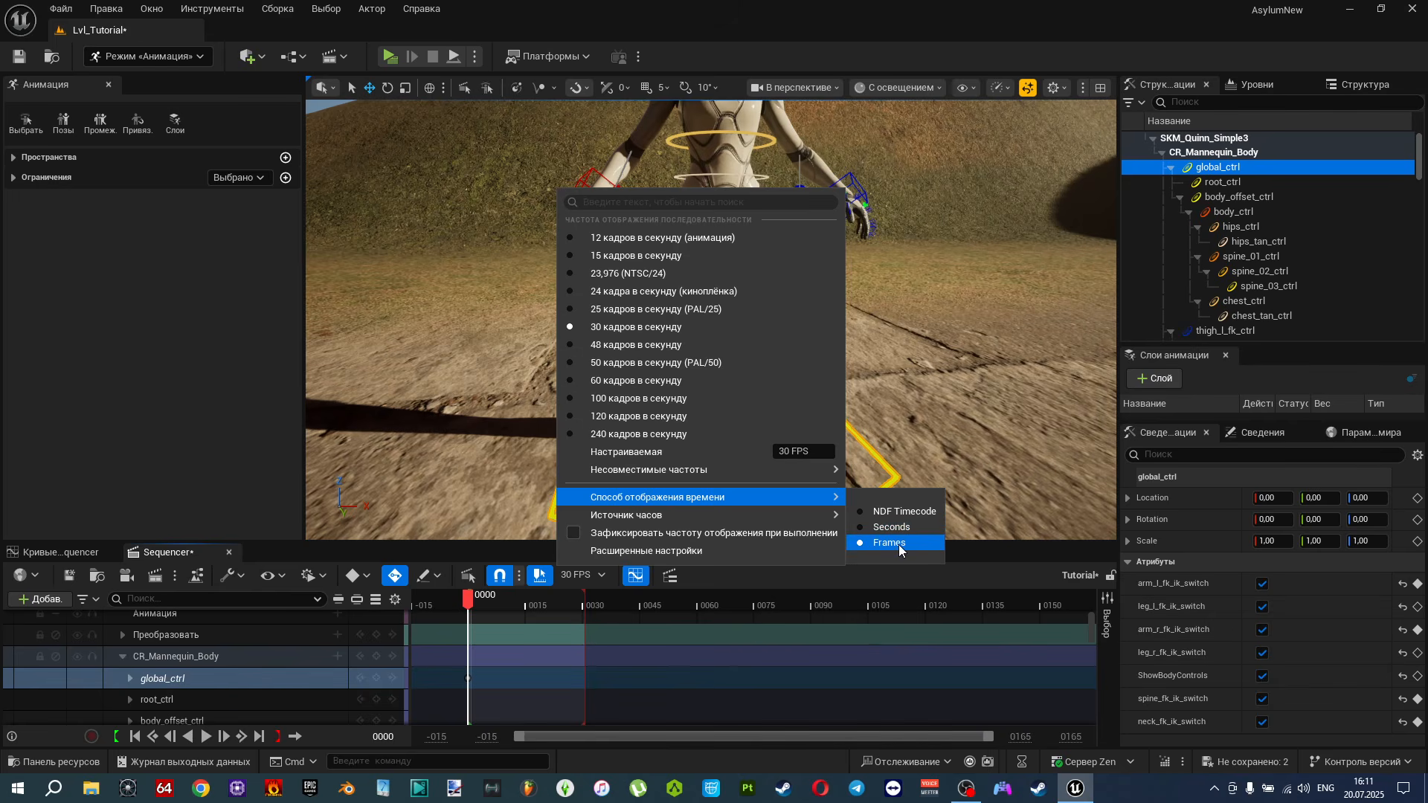
left_click(1015, 546)
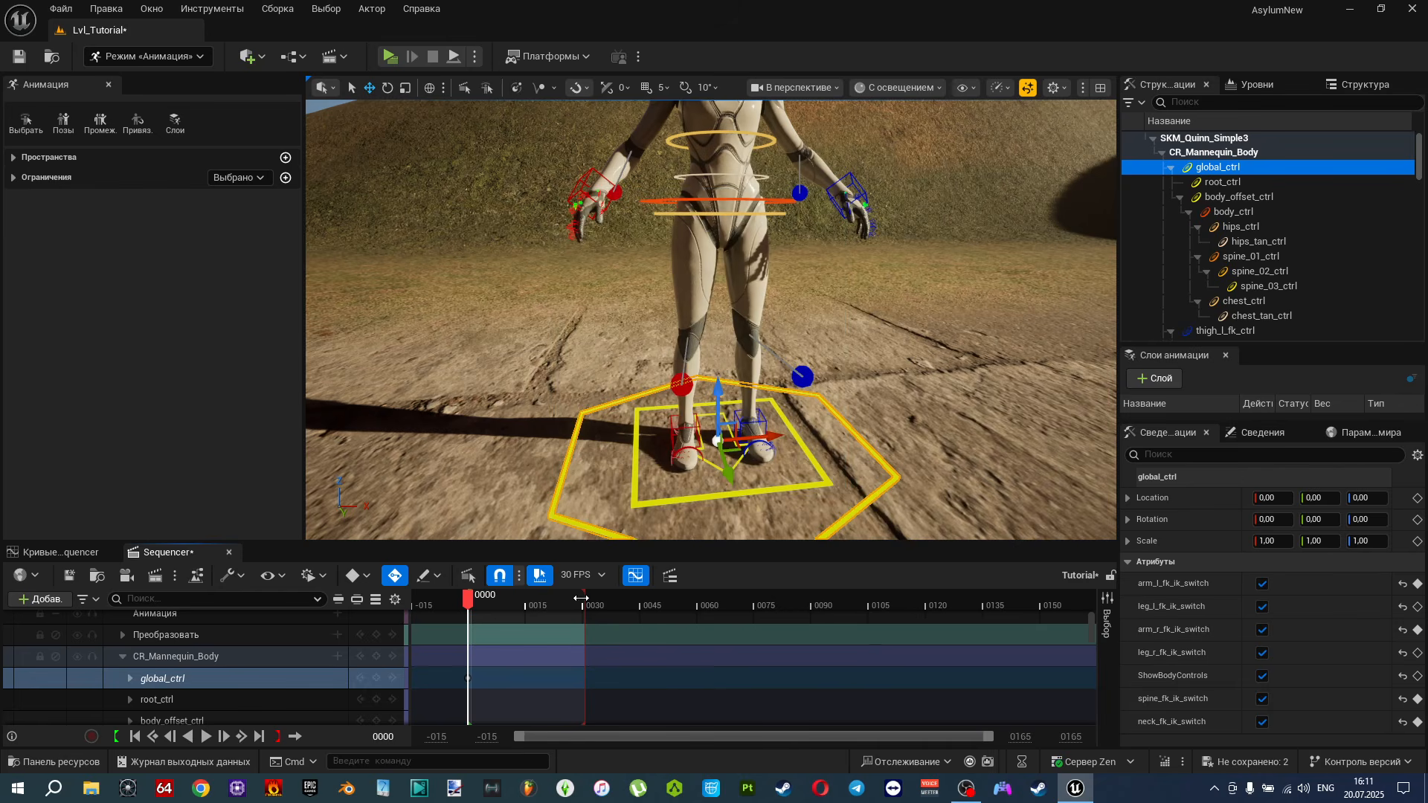
Extend the sequence's playback range so that it ends at frame 60, and return the playhead to frame 0.
left_click_drag(581, 597, 700, 608)
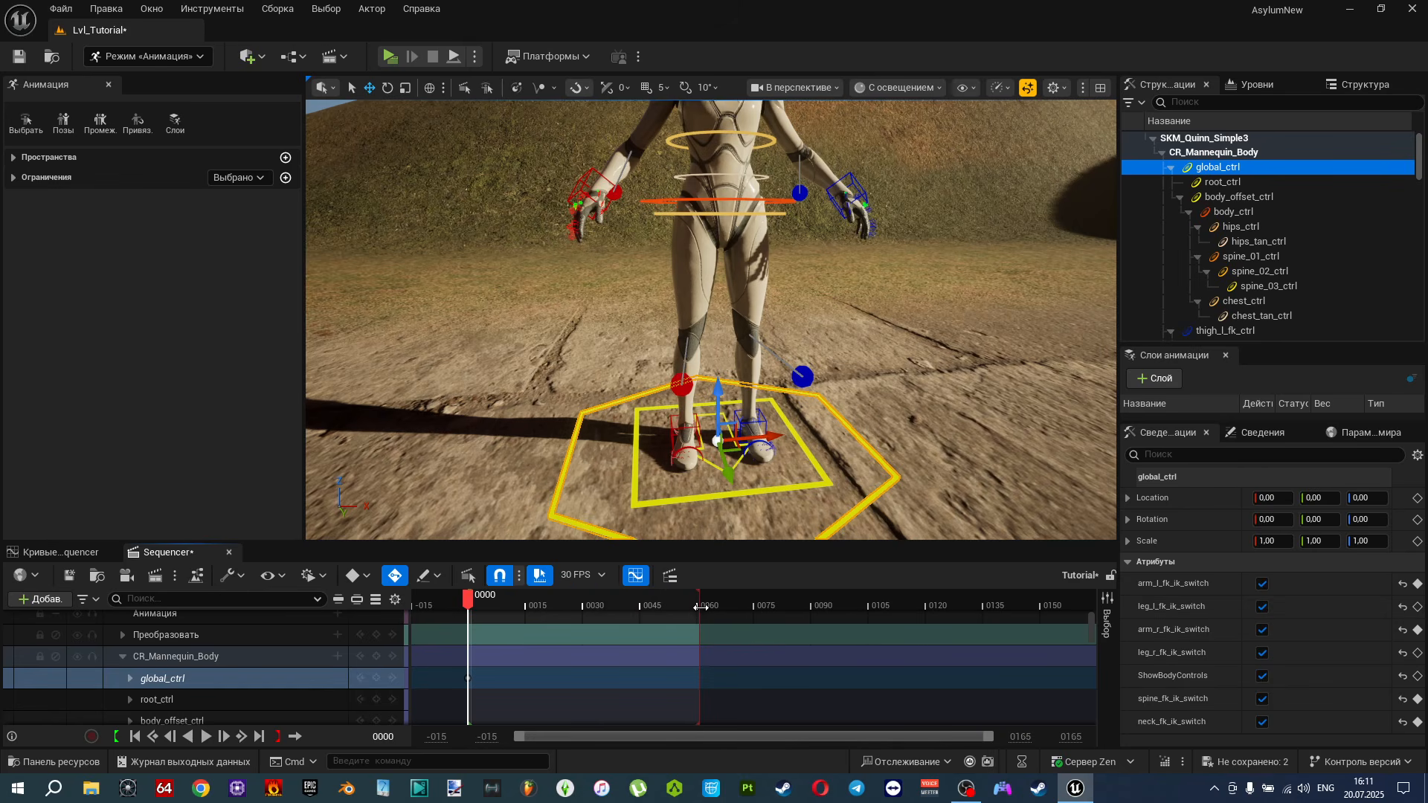
left_click(667, 597)
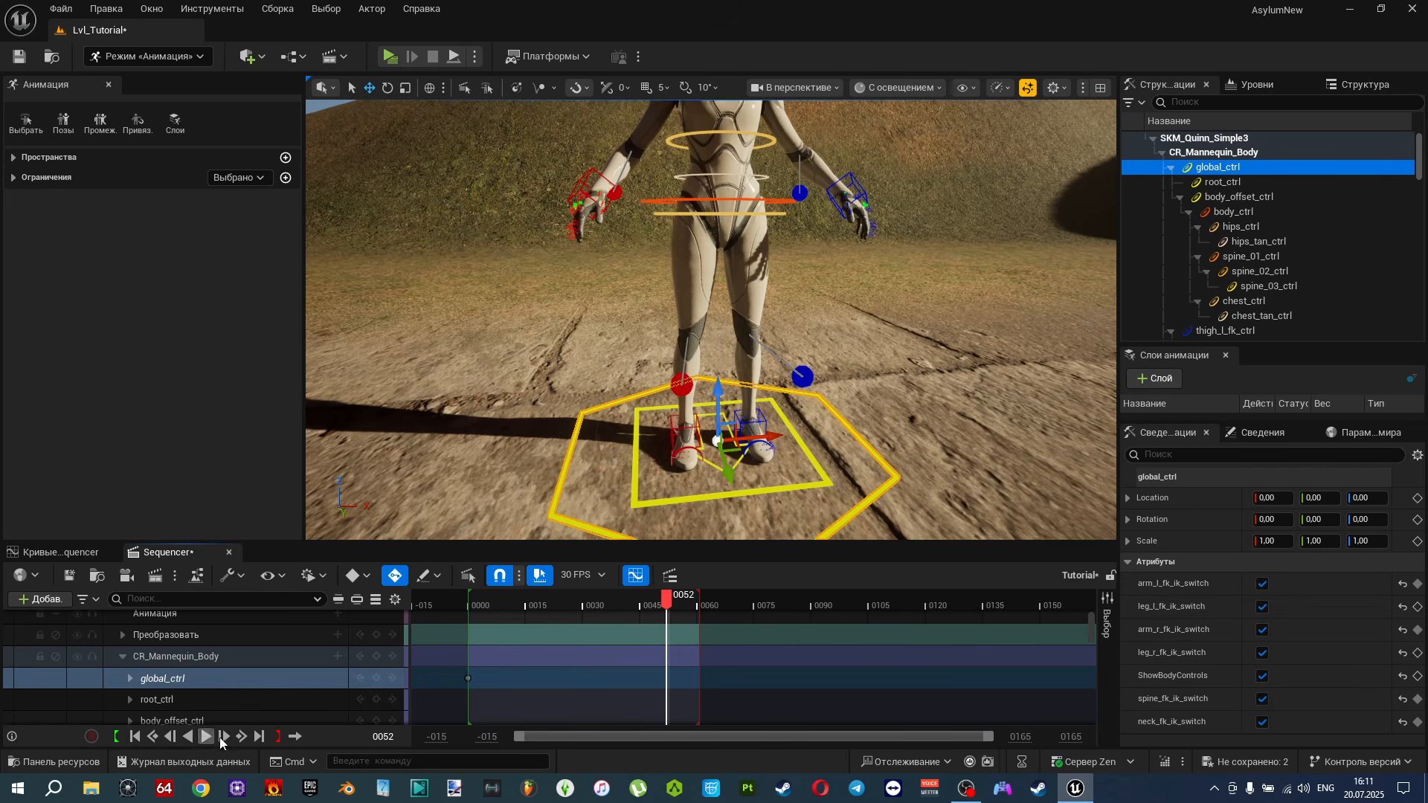
left_click(277, 736)
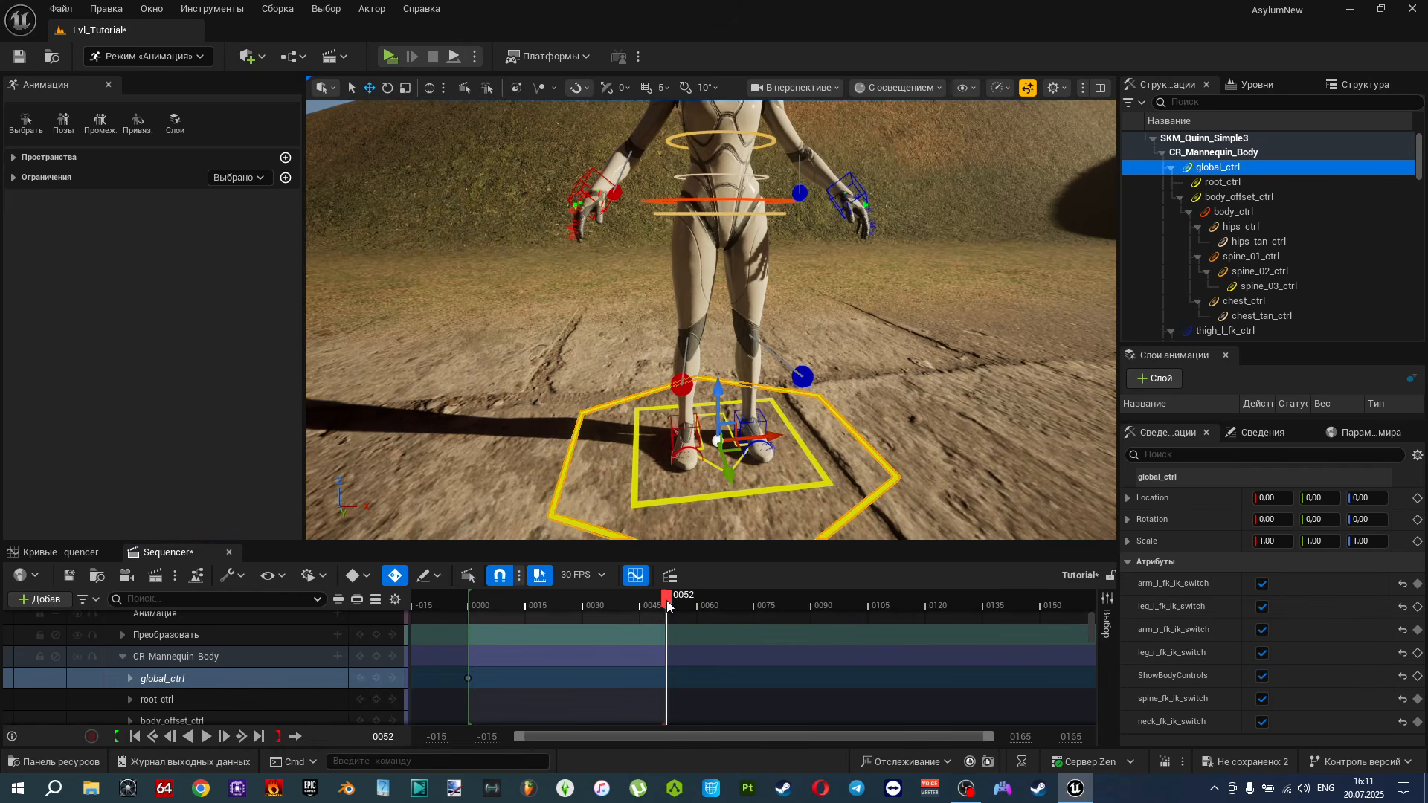
left_click_drag(667, 596, 707, 614)
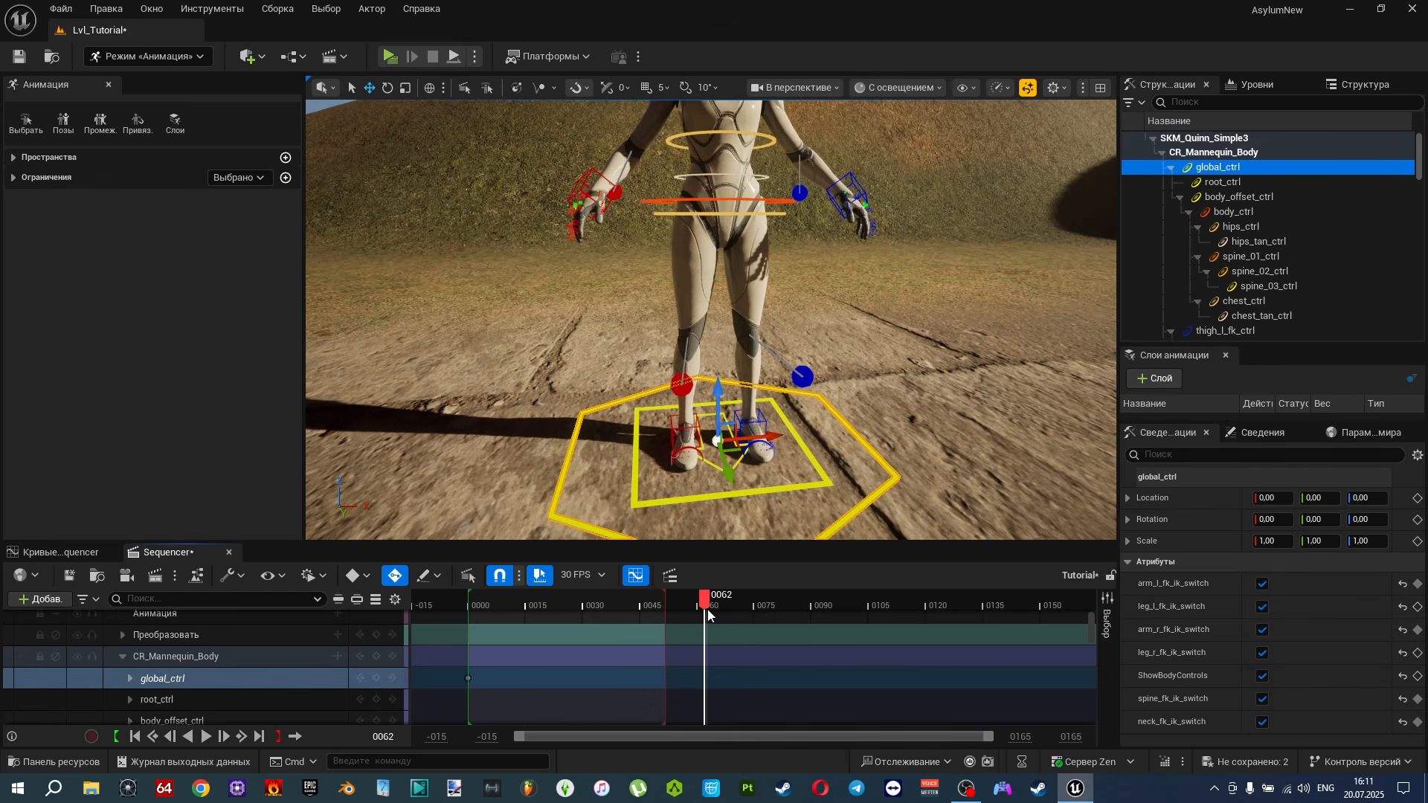
left_click(278, 736)
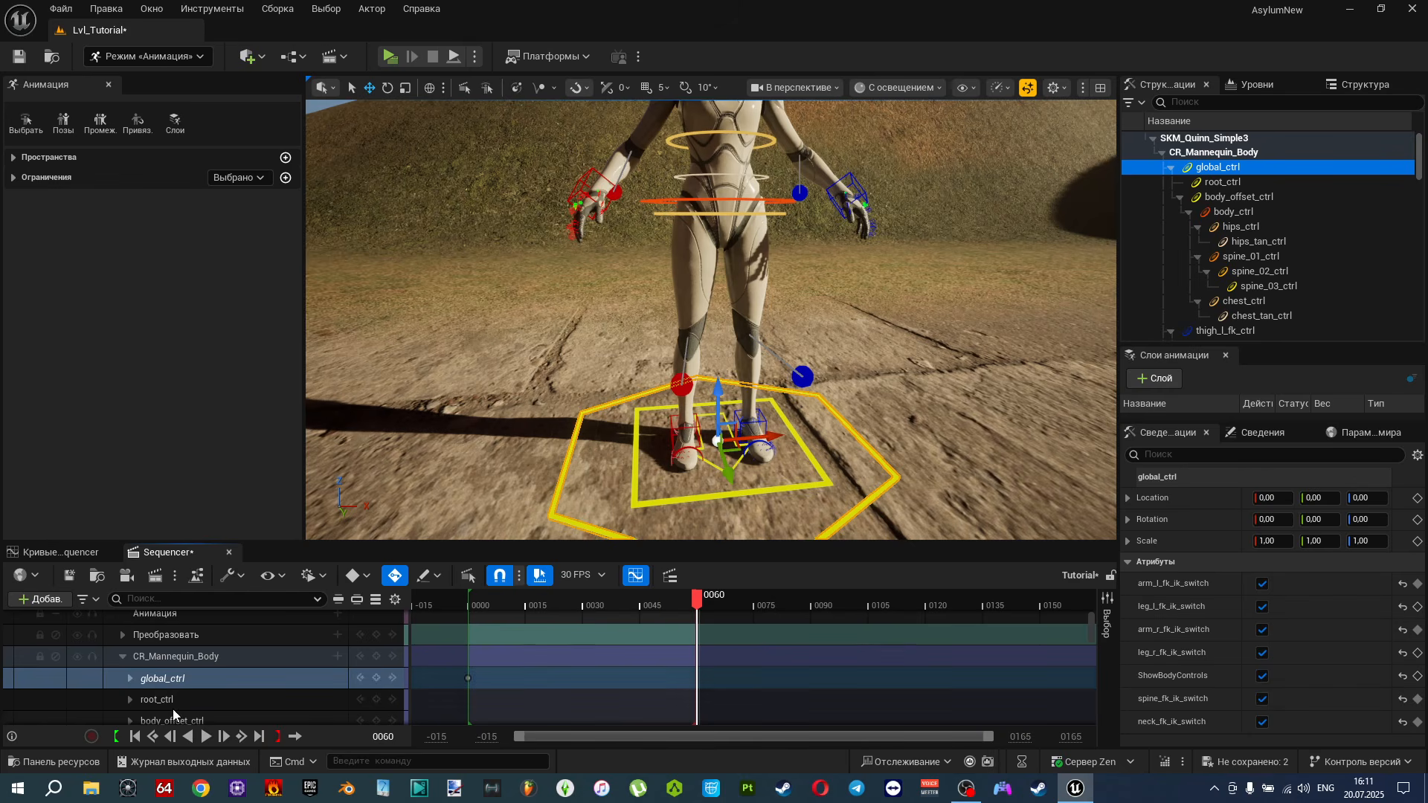
left_click(135, 736)
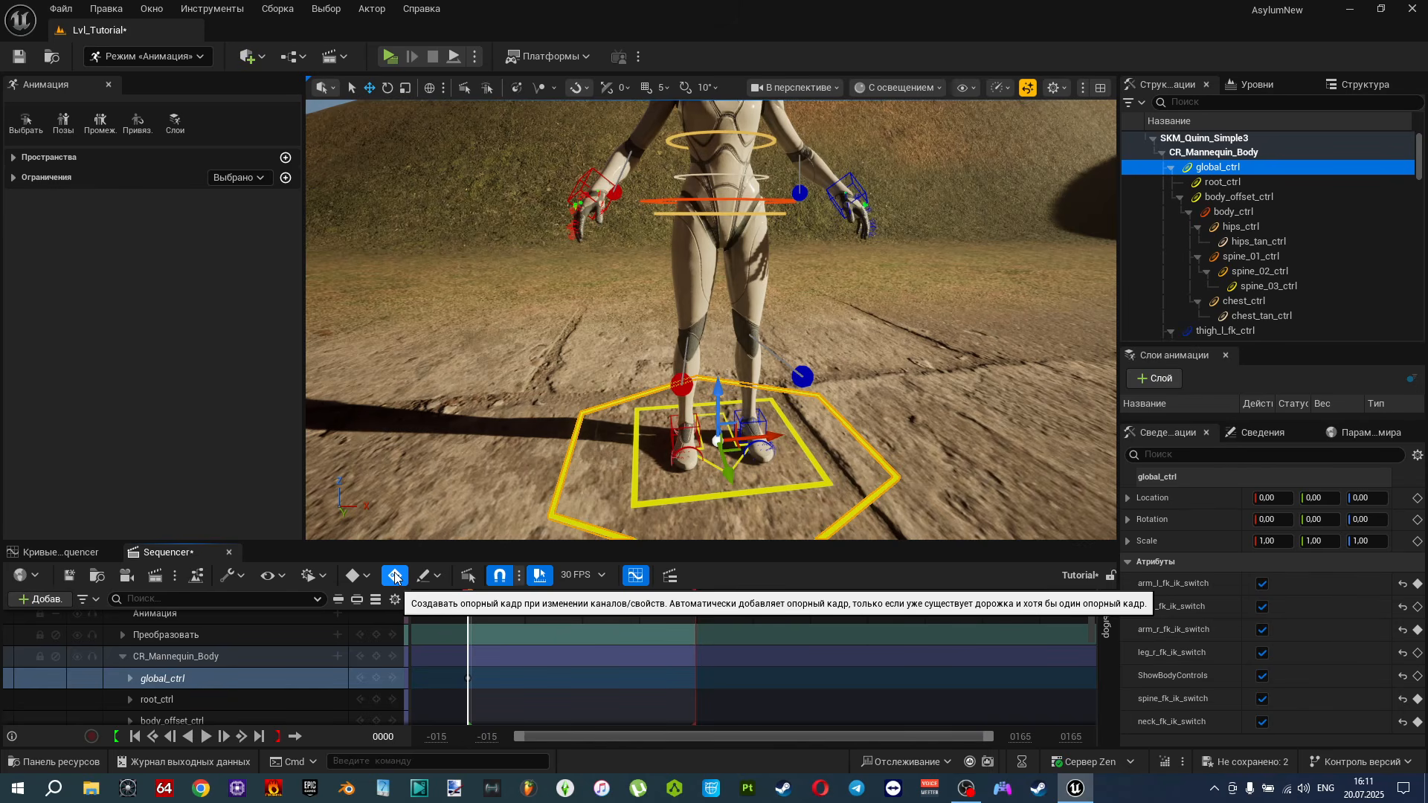
Inspect the right and left hand IK controls, body_ctrl and the right foot IK control by selecting each on the mannequin.
mouse_move(725, 439)
right_mouse_down()
mouse_move(738, 459)
mouse_move(723, 437)
right_mouse_up()
key("w")
key("s")
key("w")
key("s")
key("w")
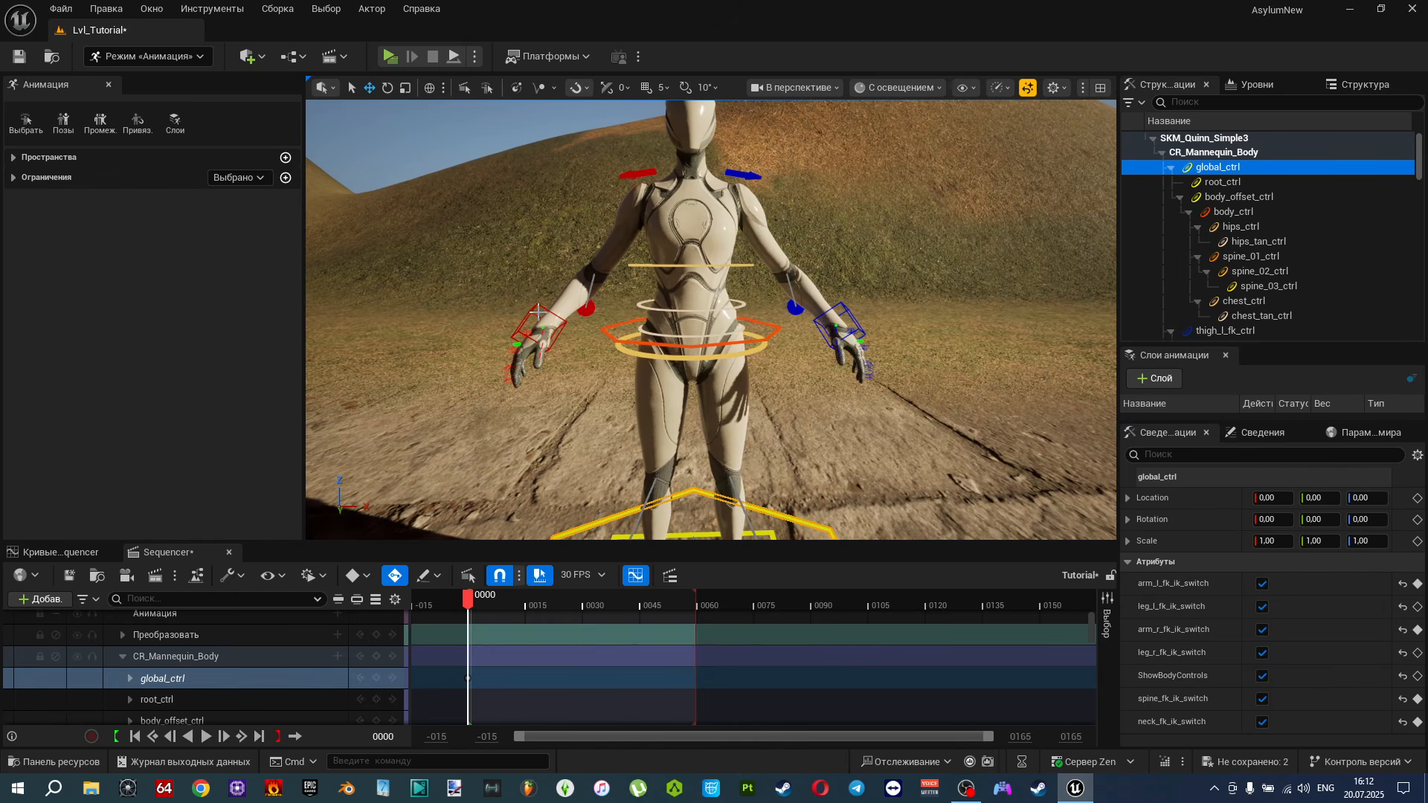
left_click(534, 303)
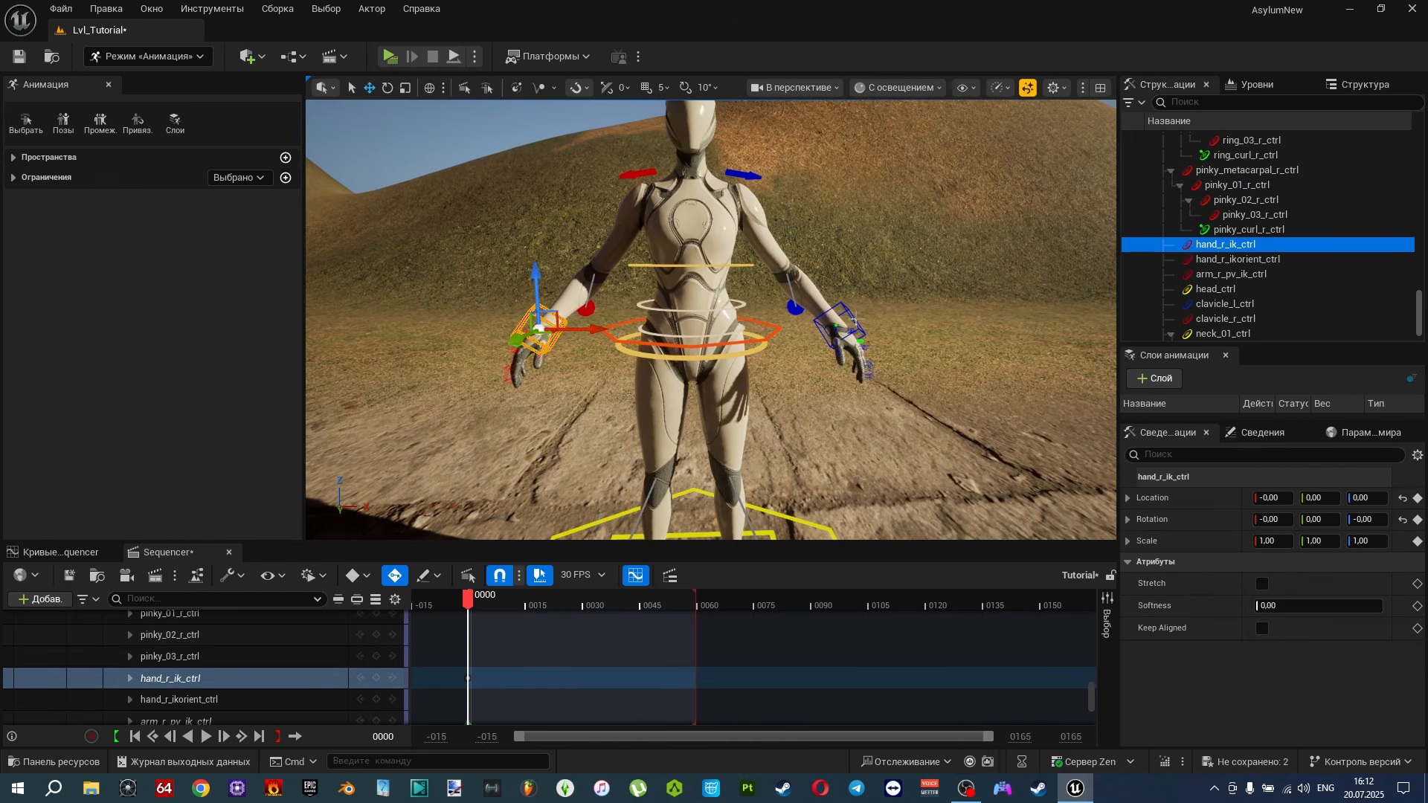
left_click(839, 321)
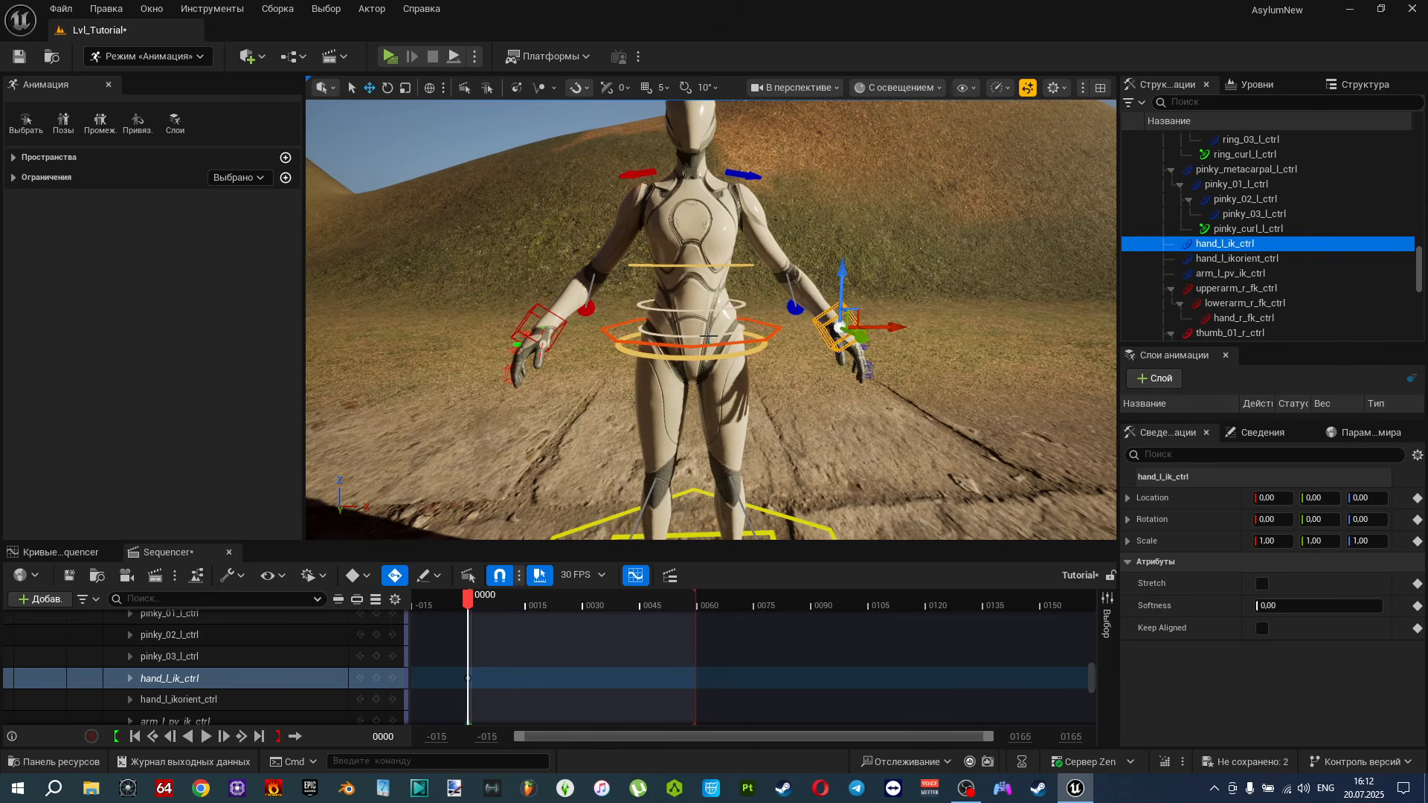
left_click(776, 327)
right_click_drag(744, 429, 744, 461)
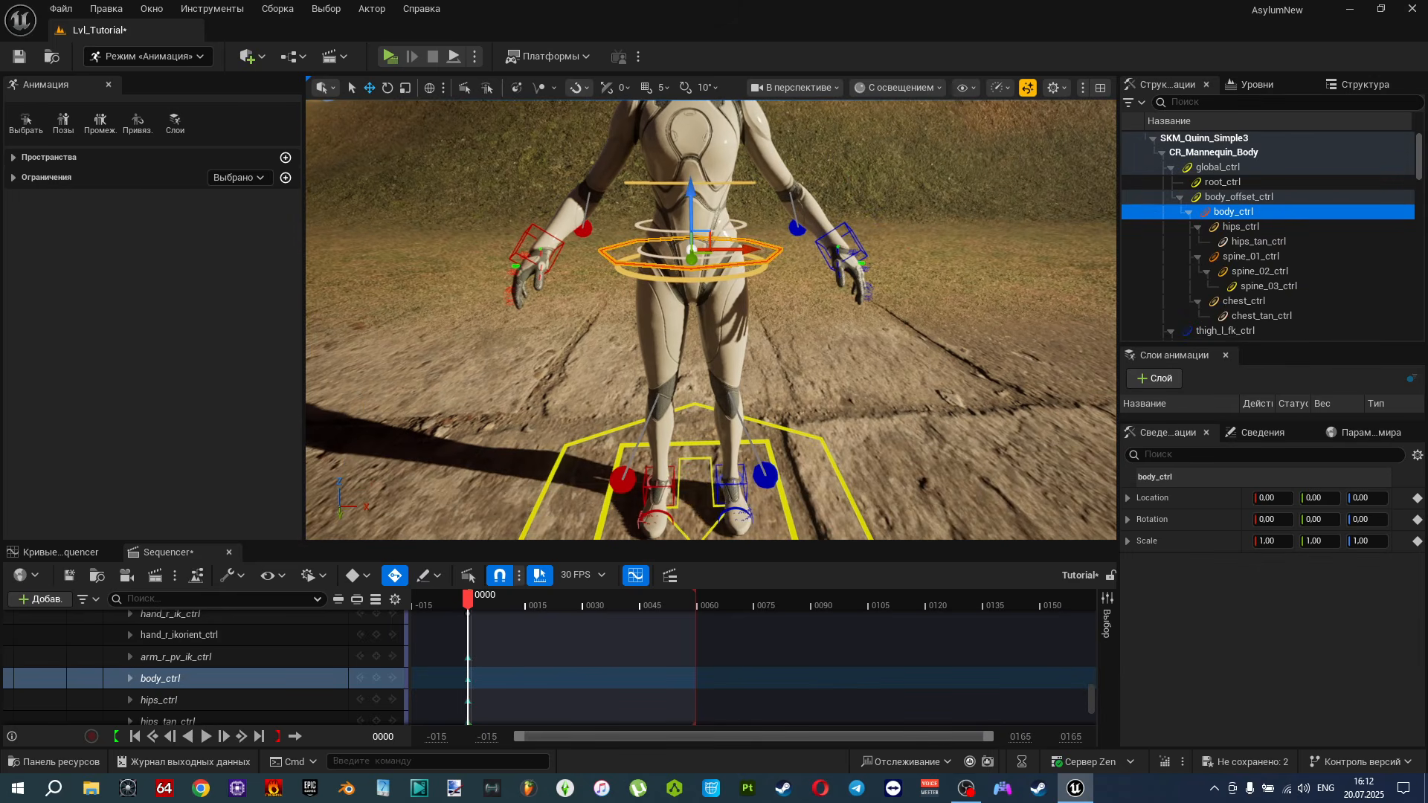
left_click(746, 483)
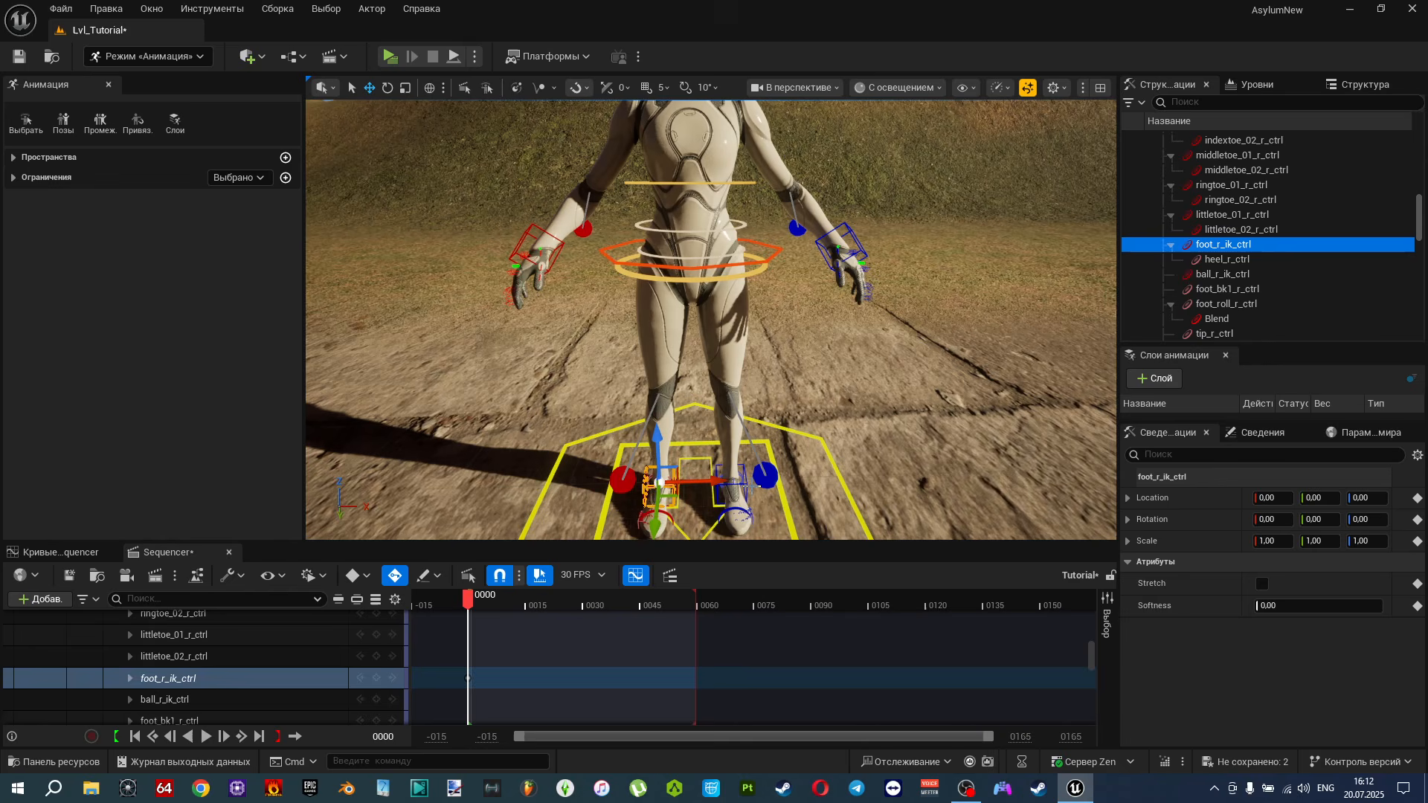
left_click(774, 255)
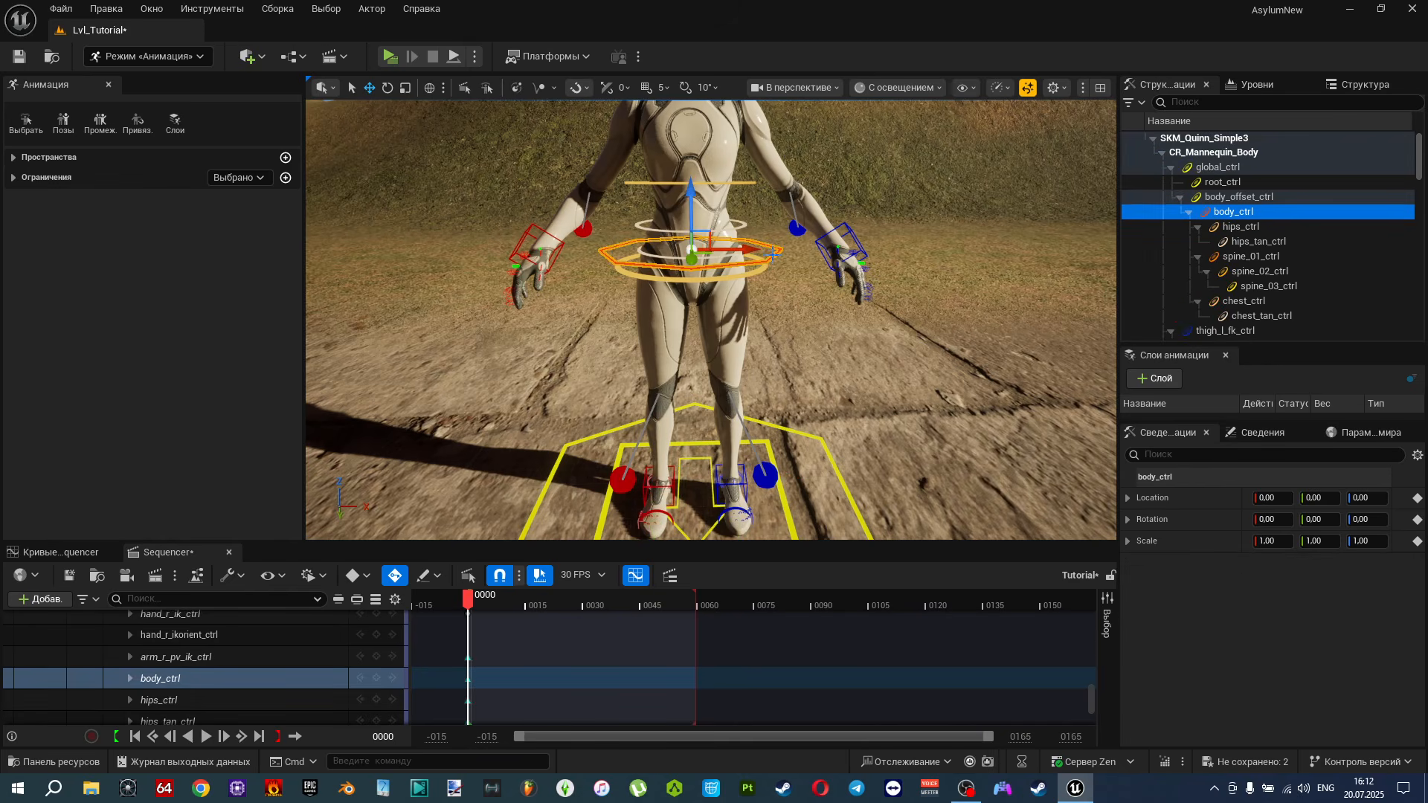
Inspect the hips, chest and head IK controls by selecting each on the mannequin.
right_click_drag(773, 255, 746, 279)
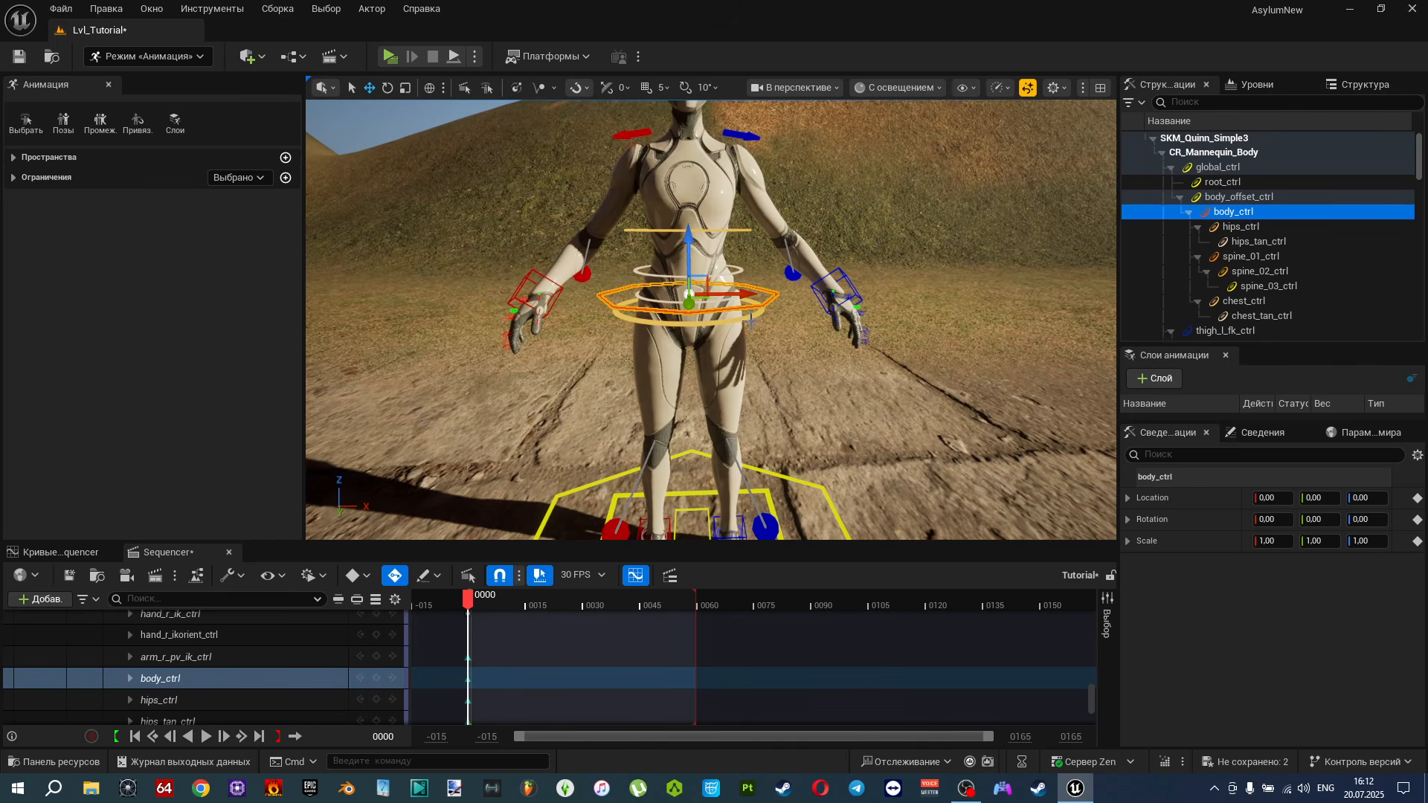
left_click(745, 316)
left_click(740, 228)
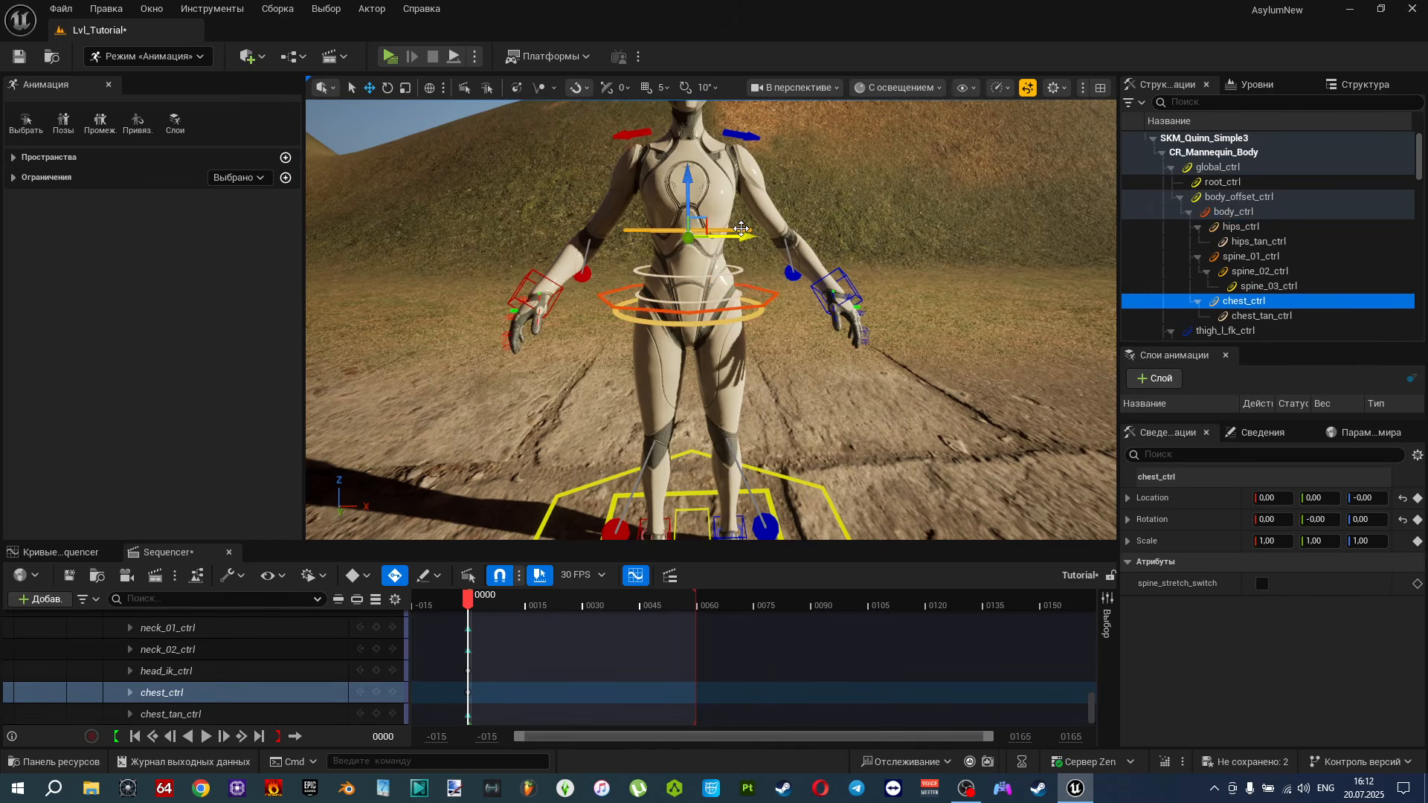
right_click_drag(739, 227, 735, 236)
left_click(721, 170)
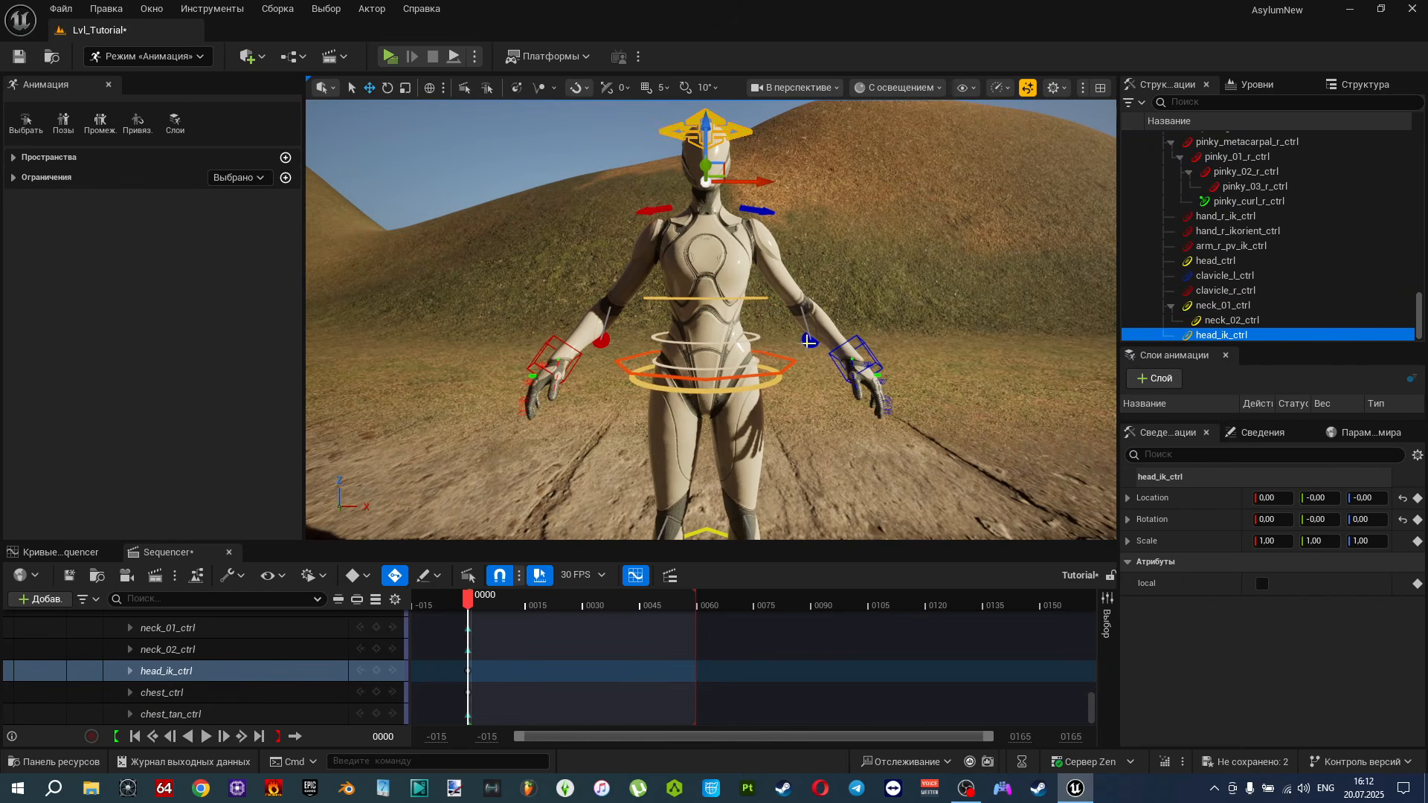
Inspect the elbow and knee pole vector controls of both arms and both legs by selecting each.
right_click_drag(808, 341, 809, 360)
left_click(797, 260)
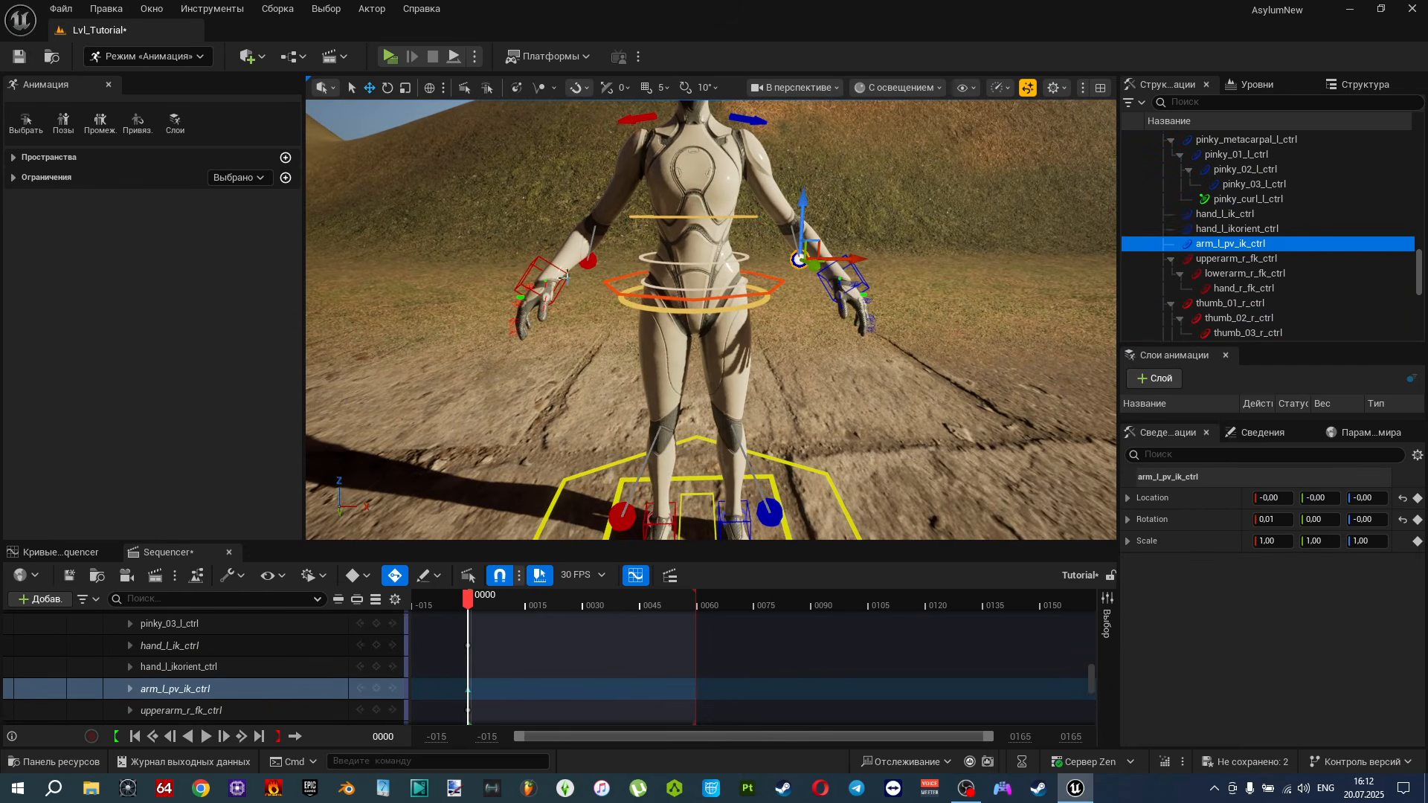
left_click(588, 260)
left_click(631, 520)
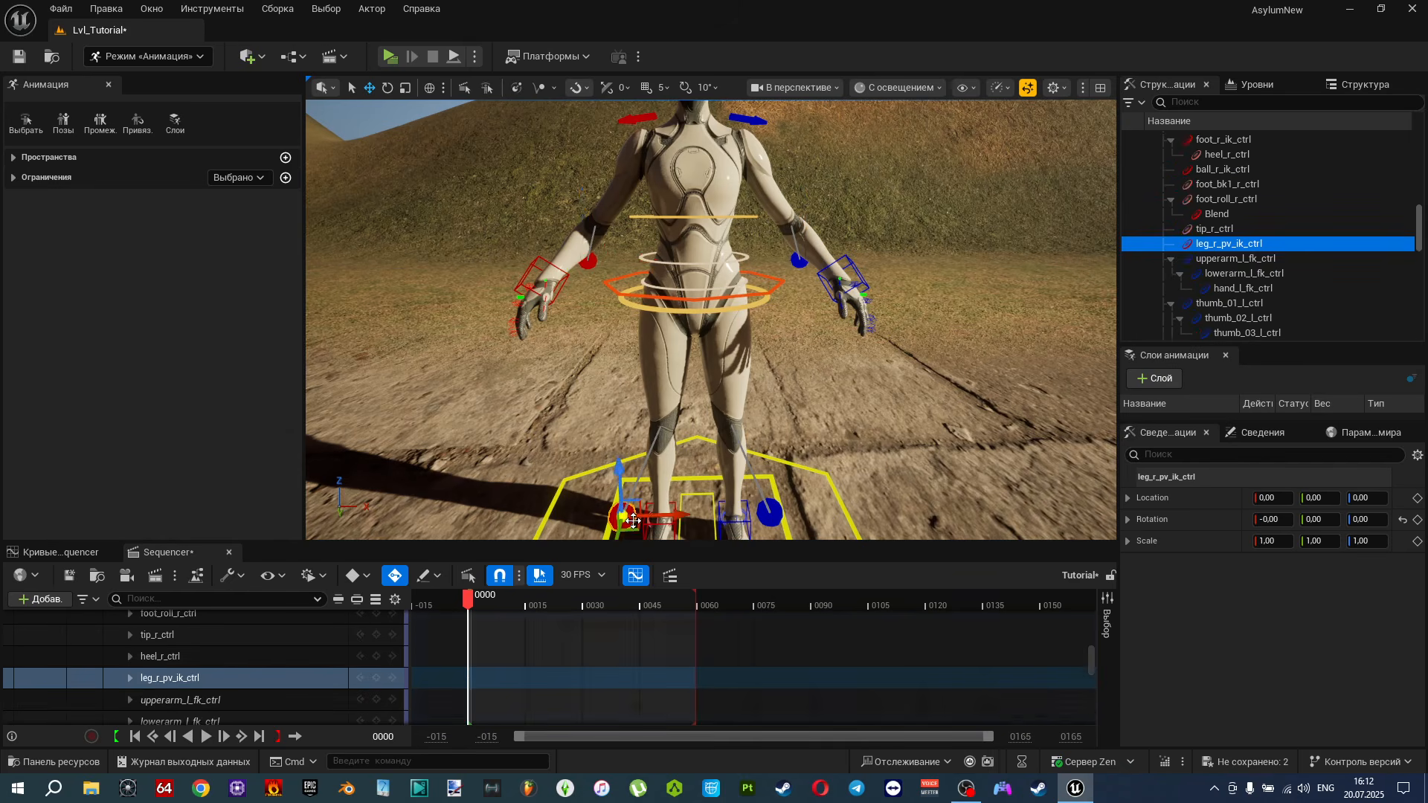
left_click(776, 511)
mouse_move(824, 409)
right_mouse_down()
mouse_move(855, 424)
mouse_move(837, 417)
right_mouse_up()
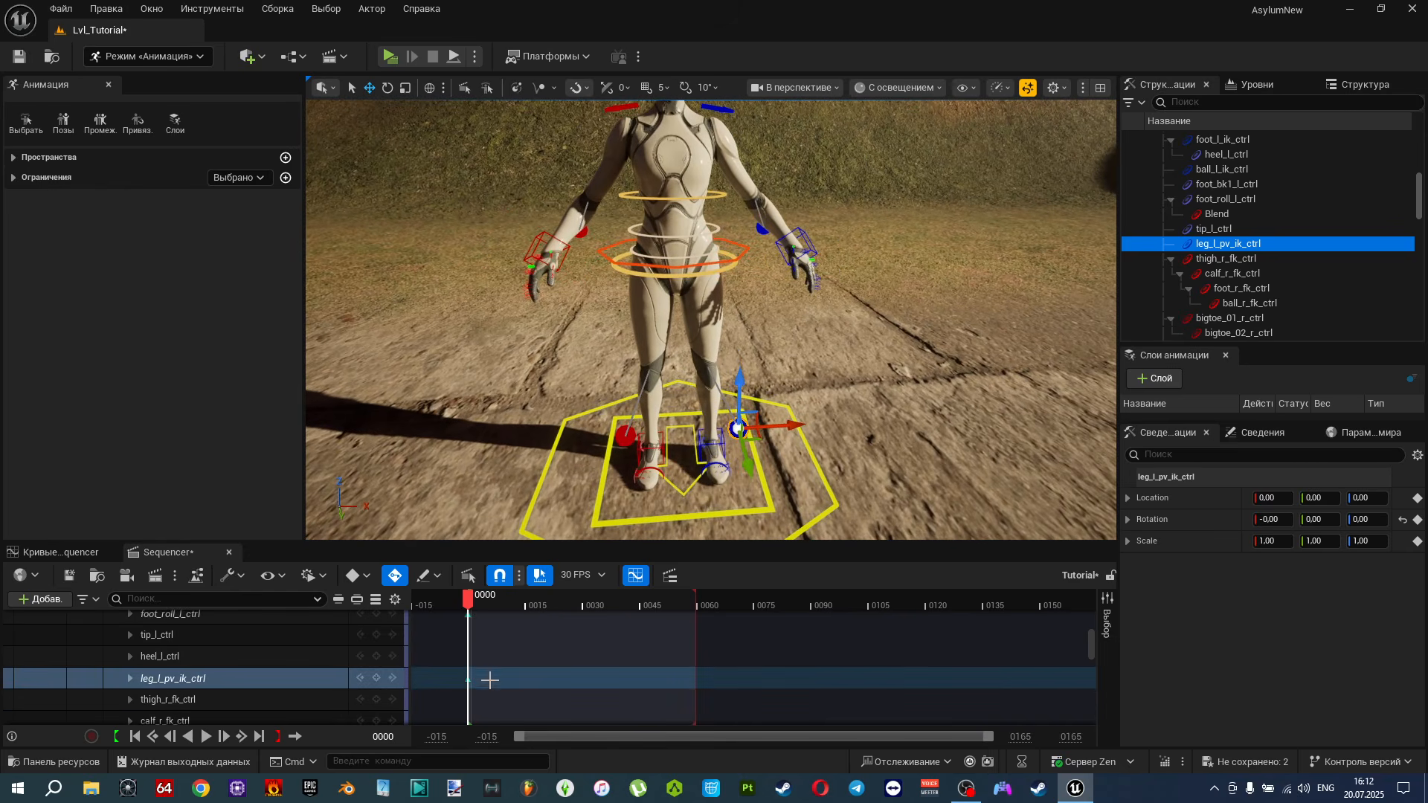
Examine the curve editor and its default key interpolation options, and return to the Sequencer timeline.
left_click(60, 551)
scroll(748, 698, "down", 2)
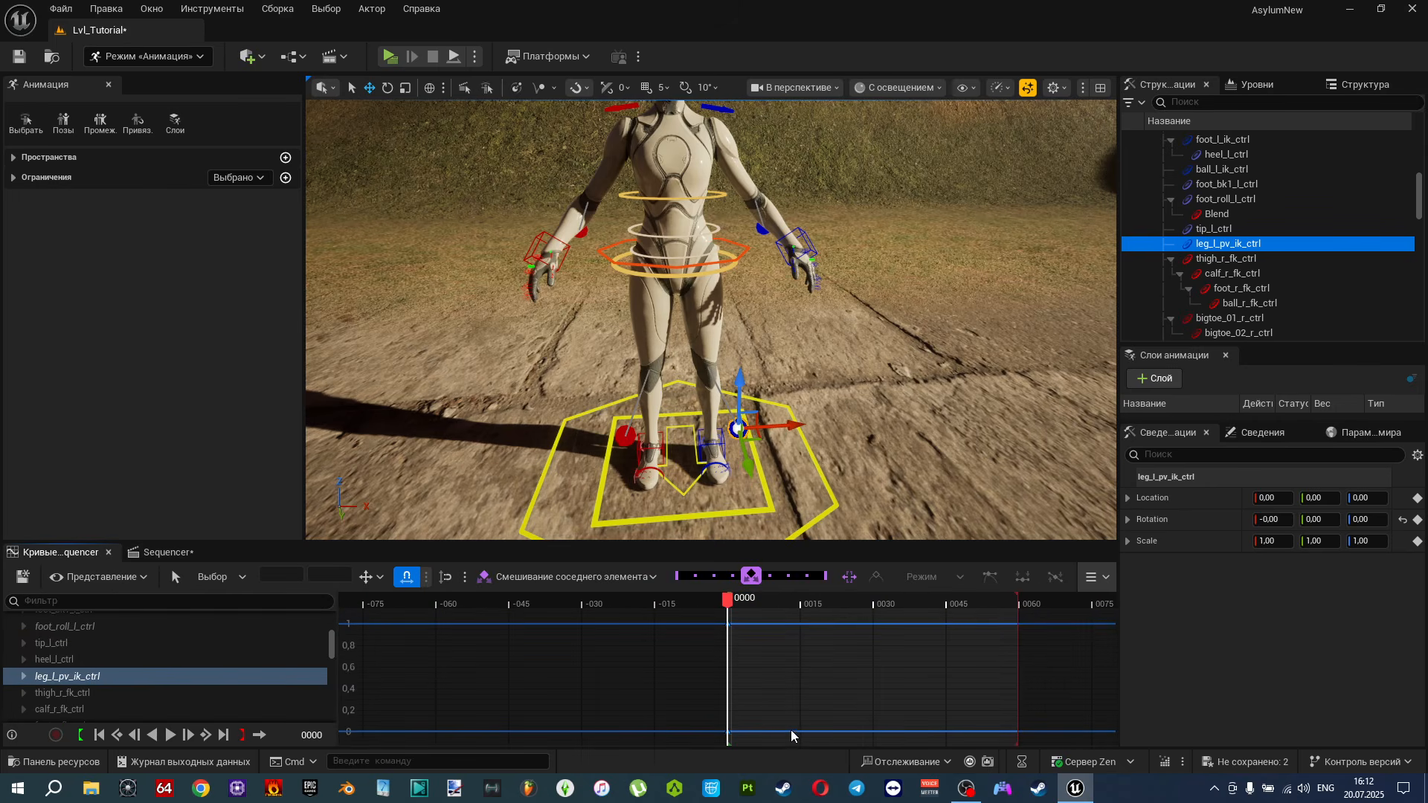
scroll(790, 732, "down", 2)
scroll(625, 699, "down", 1)
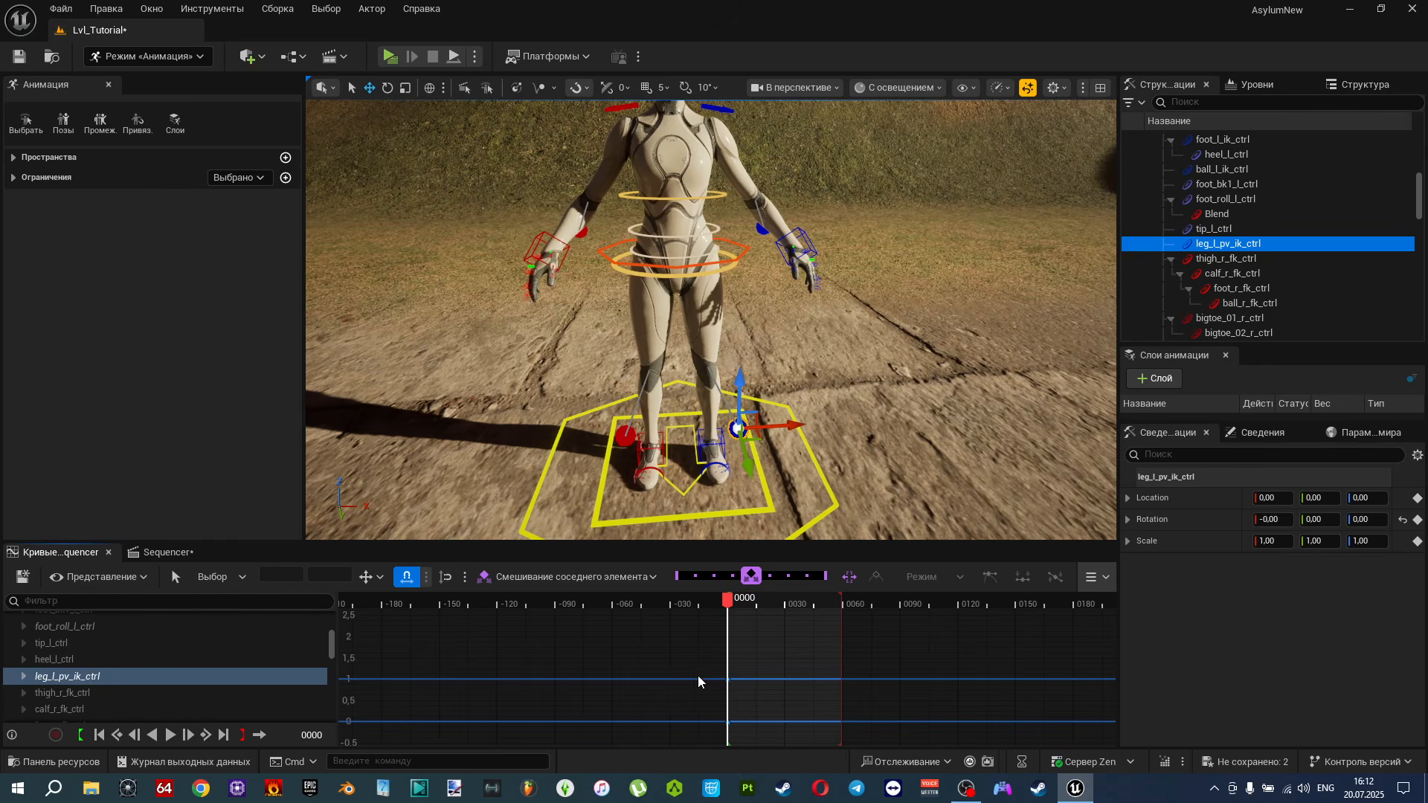
scroll(717, 688, "up", 6)
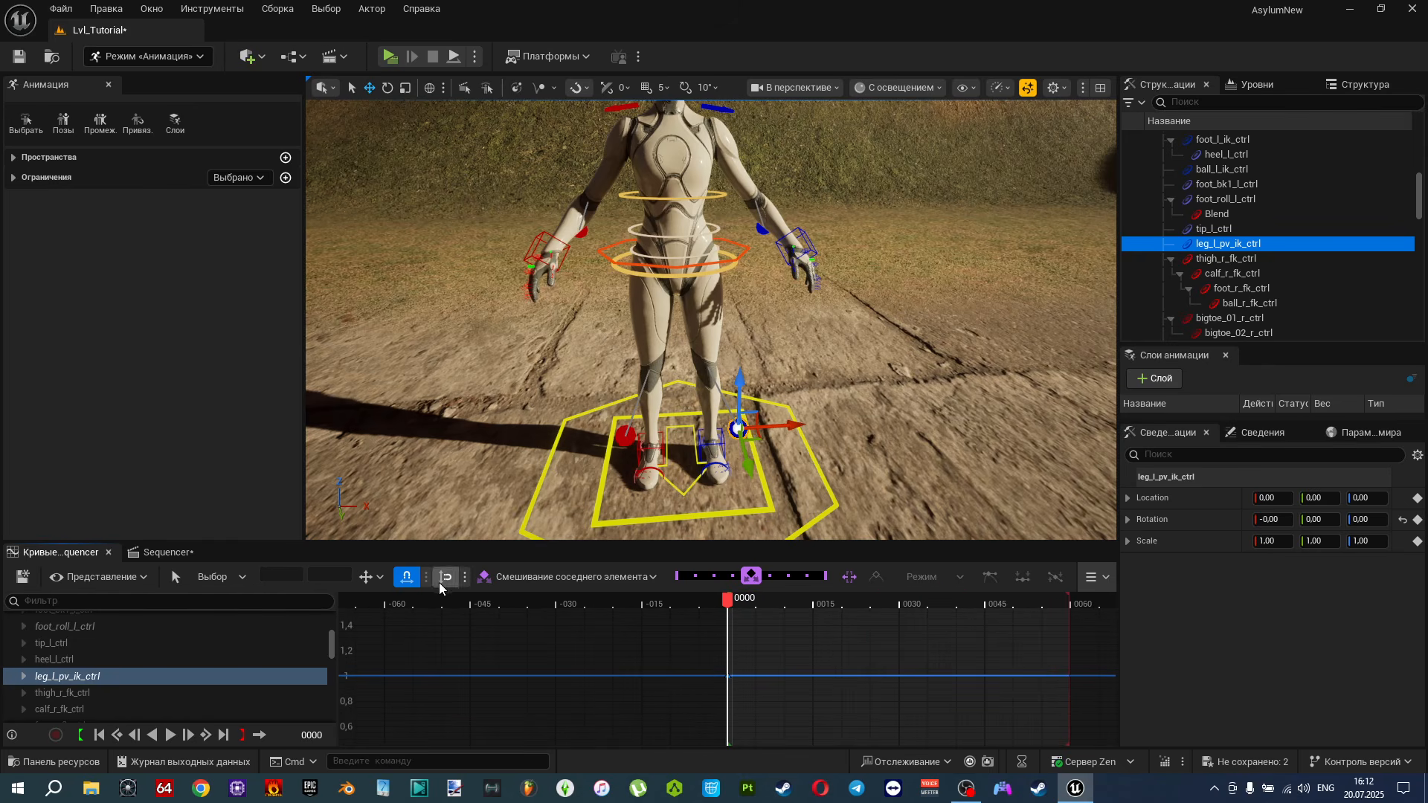
left_click(1093, 578)
mouse_move(1127, 618)
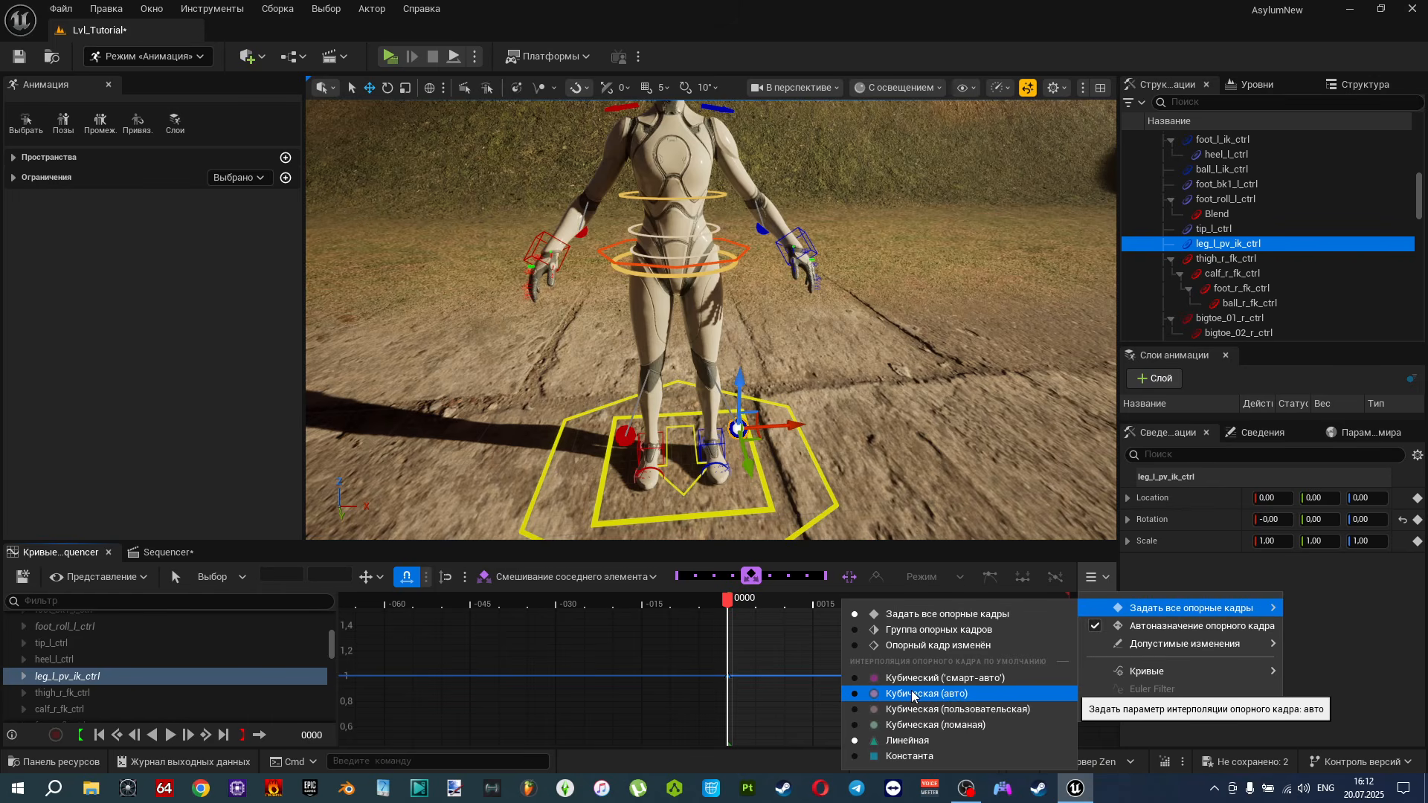
mouse_move(810, 469)
right_mouse_down()
mouse_move(829, 456)
mouse_move(810, 493)
right_mouse_up()
left_click(179, 552)
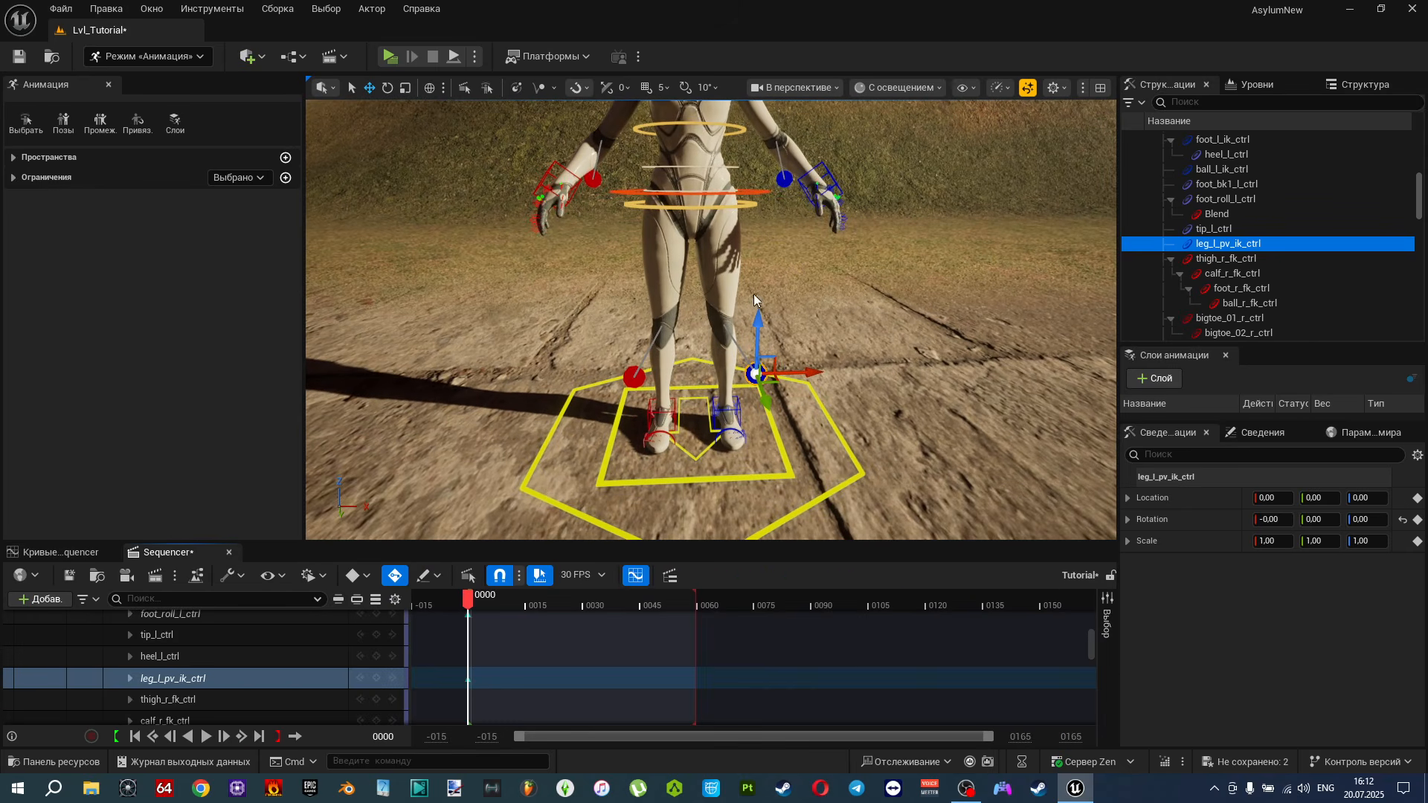
Compare body_offset_ctrl and global_ctrl at the mannequin's feet by selecting each.
right_click_drag(710, 320, 781, 375)
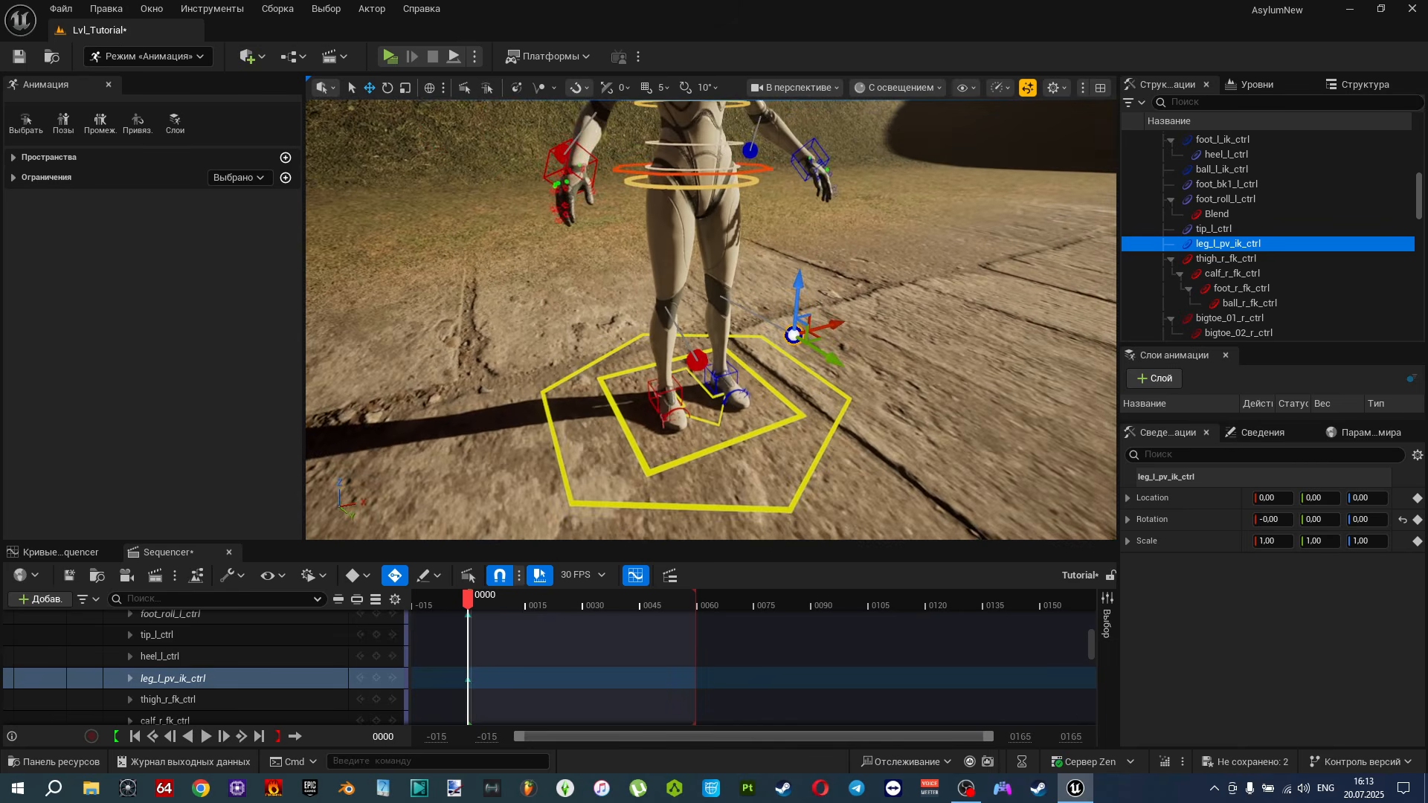
left_click(784, 404)
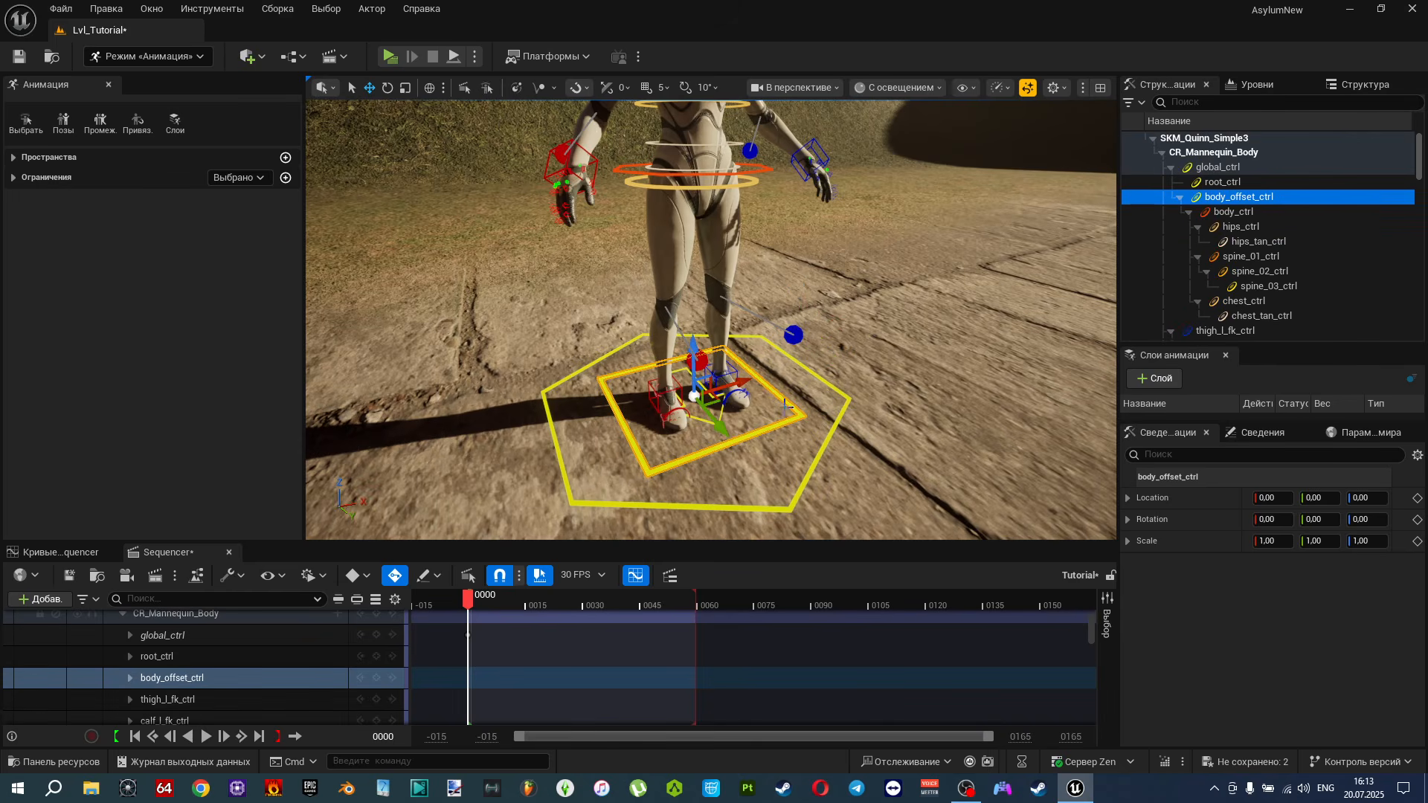
left_click(812, 457)
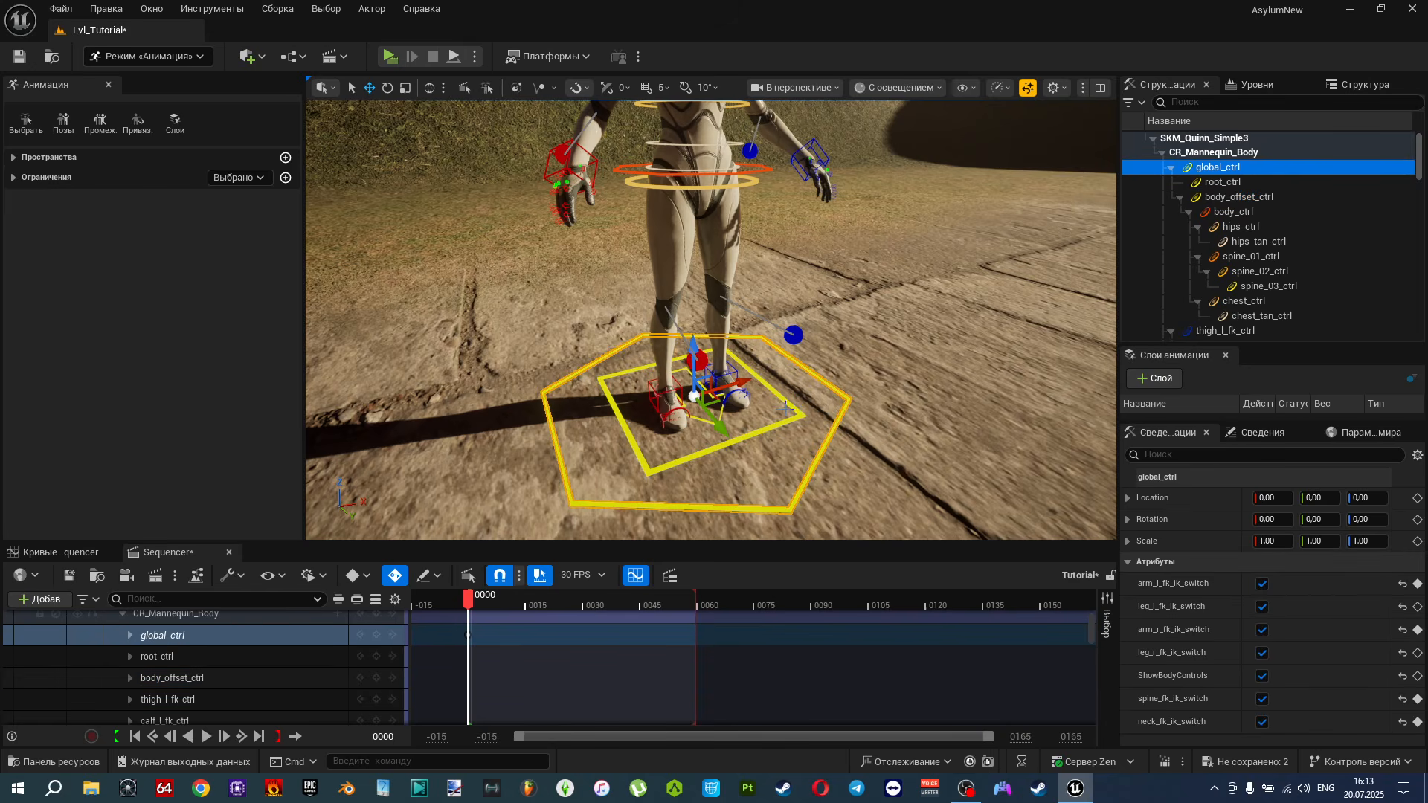
left_click(793, 410)
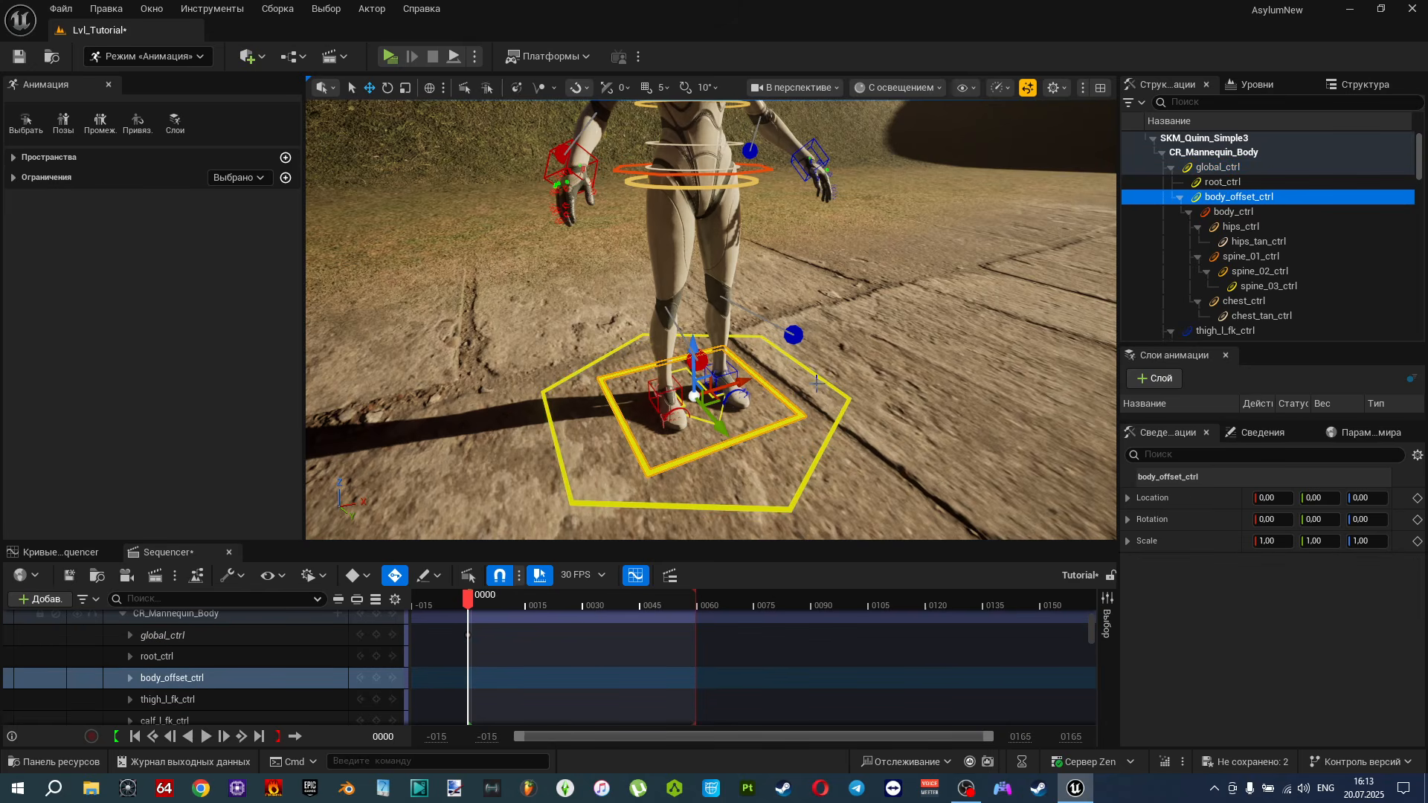
Try moving body_offset_ctrl along its Y axis to about 11.41 and back to 2.63, and undo the moves.
mouse_move(815, 383)
right_mouse_down()
mouse_move(810, 349)
mouse_move(818, 361)
right_mouse_up()
key("s")
key("w")
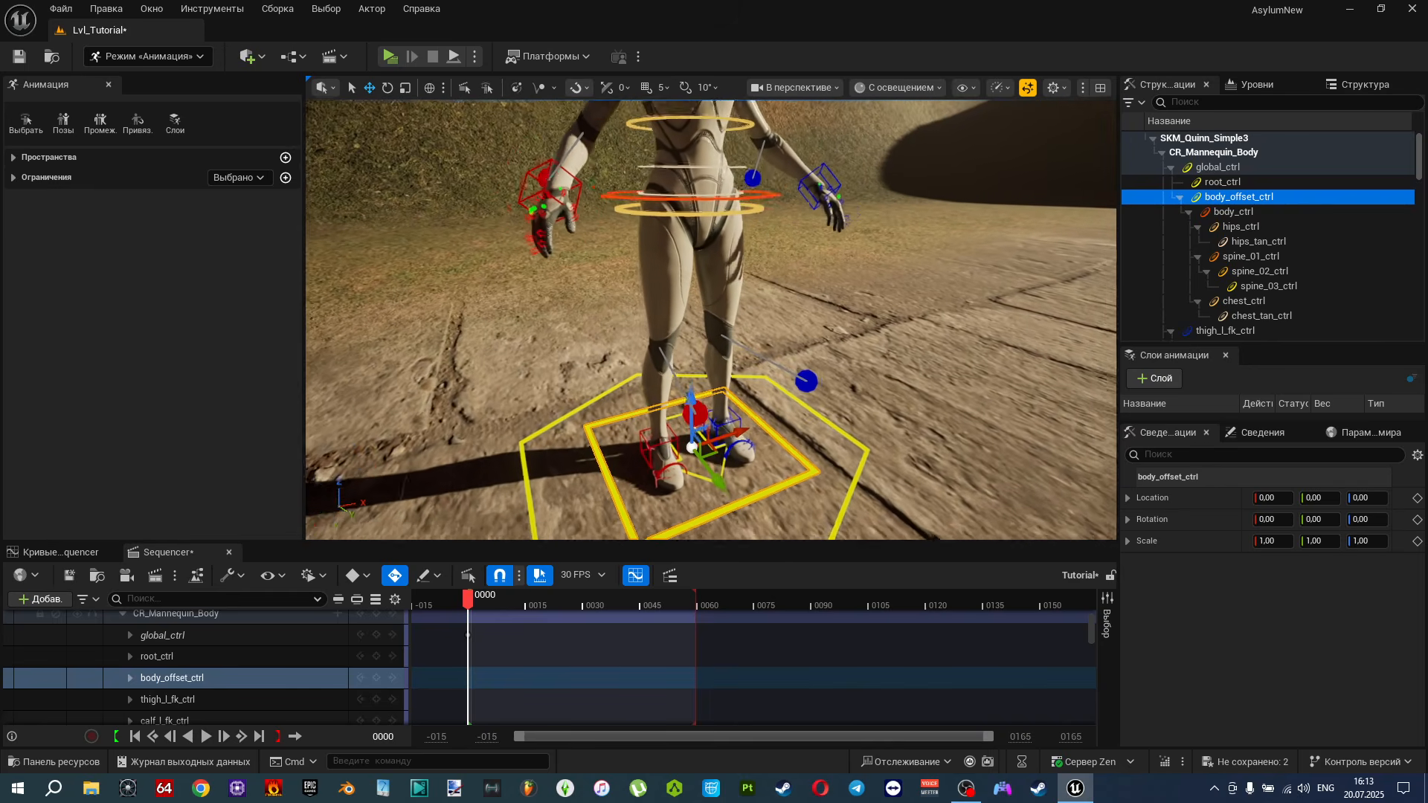
mouse_move(741, 442)
right_mouse_down()
mouse_move(744, 462)
mouse_move(742, 442)
right_mouse_up()
key("s")
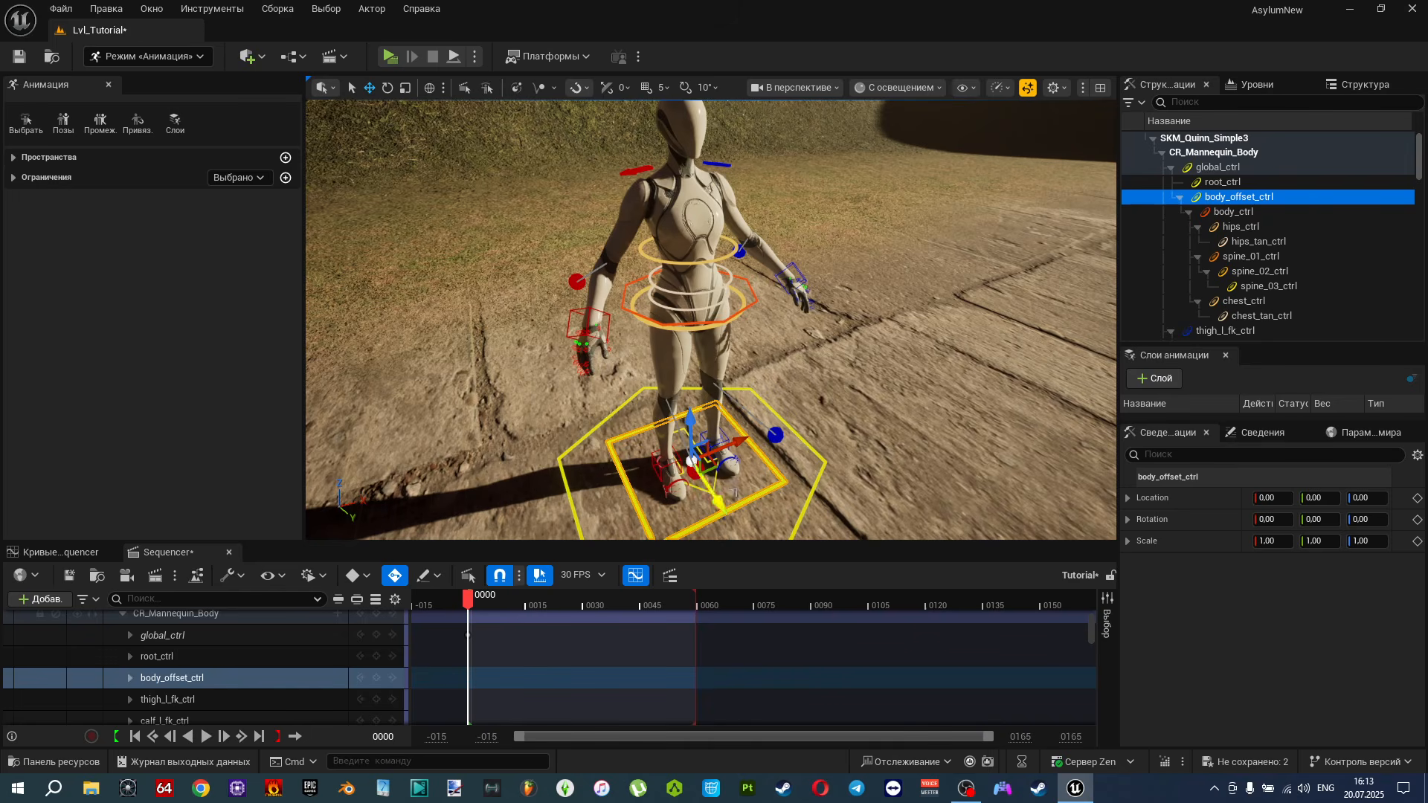
key("a")
right_click_drag(733, 449, 848, 476)
key("w")
key("s")
key("d")
key("a")
key("s")
key("s")
key("w")
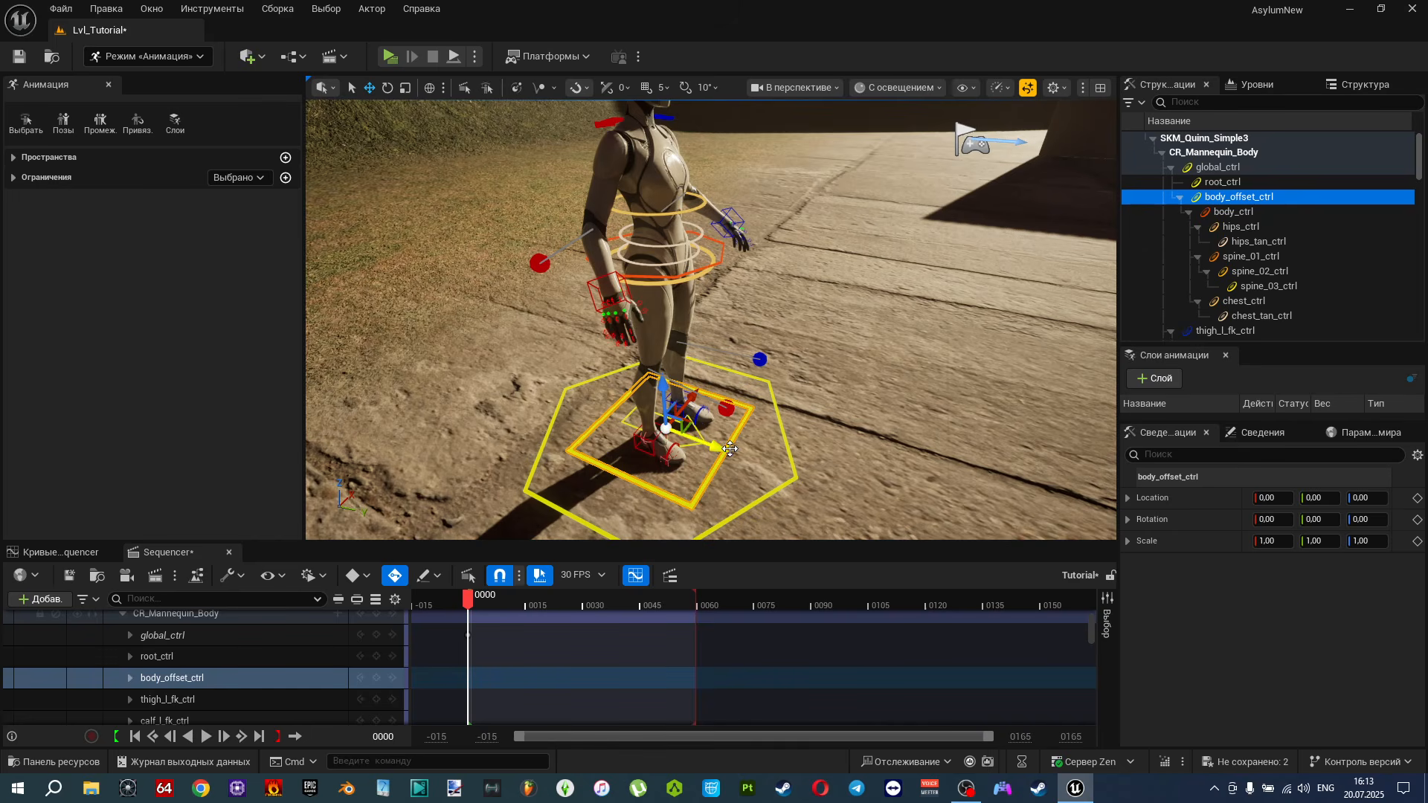
key("w")
right_click_drag(701, 311, 701, 312)
key("s")
key("s")
right_click_drag(685, 456, 725, 449)
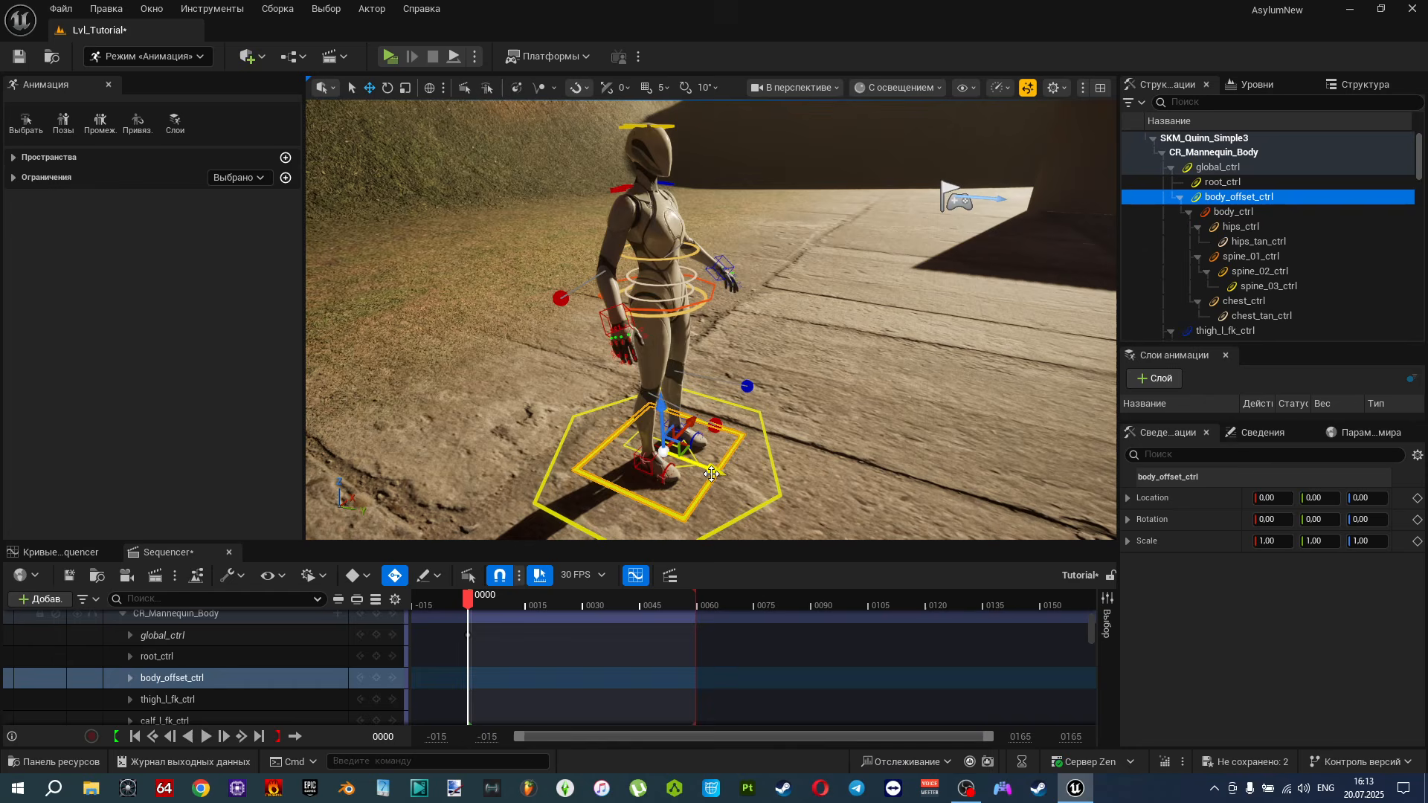
left_click_drag(712, 474, 731, 517)
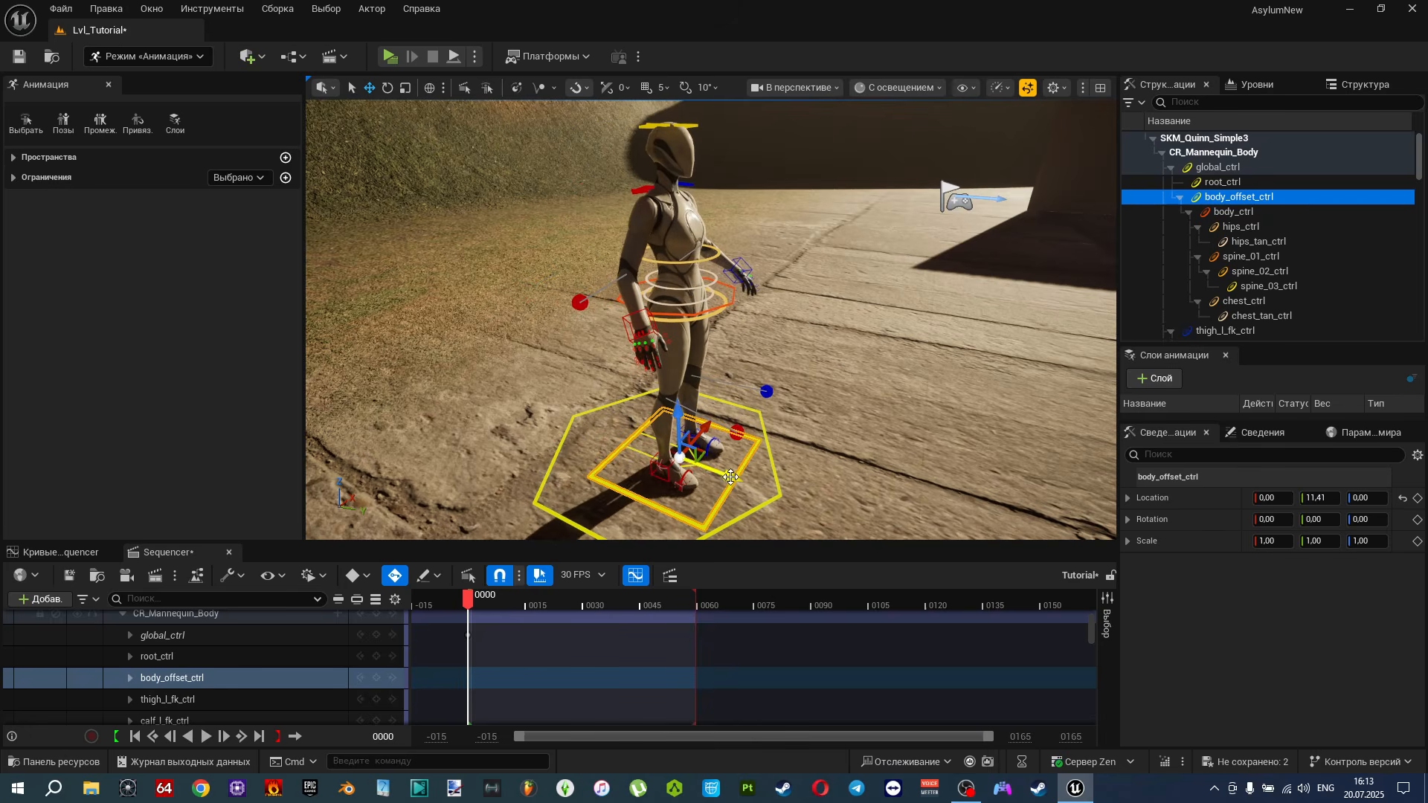
left_click_drag(731, 477, 743, 505)
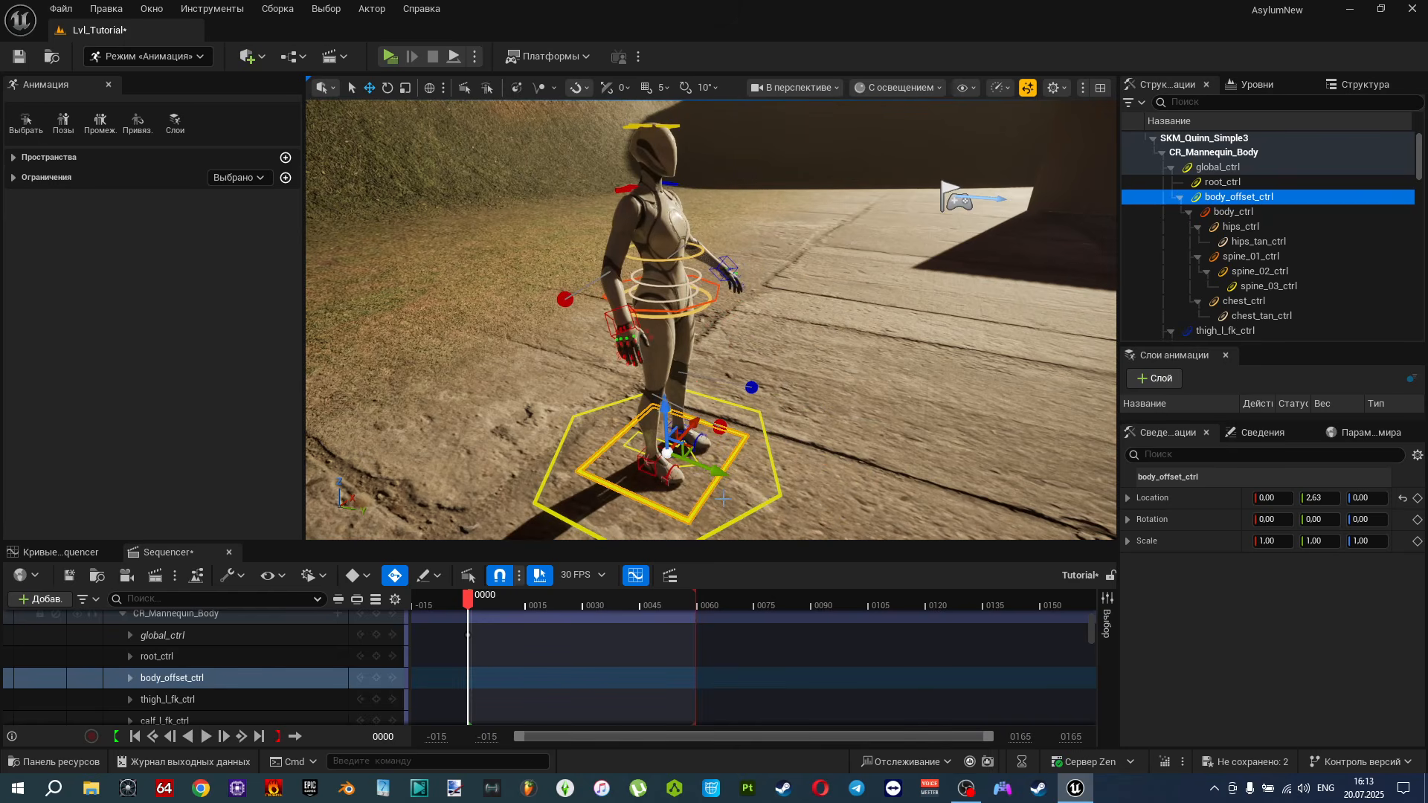
key("ctrl+z")
key("ctrl+z")
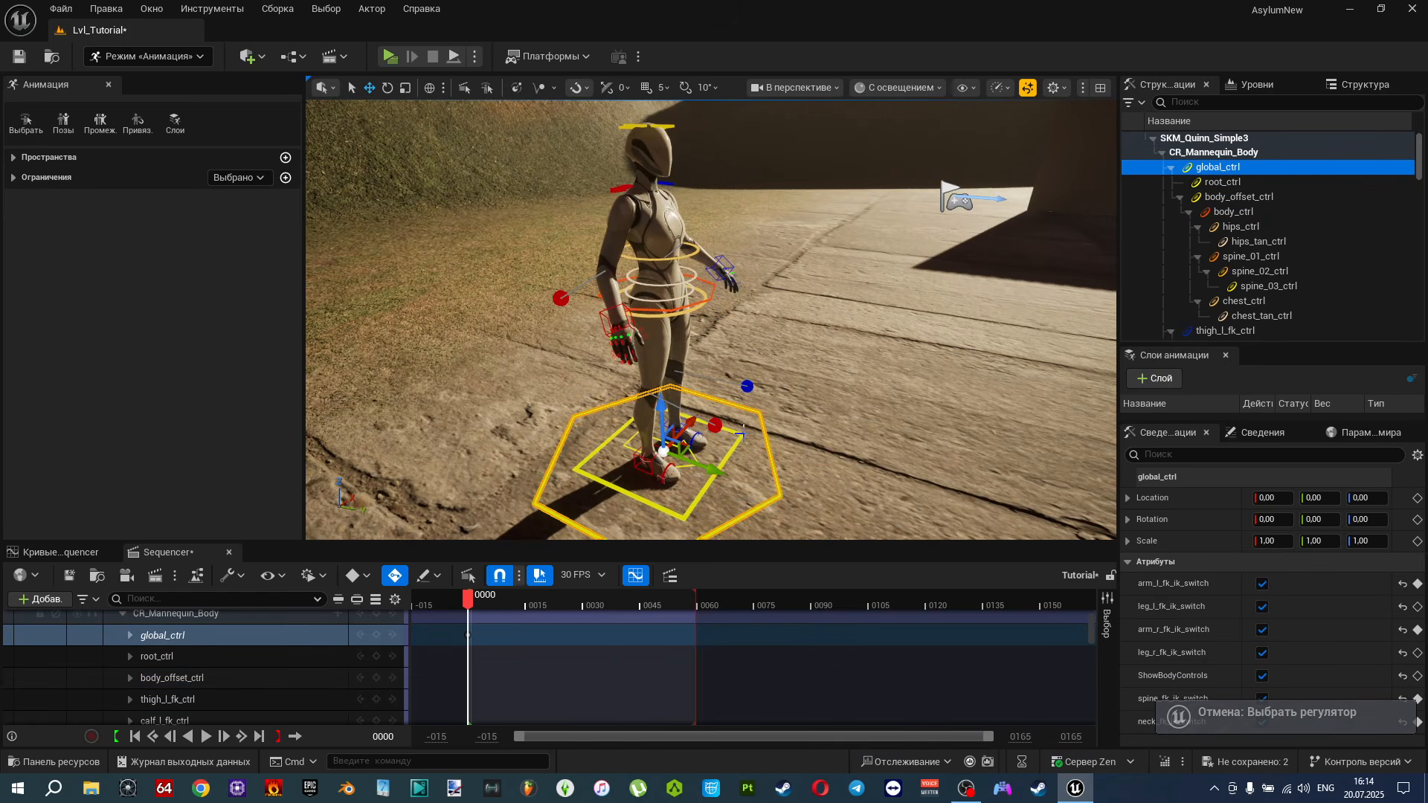
Rotate body_ctrl at the mannequin's waist about its Z axis to about 63.28°.
right_click_drag(711, 320, 989, 290)
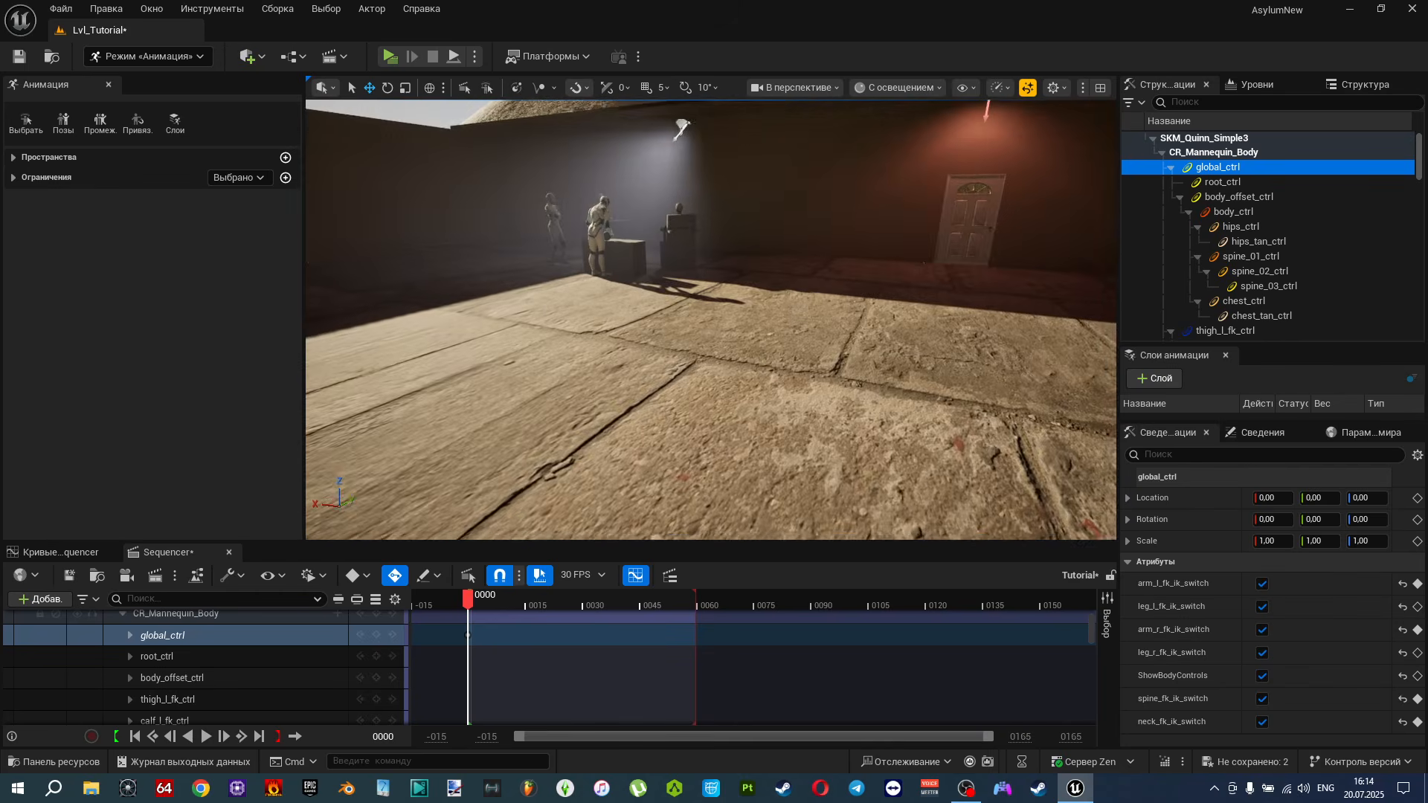
key("f")
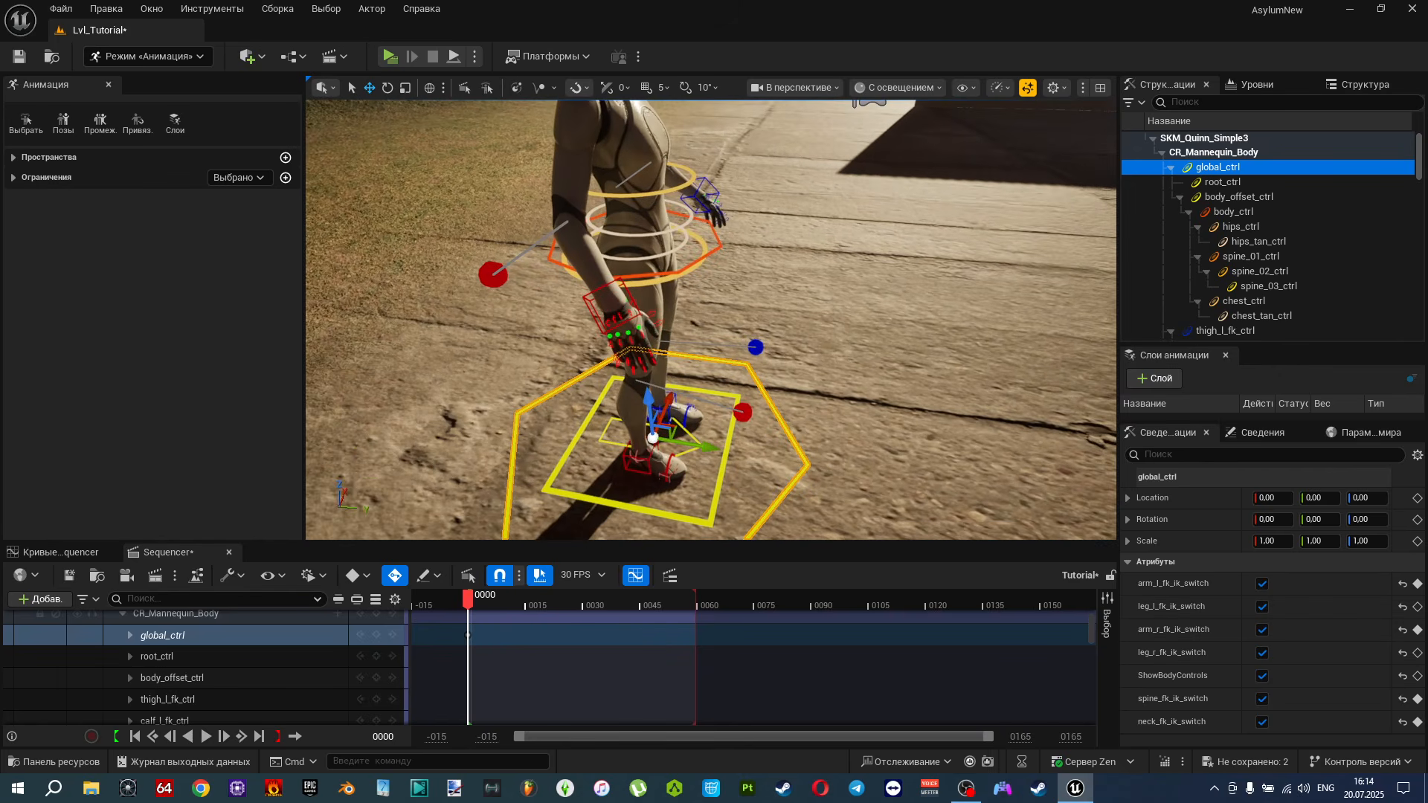
right_click_drag(710, 320, 687, 311)
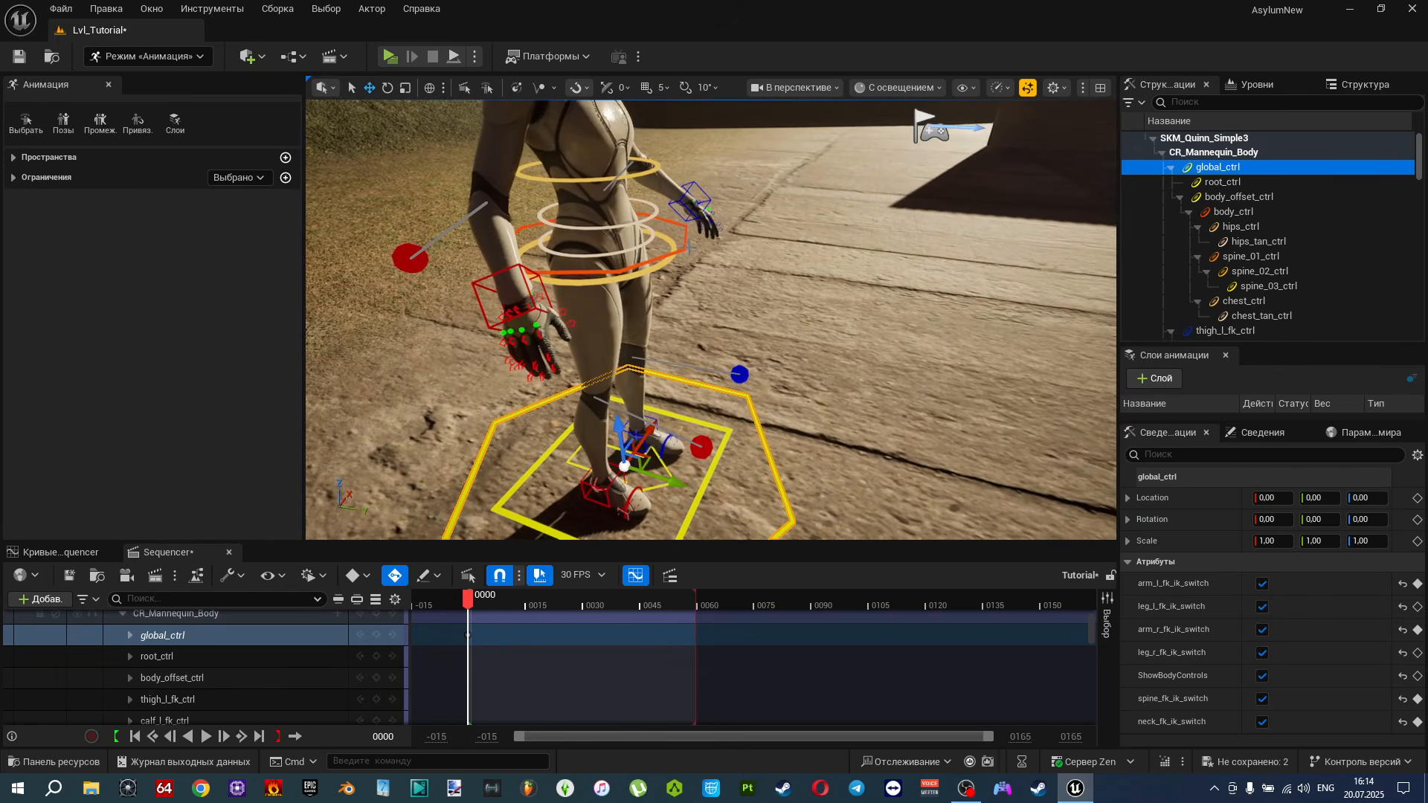
left_click(682, 246)
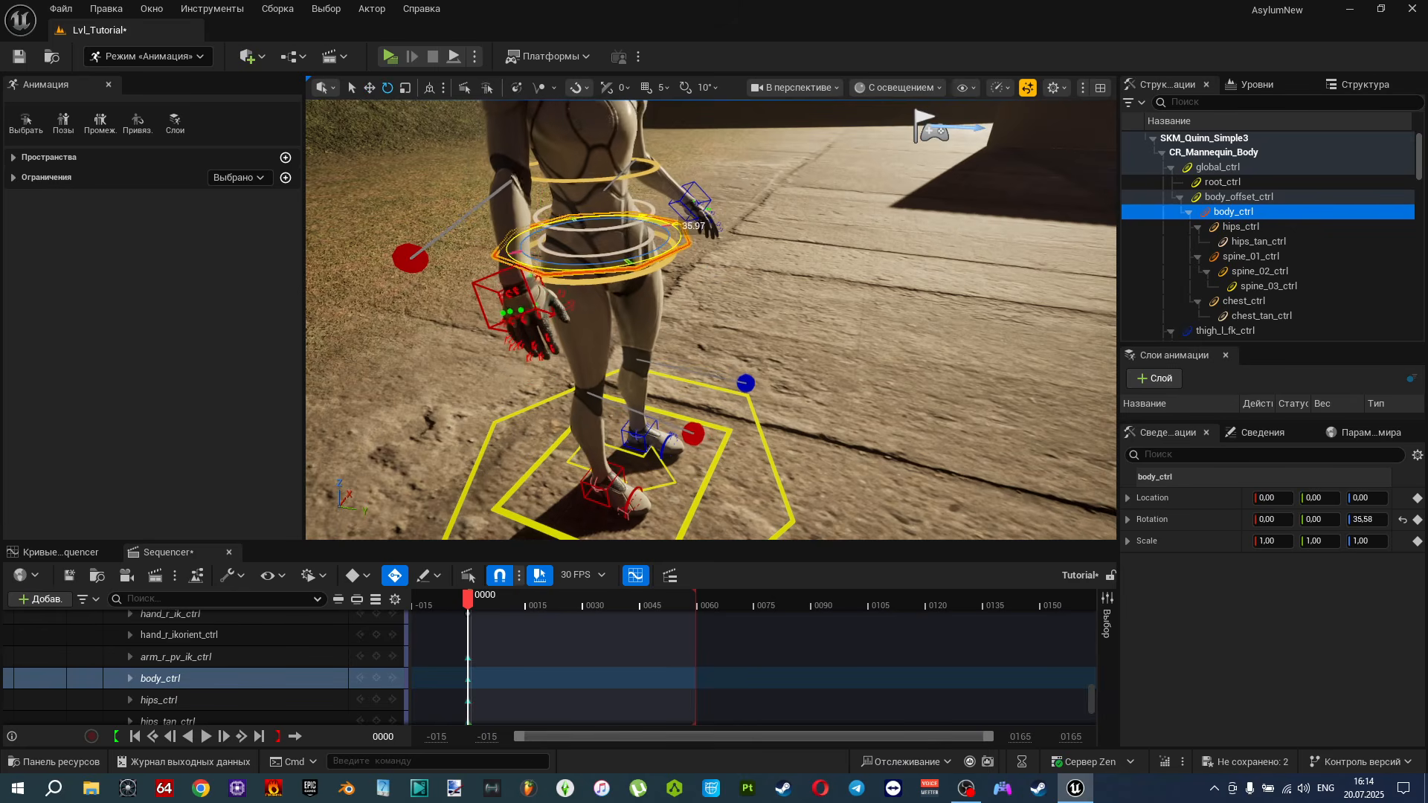
left_click_drag(669, 281, 674, 282)
right_click_drag(675, 282, 543, 339)
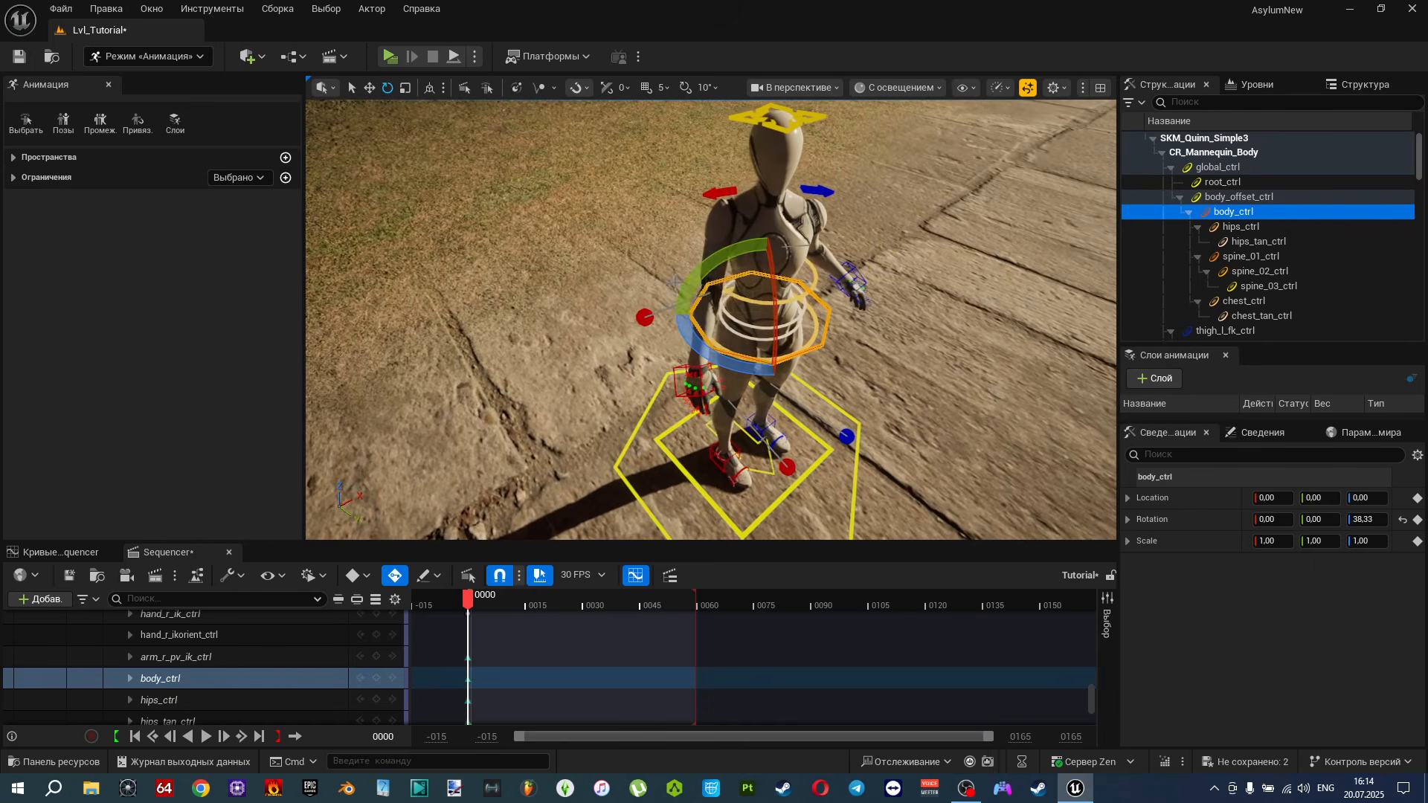
left_click_drag(851, 311, 852, 336)
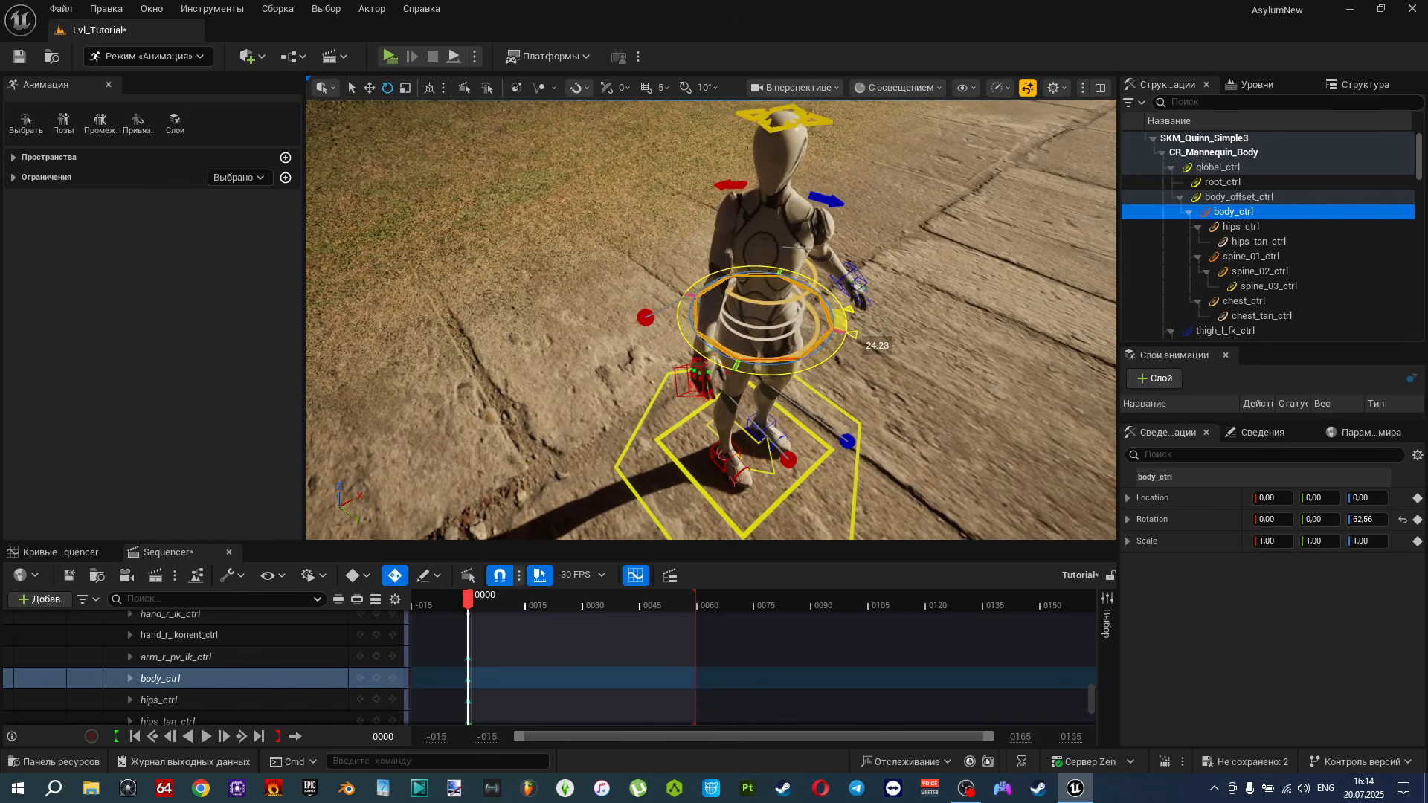
right_click_drag(852, 327, 784, 318)
left_click_drag(778, 304, 775, 357)
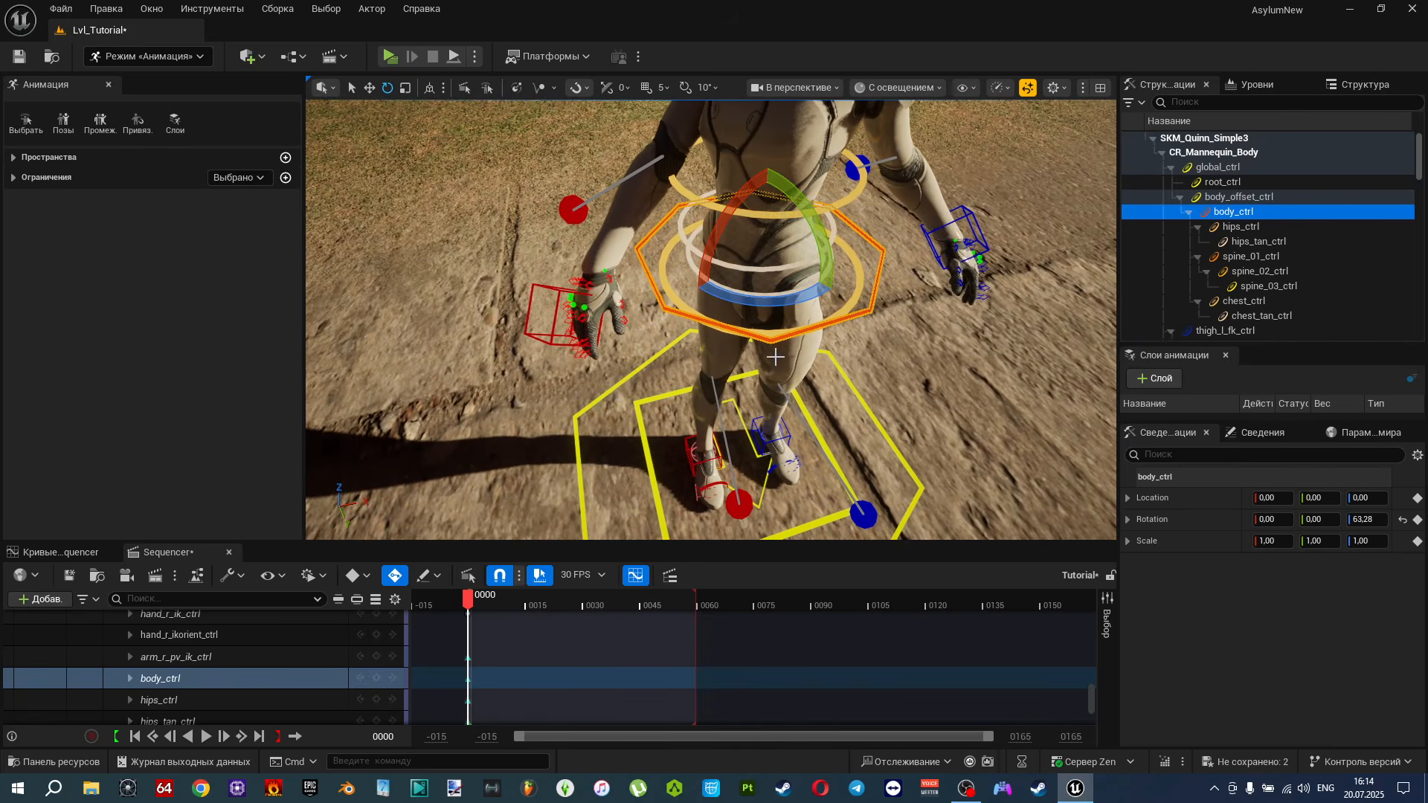
Rotate both foot IK controls together with both knee pole vector controls about the world vertical axis to about 51°.
left_click(546, 290)
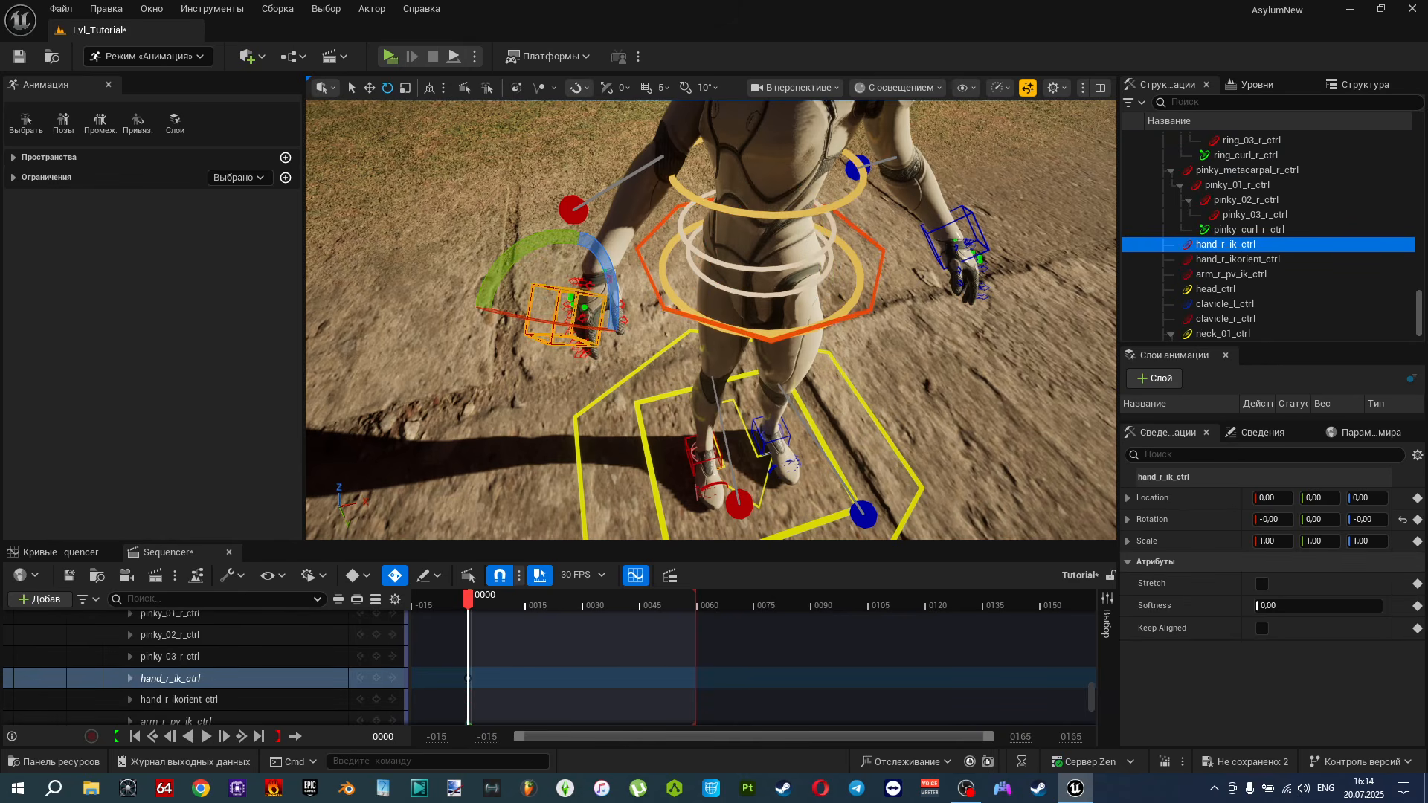
left_click(751, 458)
left_click(772, 439, "ctrl")
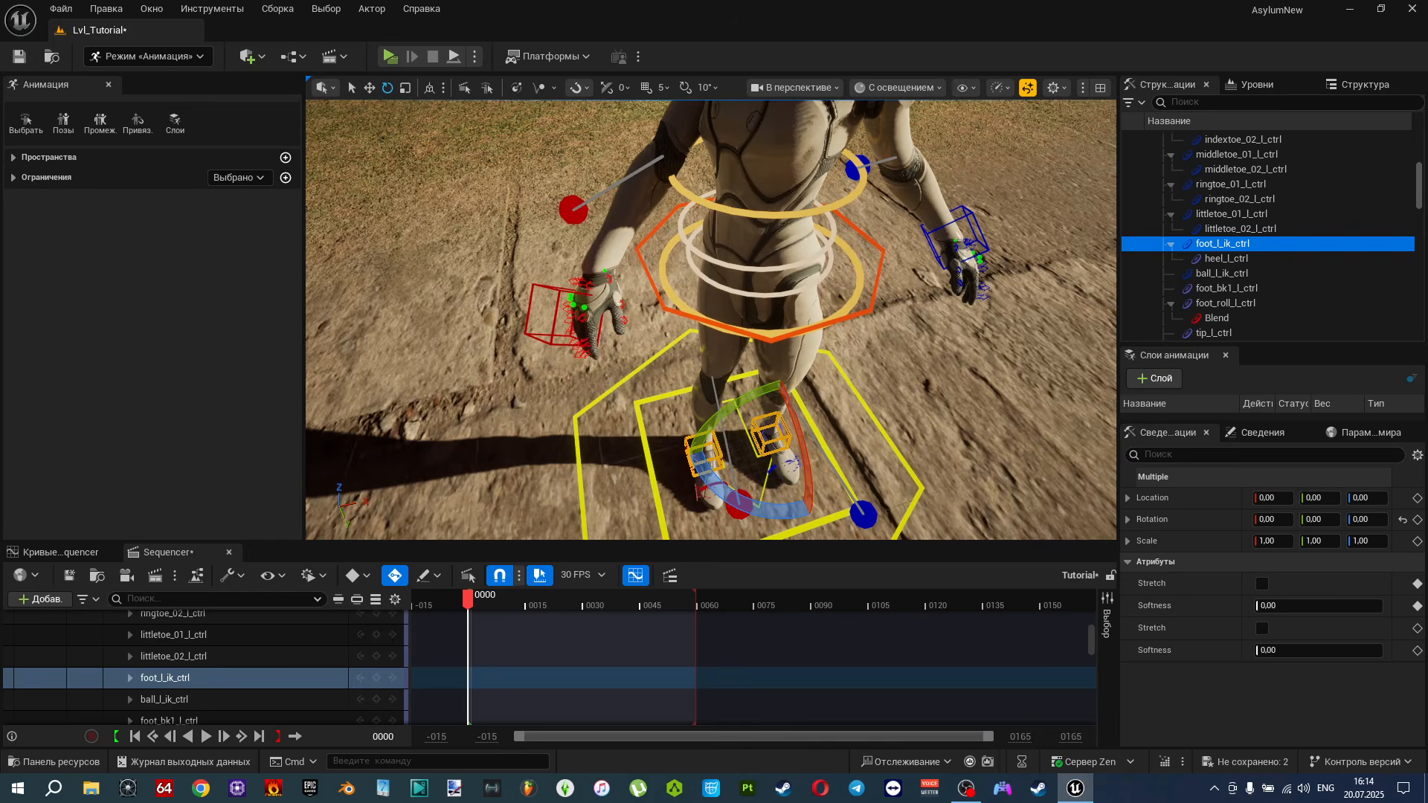
right_click_drag(700, 345, 832, 345)
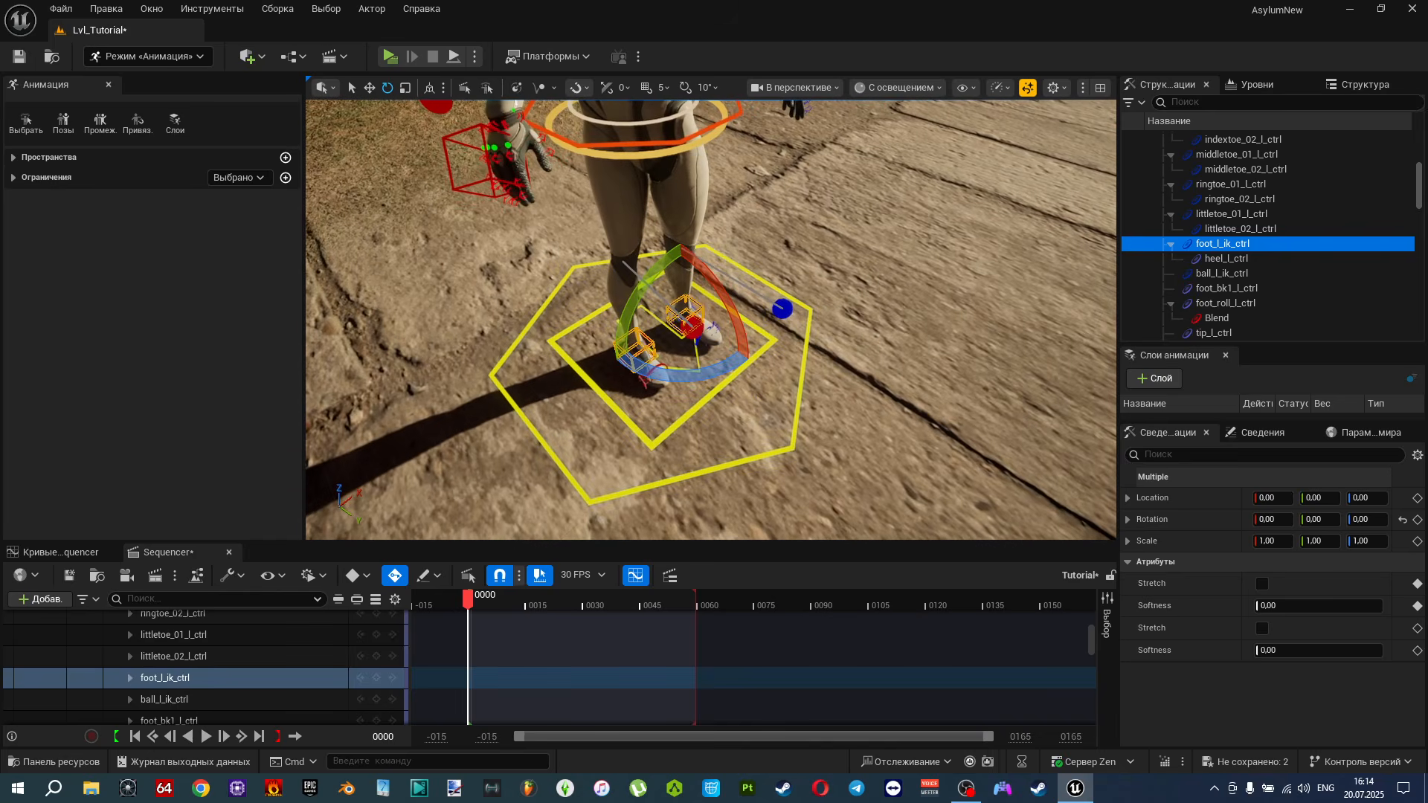
left_click(693, 327, "ctrl")
left_click(782, 309, "ctrl")
left_click_drag(738, 269, 746, 272)
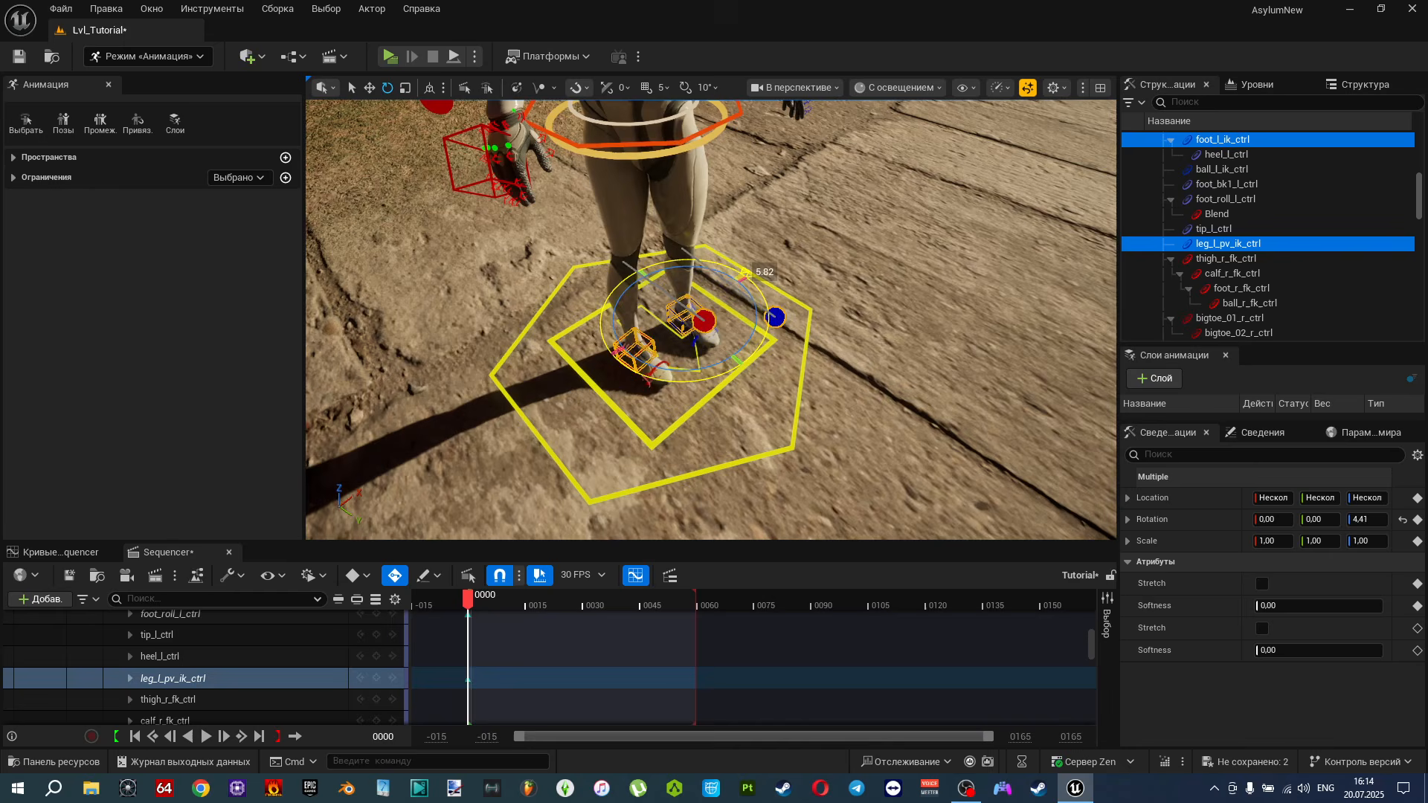
key("ctrl+z")
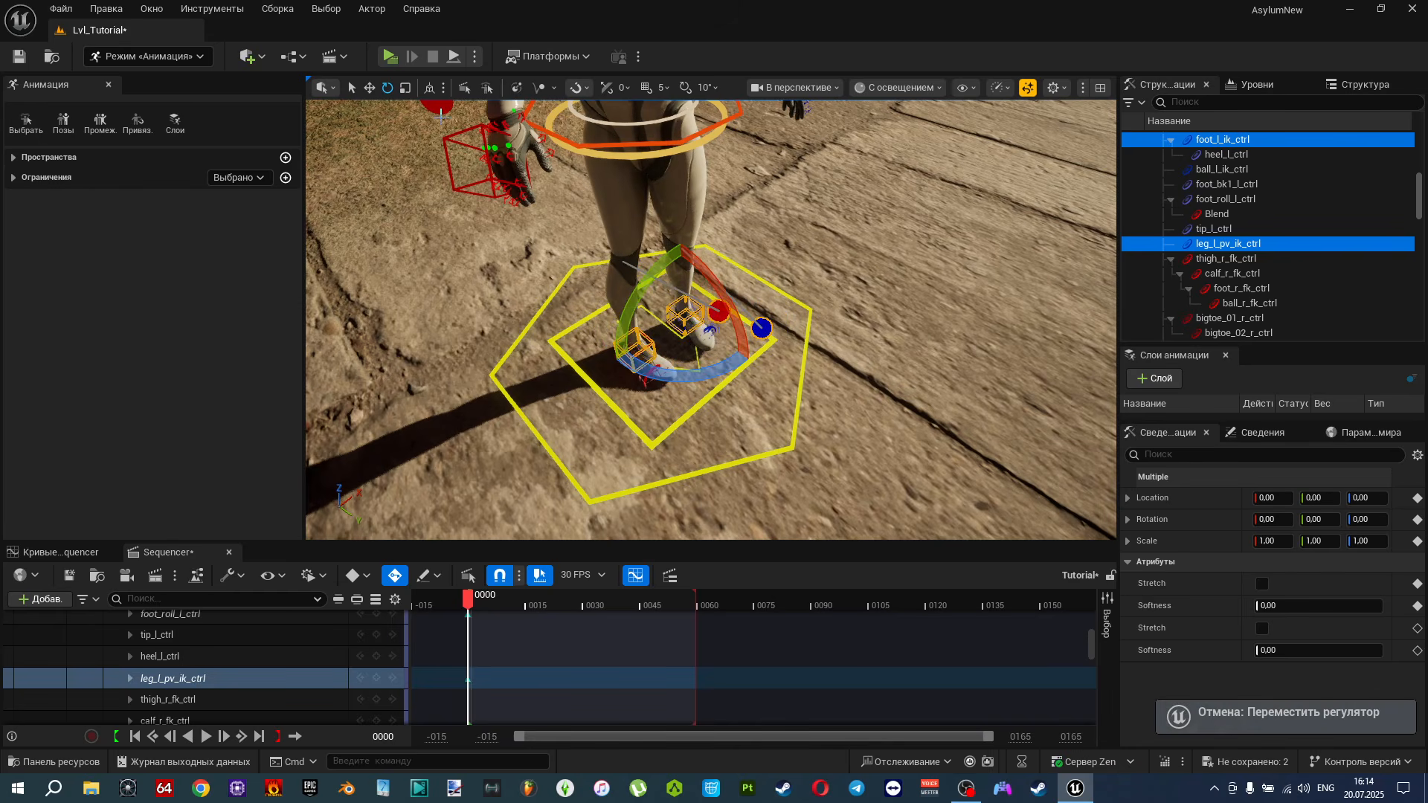
left_click(430, 87)
left_click_drag(714, 374, 631, 377)
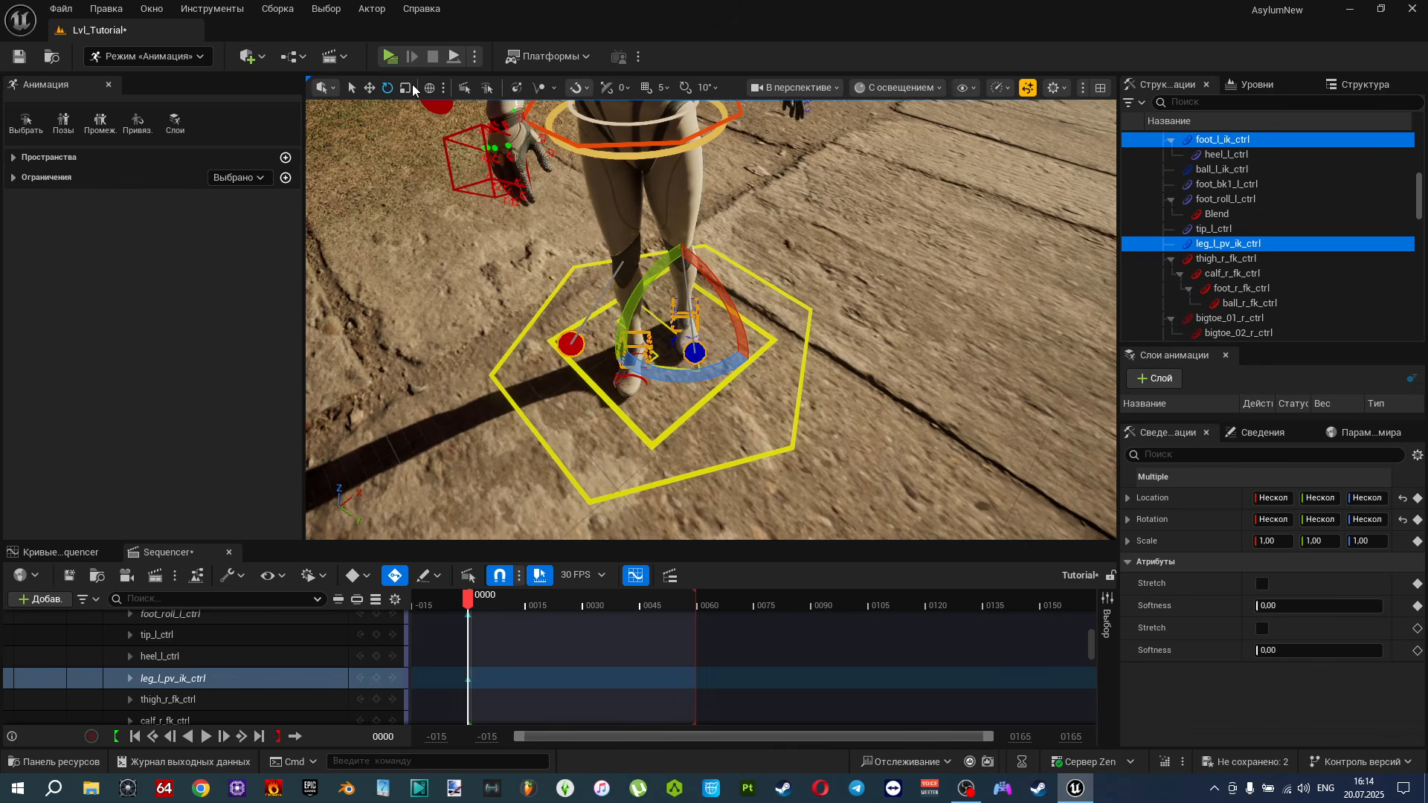
right_click_drag(610, 252, 679, 401)
left_click_drag(679, 401, 669, 406)
right_click_drag(668, 407, 652, 422)
Move foot_l_ik_ctrl and leg_l_pv_ik_ctrl together outward along the world Y axis to widen the stance.
left_click(737, 363)
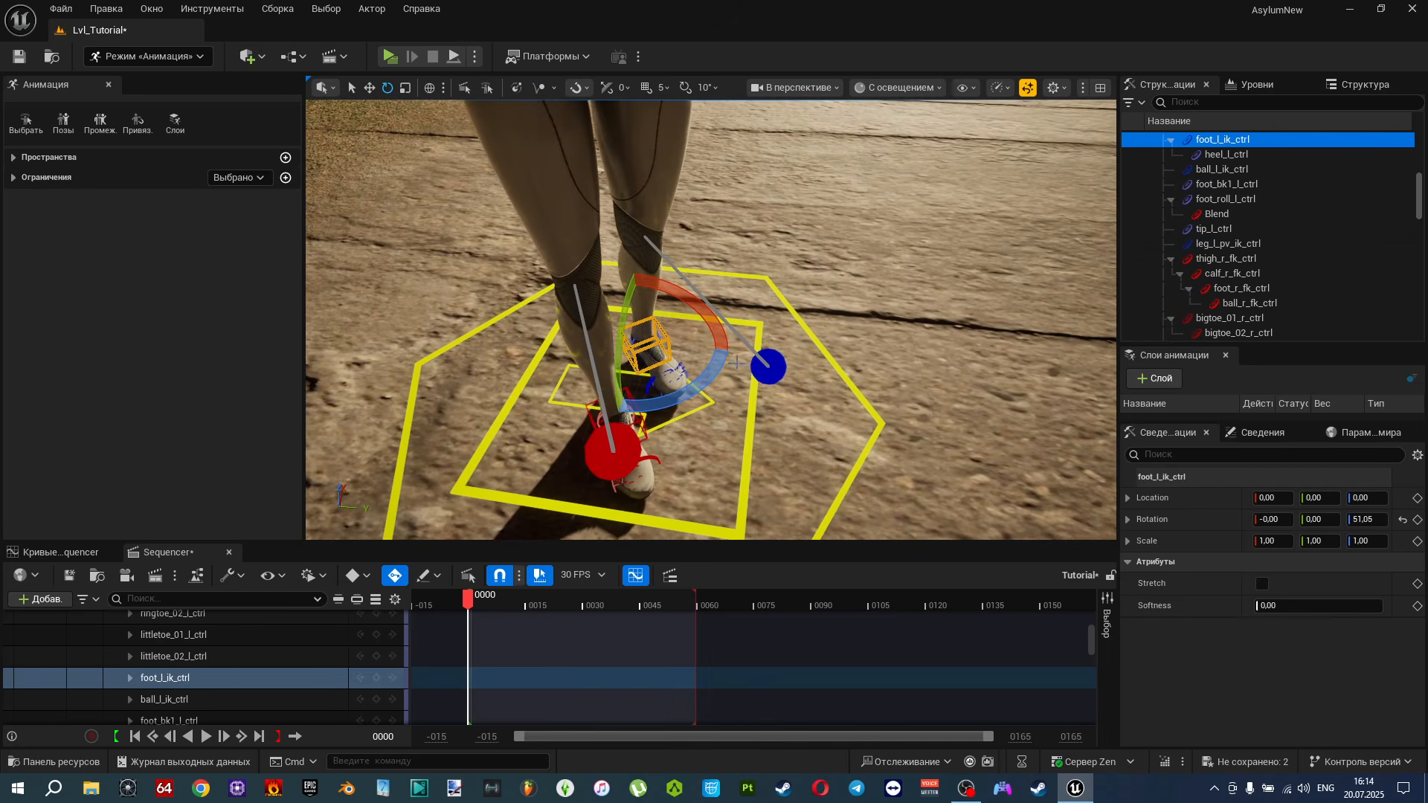
left_click(767, 374, "ctrl")
key("w")
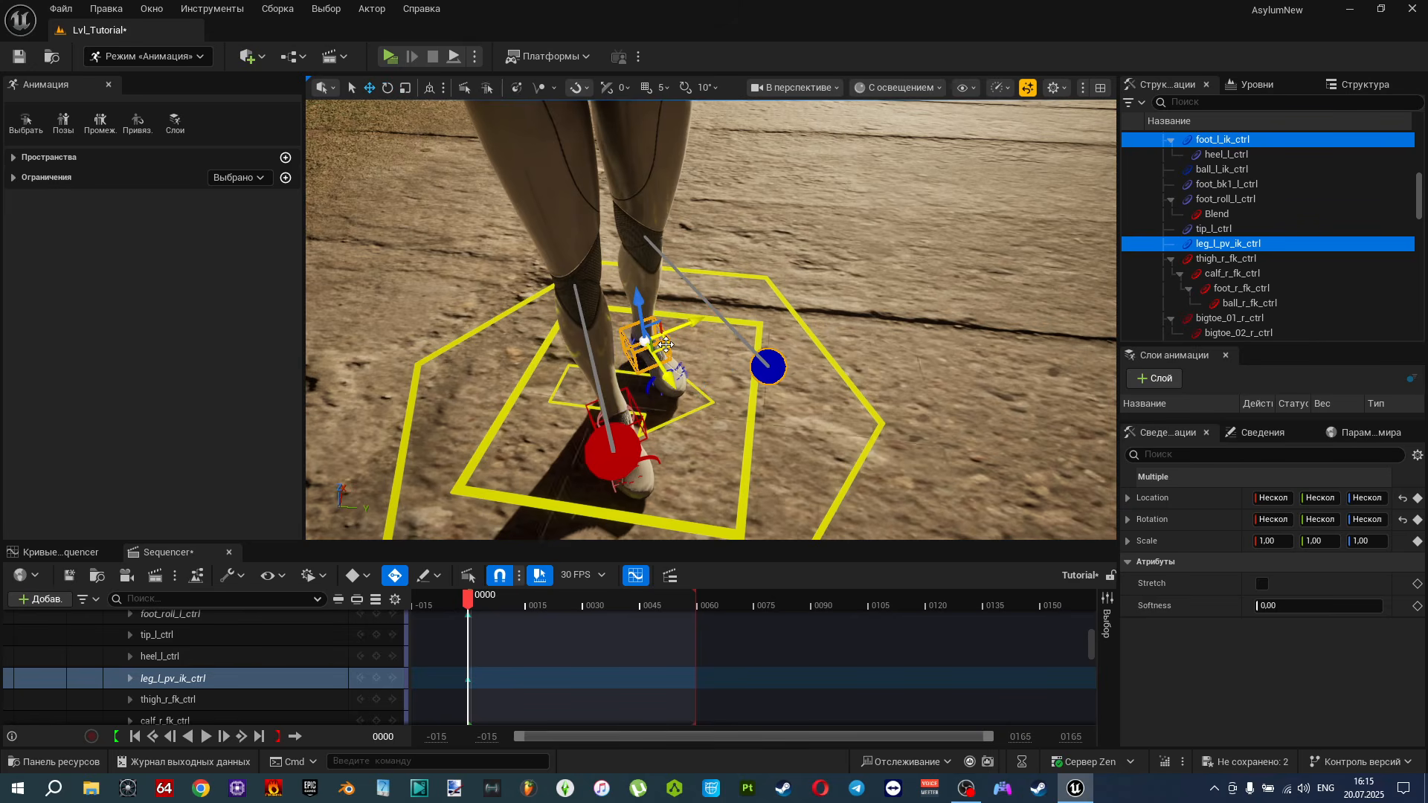
left_click(429, 88)
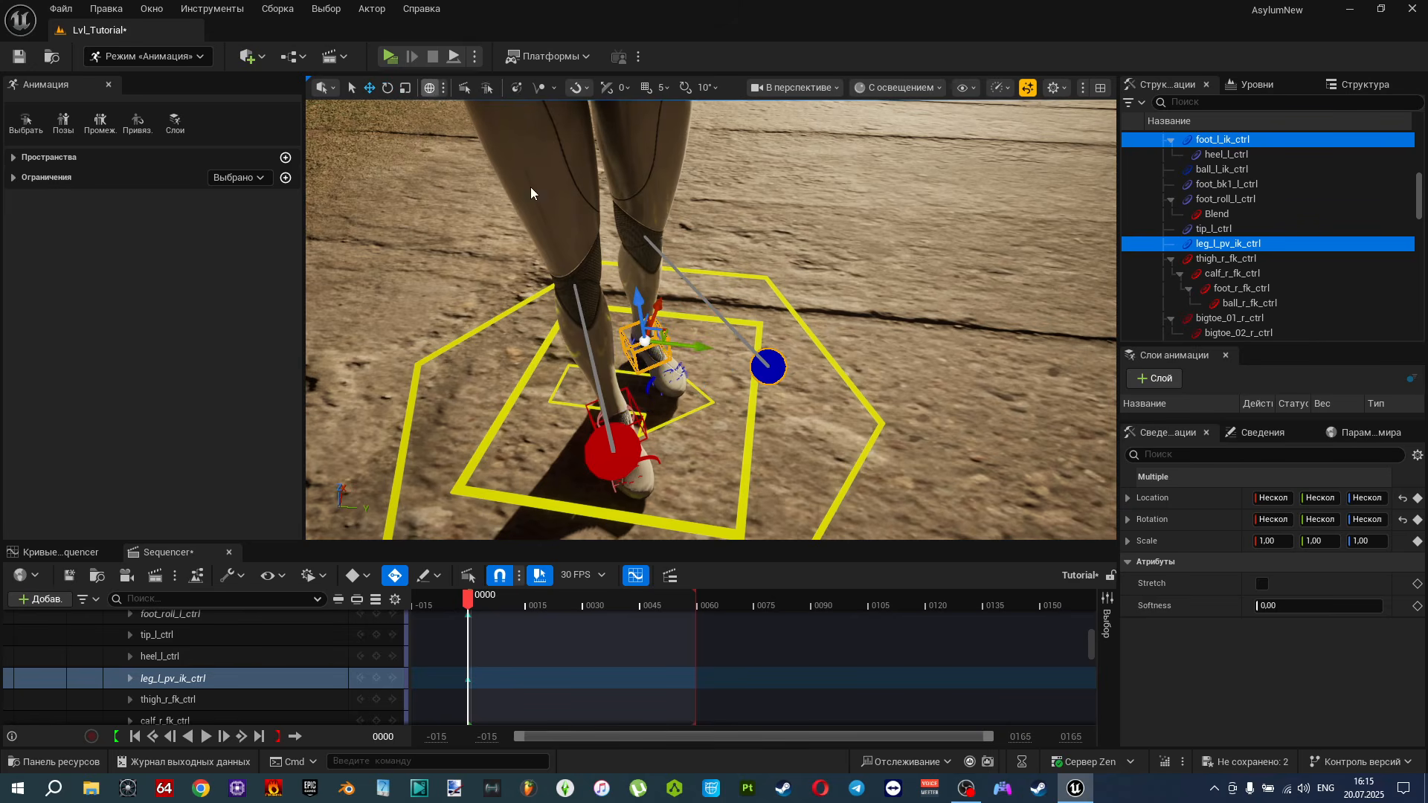
left_click_drag(667, 334, 773, 347)
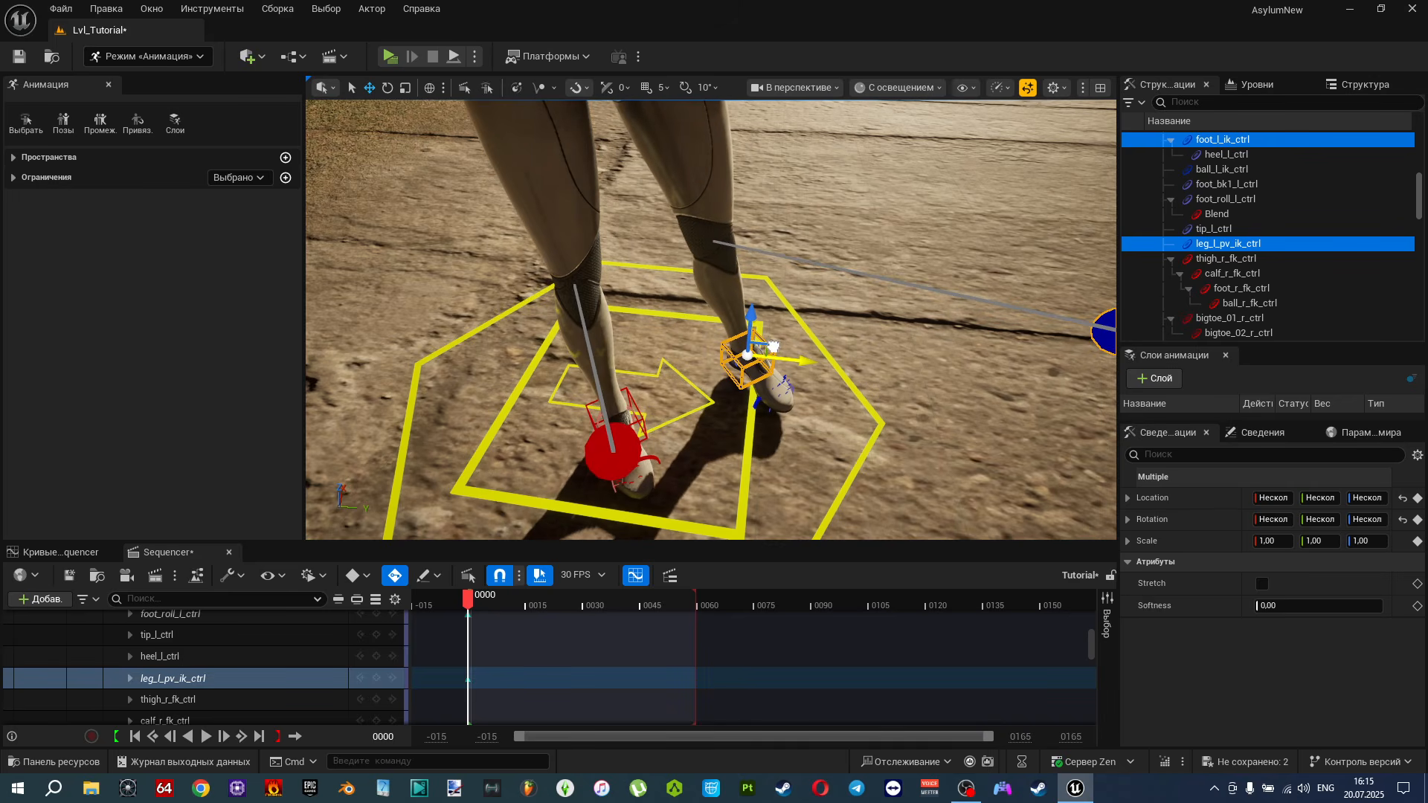
Move foot_r_ik_ctrl and leg_r_pv_ik_ctrl together away from the left foot to place the right leg apart.
left_click(644, 411)
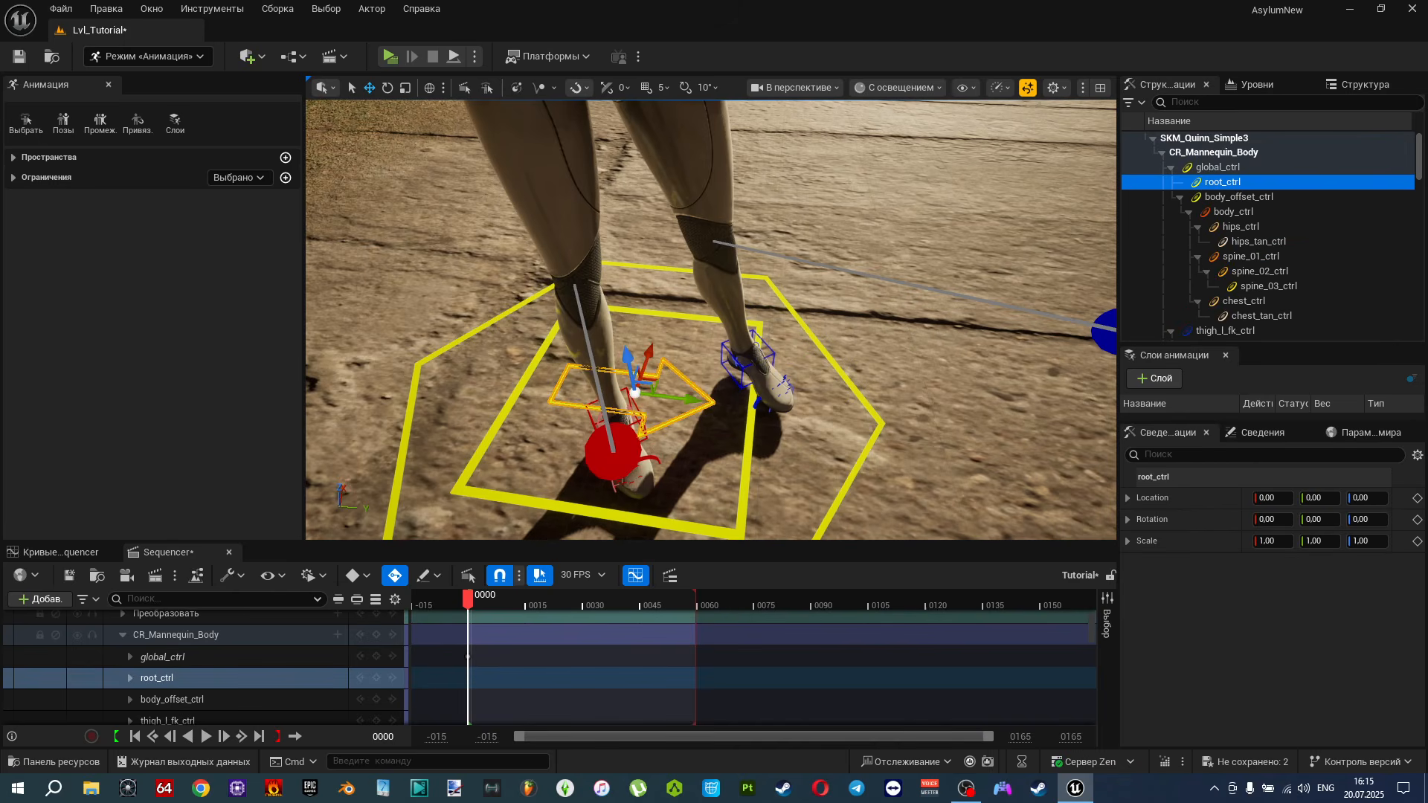
left_click(607, 461)
left_click(624, 440, "shift")
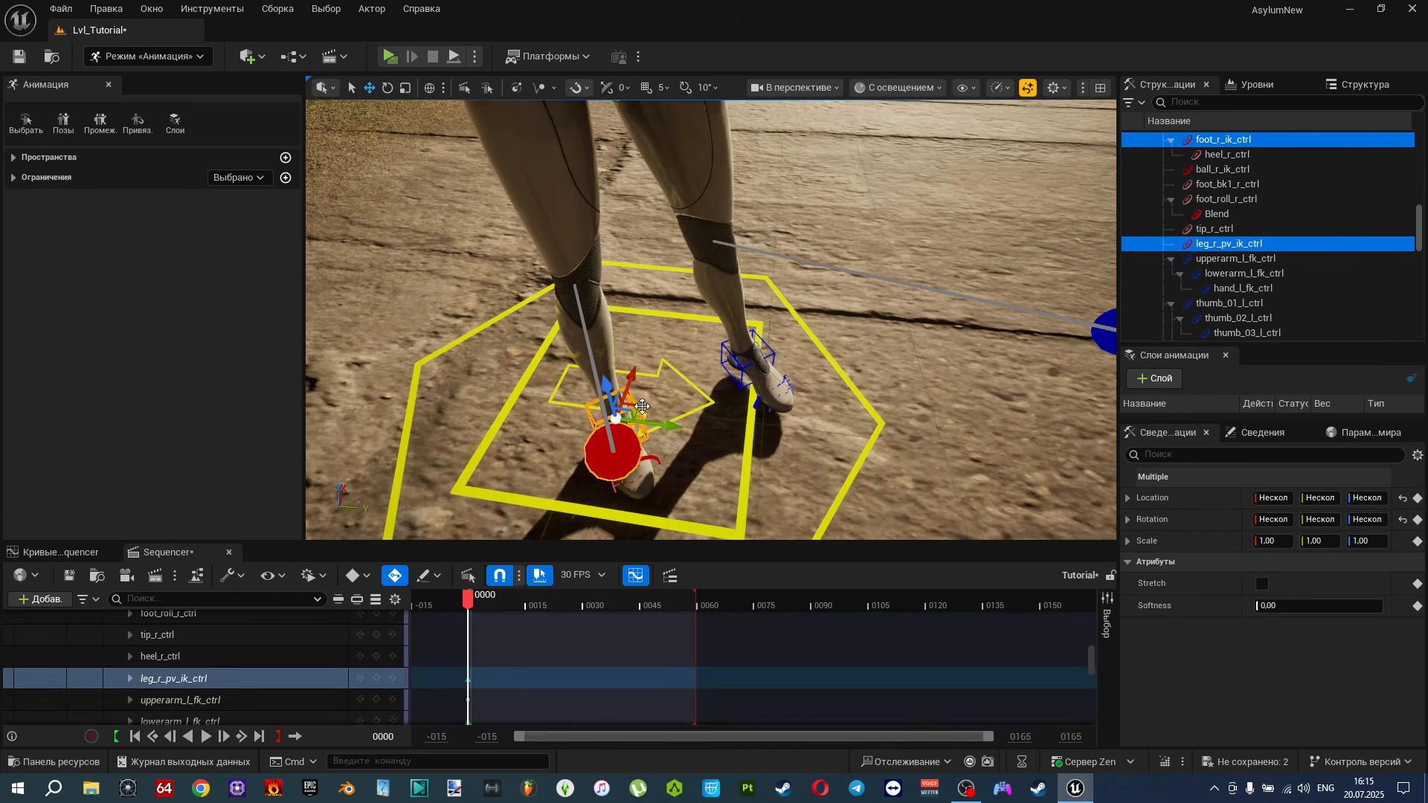
left_click_drag(642, 405, 565, 446)
right_click_drag(565, 446, 571, 257)
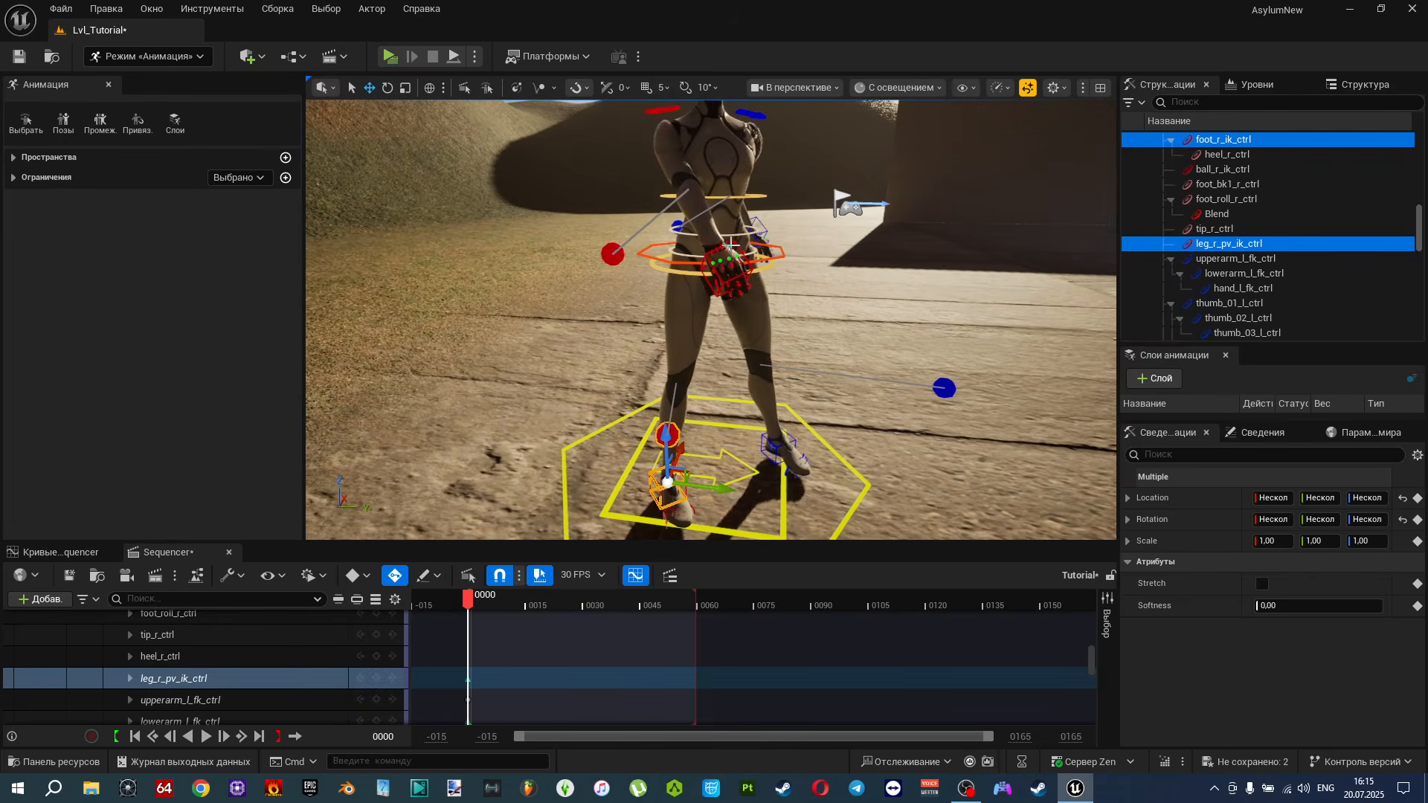
Lower body_ctrl to about -7.46 on Z and shift it to about -0.88 on Y to bend the knees.
left_click(774, 245)
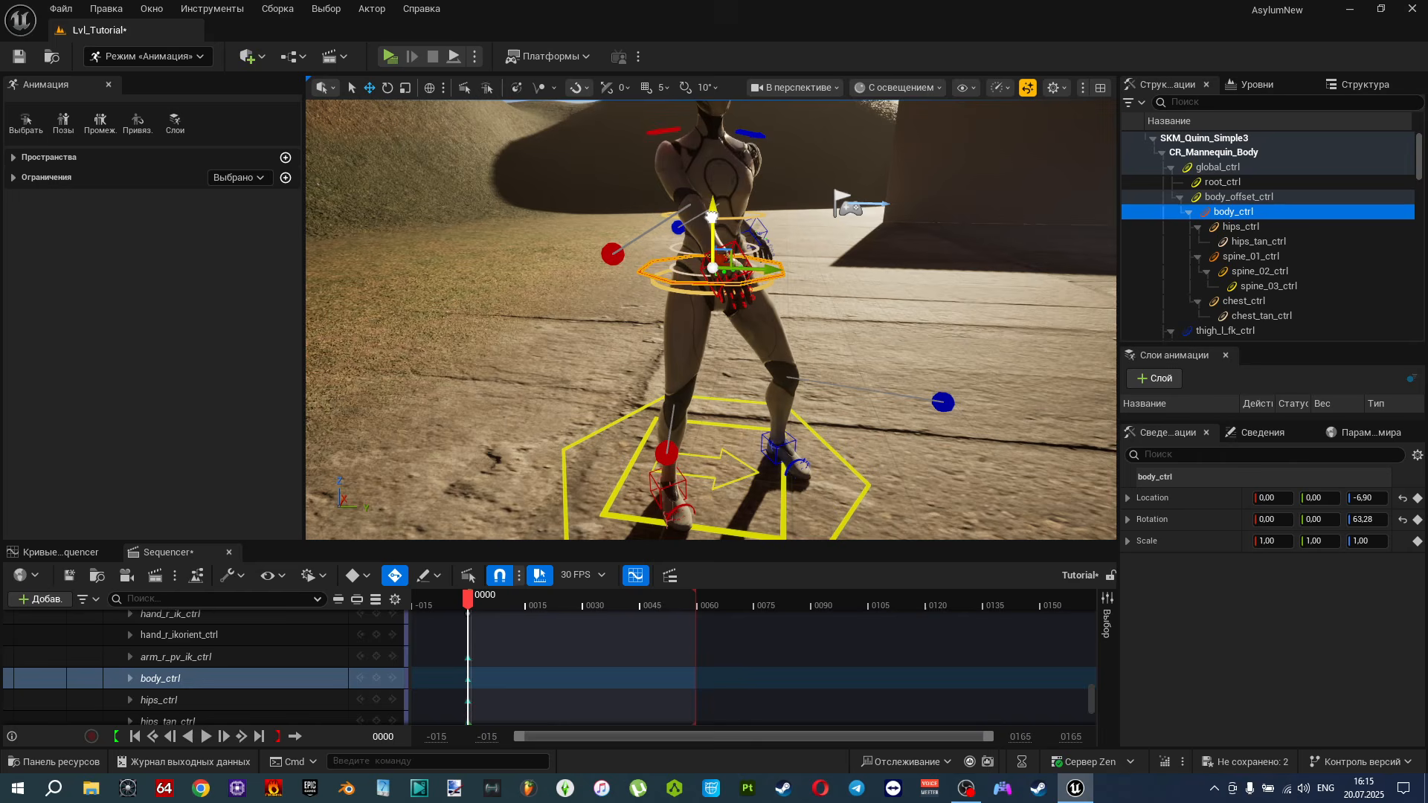
right_click_drag(717, 248, 688, 272)
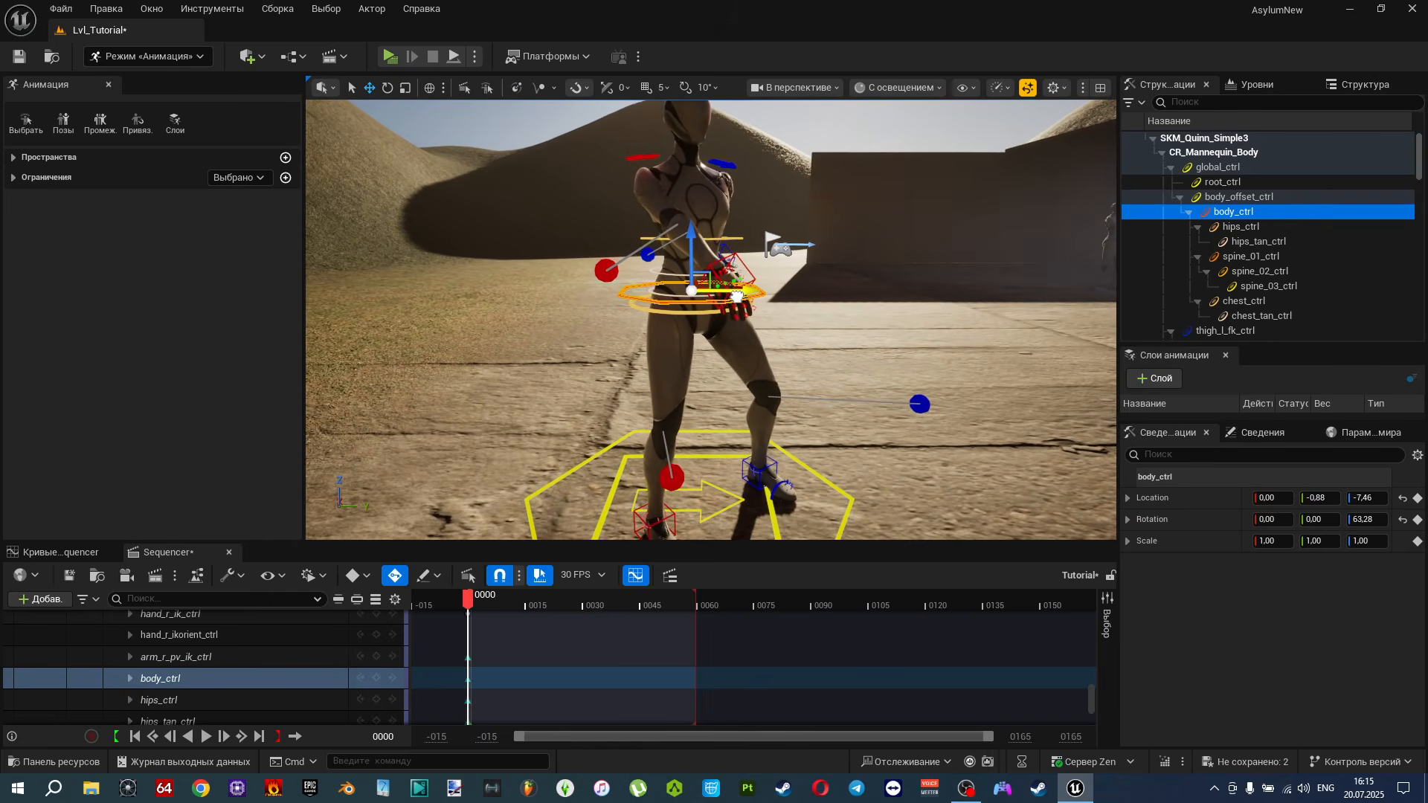
Move hand_l_ik_ctrl to about -2.80, 45.42, -27.57 to hold the left hand away from the body.
right_click_drag(732, 299, 613, 289)
left_click(675, 250)
left_click_drag(801, 318, 703, 356)
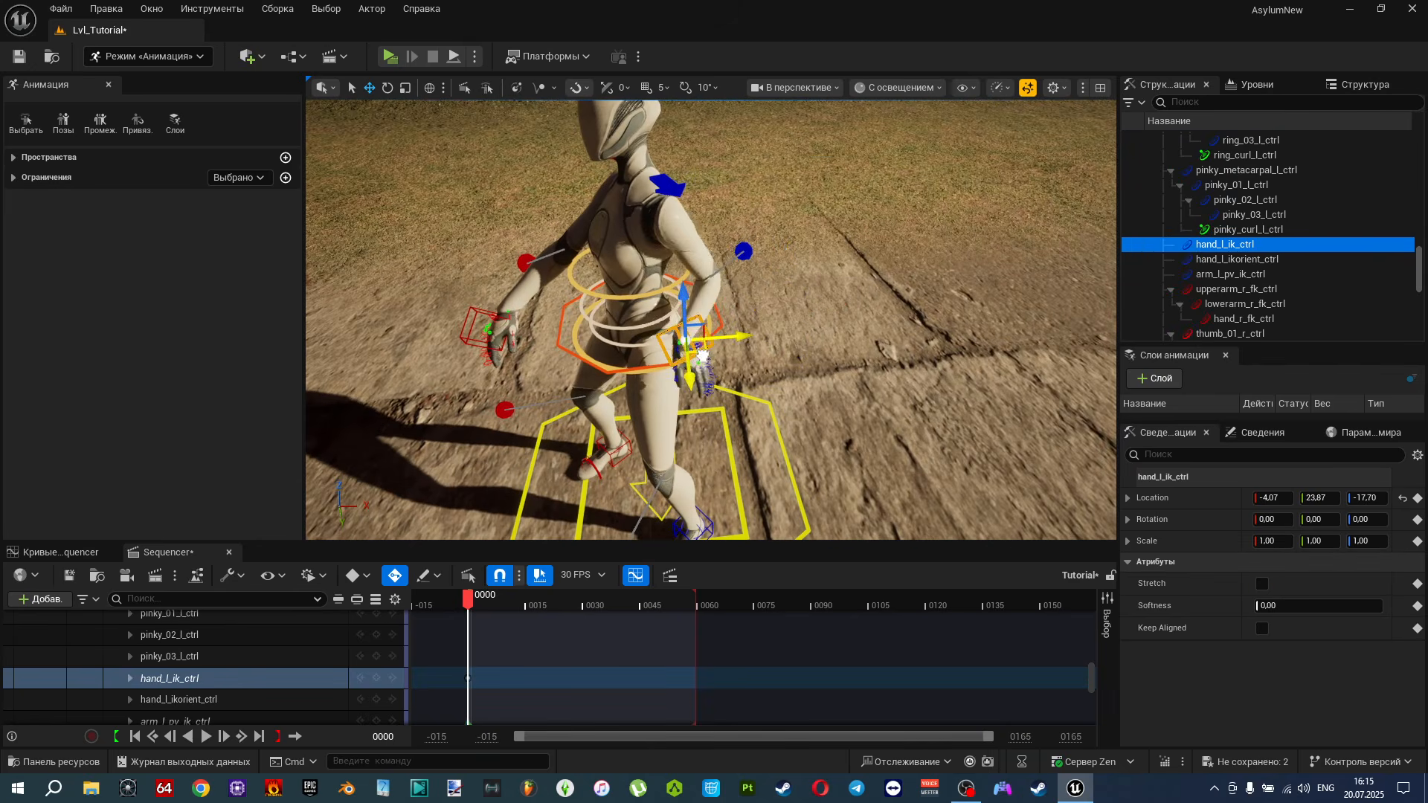
Turn and tilt the head by rotating head_ik_ctrl to about 7.77, -4.86, -31.44.
right_click_drag(644, 393, 899, 321)
left_click(546, 160)
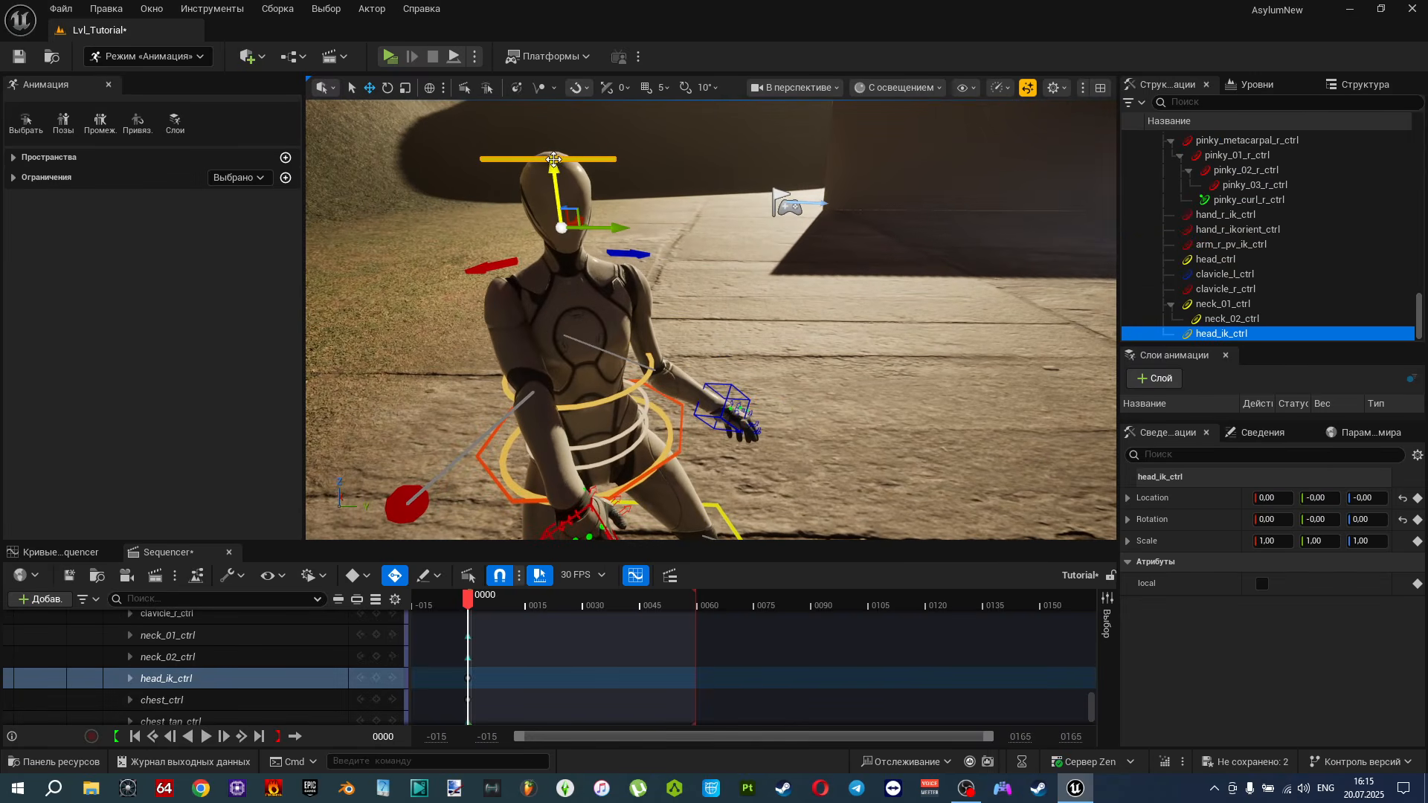
key("e")
left_click_drag(564, 244, 512, 245)
left_click_drag(617, 177, 621, 183)
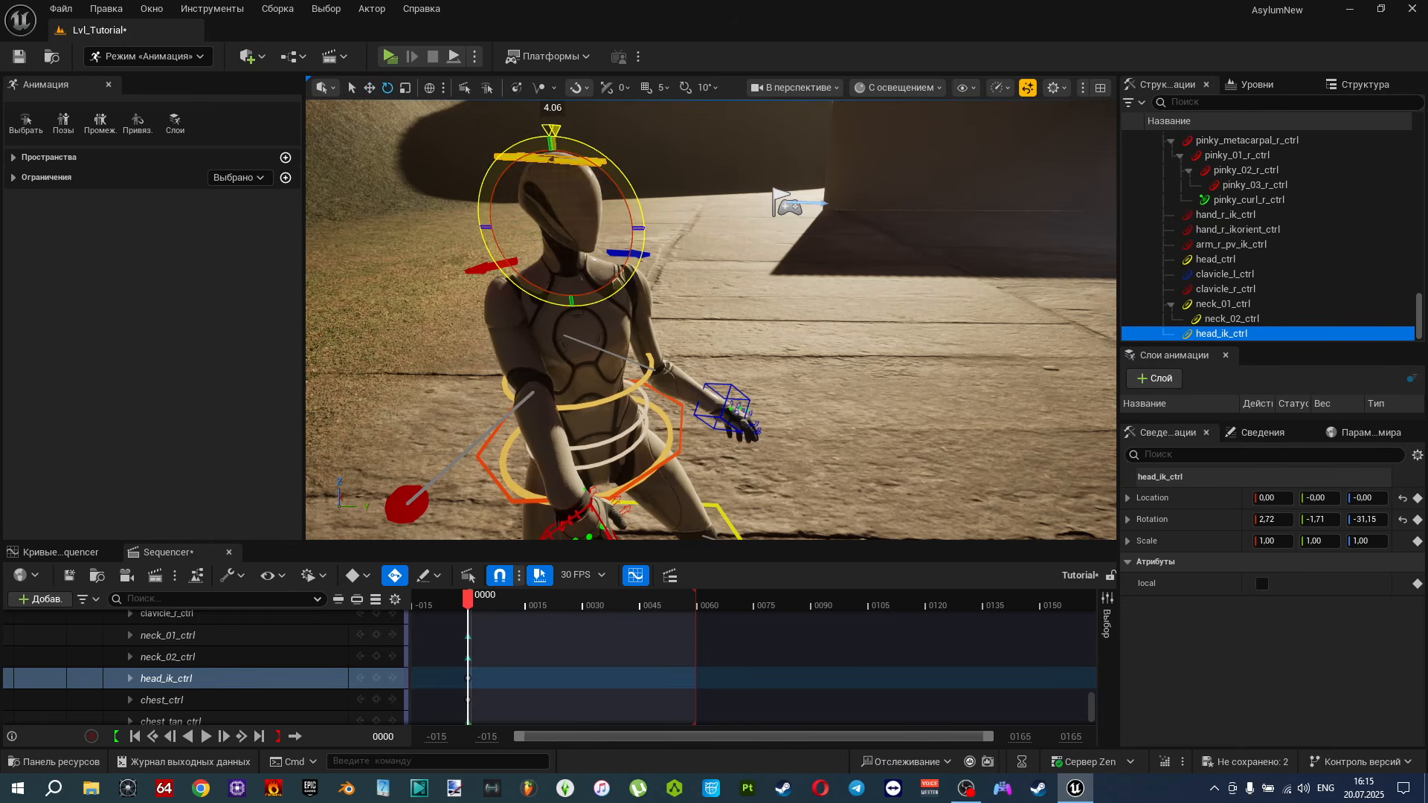
Raise the left hand by moving hand_l_ik_ctrl to about -22.01, 53.69, -11.99.
right_click_drag(682, 302, 668, 281)
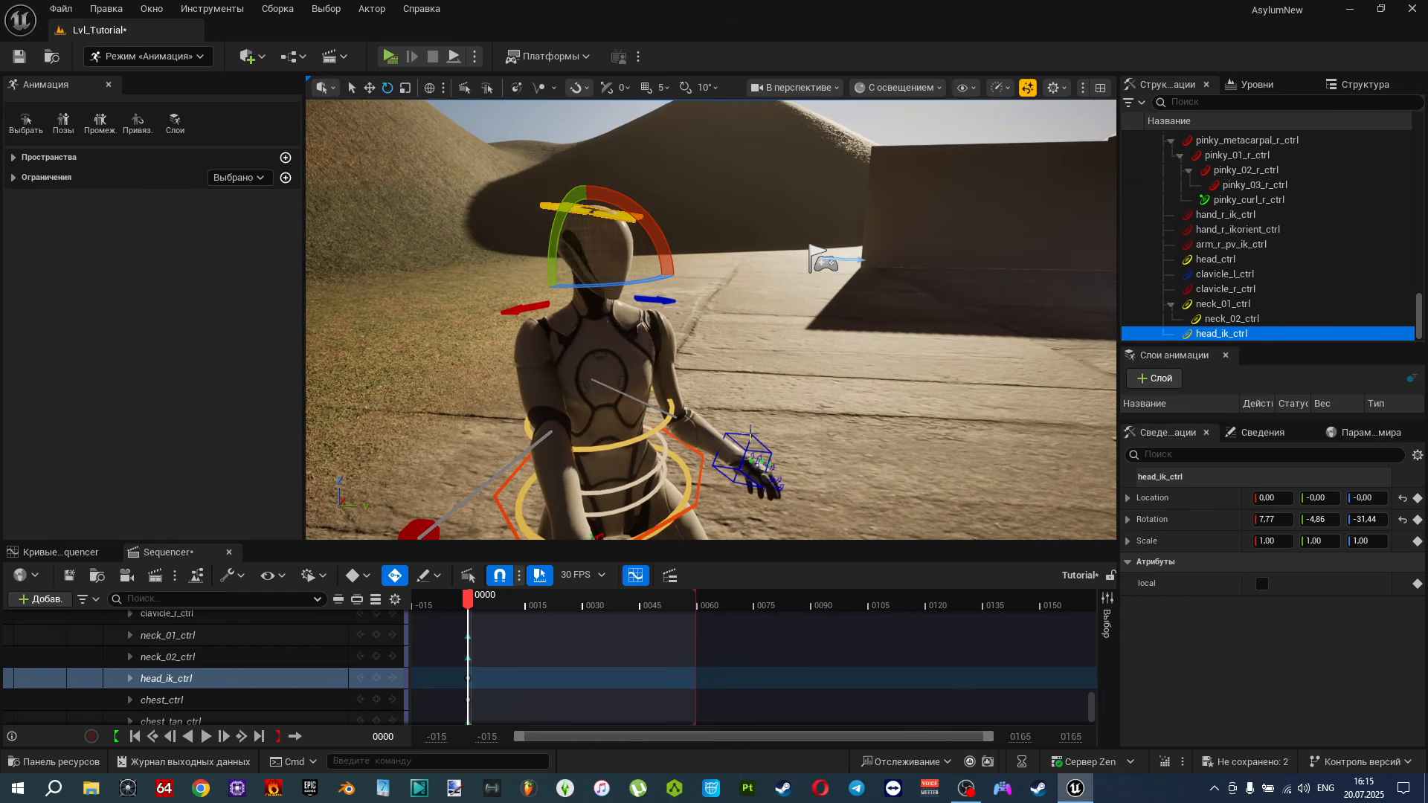
left_click(750, 439)
key("w")
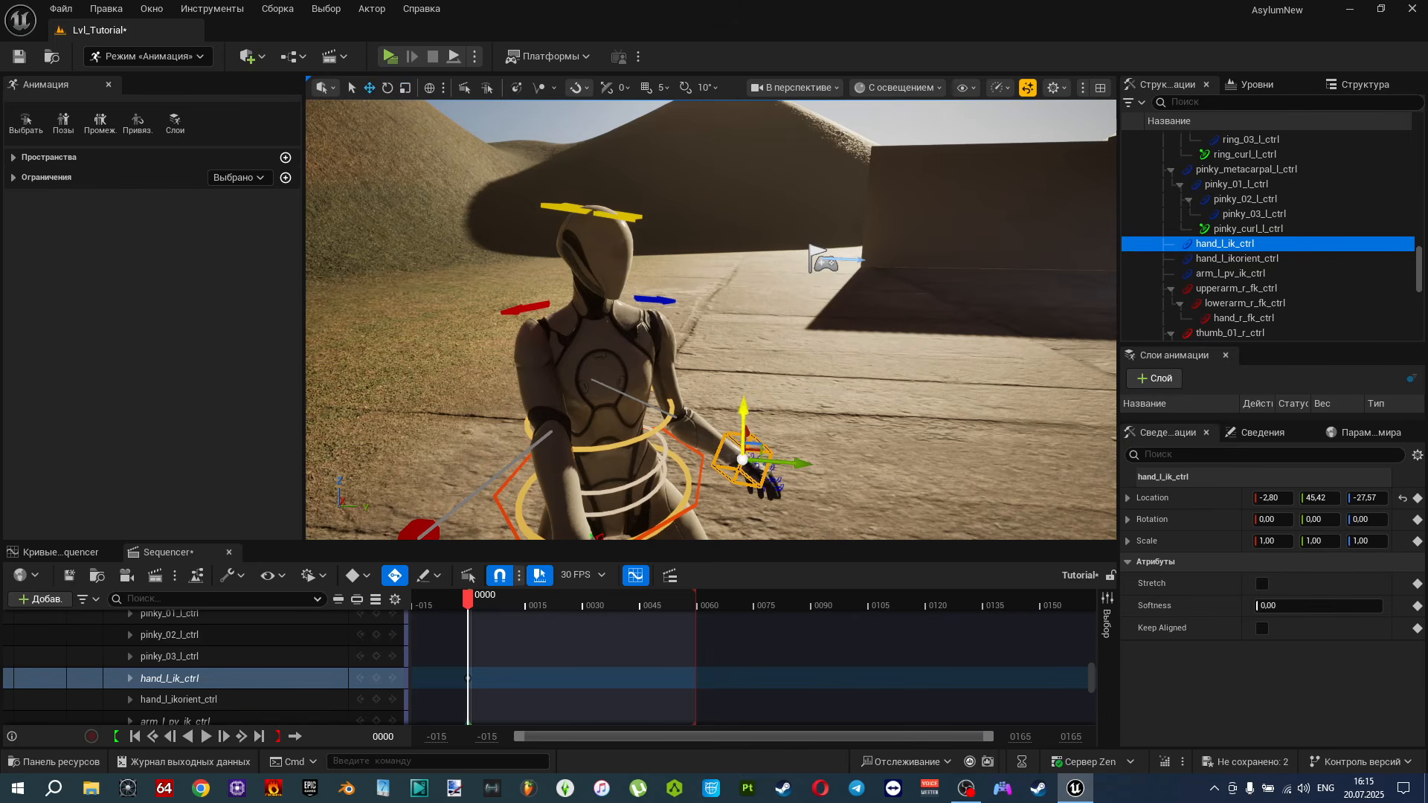
left_click_drag(730, 404, 729, 310)
right_click_drag(730, 310, 559, 171)
Rotate hand_l_ik_ctrl to about 120.46° on Z and 24.22° on Y to turn the raised left hand.
key("e")
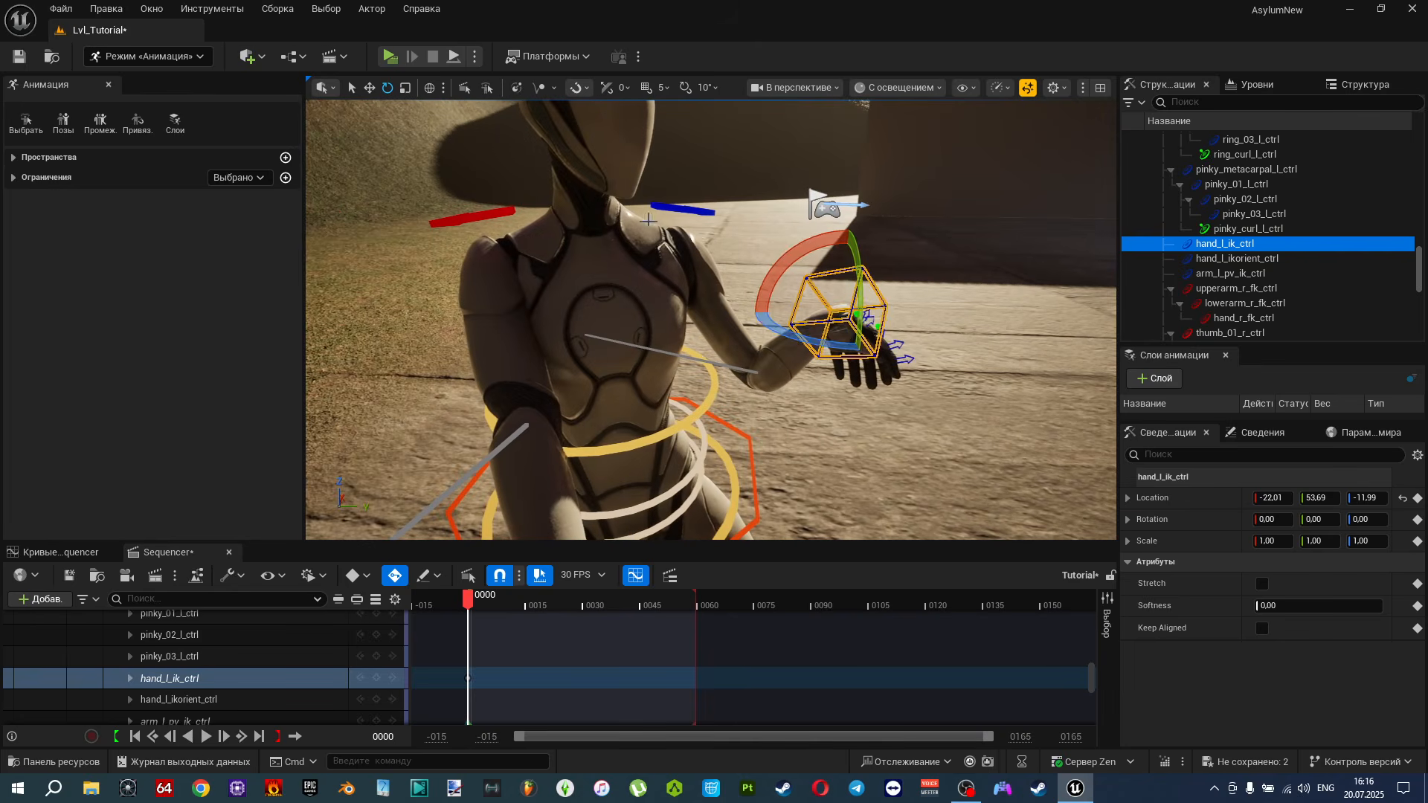
key("r")
mouse_move(763, 339)
right_mouse_down()
mouse_move(826, 341)
mouse_move(763, 338)
right_mouse_up()
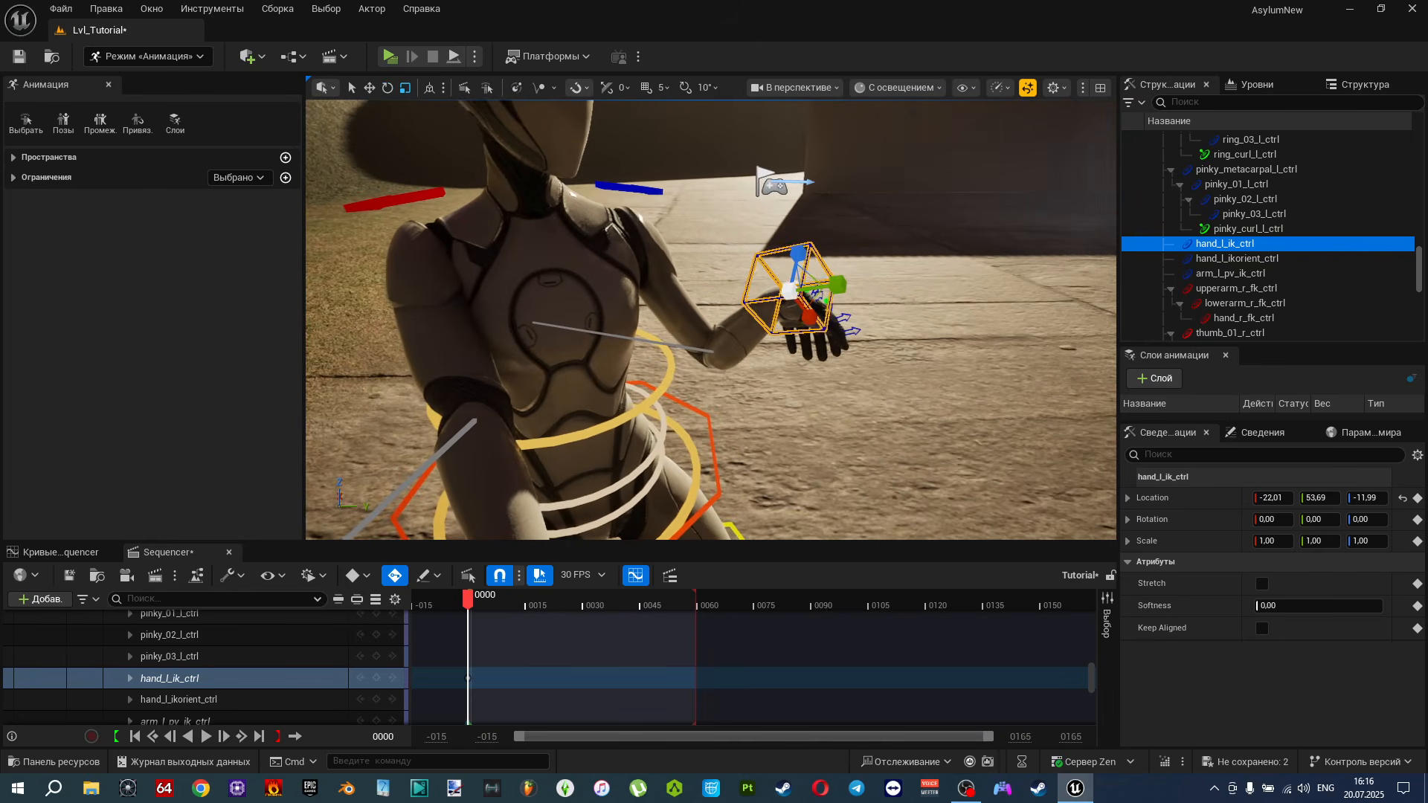
key("w")
key("a")
right_click_drag(869, 346, 869, 346)
key("w")
key("s")
left_click(434, 87)
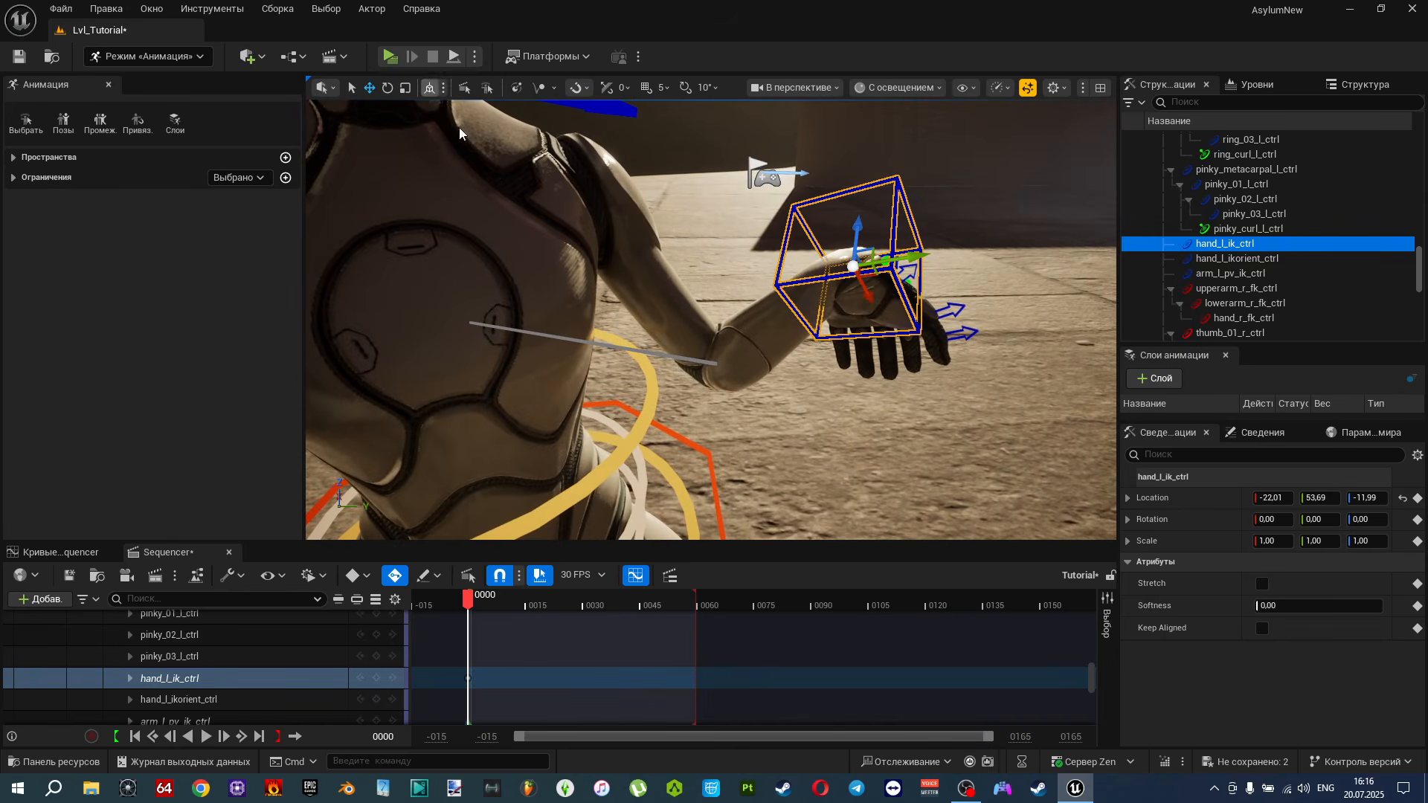
right_click_drag(643, 286, 613, 290)
key("d")
key("e")
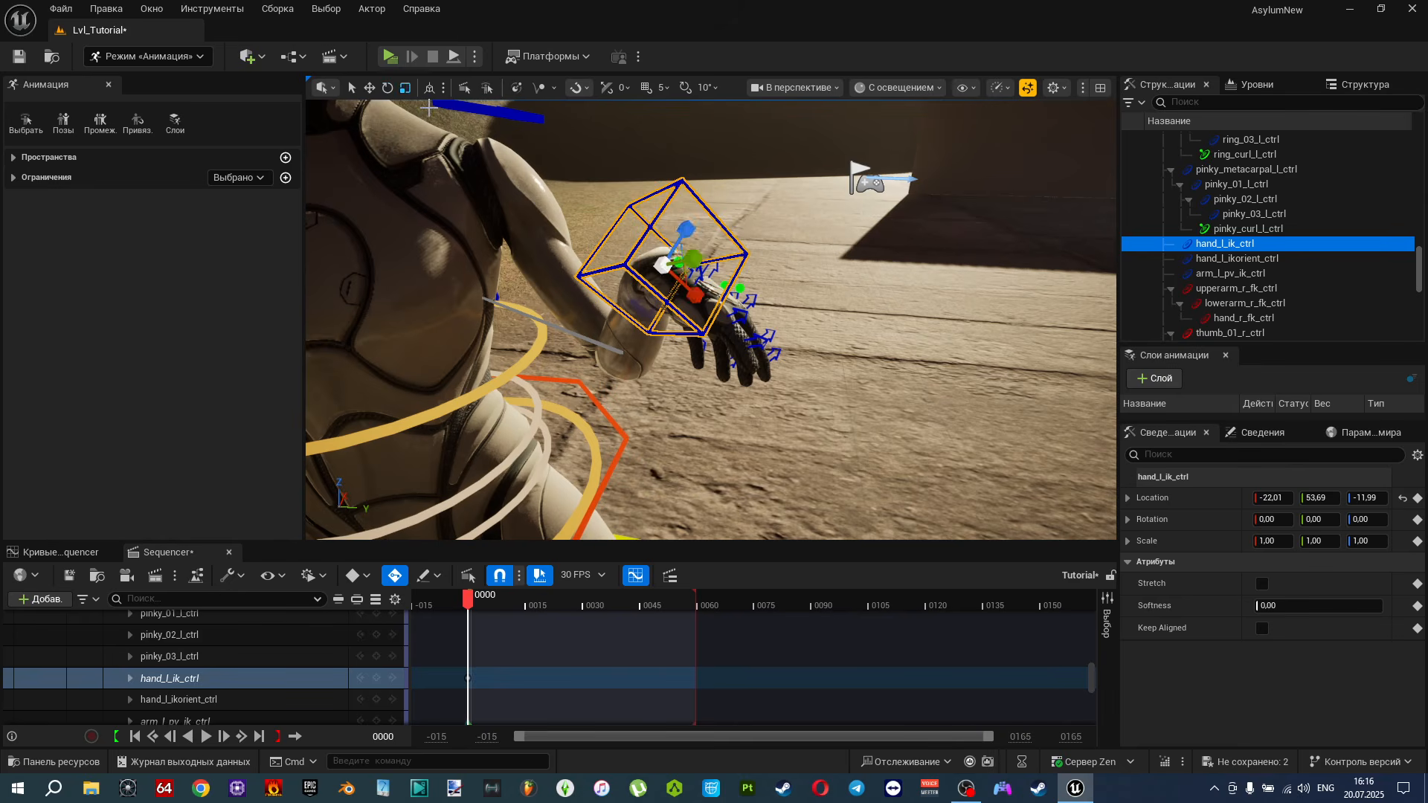
key("e")
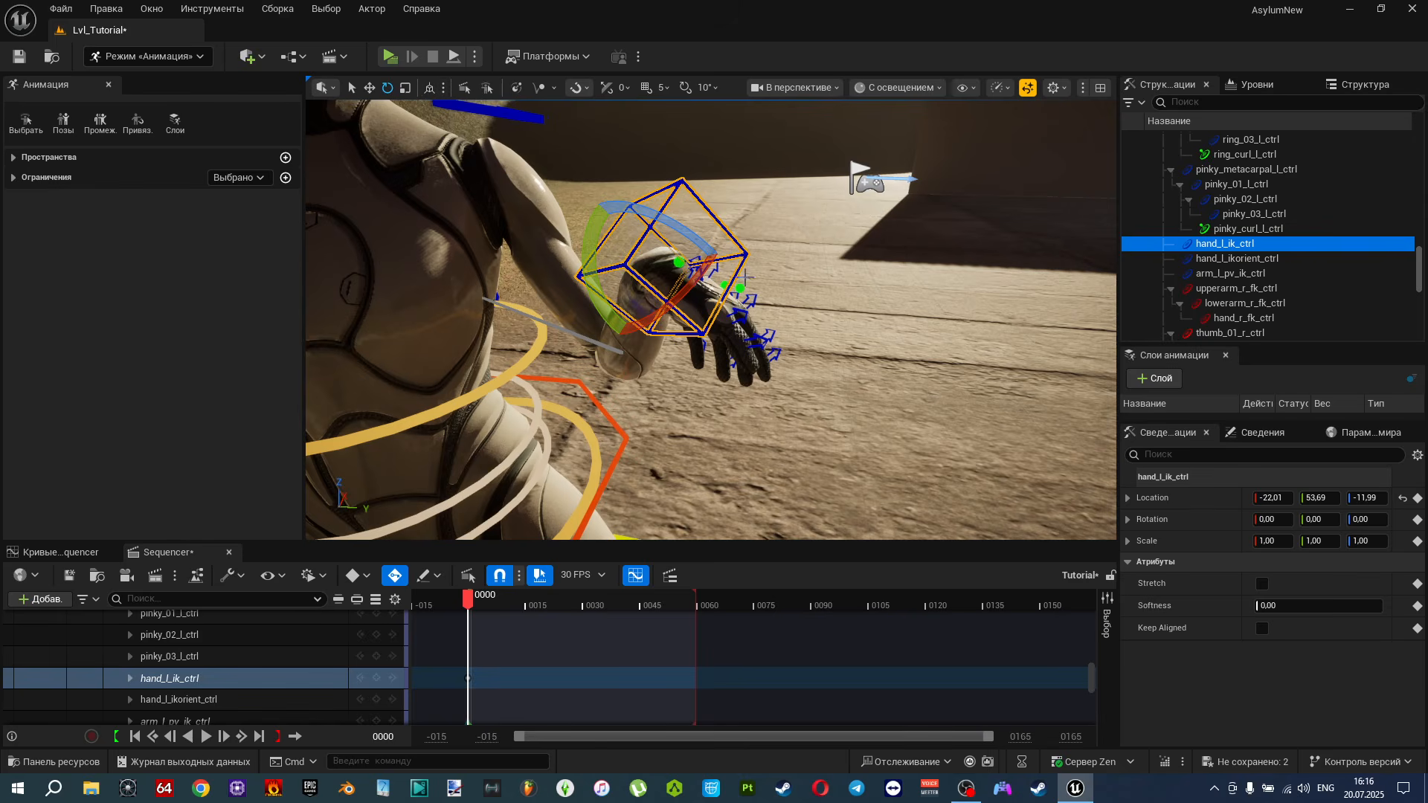
right_click_drag(670, 298, 703, 265)
key("w")
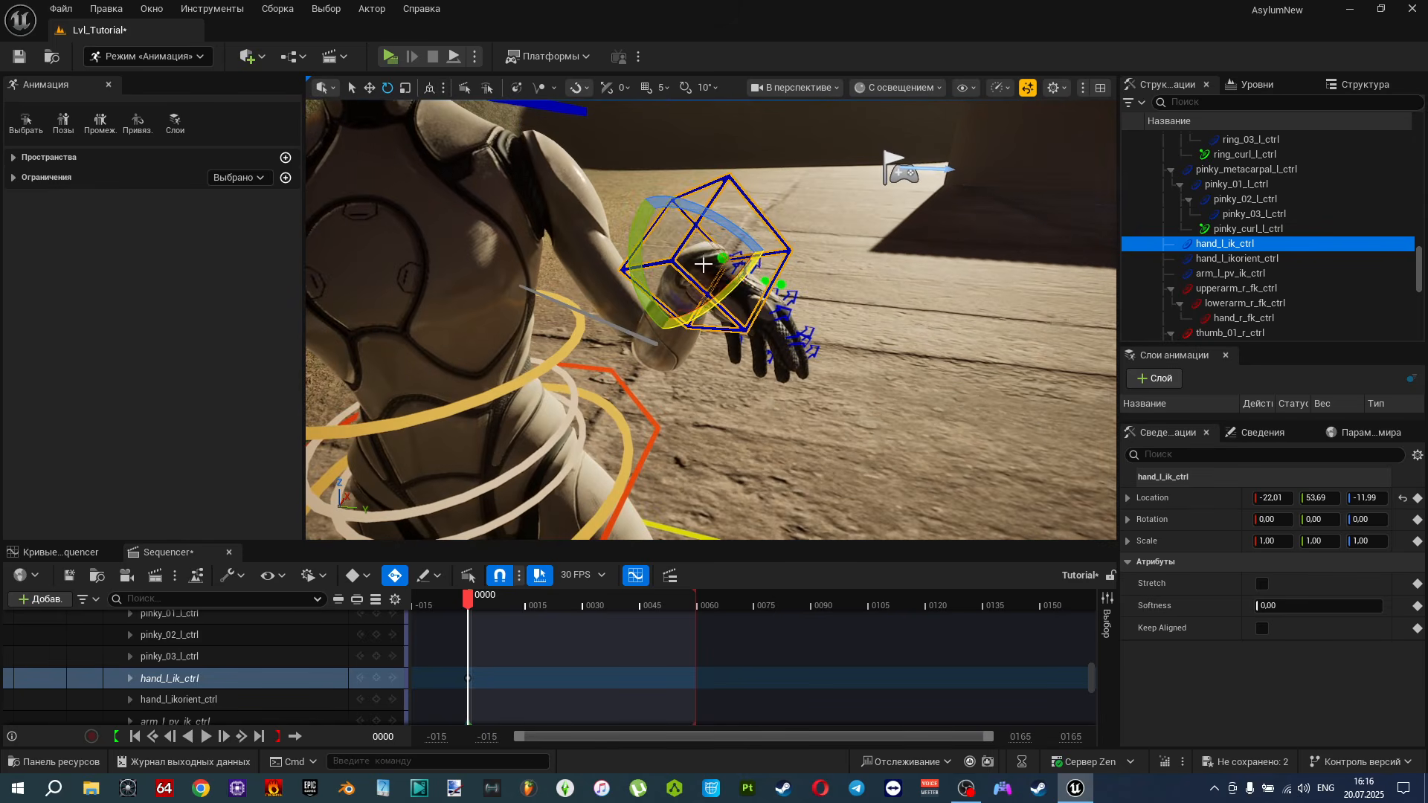
left_click_drag(717, 226, 728, 238)
right_click_drag(728, 239, 487, 230)
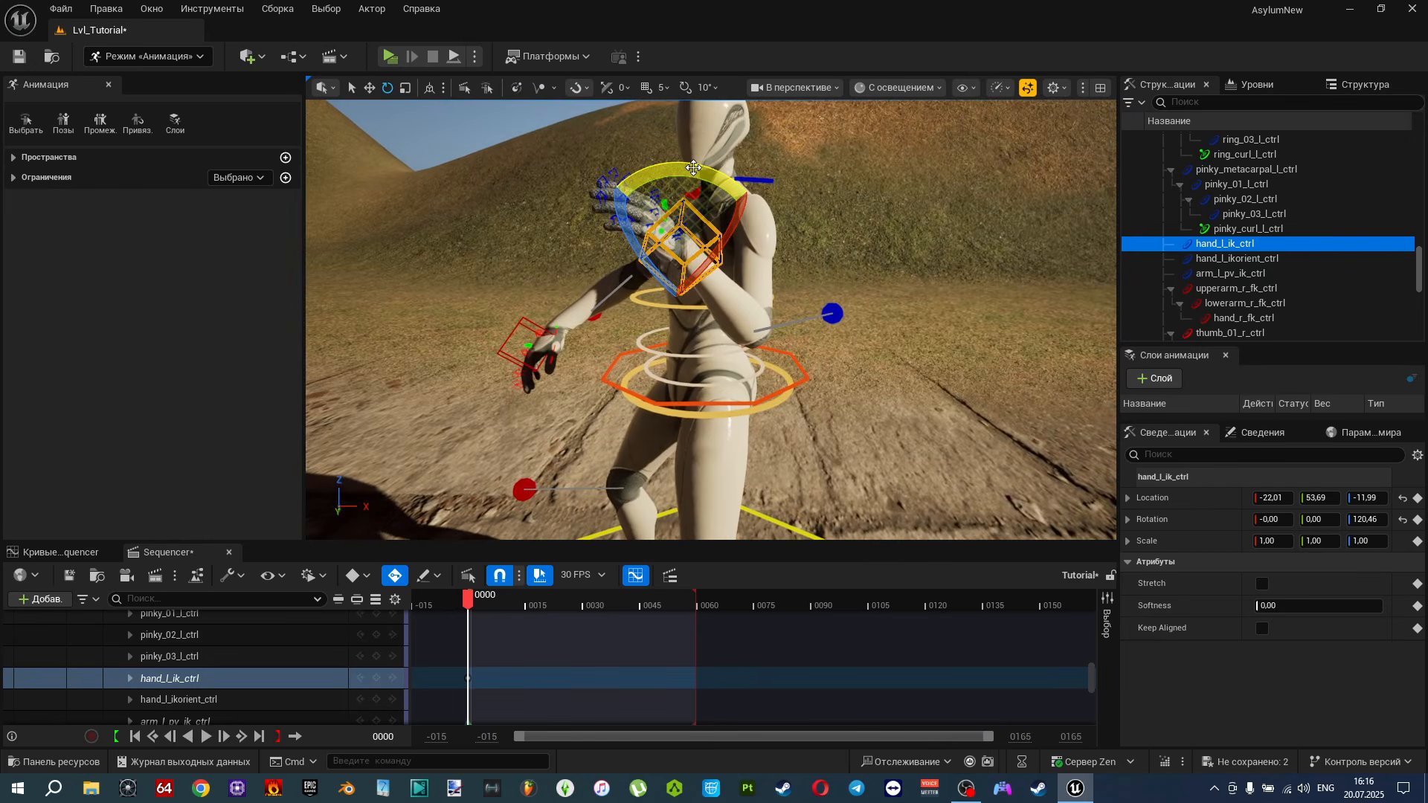
left_click_drag(614, 184, 697, 191)
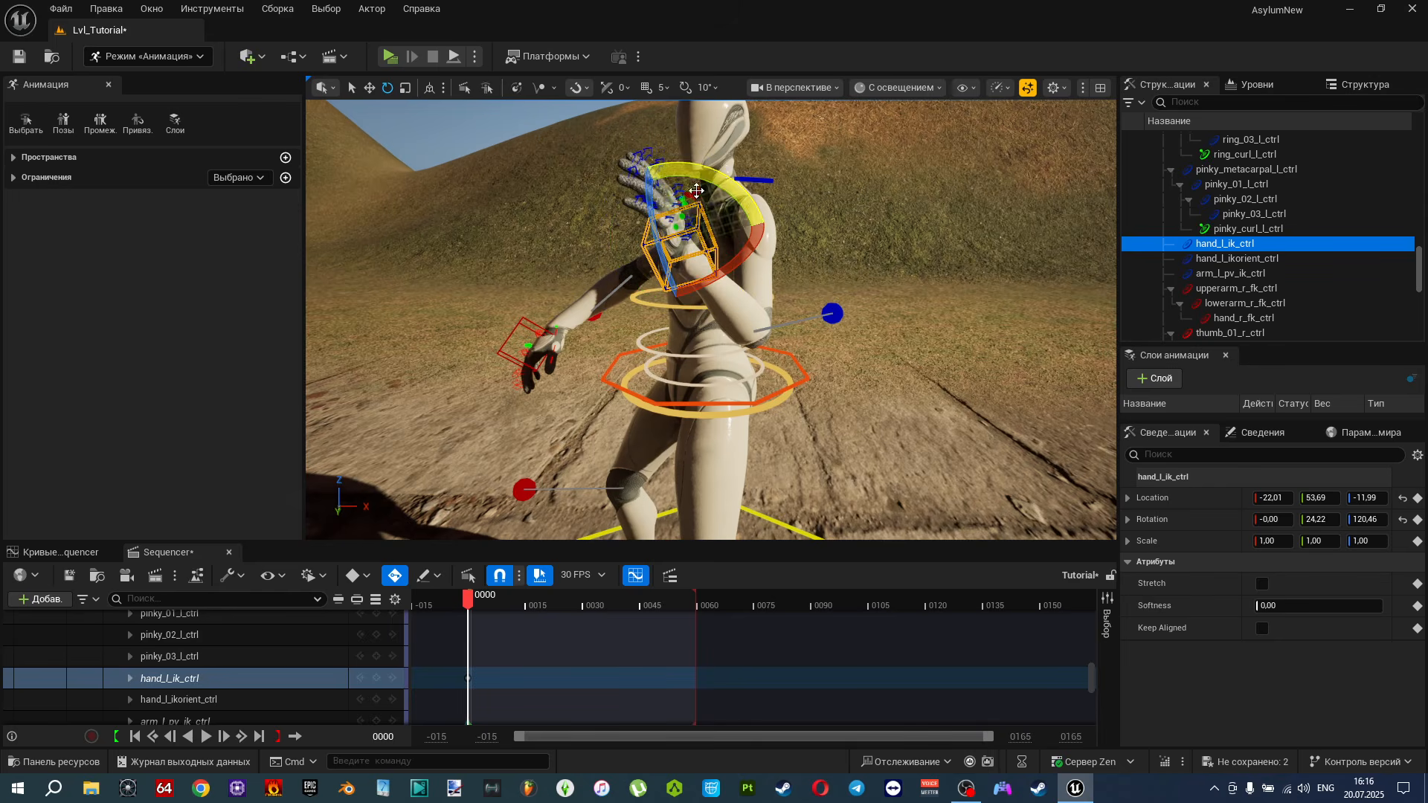
left_click(725, 267)
key("r")
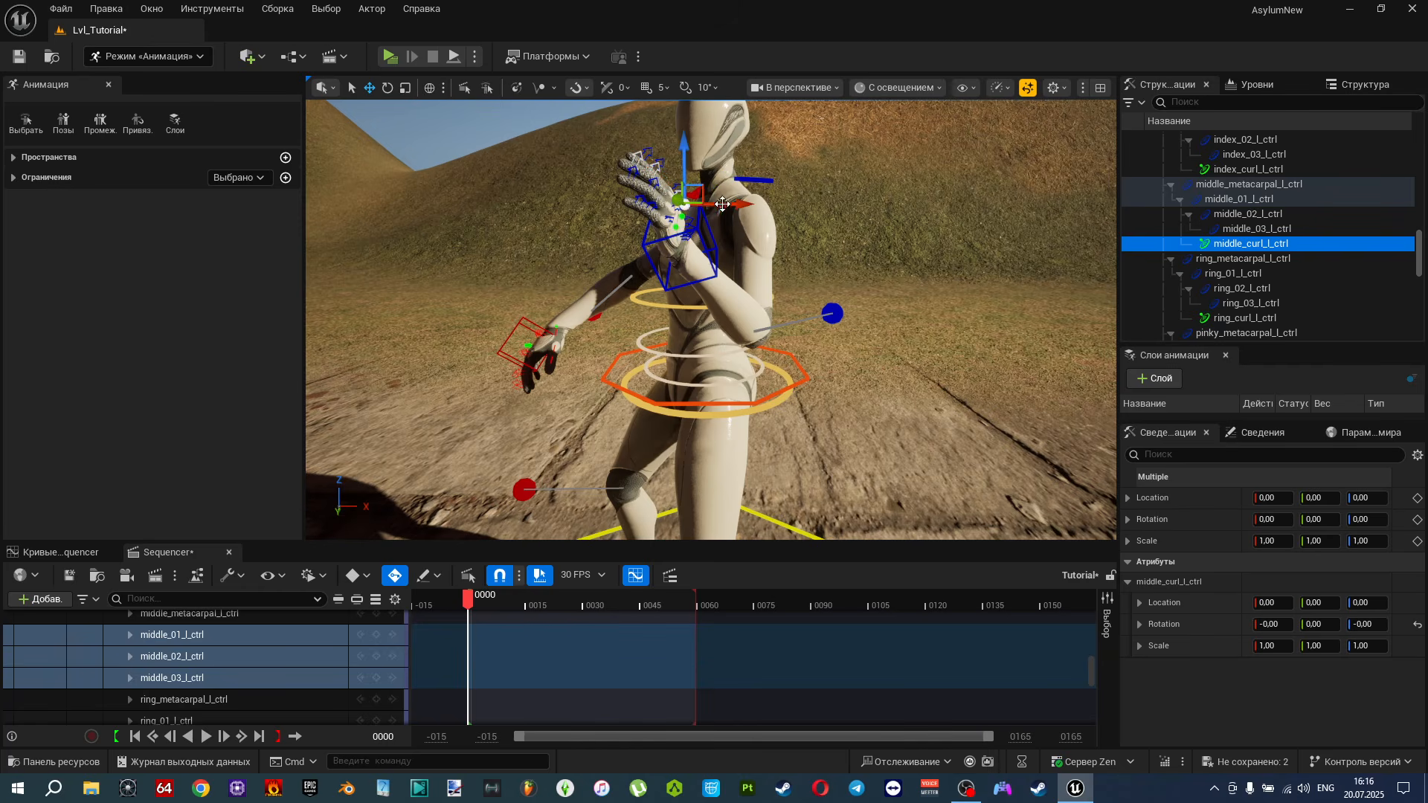
left_click_drag(702, 189, 717, 187)
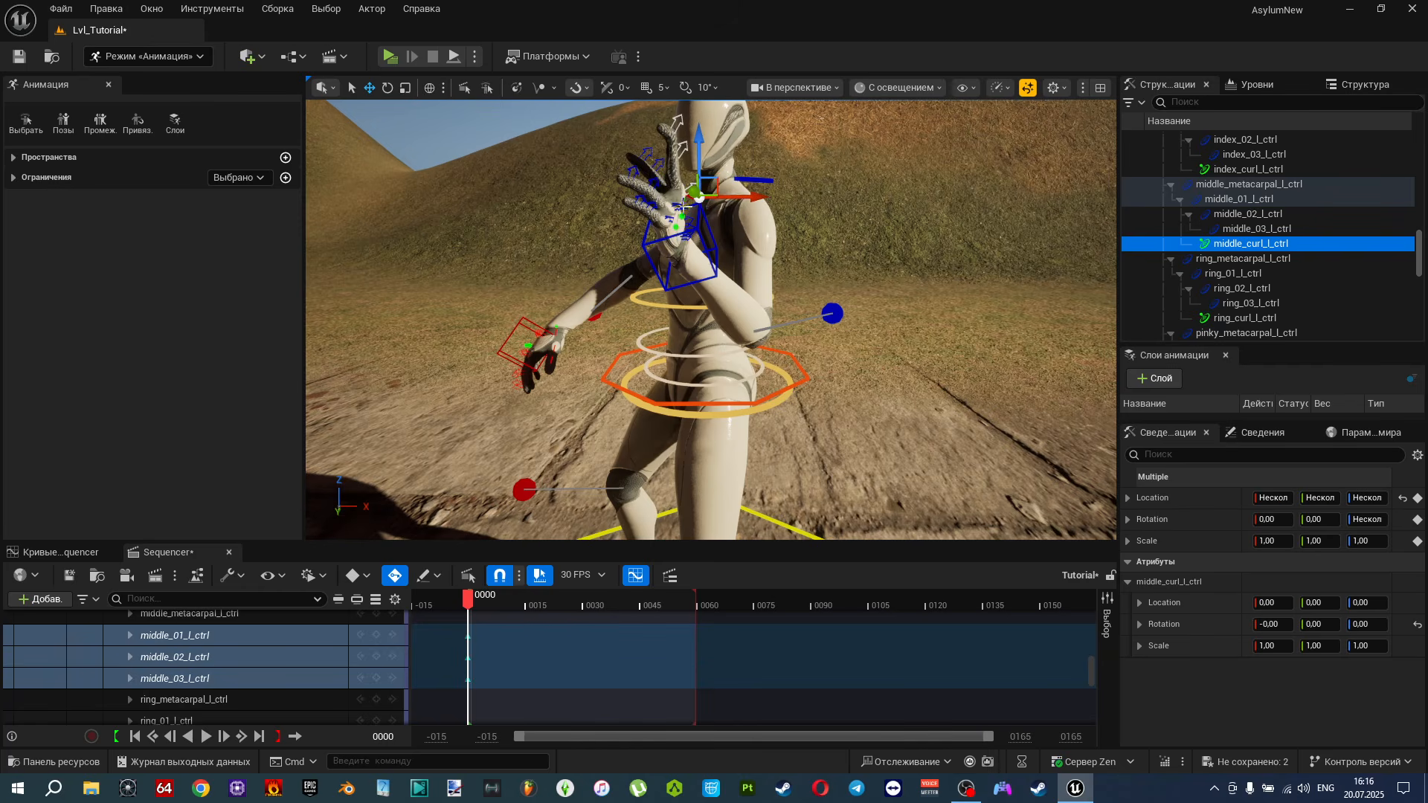
key("ctrl+z")
Raise the left hand by moving hand_l_ik_ctrl to about -22.78, 51.65, -5.04.
left_click(698, 230)
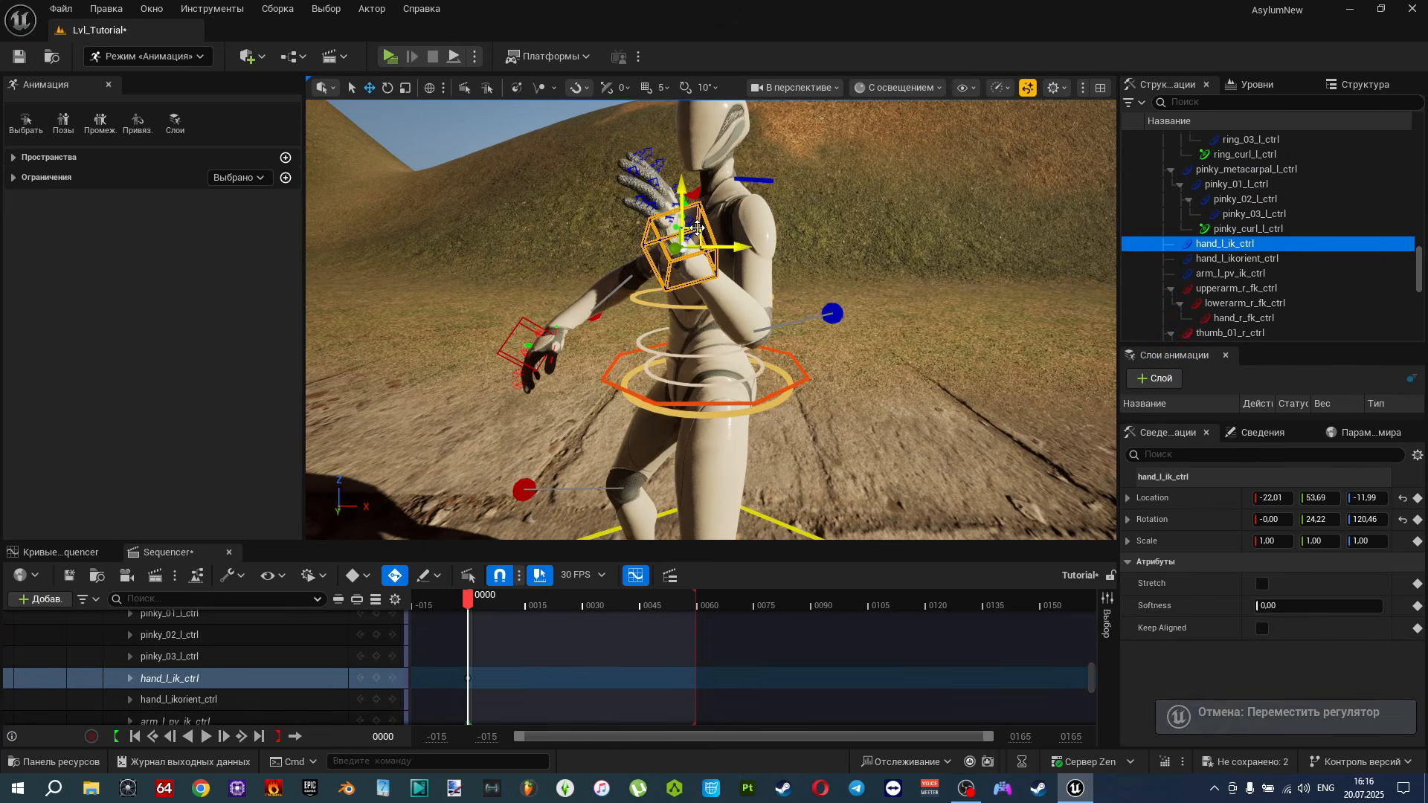
left_click_drag(692, 229, 733, 207)
key("a")
right_click_drag(732, 207, 807, 201)
middle_click_drag(732, 207, 731, 175)
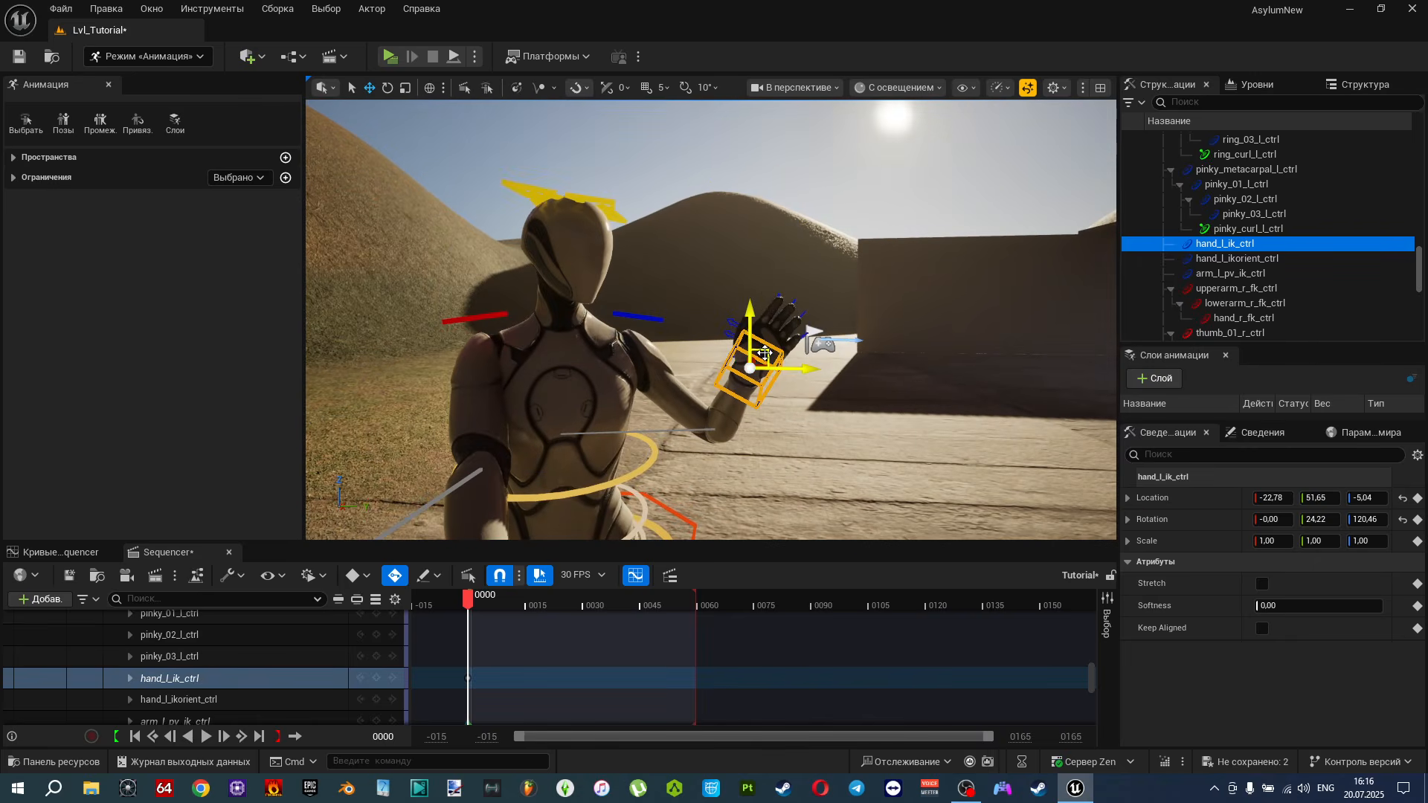
Turn the left palm forward by rotating hand_l_ik_ctrl to about 11.77, 21.32, 150.28 and move it to about -30.64, 45.95, 1.48.
left_click_drag(764, 353, 776, 302)
key("e")
key("w")
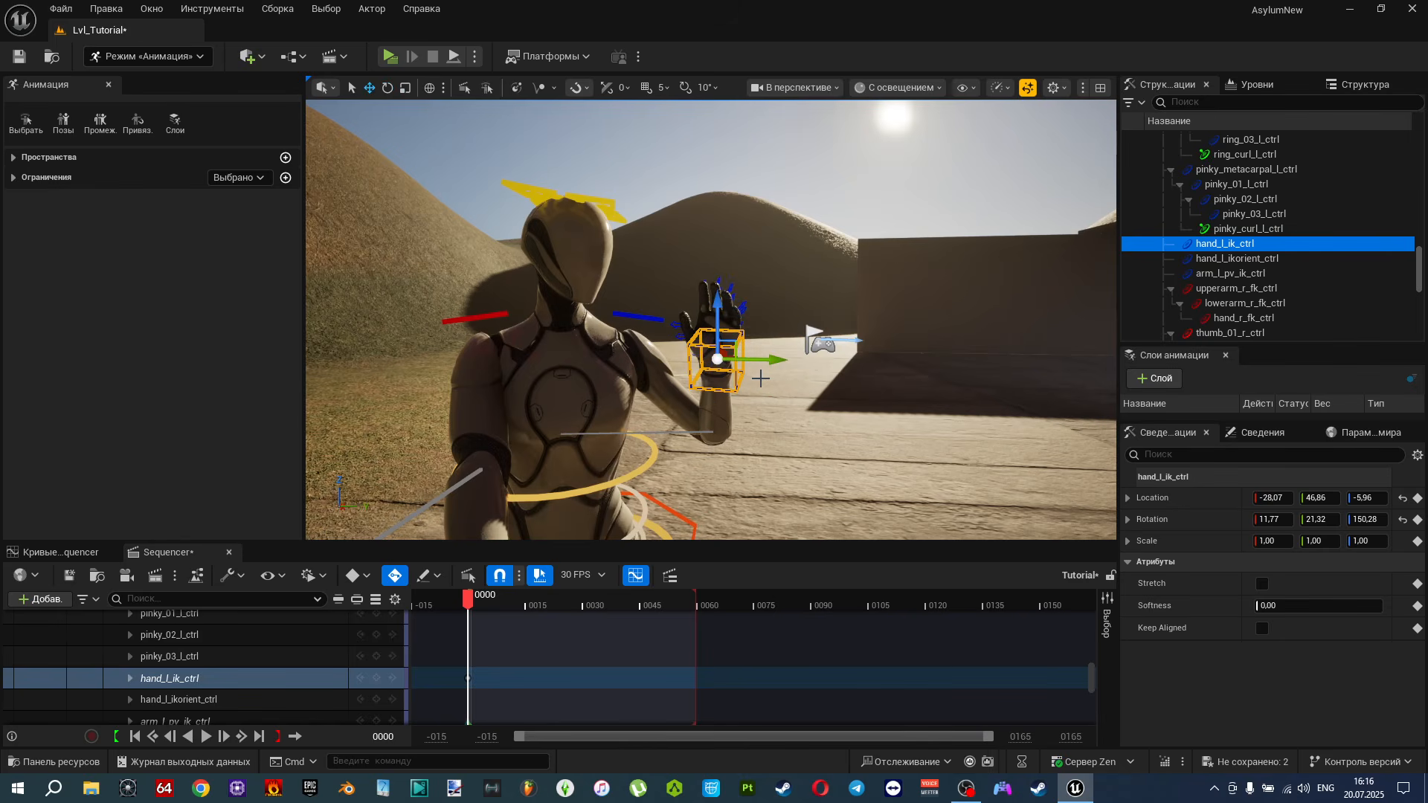
right_click_drag(760, 377, 539, 375)
key("d")
left_click_drag(816, 367, 841, 340)
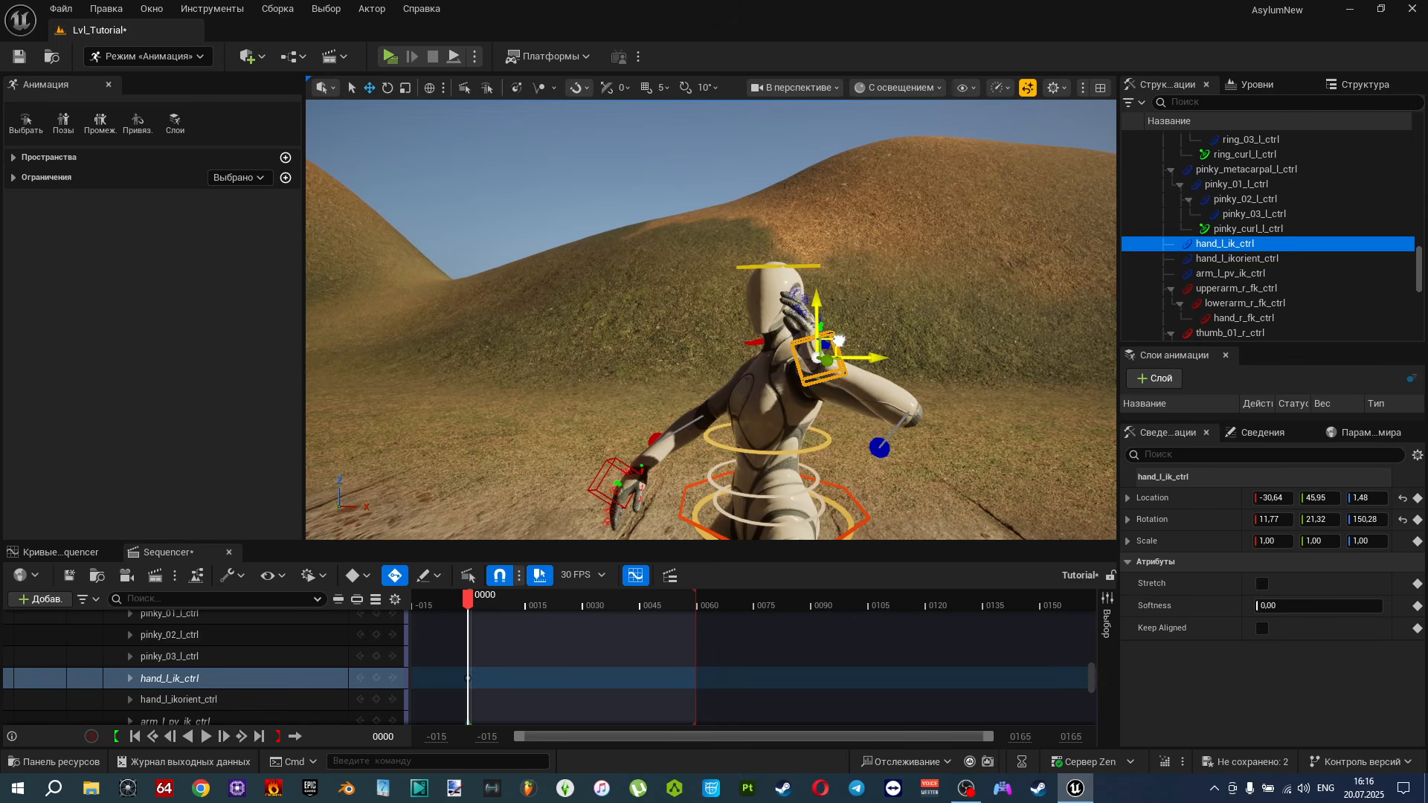
Adjust the left elbow's direction by moving arm_l_pv_ik_ctrl to about -17.02, -2.14, -21.60.
left_click(883, 447)
right_click_drag(883, 447, 774, 448)
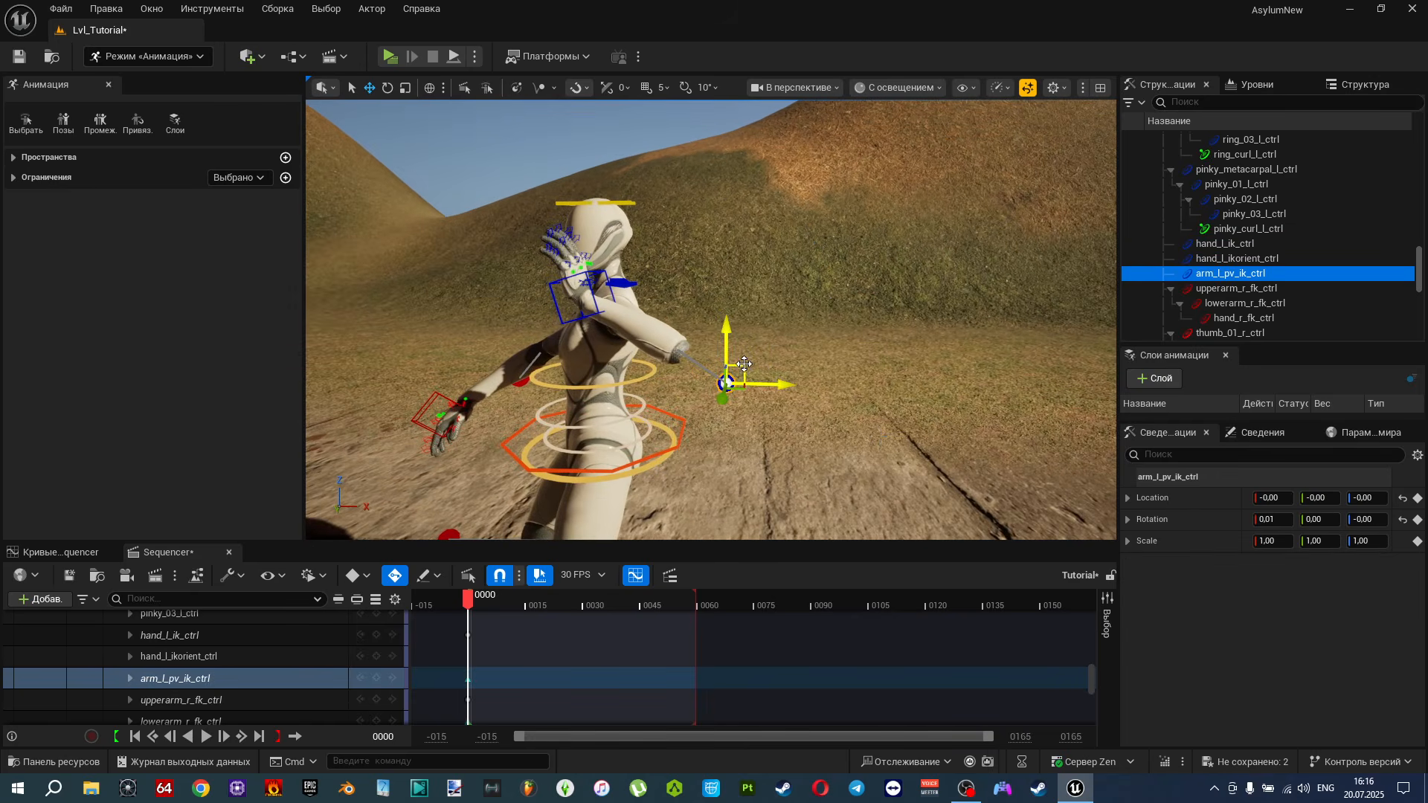
right_click_drag(711, 414, 727, 404)
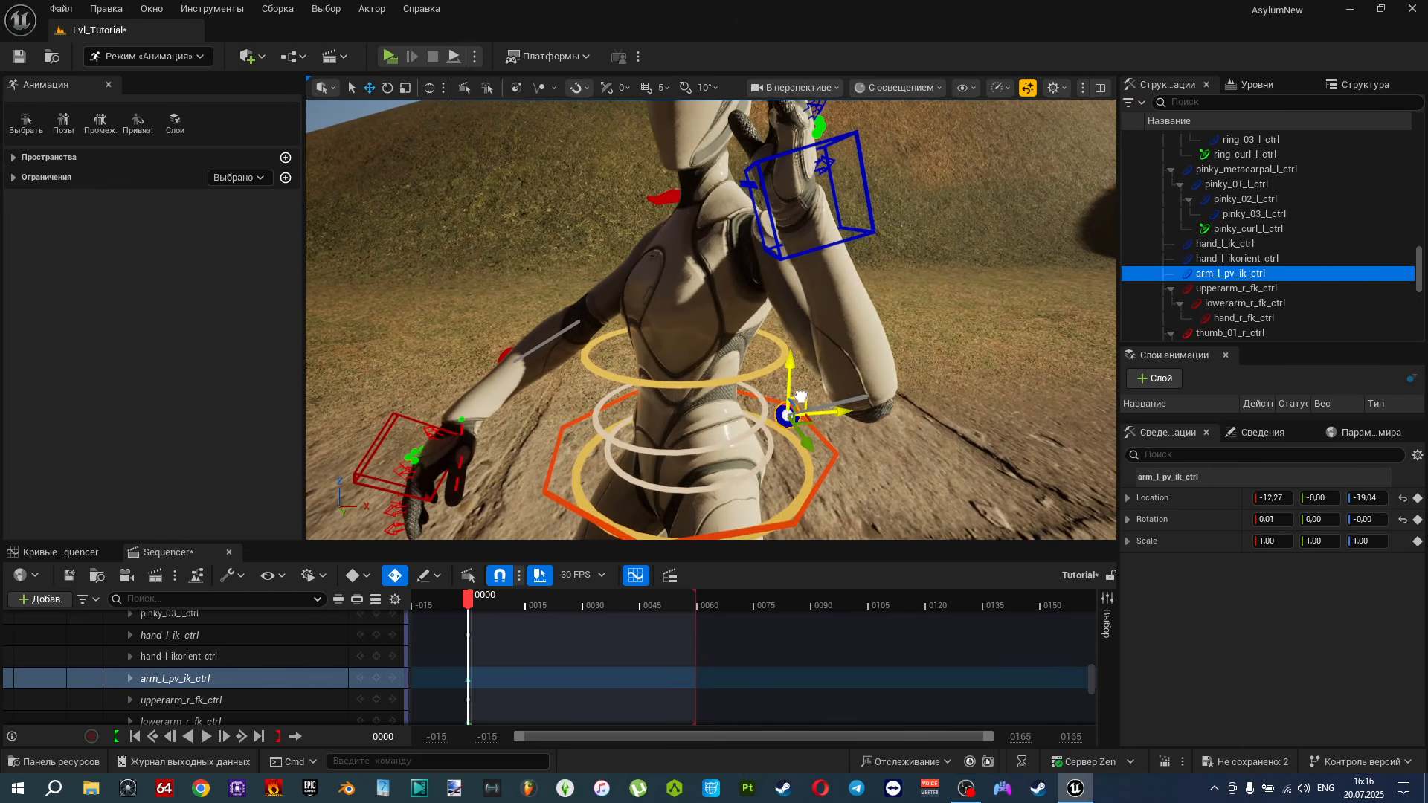
left_click_drag(801, 397, 783, 406)
right_click_drag(783, 406, 944, 372)
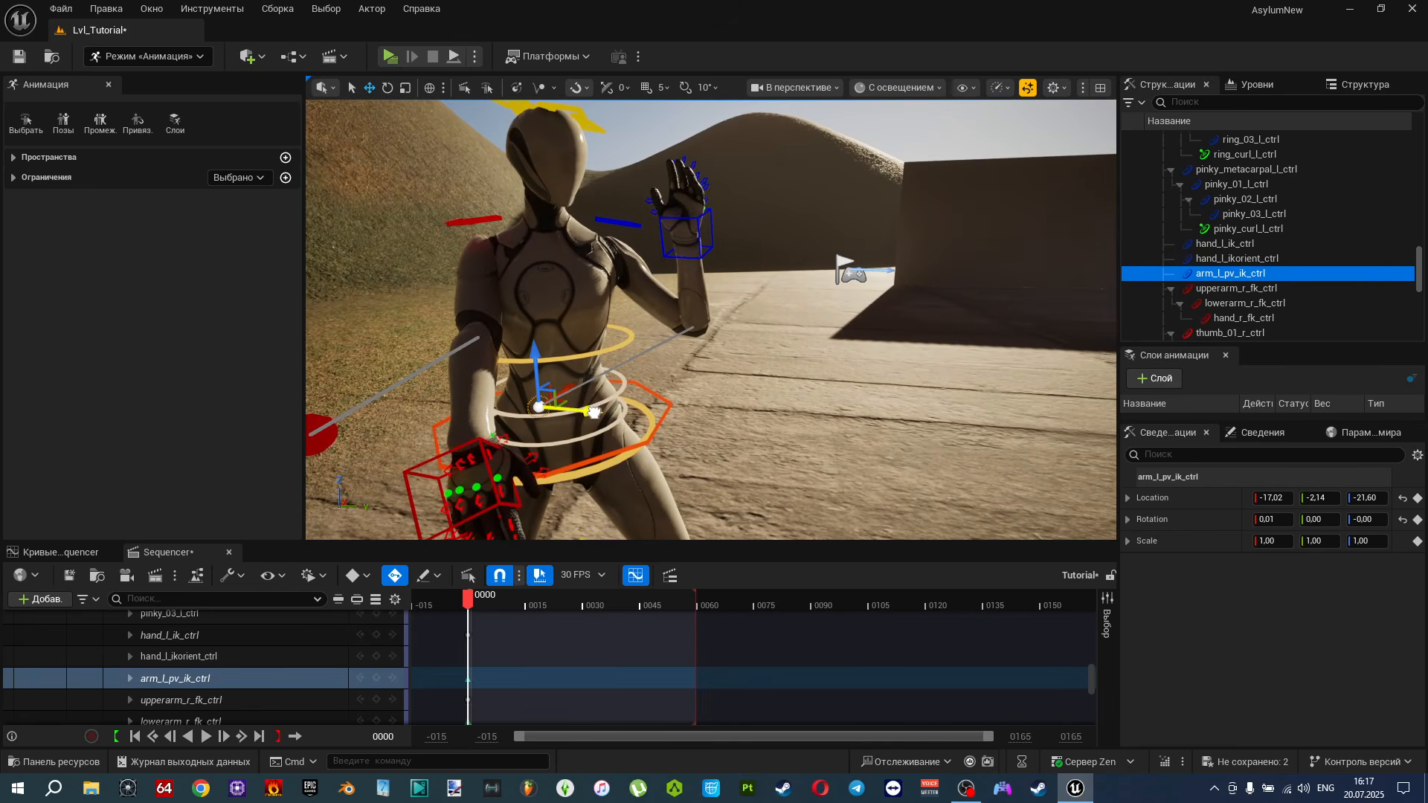
Raise the right hand in front of the upper body by moving hand_r_ik_ctrl to about -42.93, 31.51, 0.13.
right_click_drag(593, 412, 578, 360)
left_click(566, 343)
key("e")
left_click_drag(571, 396, 535, 365)
left_click_drag(656, 334, 673, 195)
right_click_drag(673, 195, 463, 223)
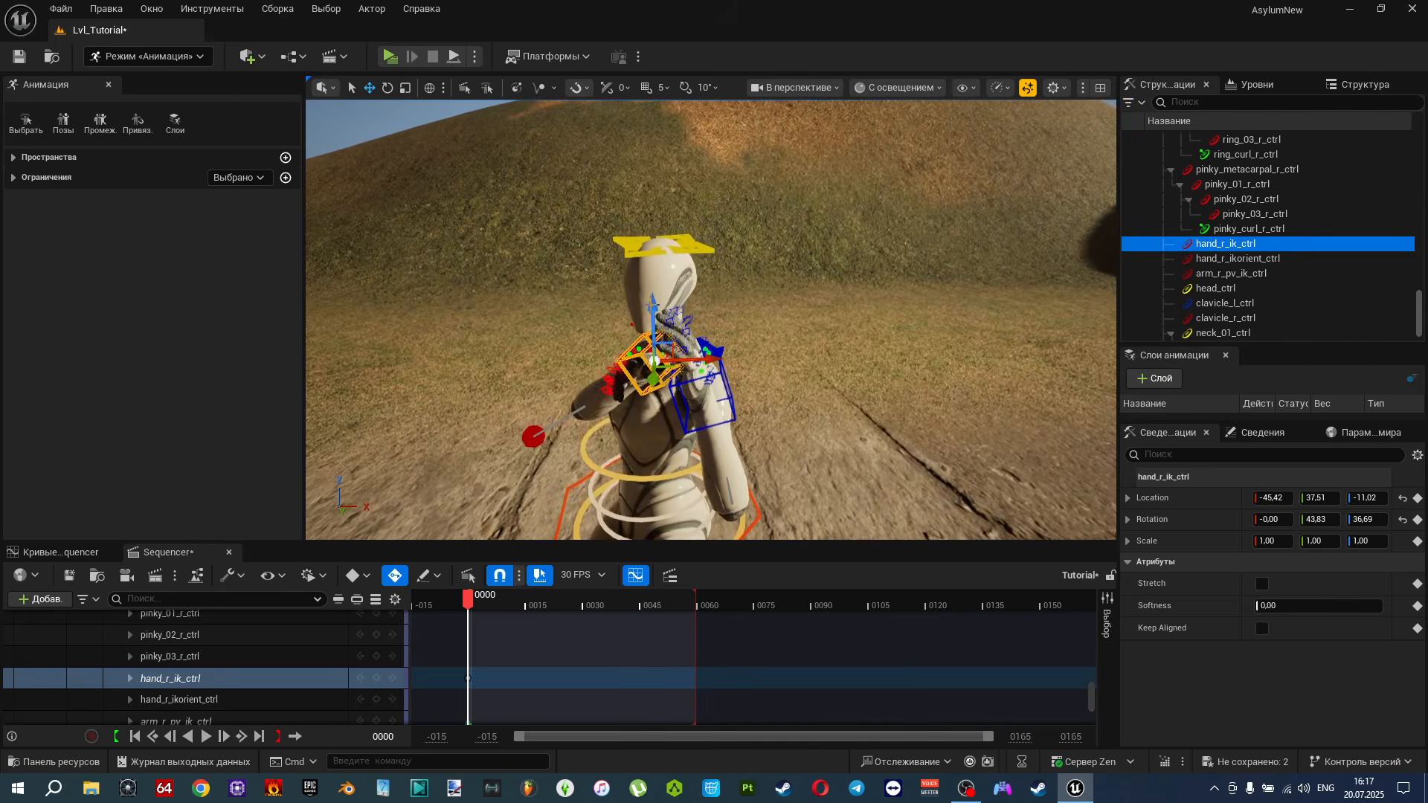
left_click_drag(675, 361, 618, 338)
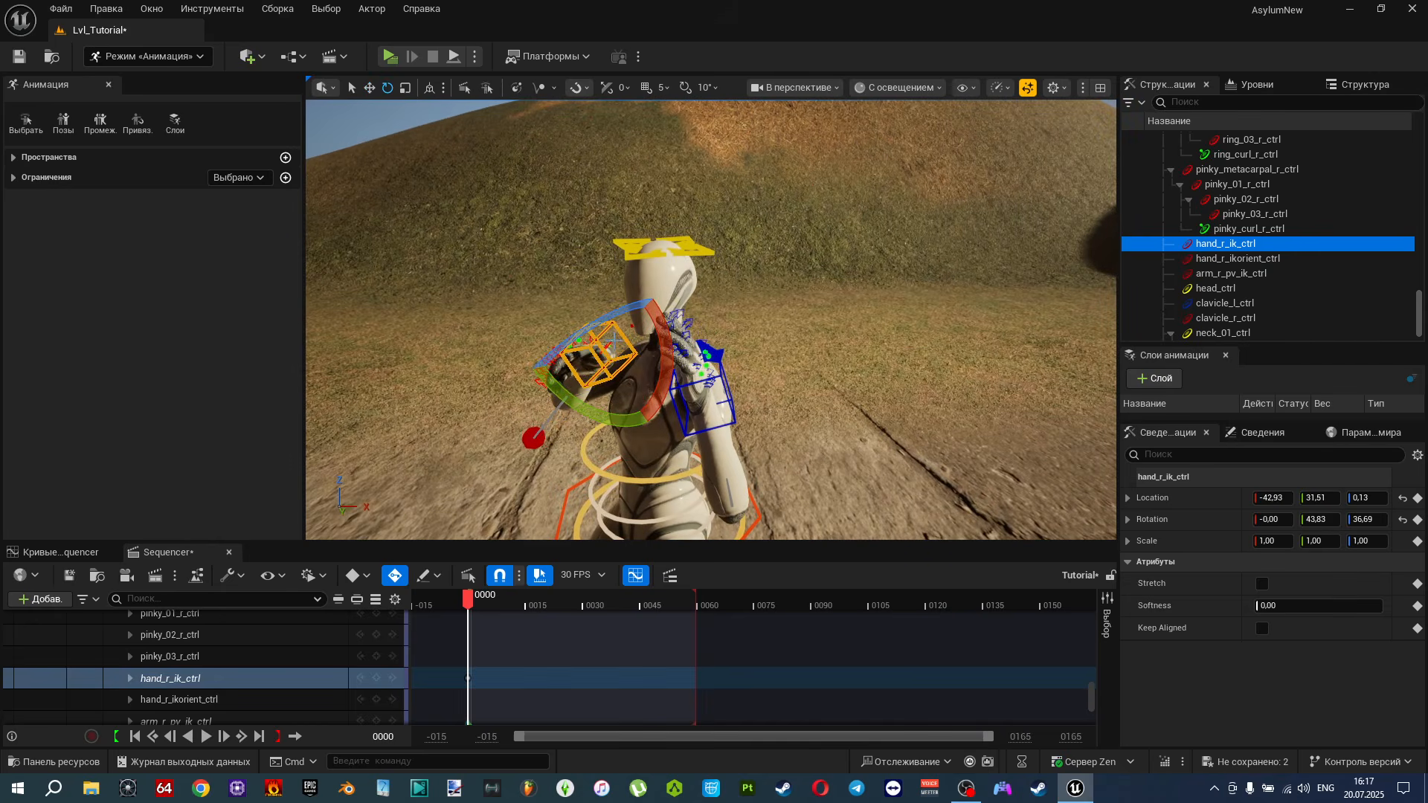
Enlarge the viewport's height and rotate hand_r_ik_ctrl to about -35.97 on X.
right_click_drag(631, 309, 565, 297)
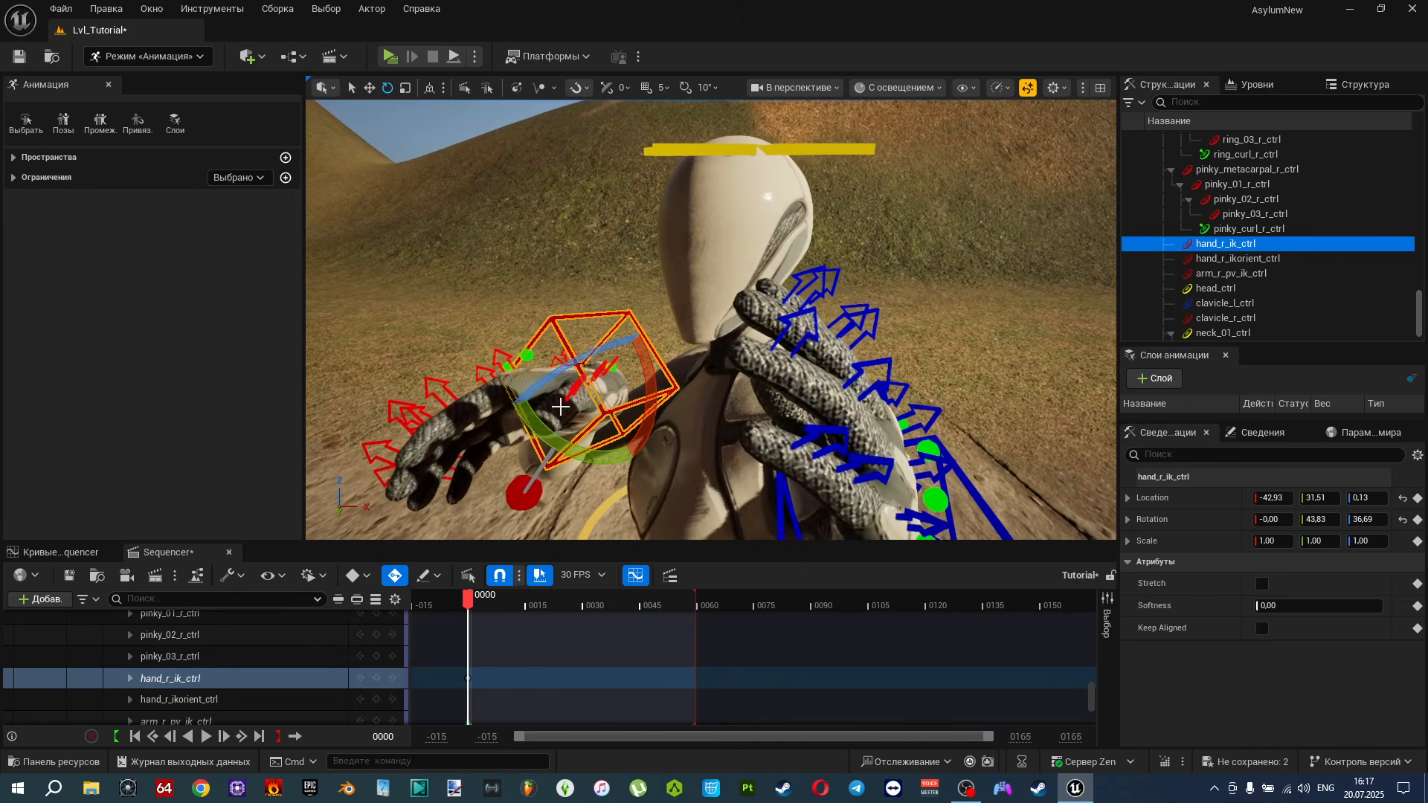
left_click_drag(544, 542, 543, 676)
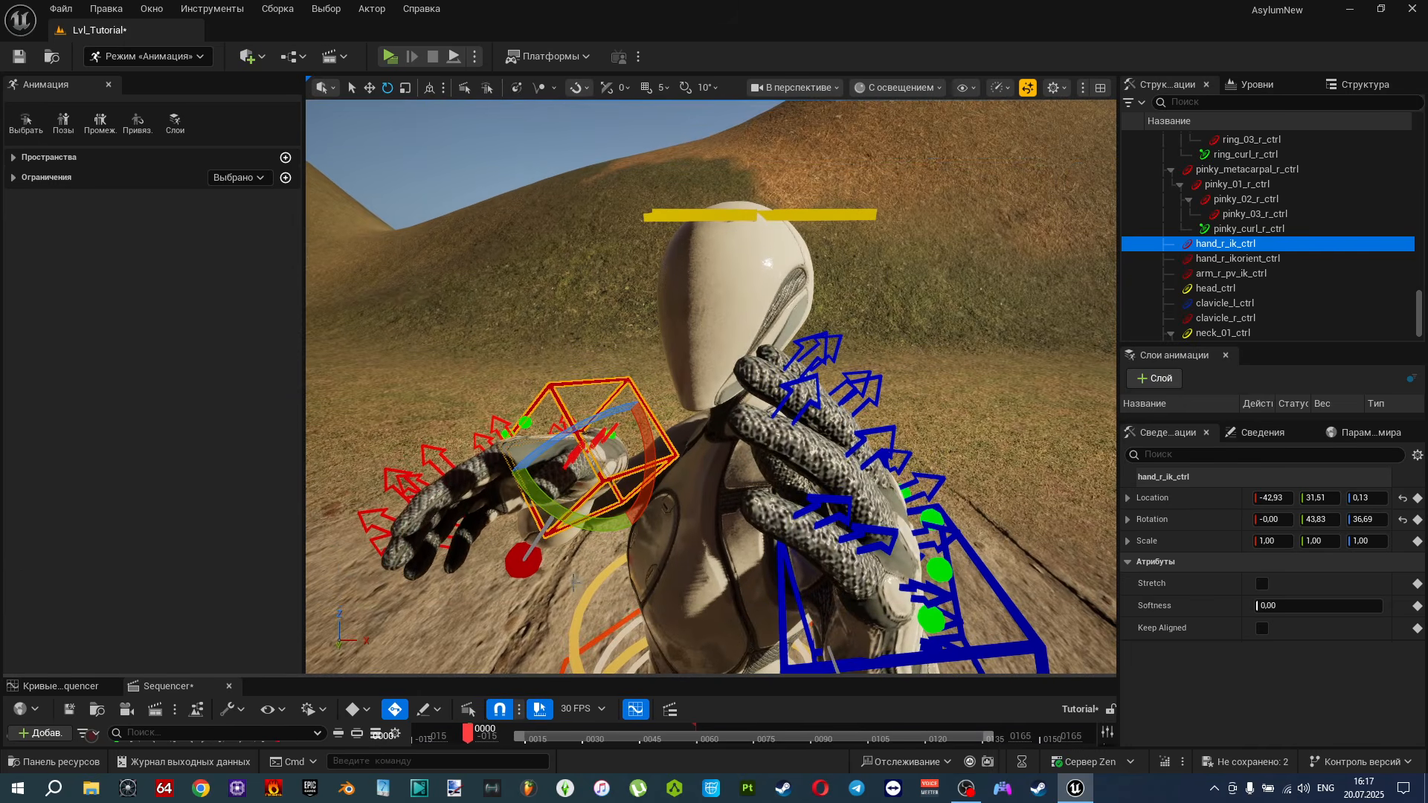
right_click_drag(558, 476, 487, 470)
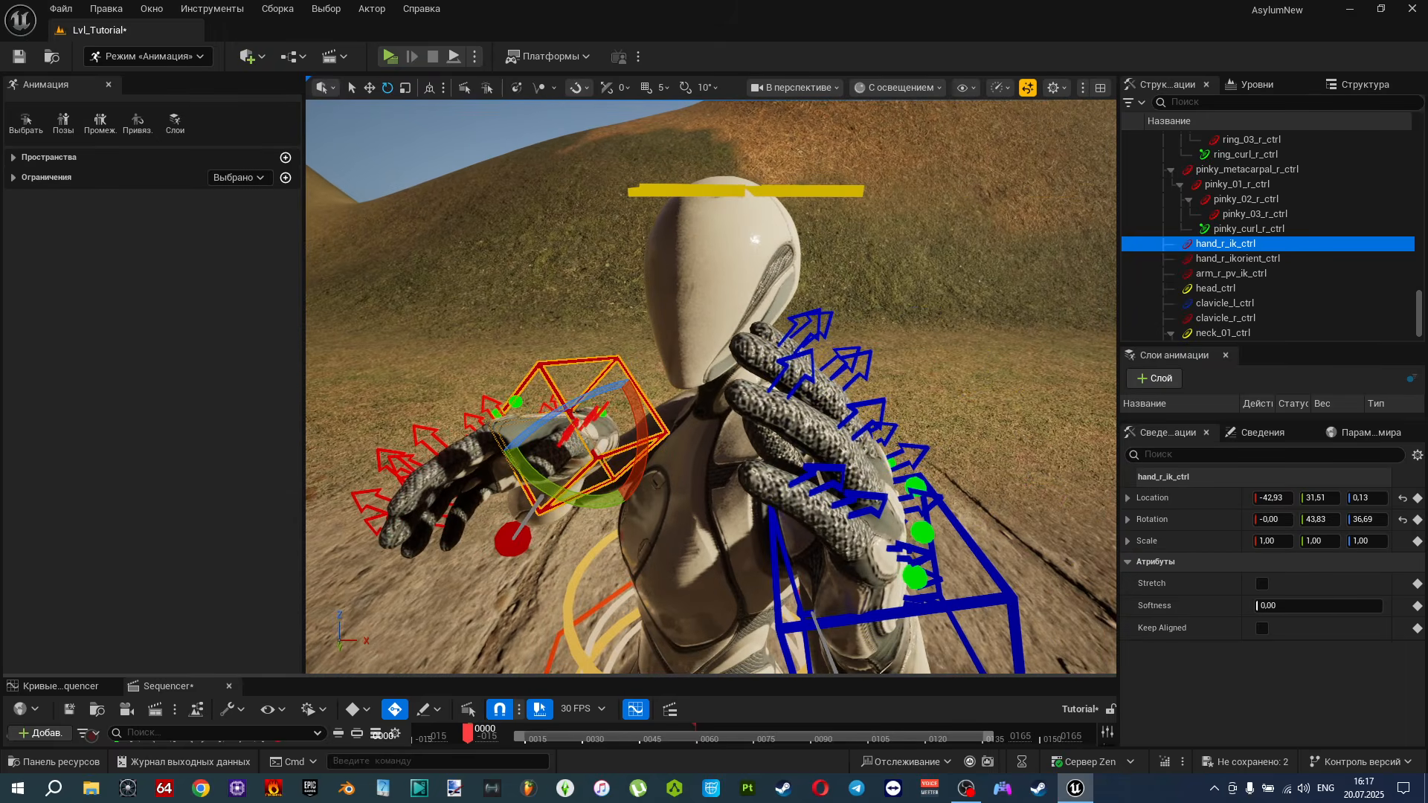
key("a")
right_click_drag(742, 465, 742, 465)
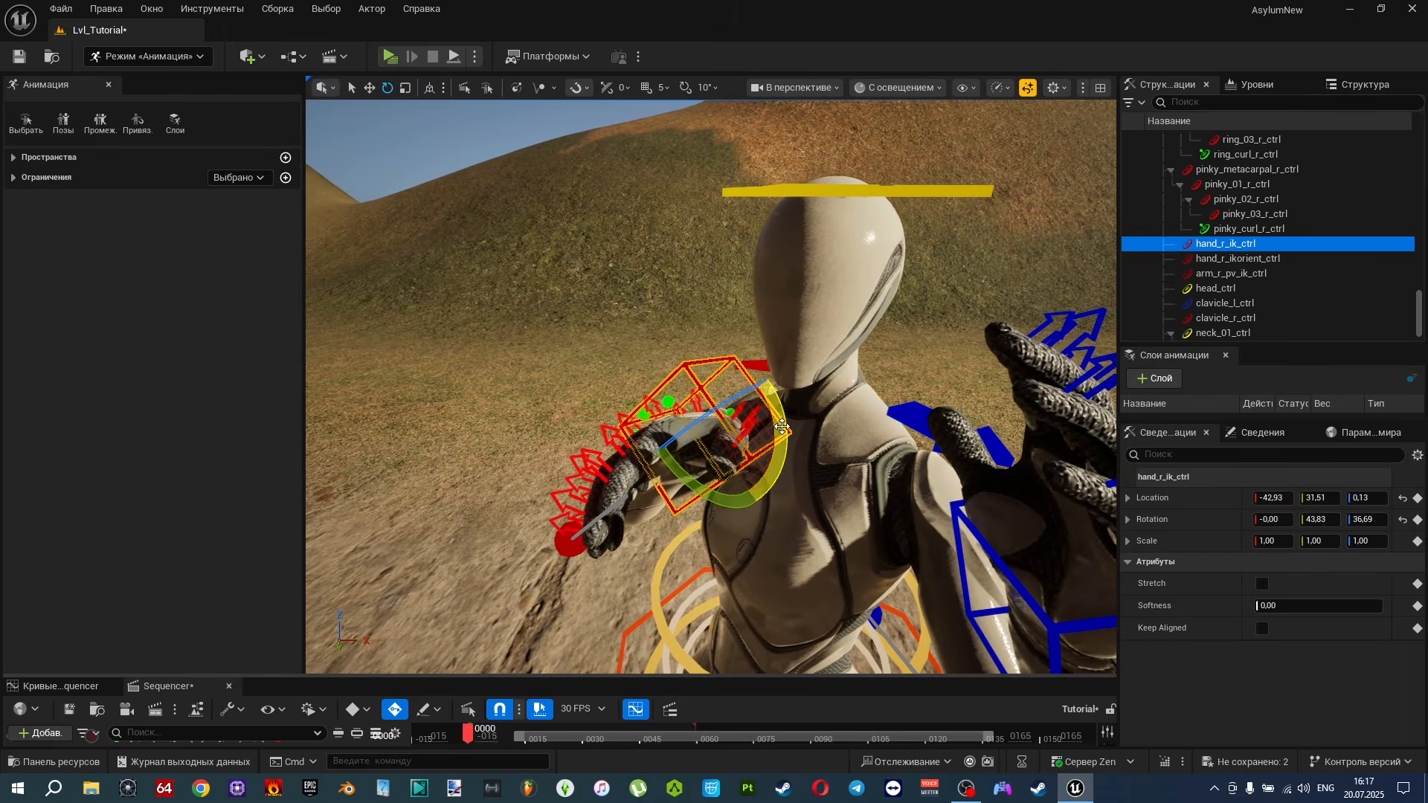
left_click_drag(647, 402, 659, 360)
Turn the right hand's fingers upward by rotating hand_r_ik_ctrl to about 42.65, 37.46, 139.60.
key("a")
right_click_drag(659, 360, 878, 435)
key("s")
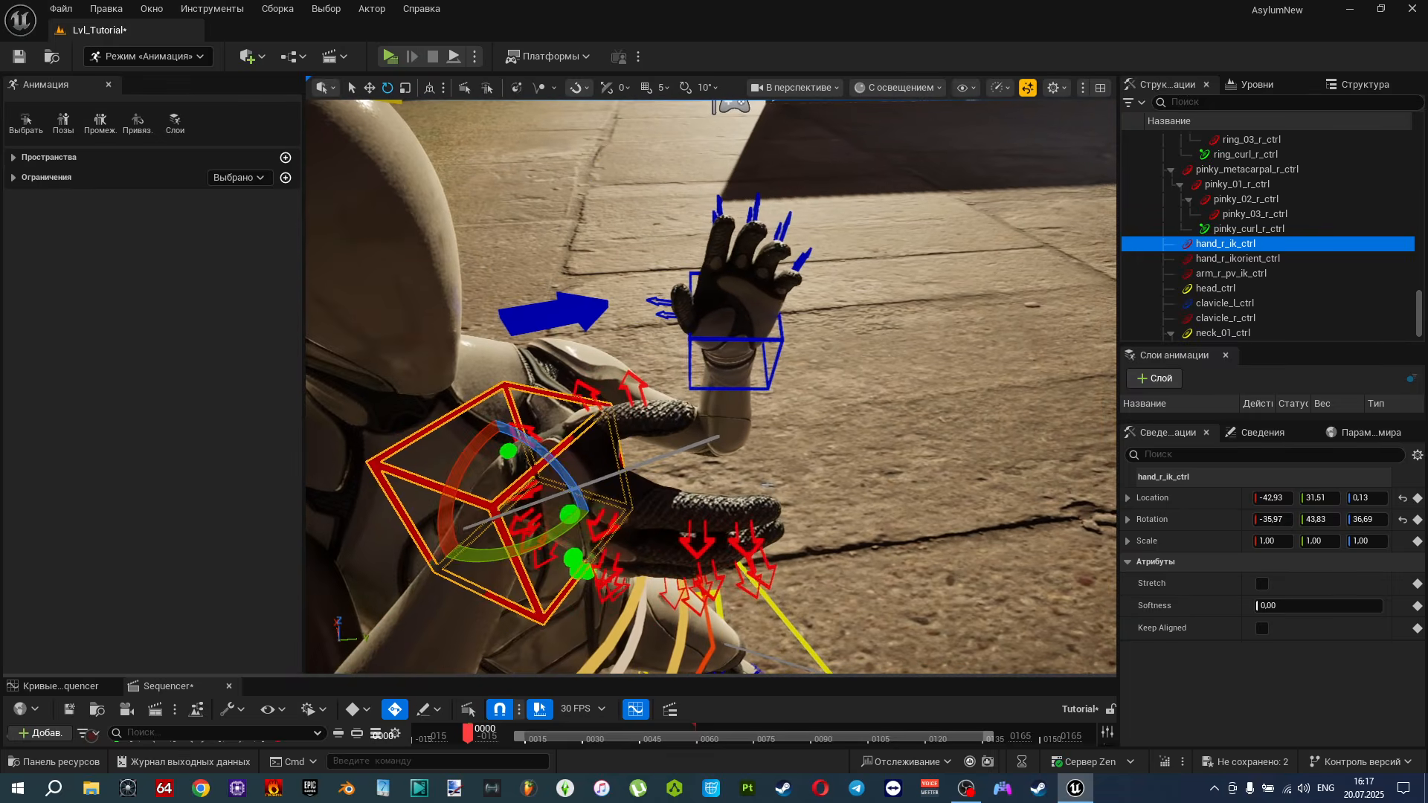
left_click_drag(565, 463, 513, 531)
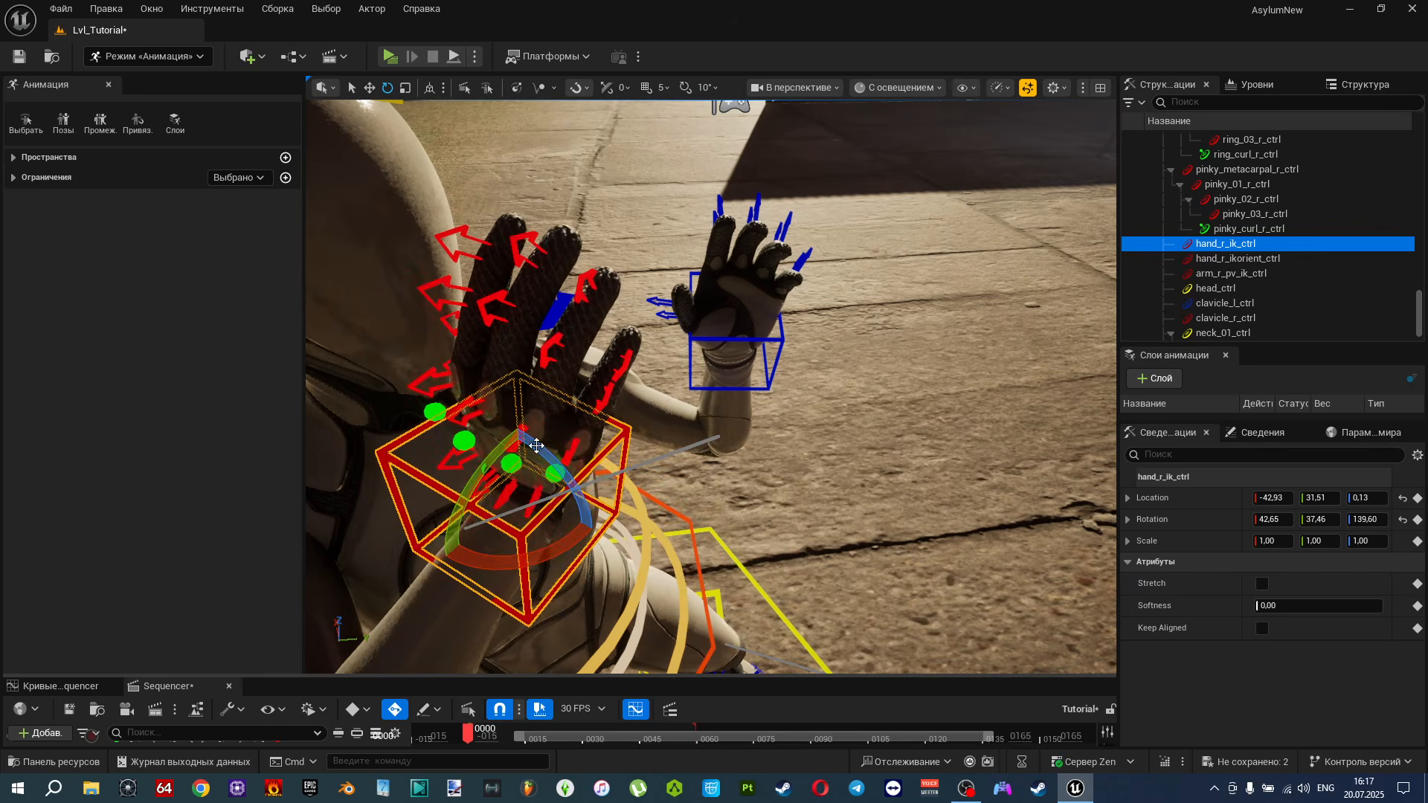
Rotate hand_r_ik_ctrl to about 15.07 on X so the right palm turns toward the head.
key("s")
right_click_drag(537, 445, 334, 454)
key("d")
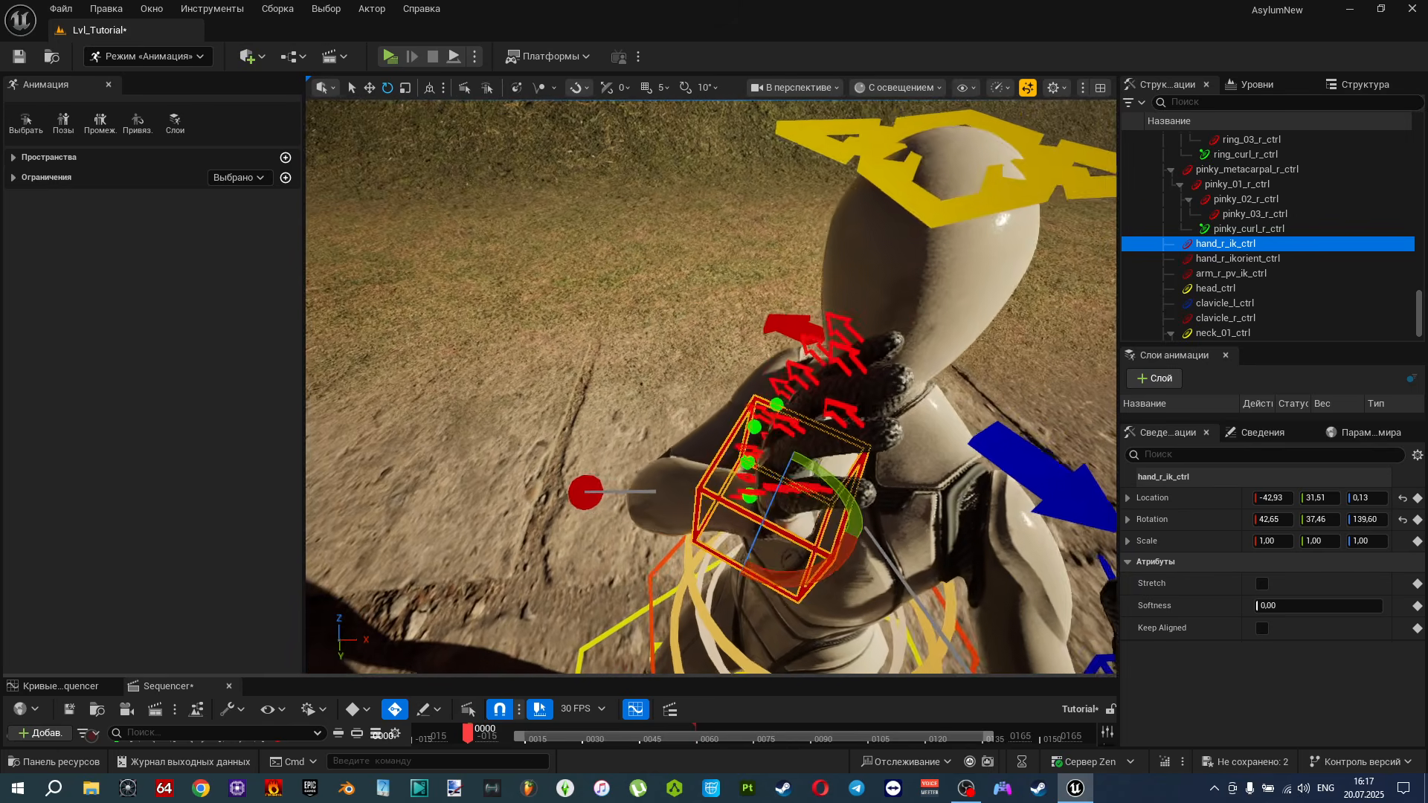
key("q")
right_click_drag(644, 513, 644, 465)
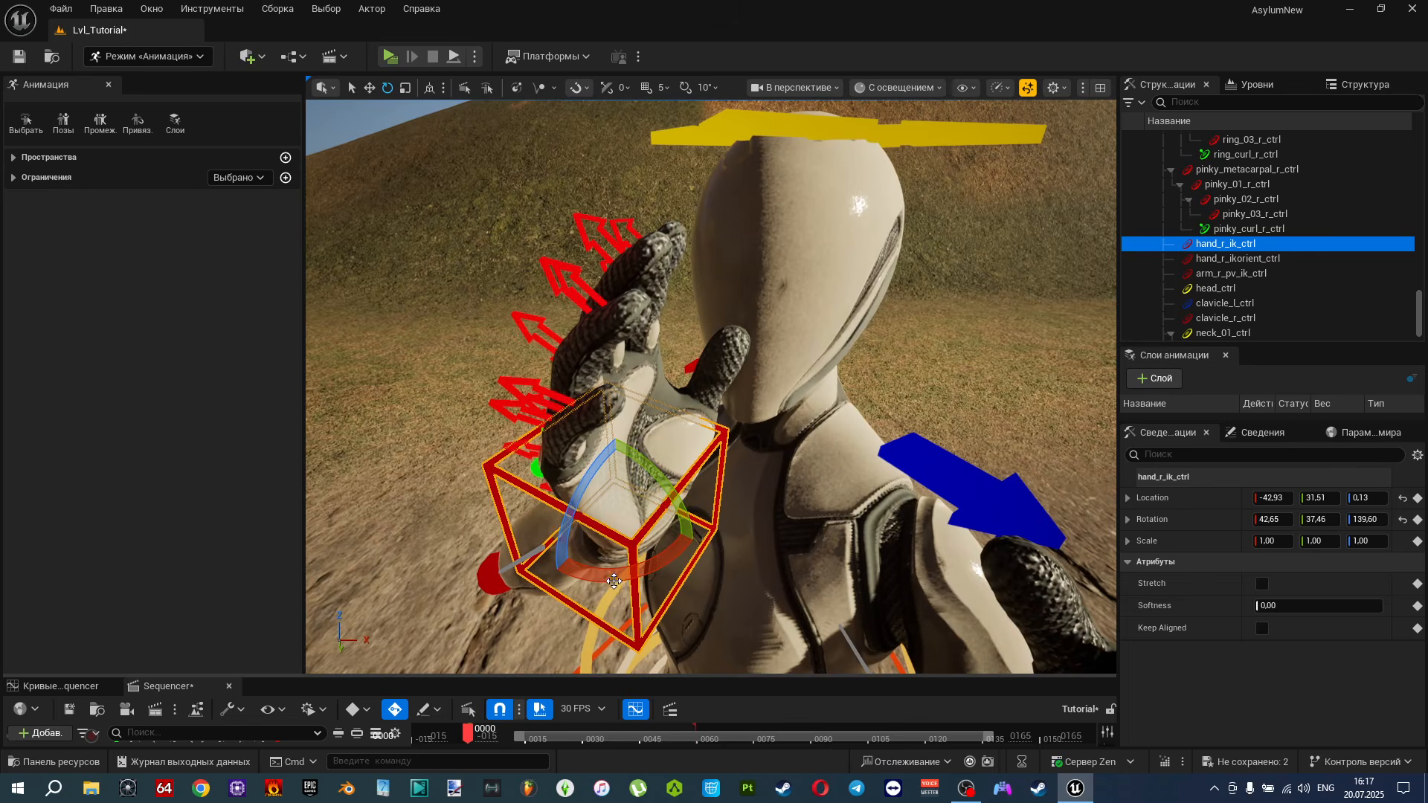
left_click_drag(614, 581, 592, 541)
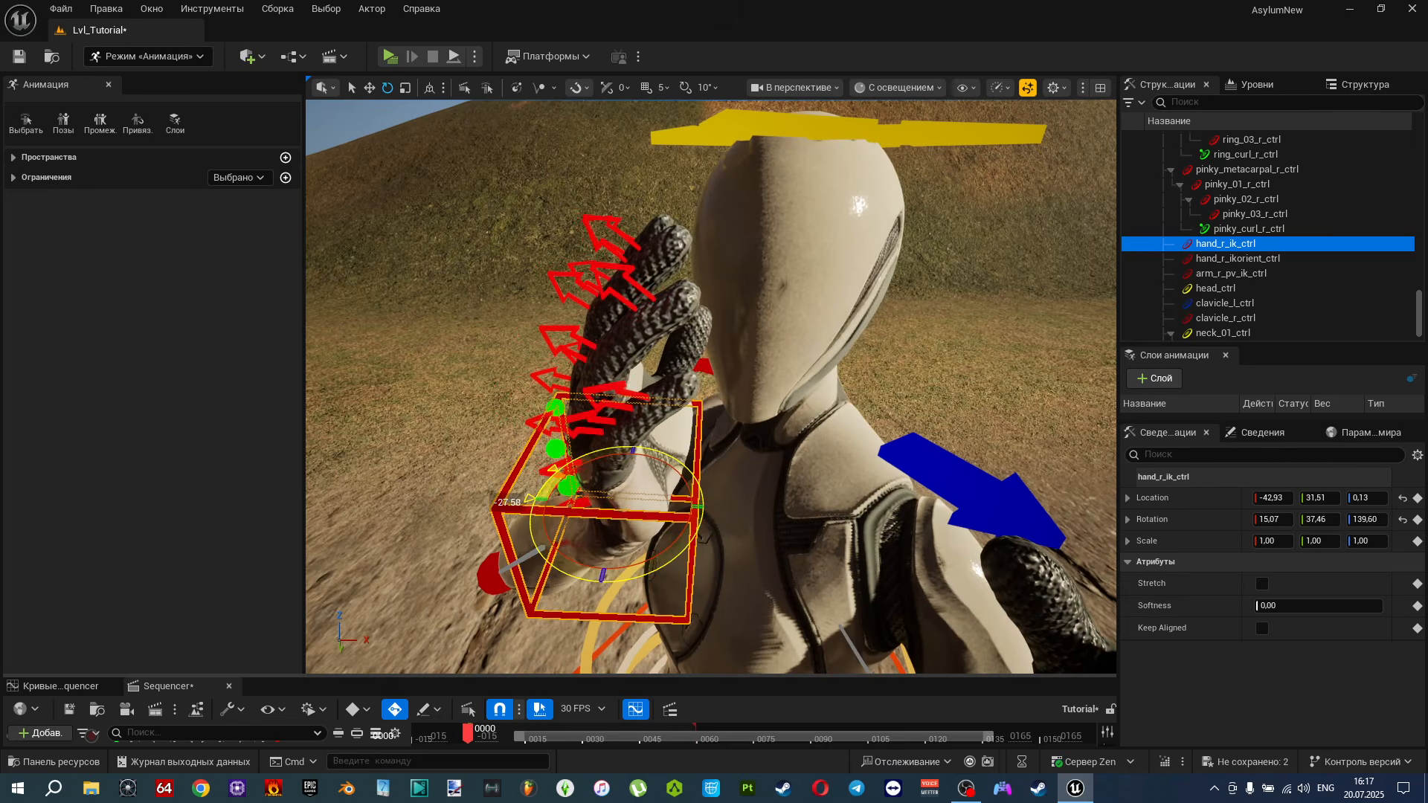
Fine-tune the right hand's tilt by rotating hand_r_ik_ctrl to about 18.81, 35.93, 145.86.
key("a")
right_click_drag(593, 541, 807, 517)
key("s")
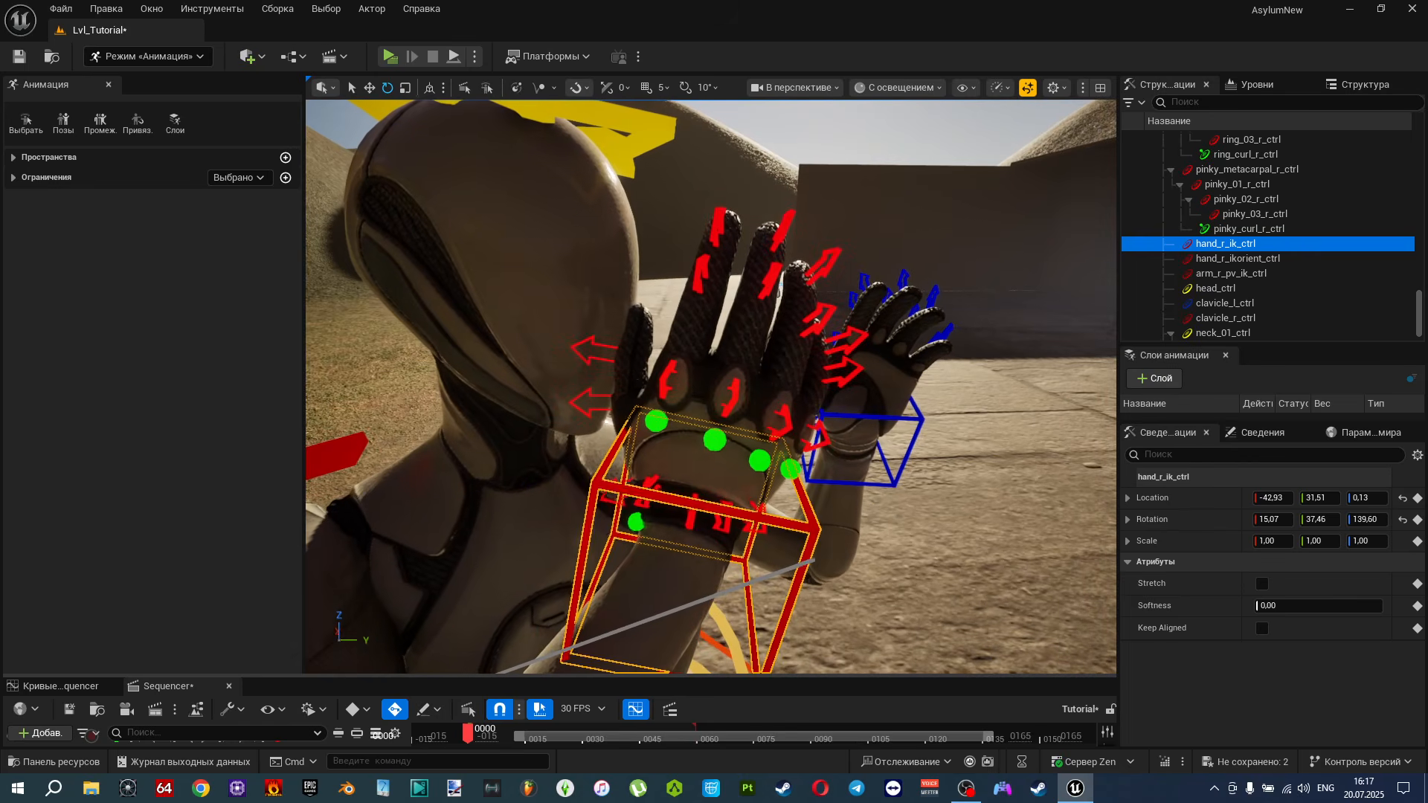
left_click_drag(652, 477, 666, 472)
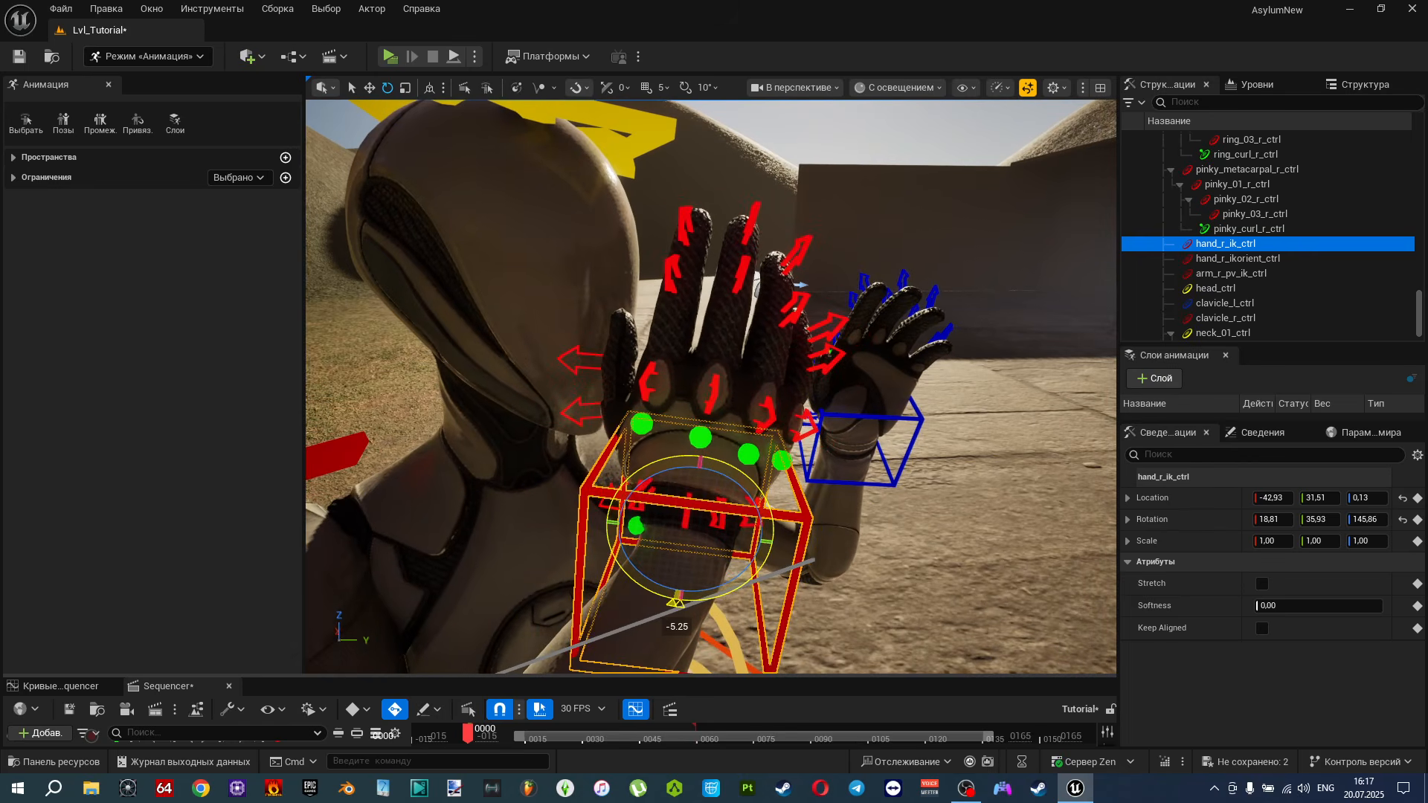
Lower the right hand and bring it closer to the left by moving hand_r_ik_ctrl to about -38.14, 32.89, -1.22.
key("a")
right_click_drag(667, 471, 701, 480)
key("s")
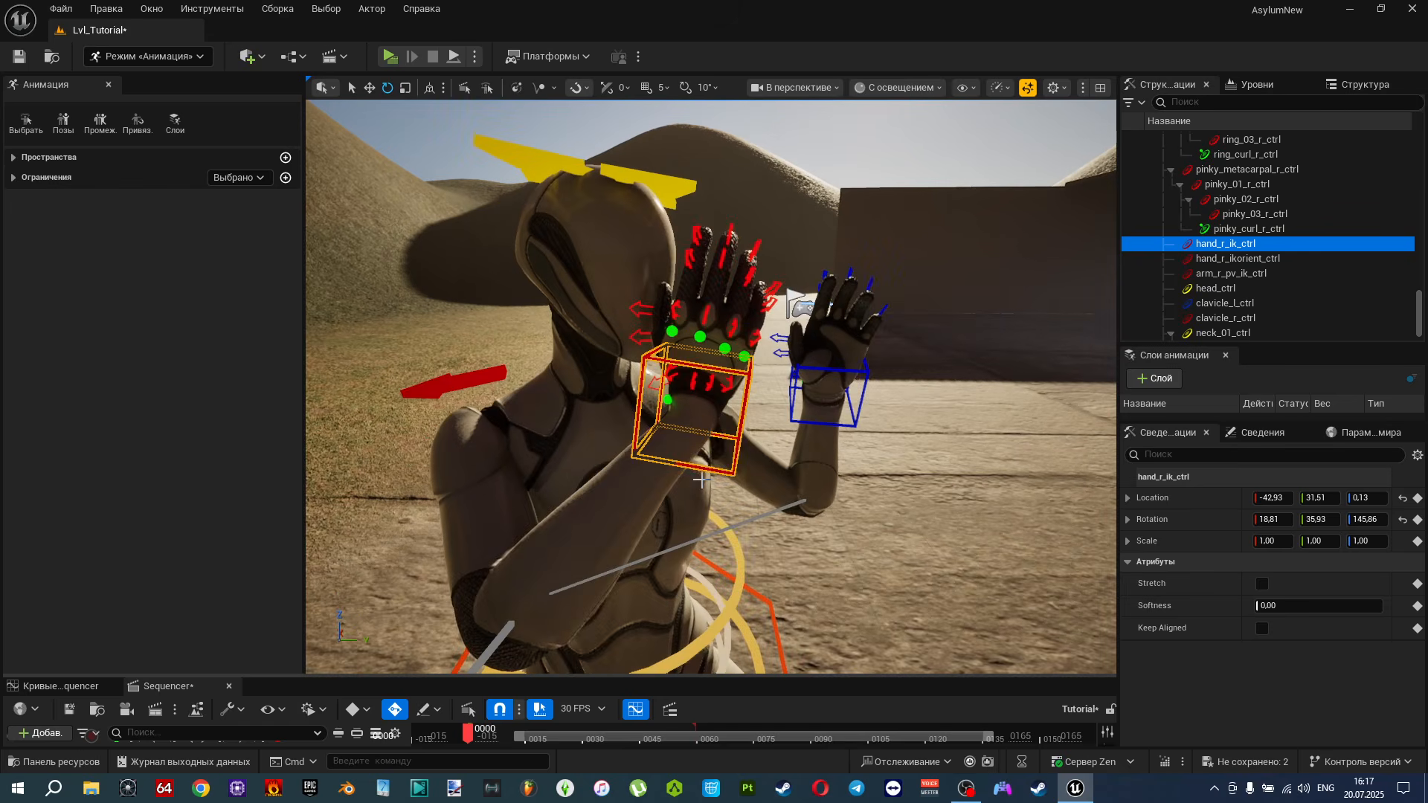
left_click_drag(715, 389, 748, 422)
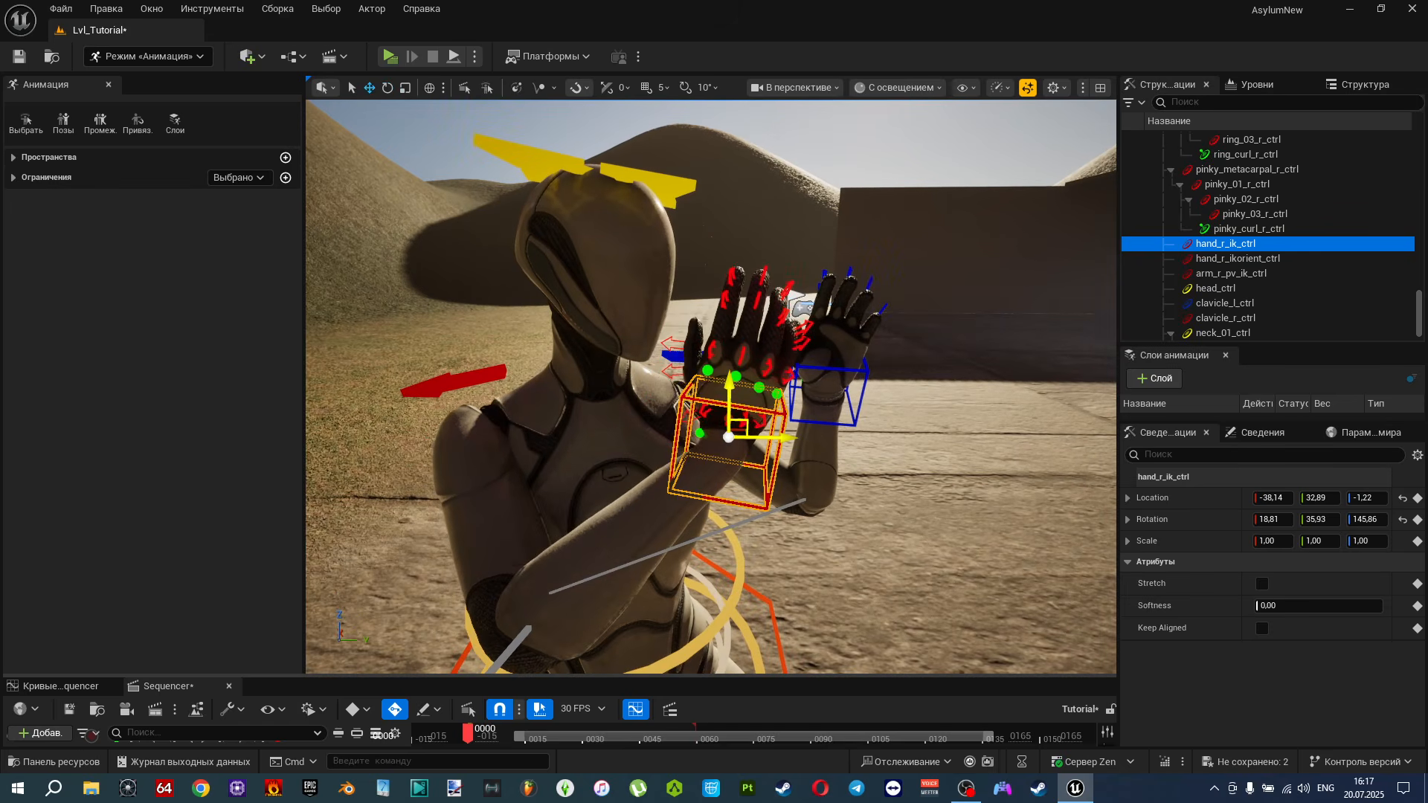
Pull the right elbow inward by moving arm_r_pv_ik_ctrl to about -17.69 on X and -1.04 on Y.
key("s")
right_click_drag(747, 422, 699, 463)
key("d")
left_click(682, 487)
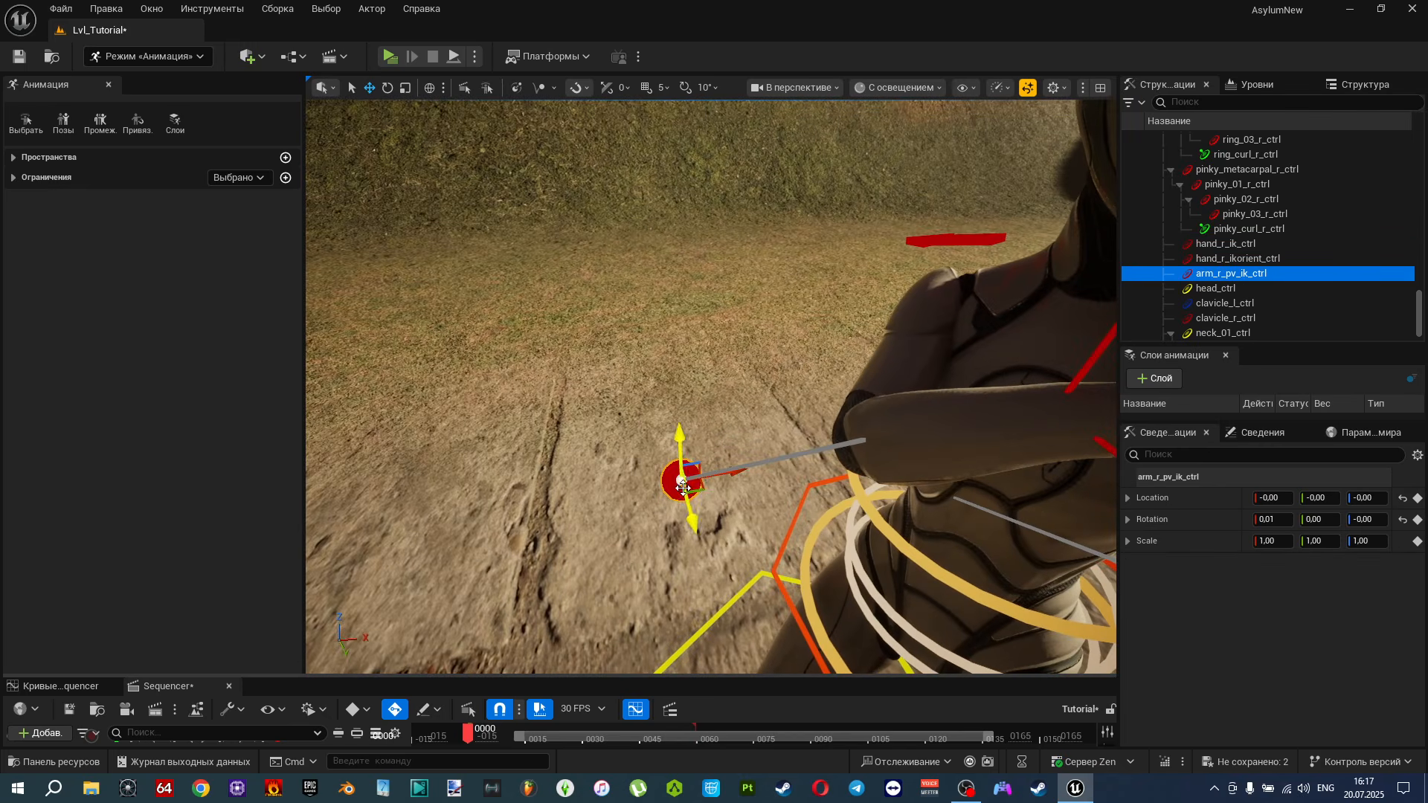
left_click_drag(702, 484, 822, 456)
key("a")
right_click_drag(822, 456, 997, 510)
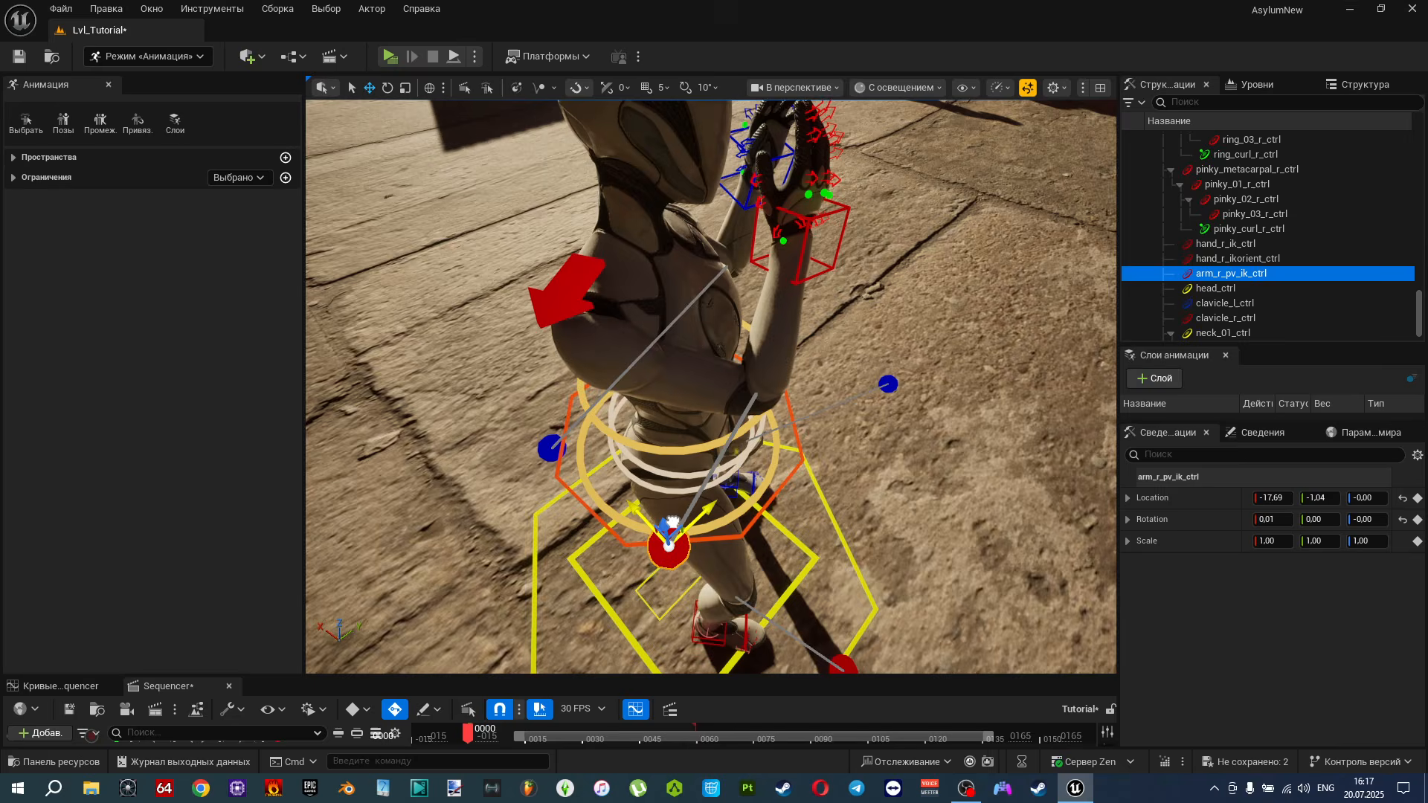
Nudge the right hand forward by moving hand_r_ik_ctrl to about -37.16, 34.21, -0.72.
right_click_drag(688, 382, 546, 246)
key("d")
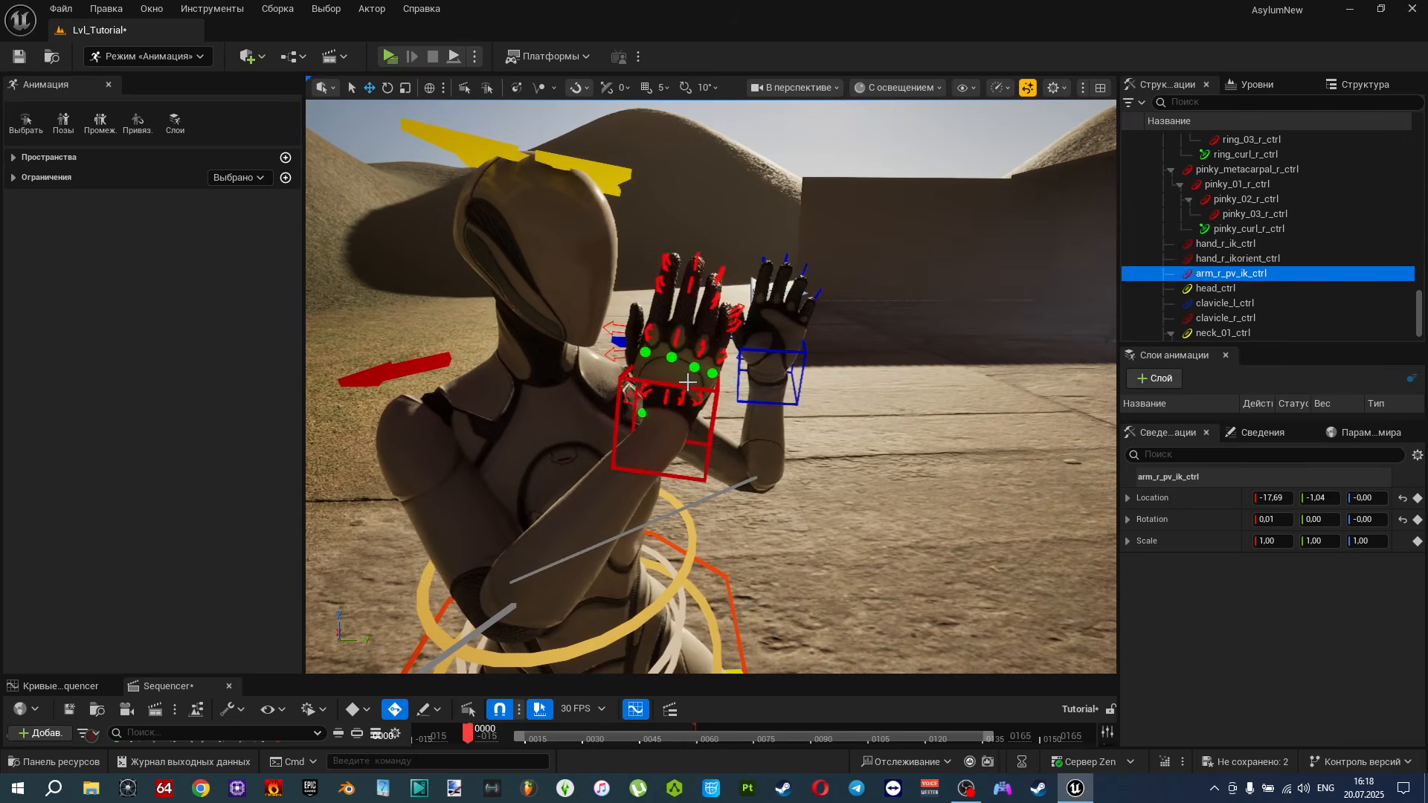
left_click(705, 388)
left_click_drag(719, 415, 737, 415)
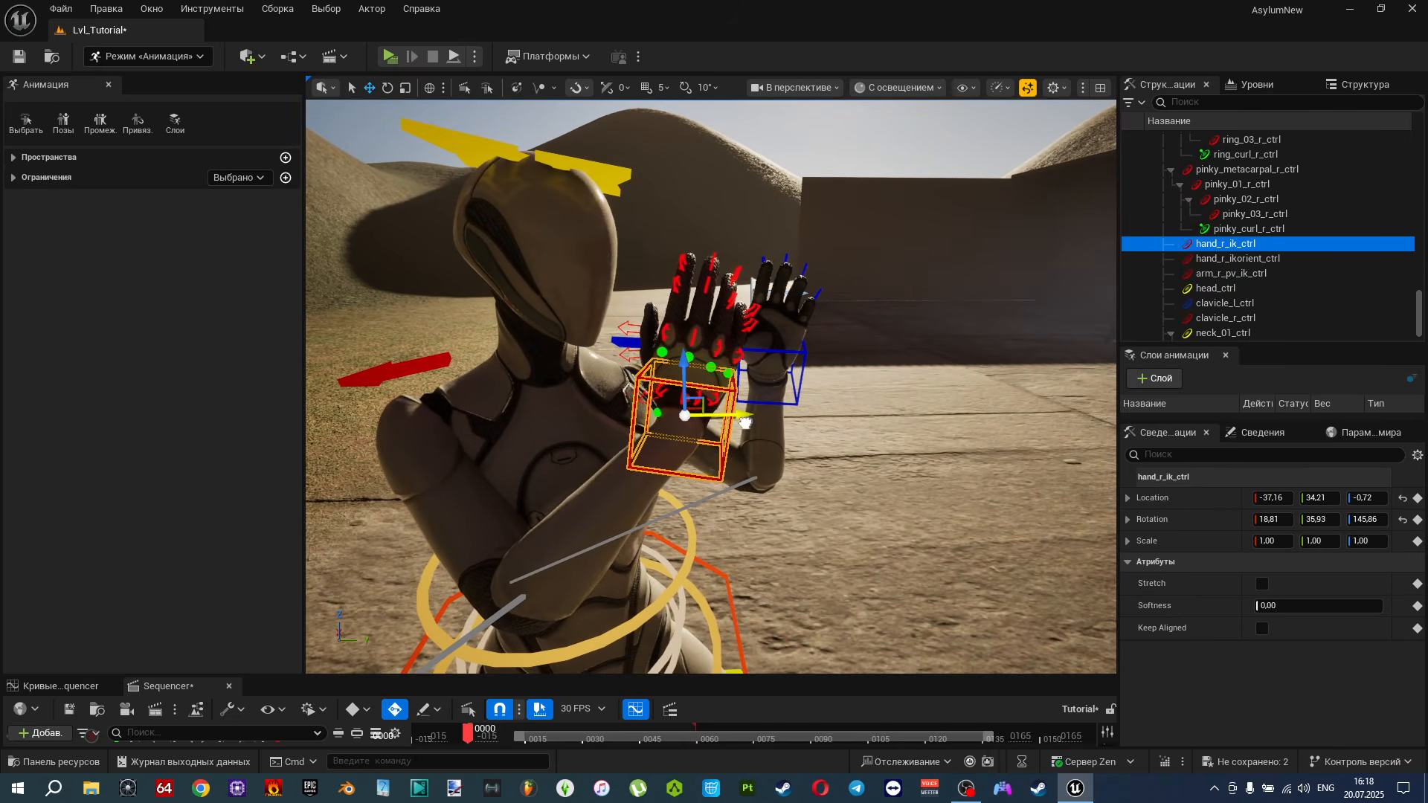
Adjust the left hand's placement by moving hand_l_ik_ctrl to about -32.04, 44.05, 0.77.
key("d")
right_click_drag(855, 497, 633, 539)
left_click(855, 568)
key("d")
right_click_drag(857, 426, 625, 372)
left_click_drag(703, 356, 695, 354)
Refine the left elbow's direction by moving arm_l_pv_ik_ctrl to about -19.61, 7.37, -21.60.
key("s")
key("d")
right_click_drag(758, 491, 755, 536)
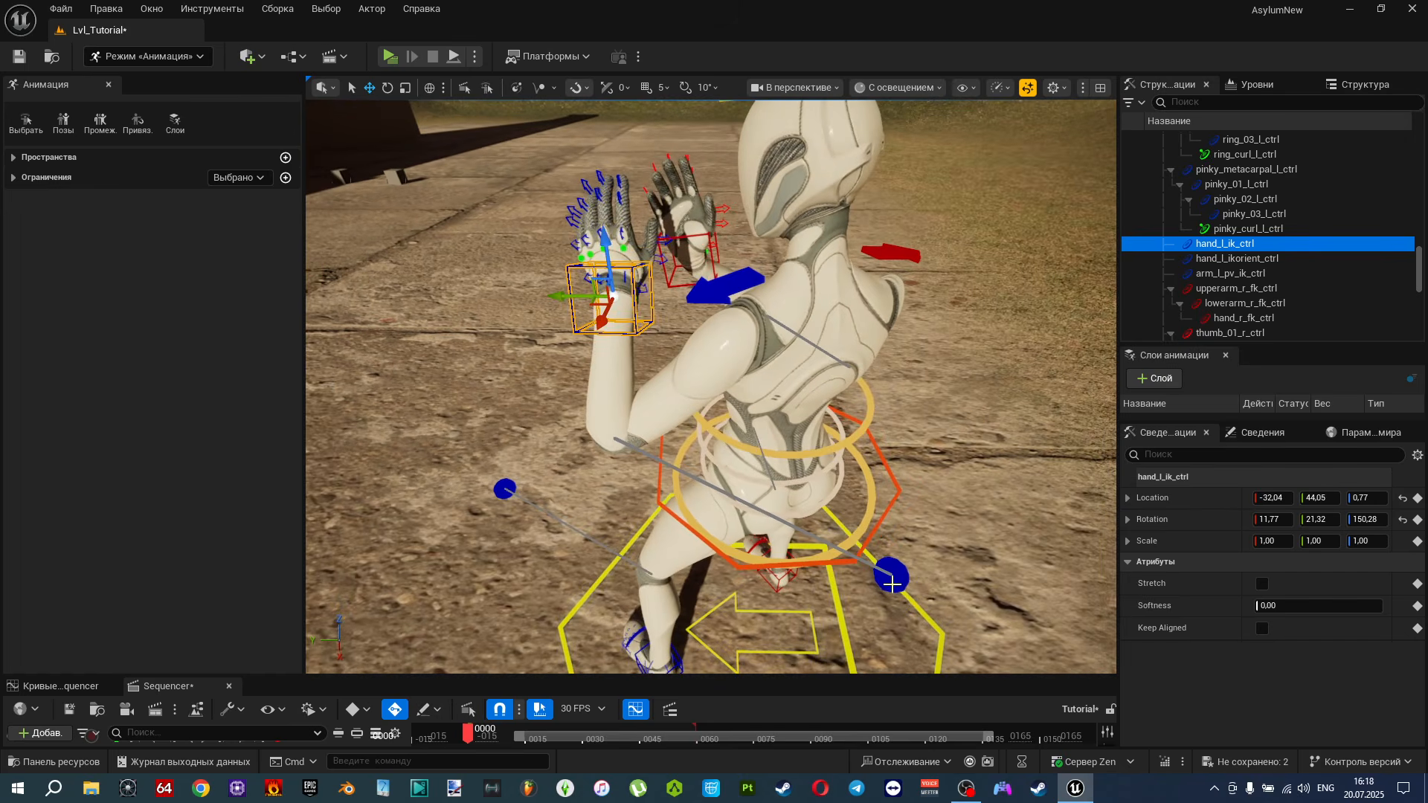
left_click(892, 574)
left_click_drag(884, 589, 828, 573)
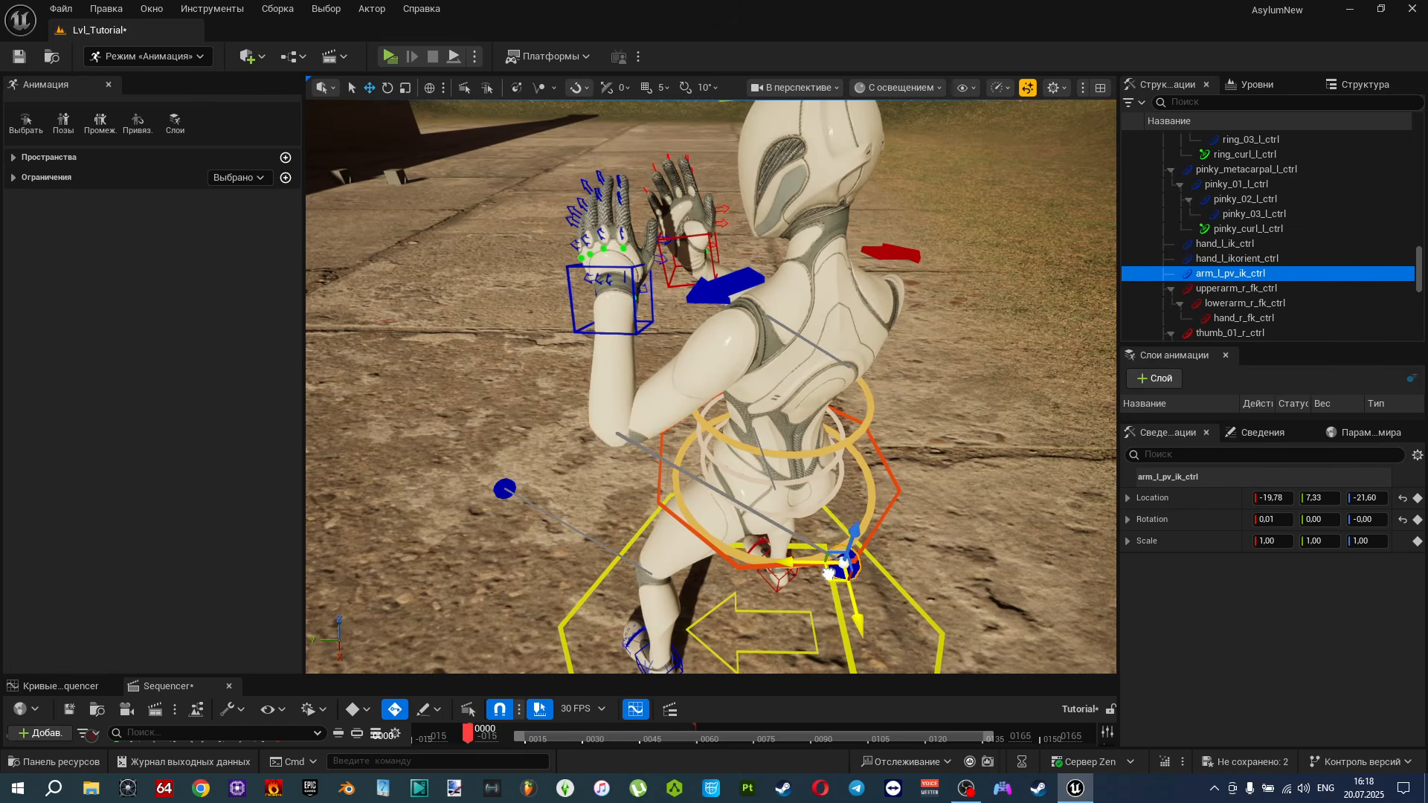
Shift the right foot slightly inward with foot_r_ik_ctrl and move body_ctrl to about 5.99 on X.
key("a")
right_click_drag(828, 574, 1100, 506)
key("a")
key("w")
key("q")
mouse_move(812, 539)
right_mouse_down()
mouse_move(809, 565)
mouse_move(812, 539)
right_mouse_up()
key("s")
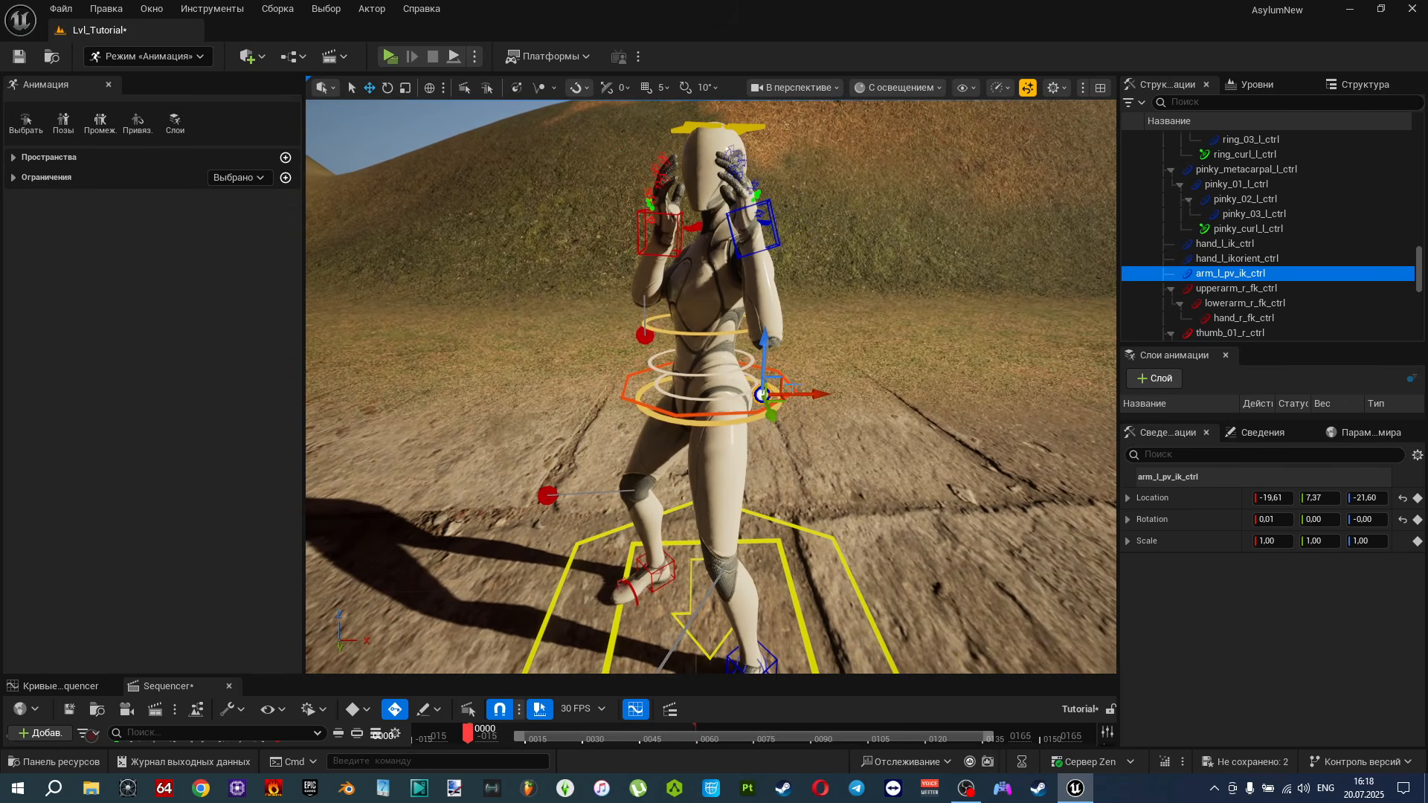
left_click(793, 386)
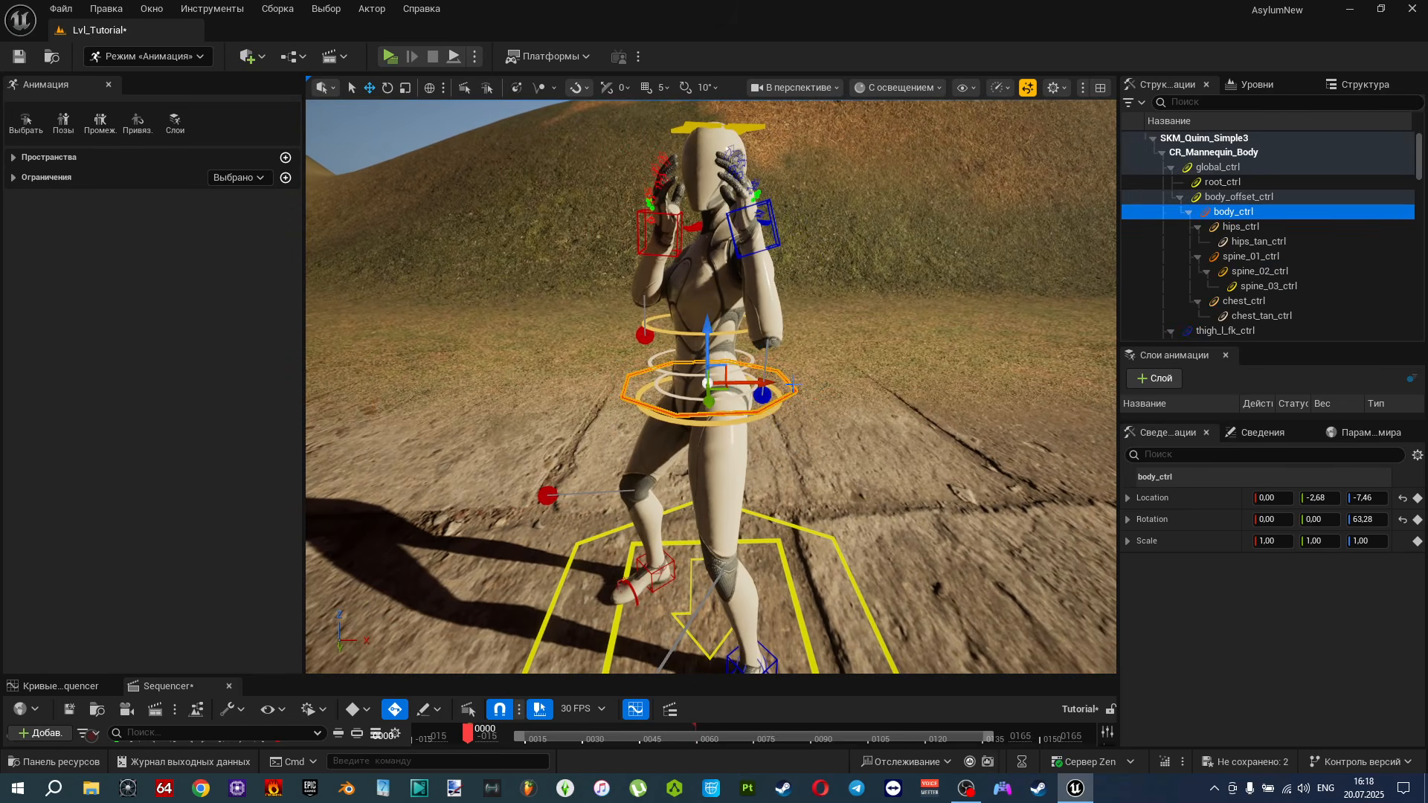
left_click(641, 570)
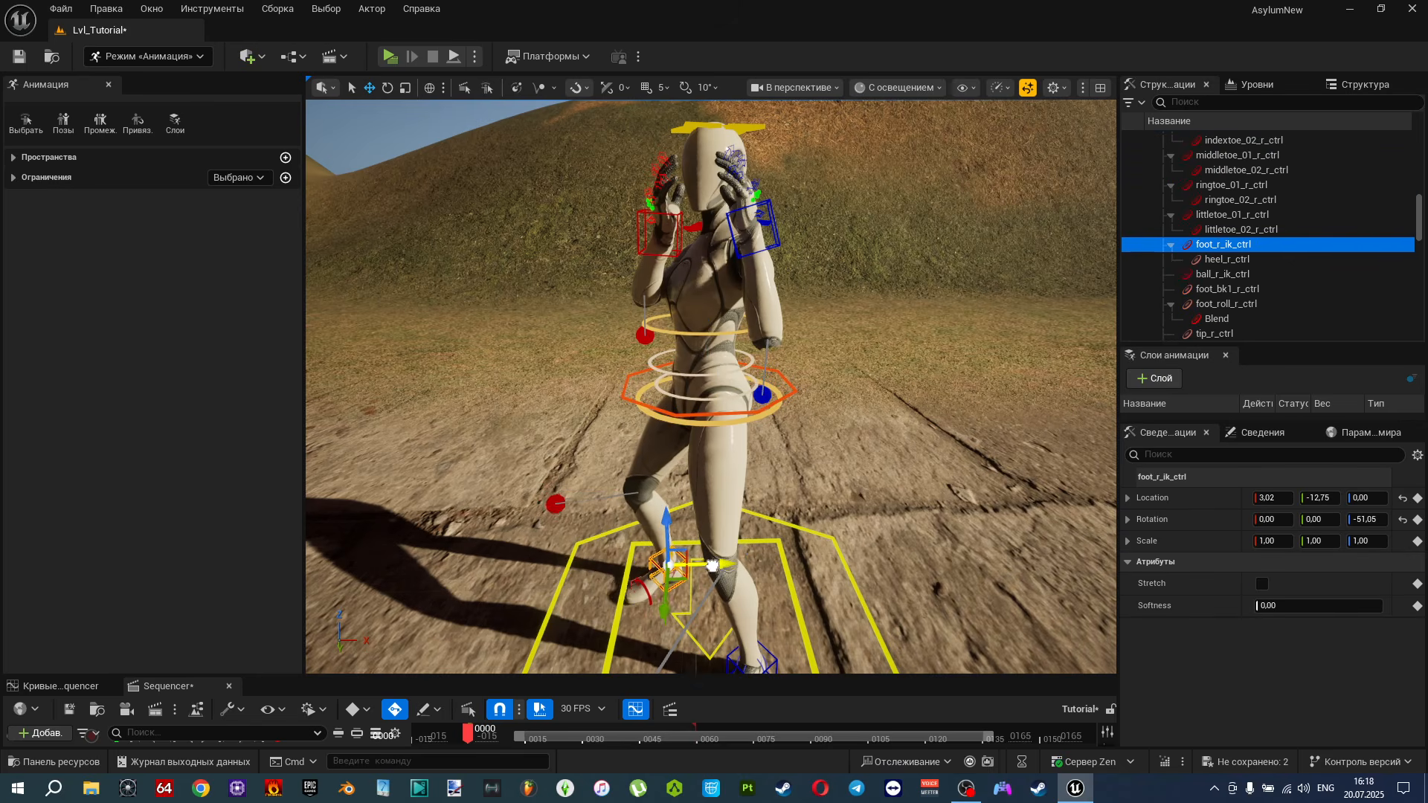
left_click(789, 382)
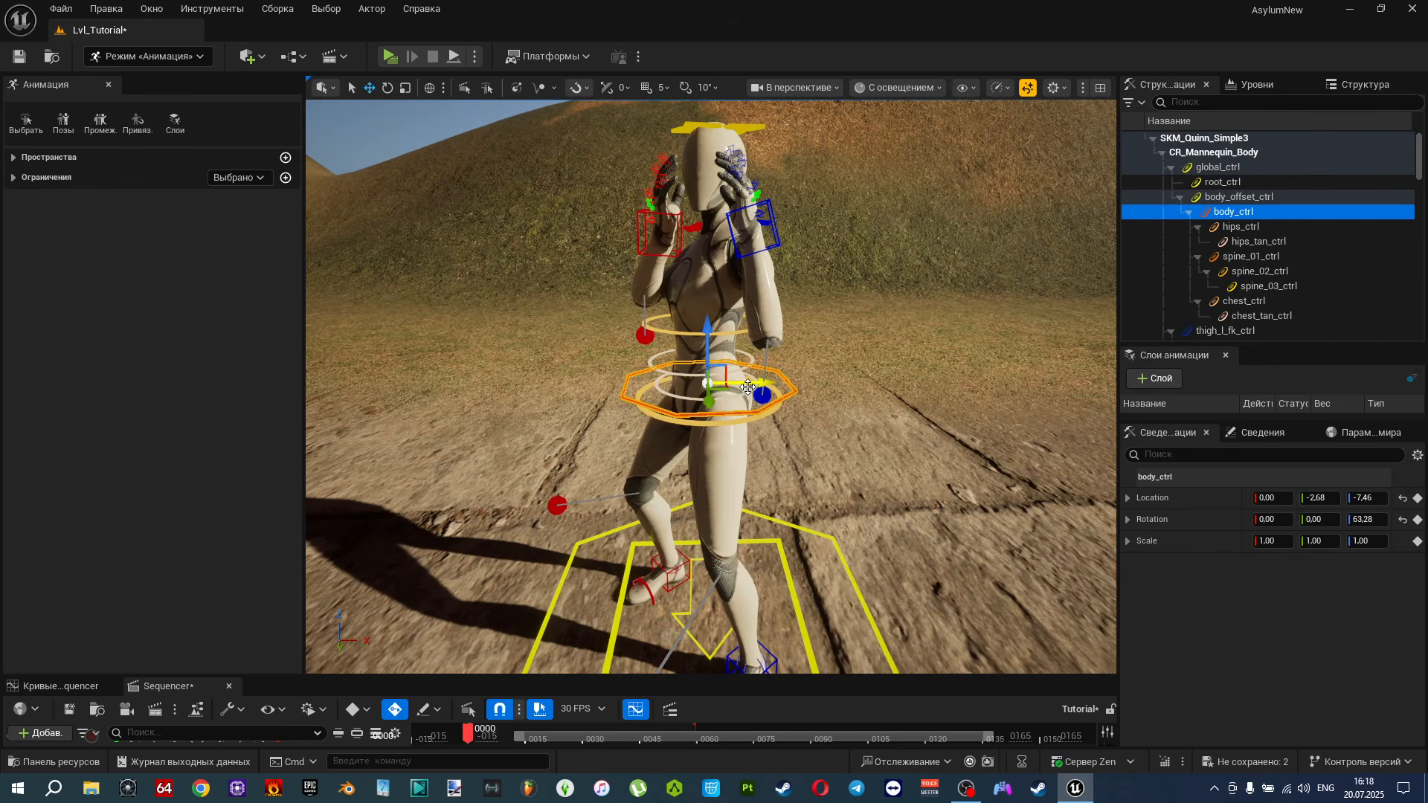
left_click_drag(748, 386, 767, 392)
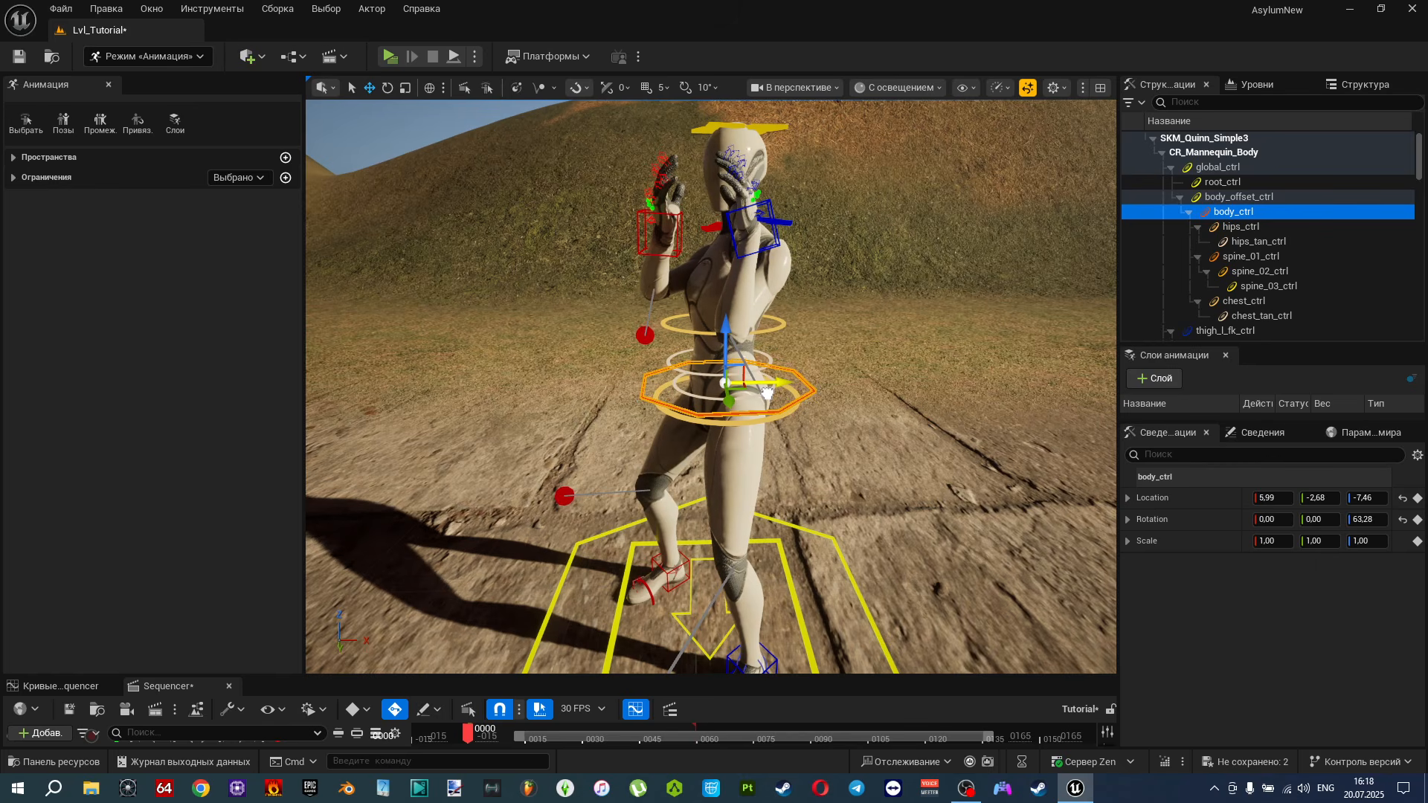
Shift the mannequin's hips by moving body_ctrl to about 5.99, -6.02, -5.29 at frame 0.
right_click_drag(718, 327, 719, 327)
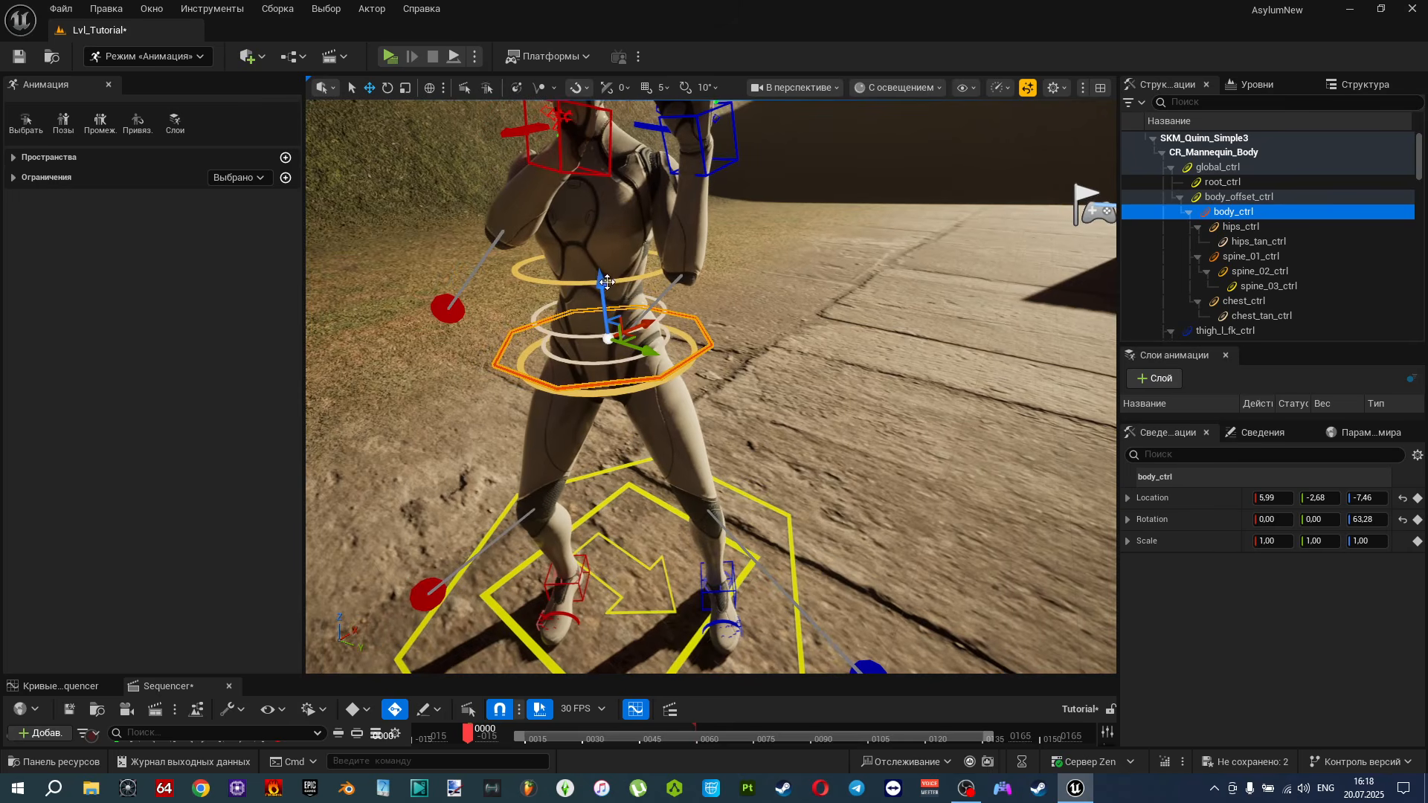
left_click_drag(605, 282, 603, 275)
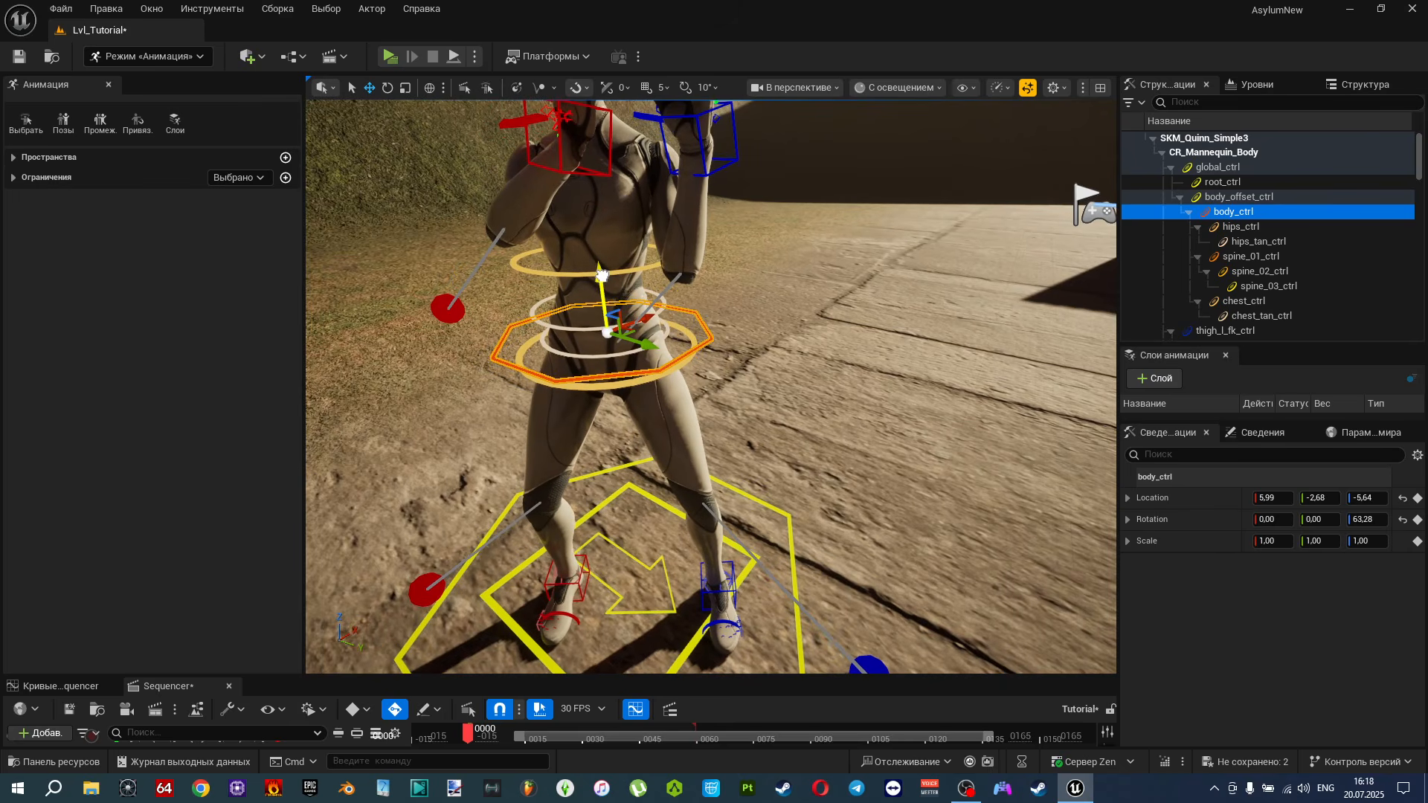
right_click_drag(602, 275, 631, 315)
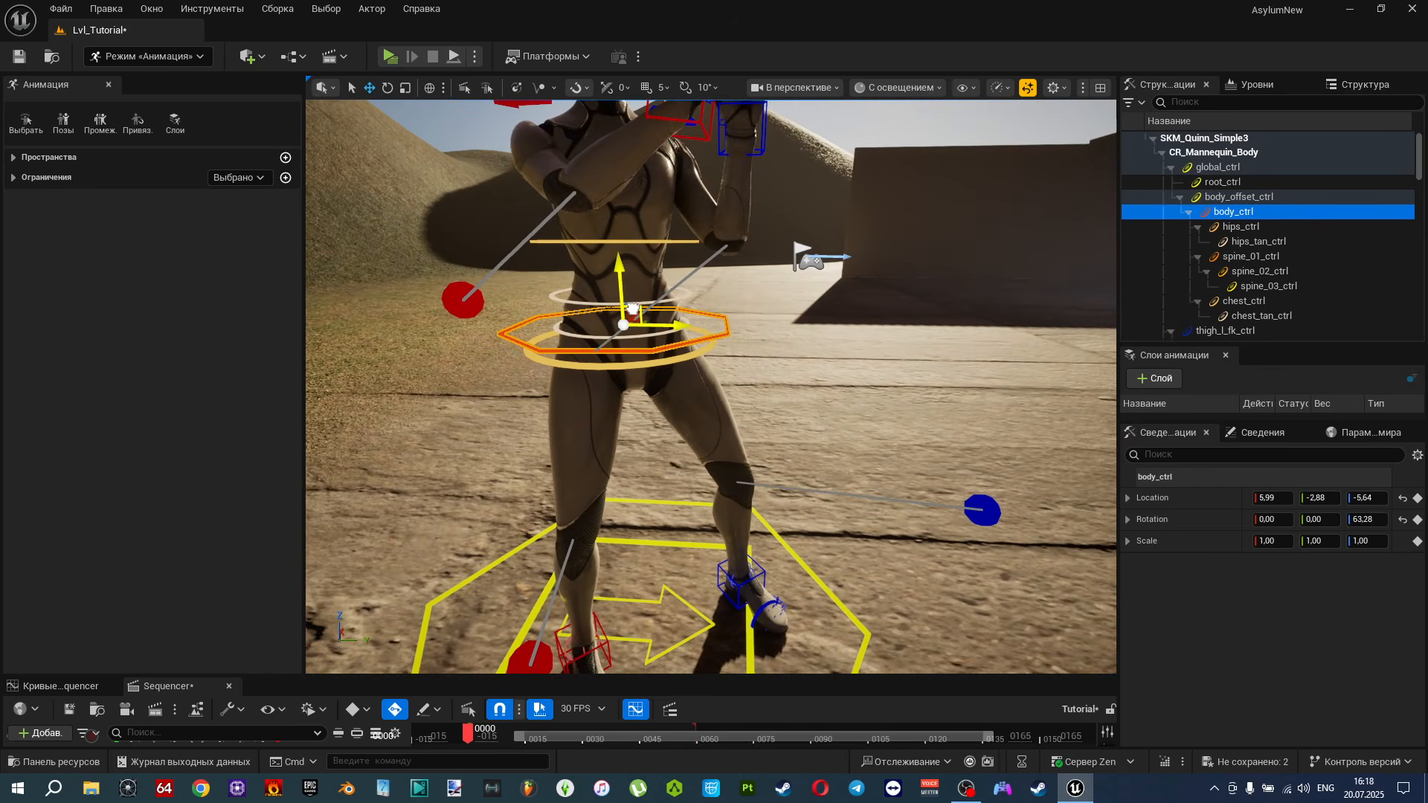
left_click_drag(633, 309, 624, 302)
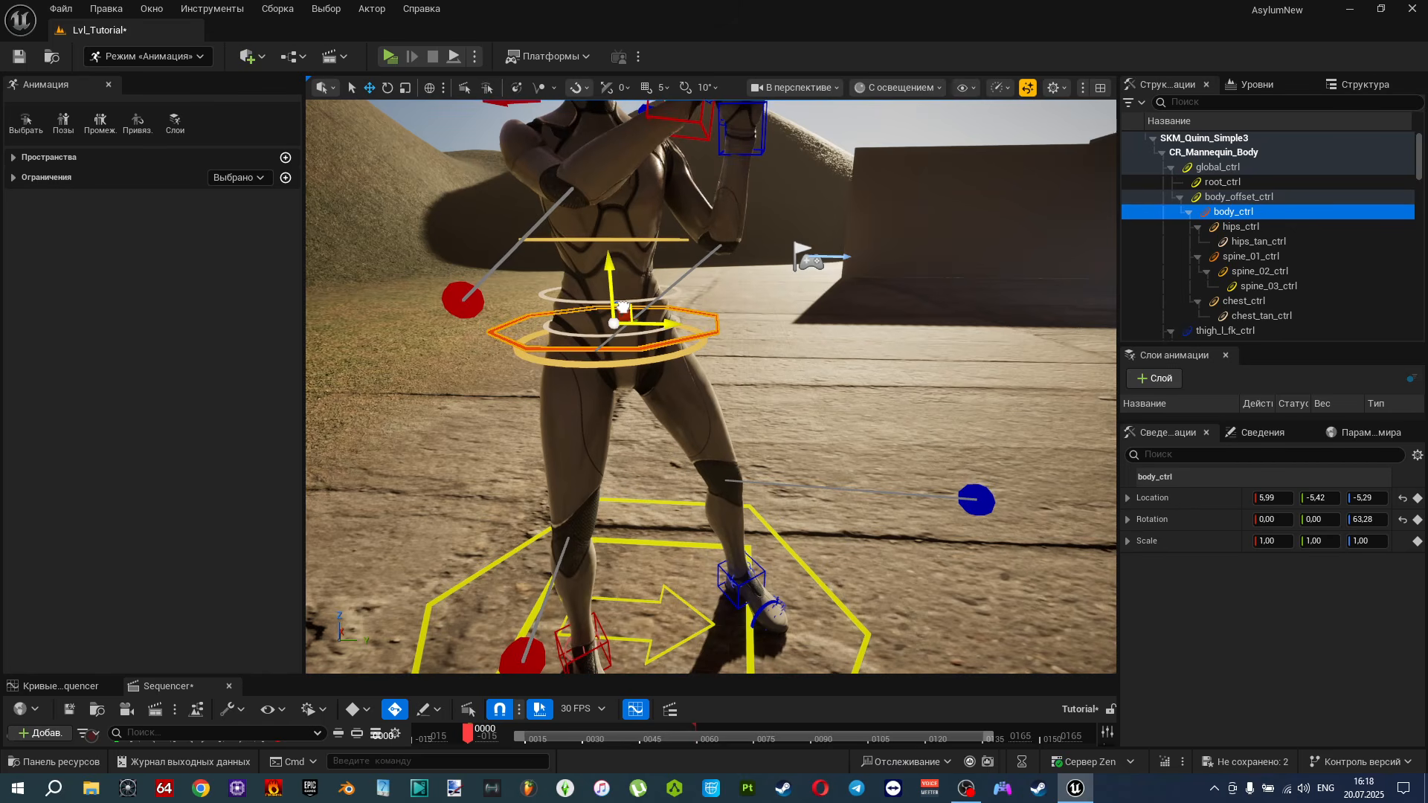
right_click_drag(621, 306, 677, 329)
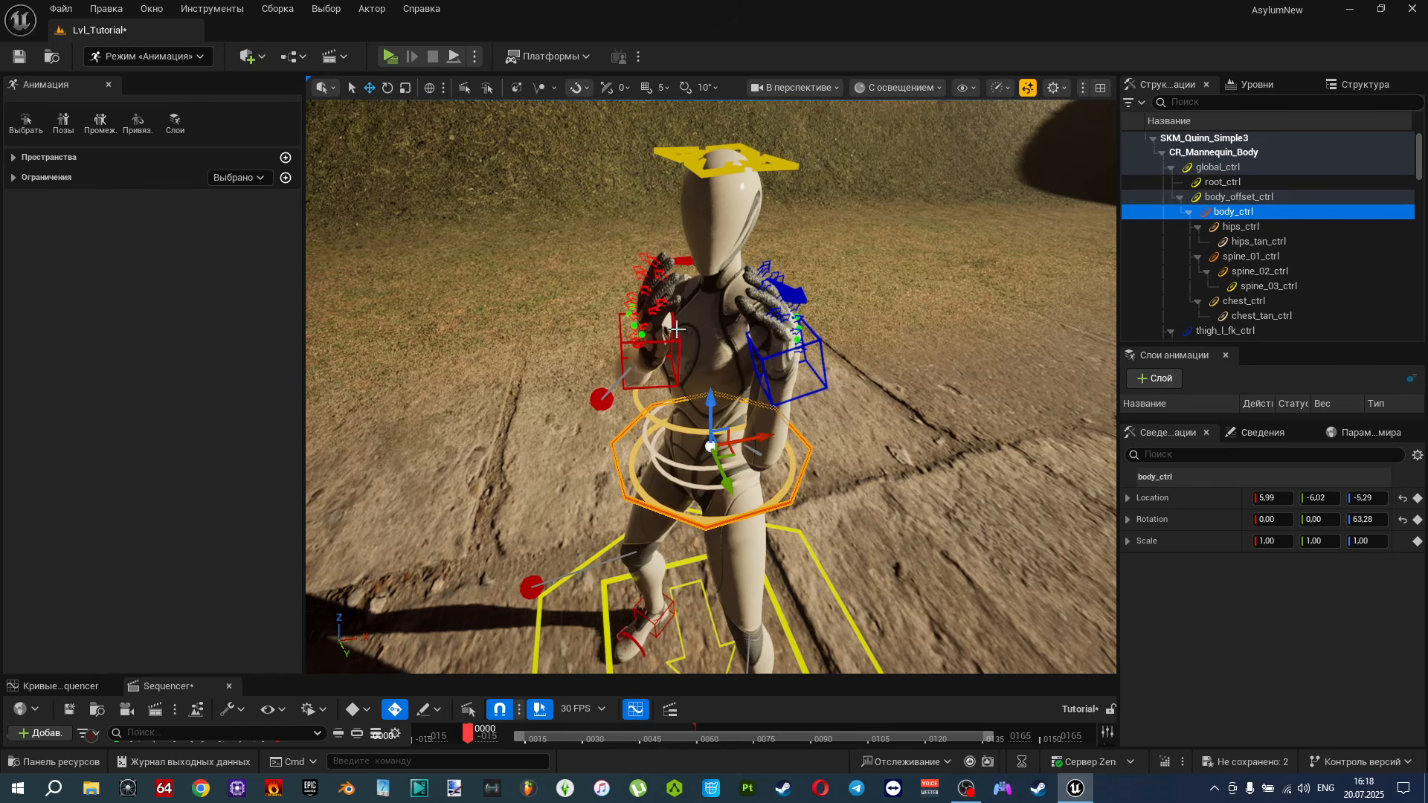
Select the left and right hand IK controls together and move both hands closer to the body.
left_click(647, 350)
left_click(824, 340, "ctrl")
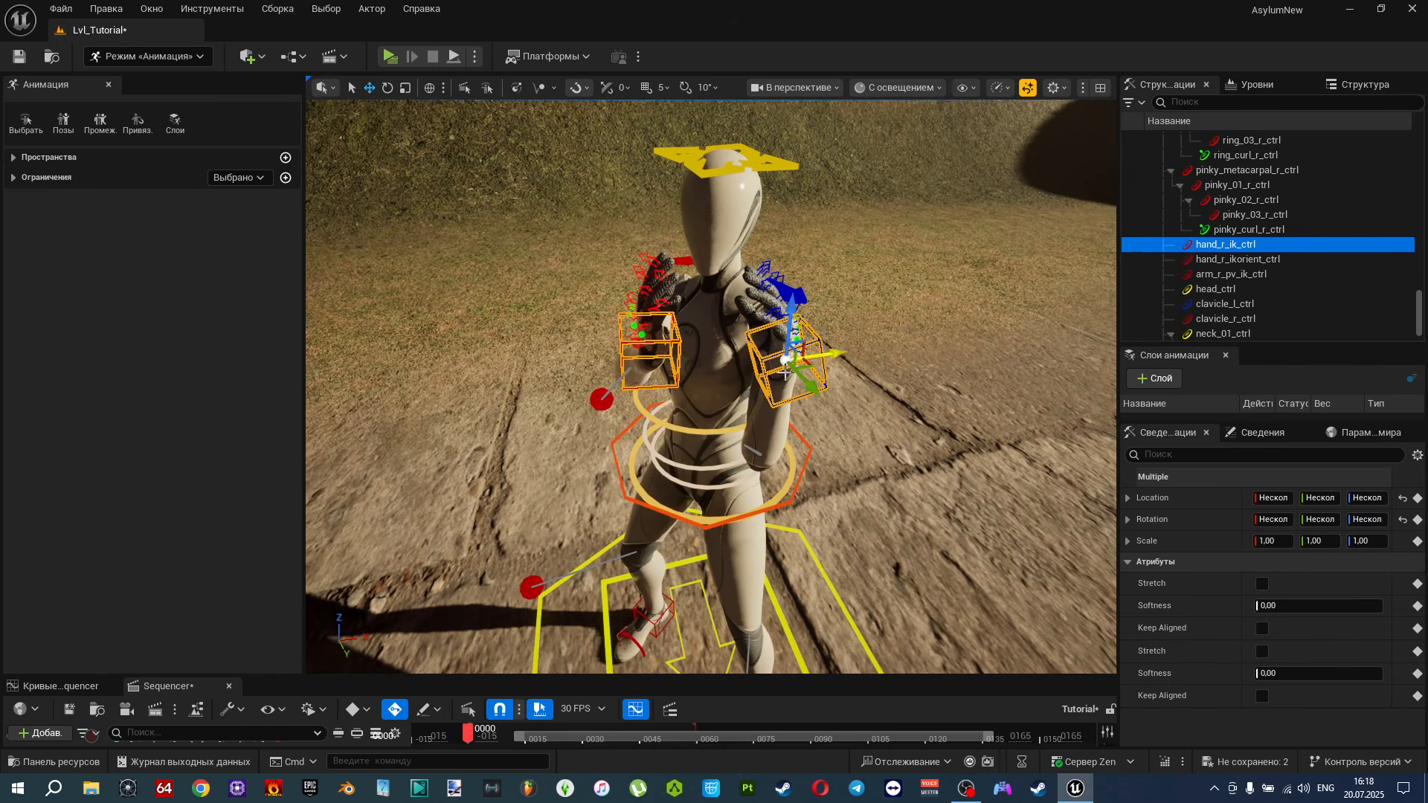
right_click_drag(824, 341, 833, 345)
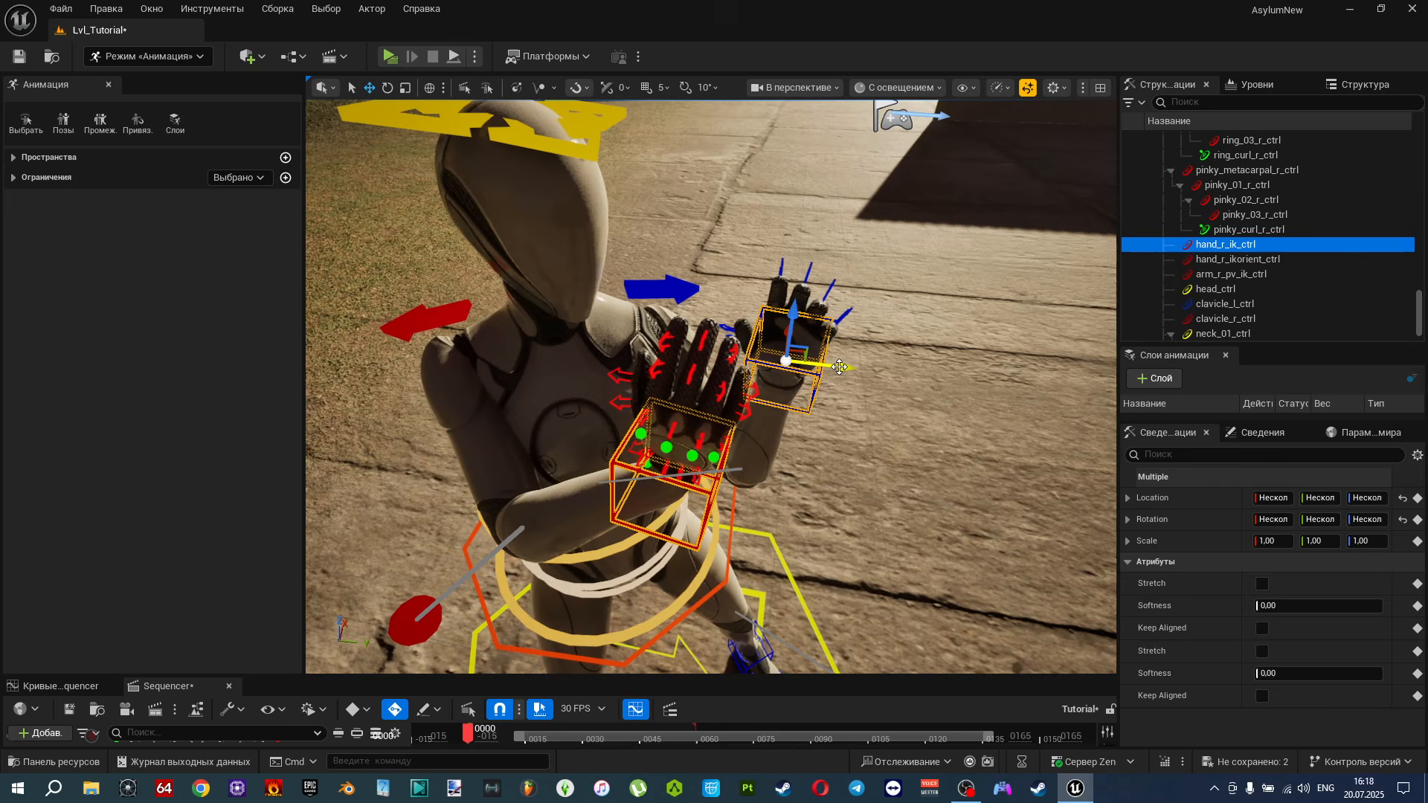
left_click_drag(837, 367, 800, 362)
right_click_drag(801, 363, 713, 369)
right_click_drag(804, 396, 784, 409)
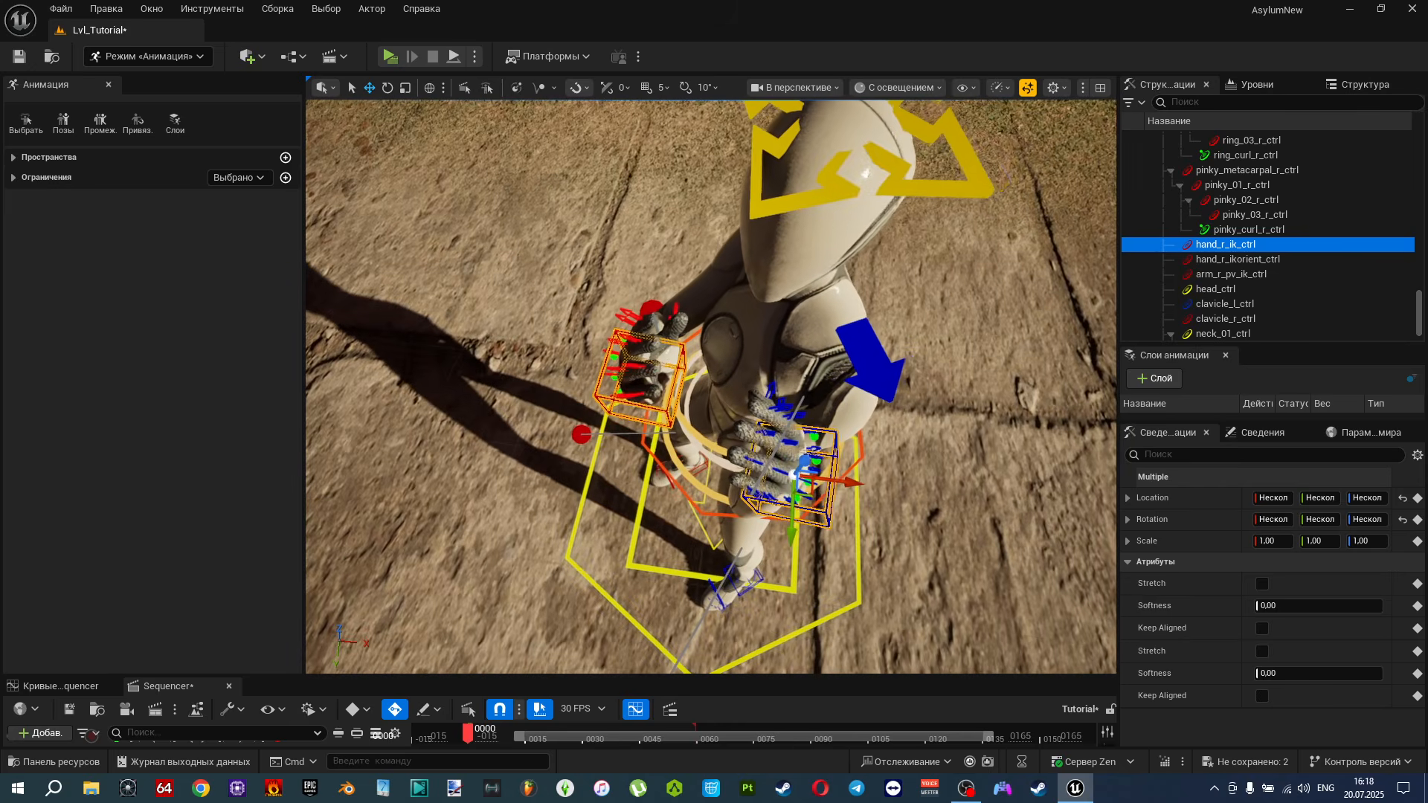
left_click_drag(805, 487, 813, 461)
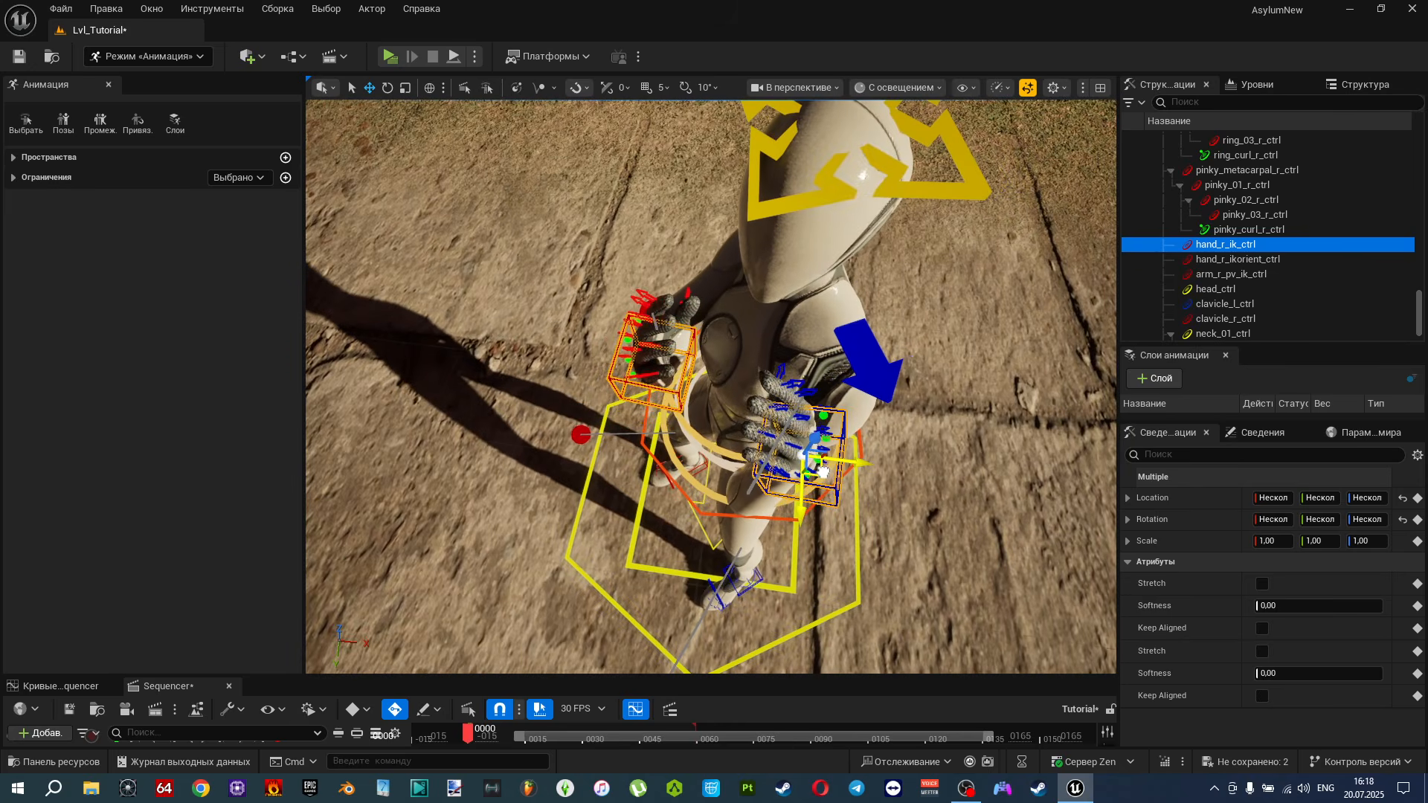
right_click_drag(813, 461, 788, 369)
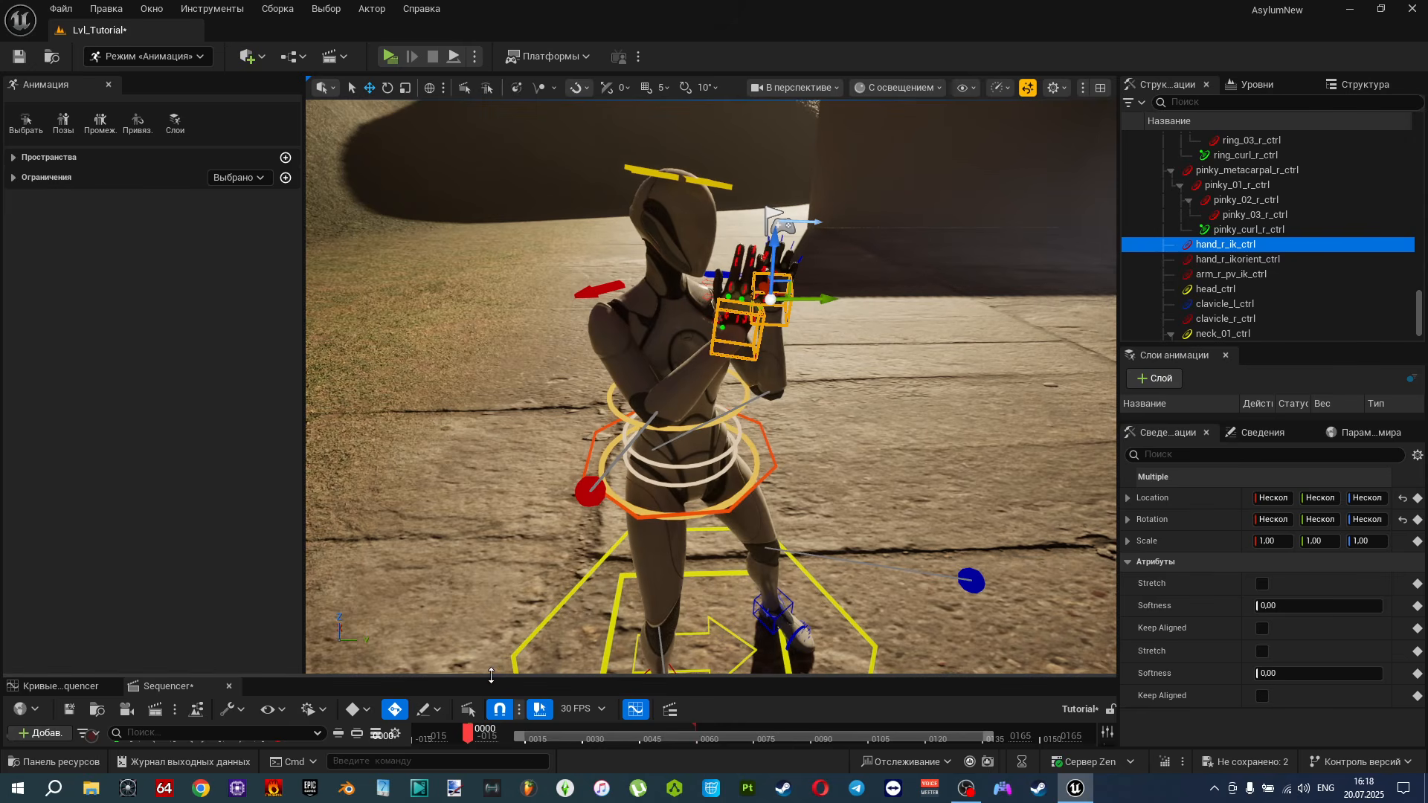
Enlarge the sequence timeline and extend the playback range to end at frame 120.
left_click_drag(496, 674, 494, 402)
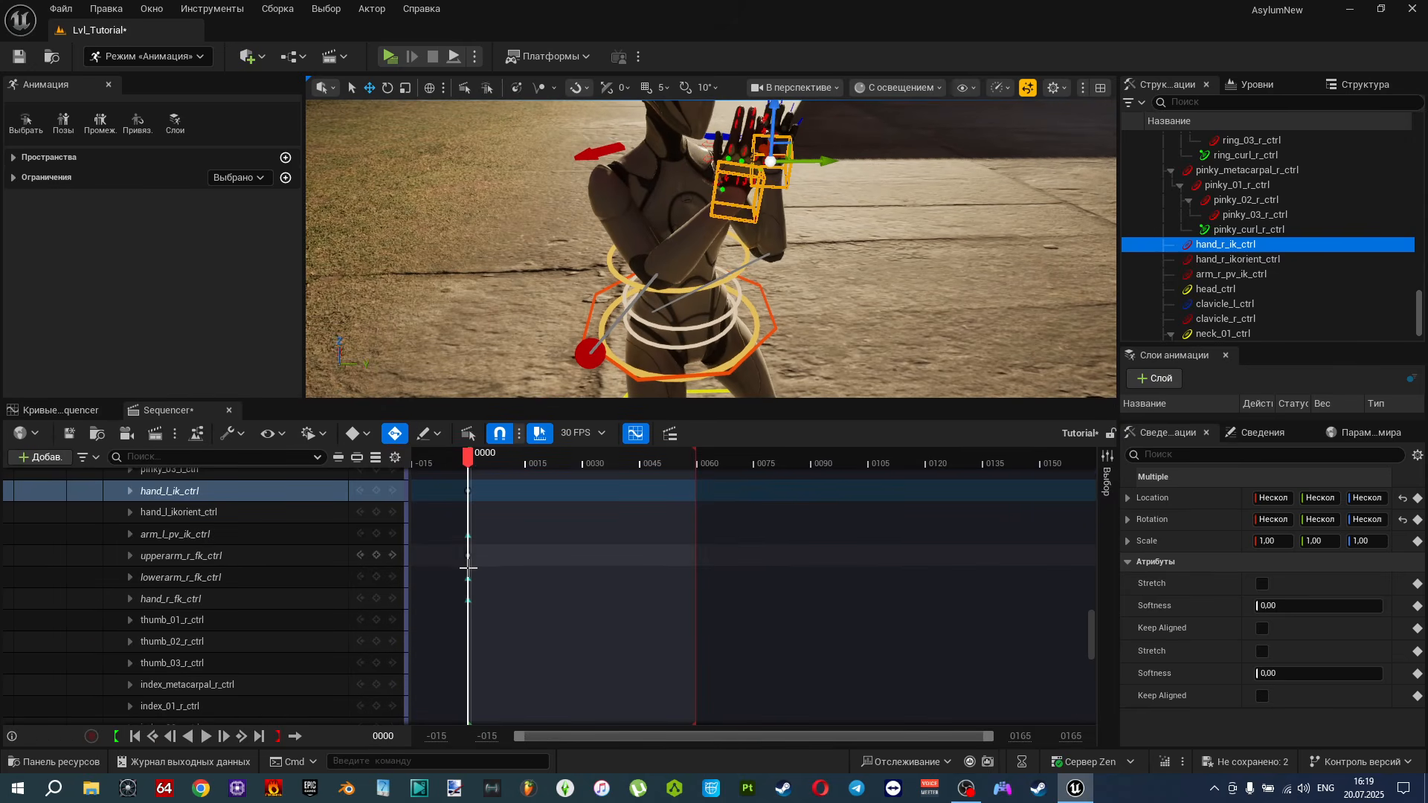
scroll(468, 568, "down", 4)
left_click_drag(1092, 644, 1123, 471)
left_click_drag(747, 400, 731, 594)
key("d")
right_click_drag(766, 463, 766, 463)
key("s")
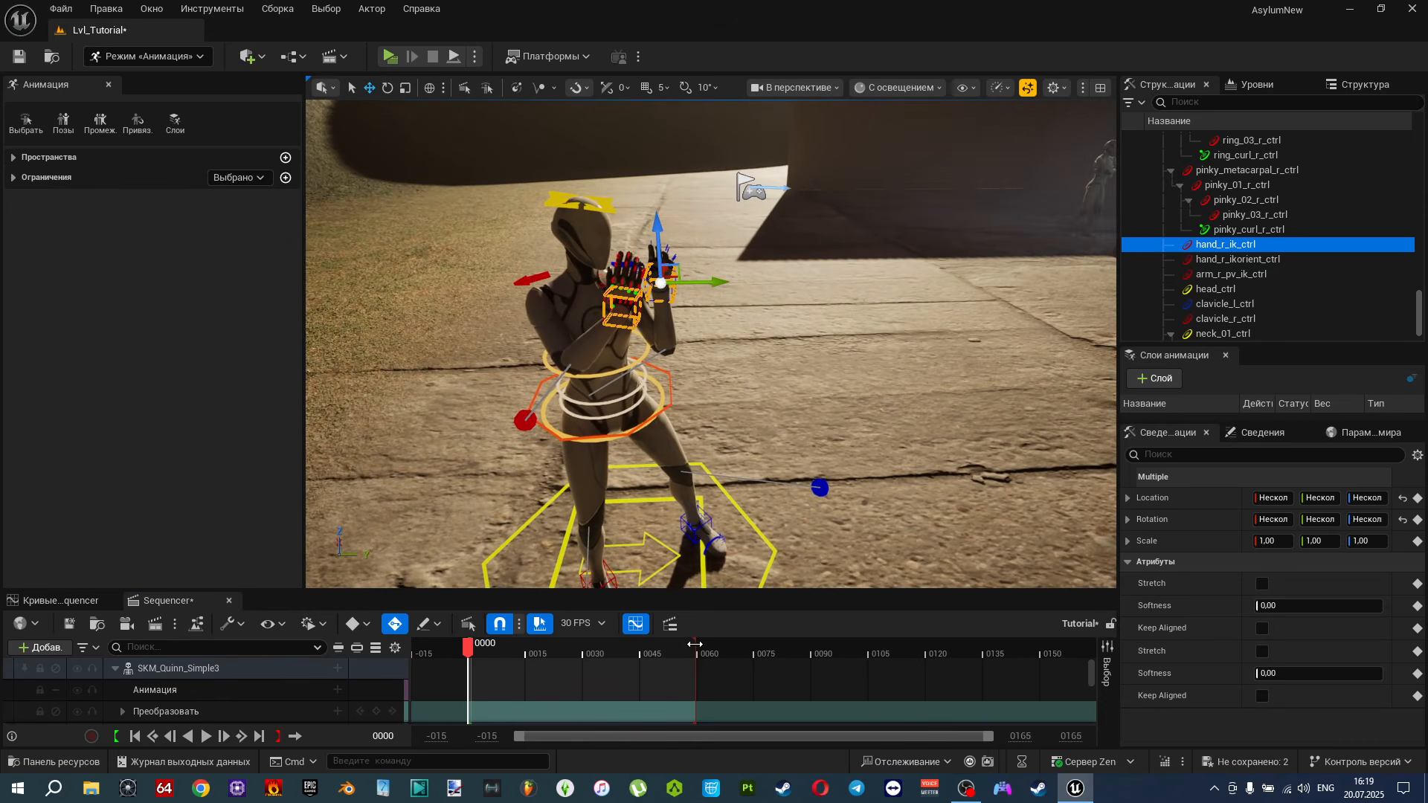
left_click_drag(696, 644, 930, 664)
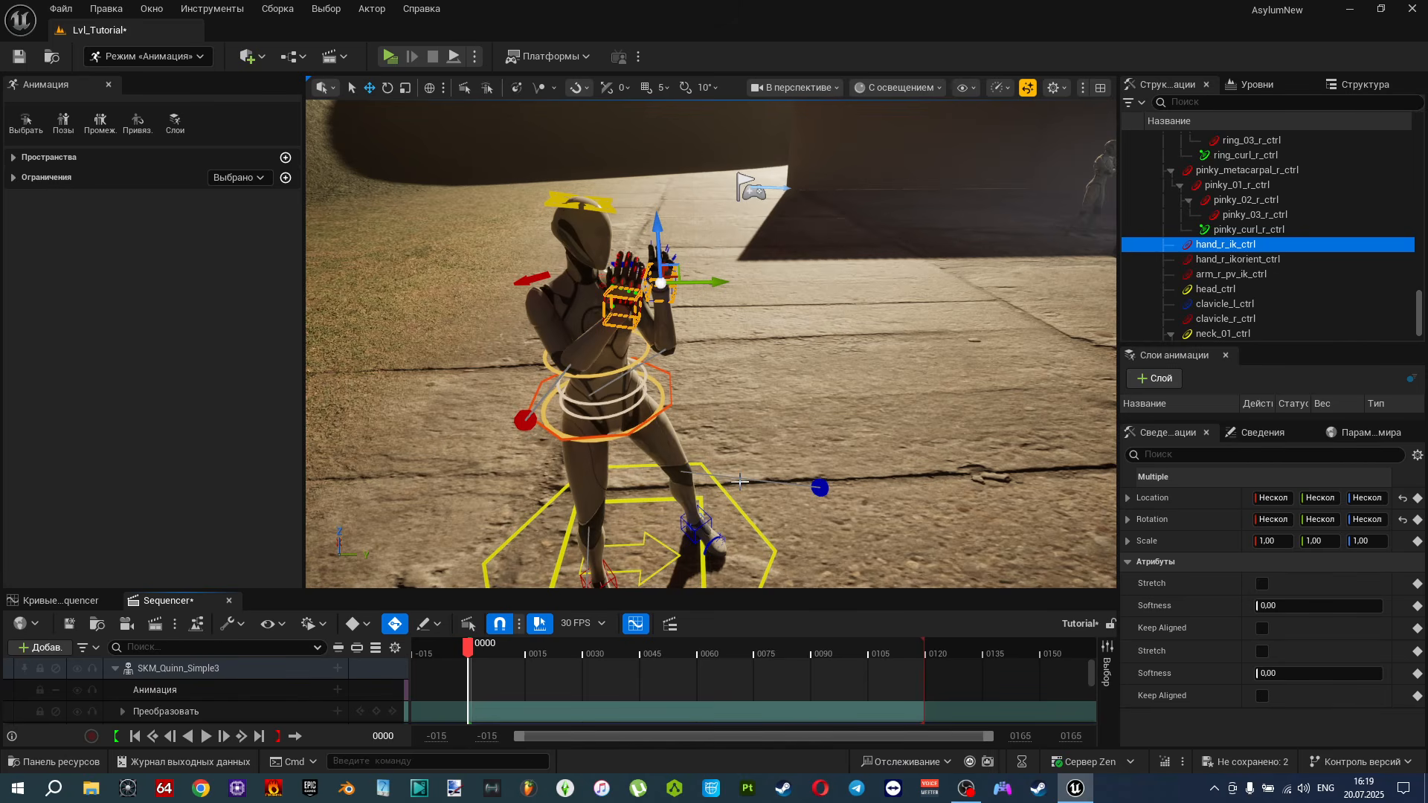
Collapse the CR_Mannequin_Body track and key the starting pose on it at frame 120.
right_click_drag(739, 482, 740, 528)
left_click_drag(621, 590, 616, 455)
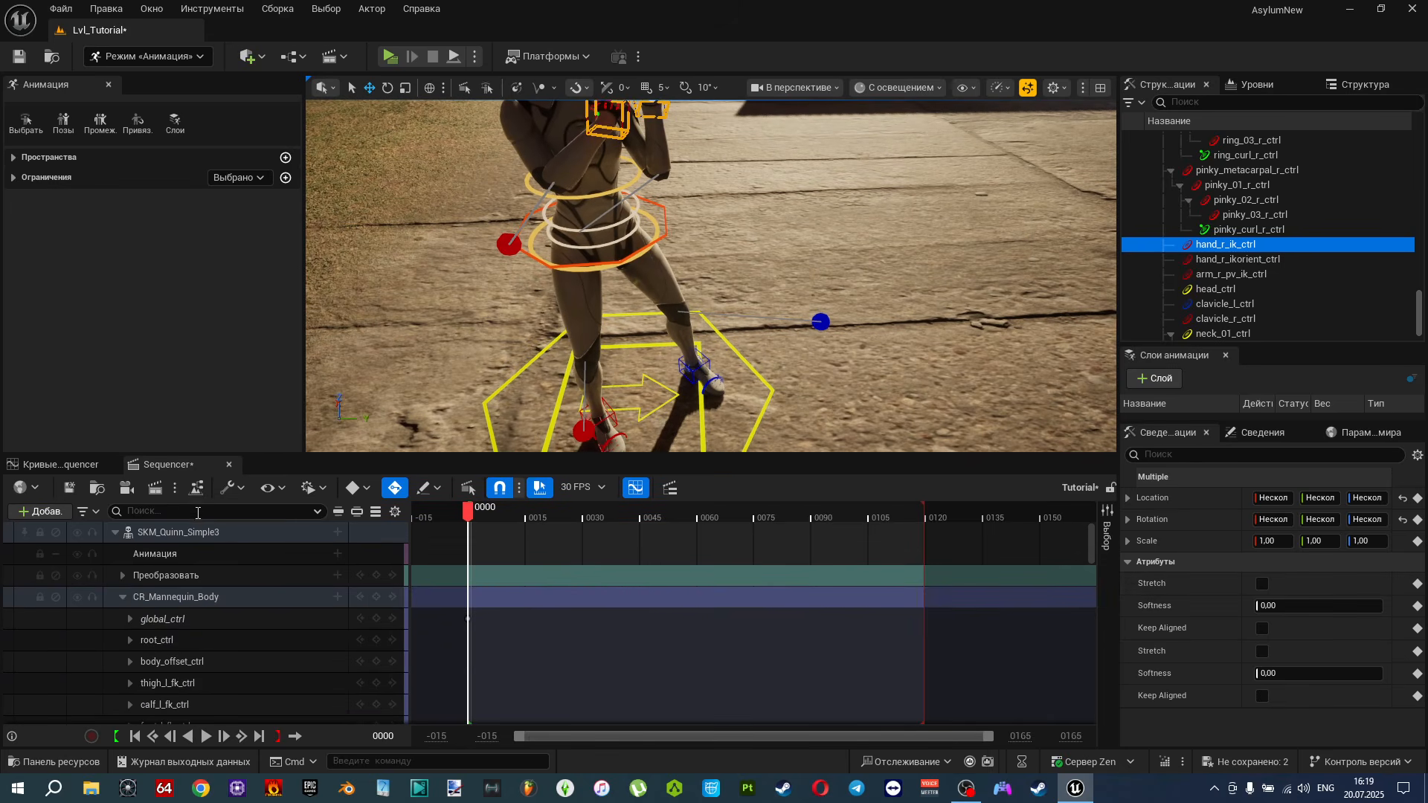
left_click(122, 596)
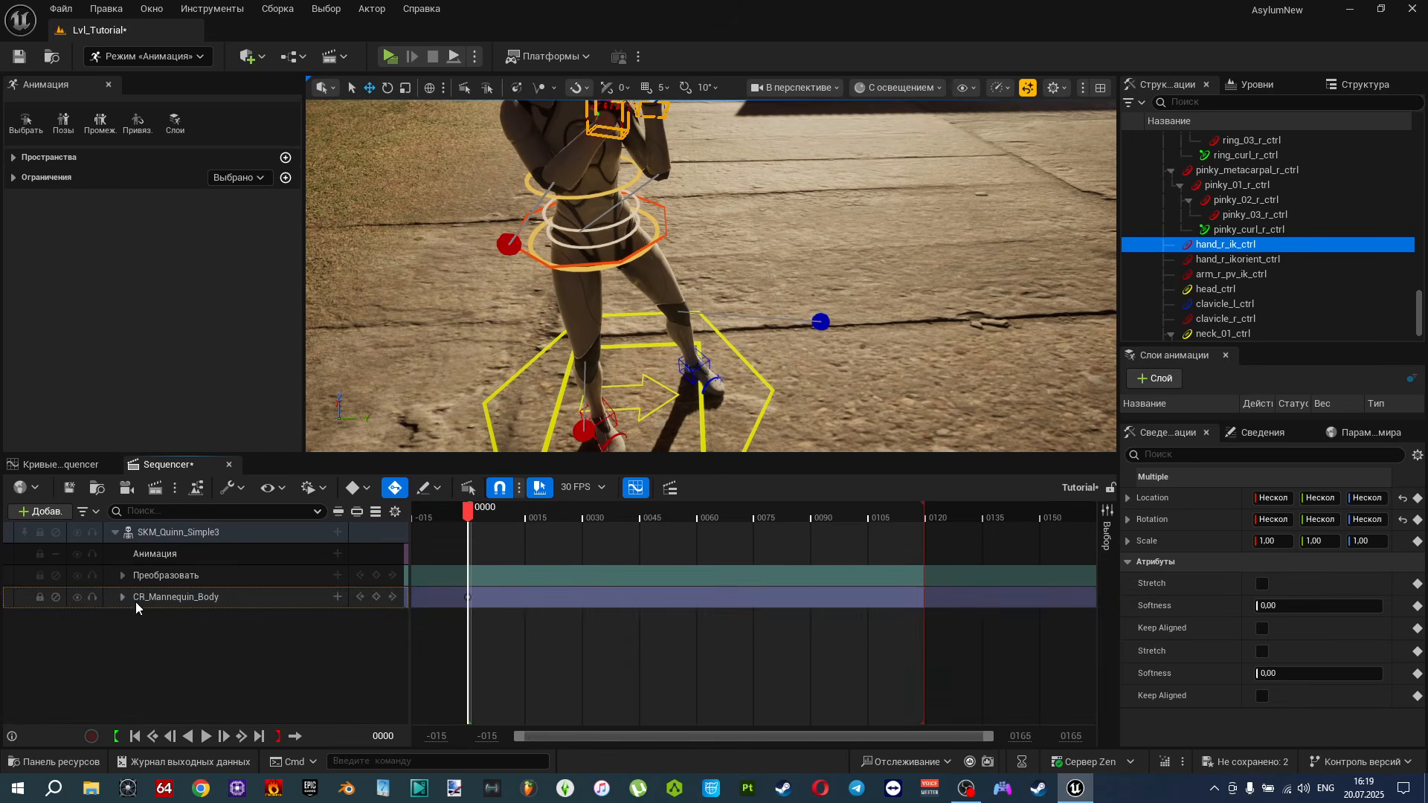
left_click(455, 593)
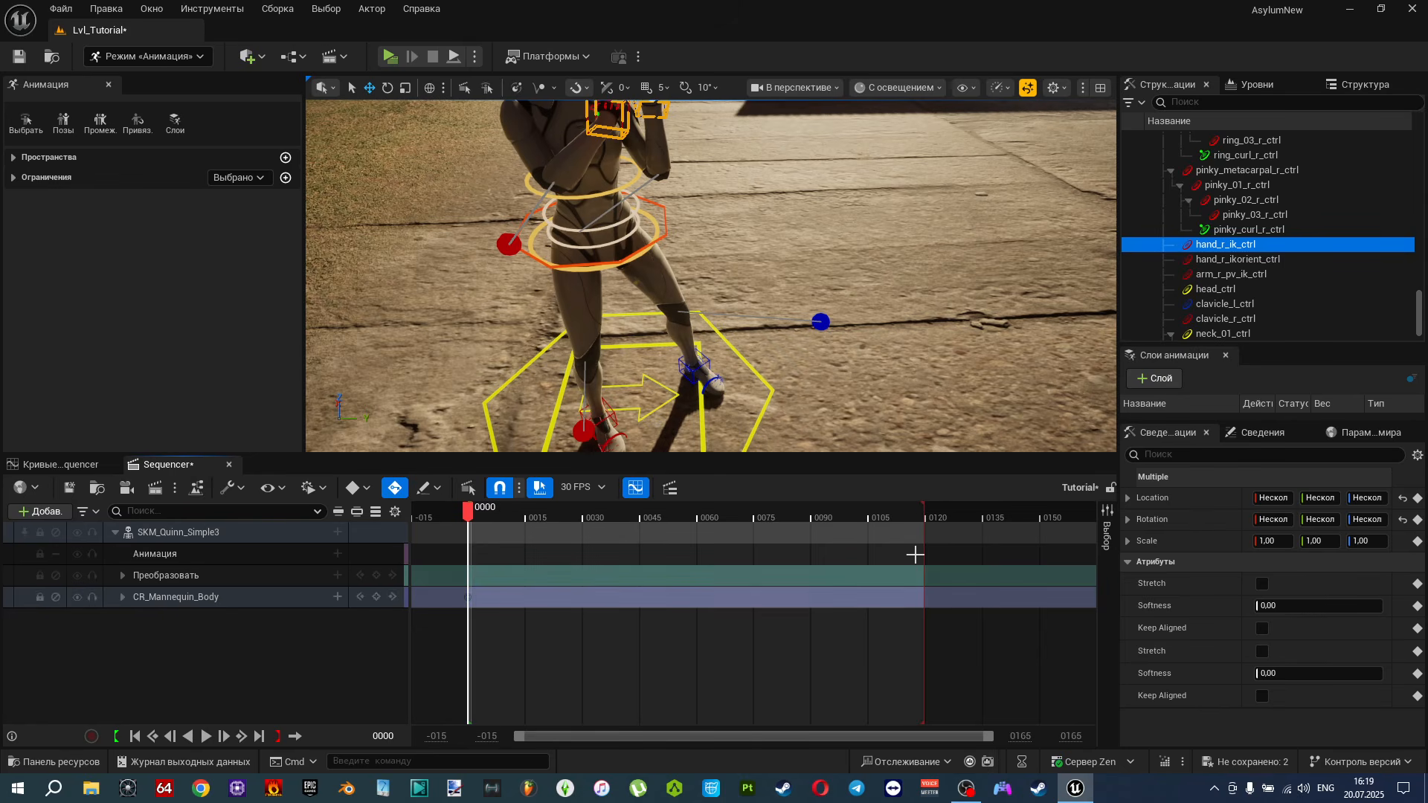
left_click(924, 506)
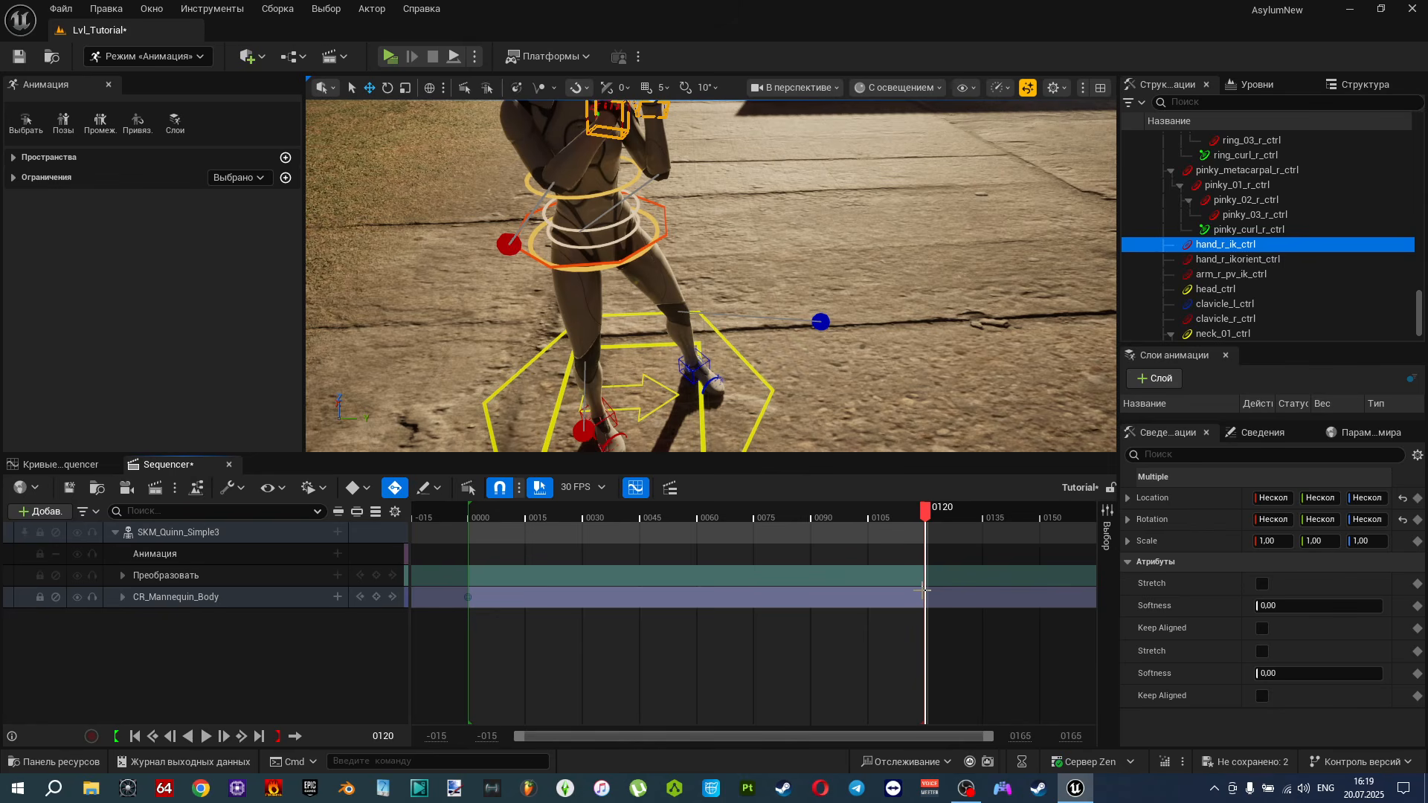
key("Return")
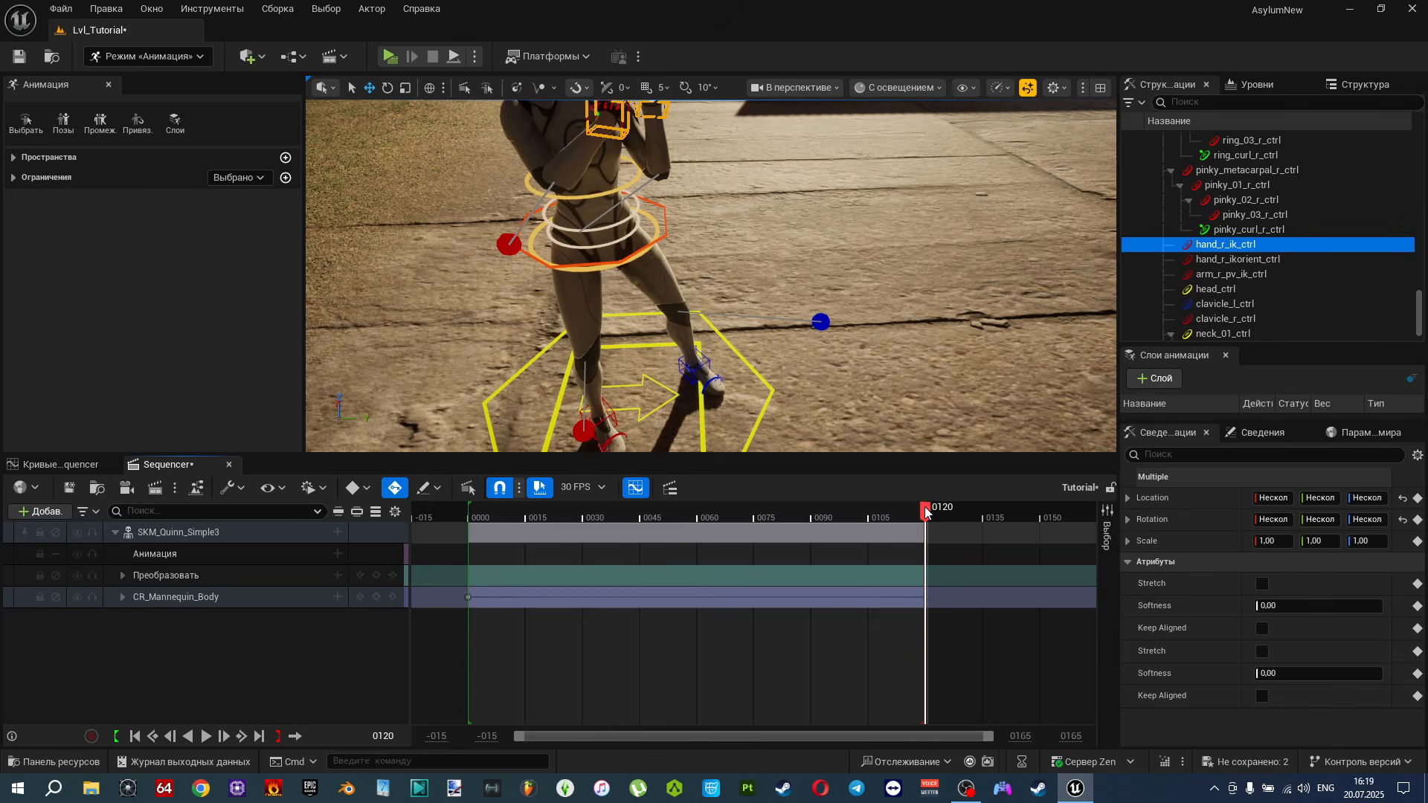
Scrub back through the sequence and set the current time to frame 60.
left_click_drag(925, 510, 610, 587)
left_click_drag(900, 581, 653, 584)
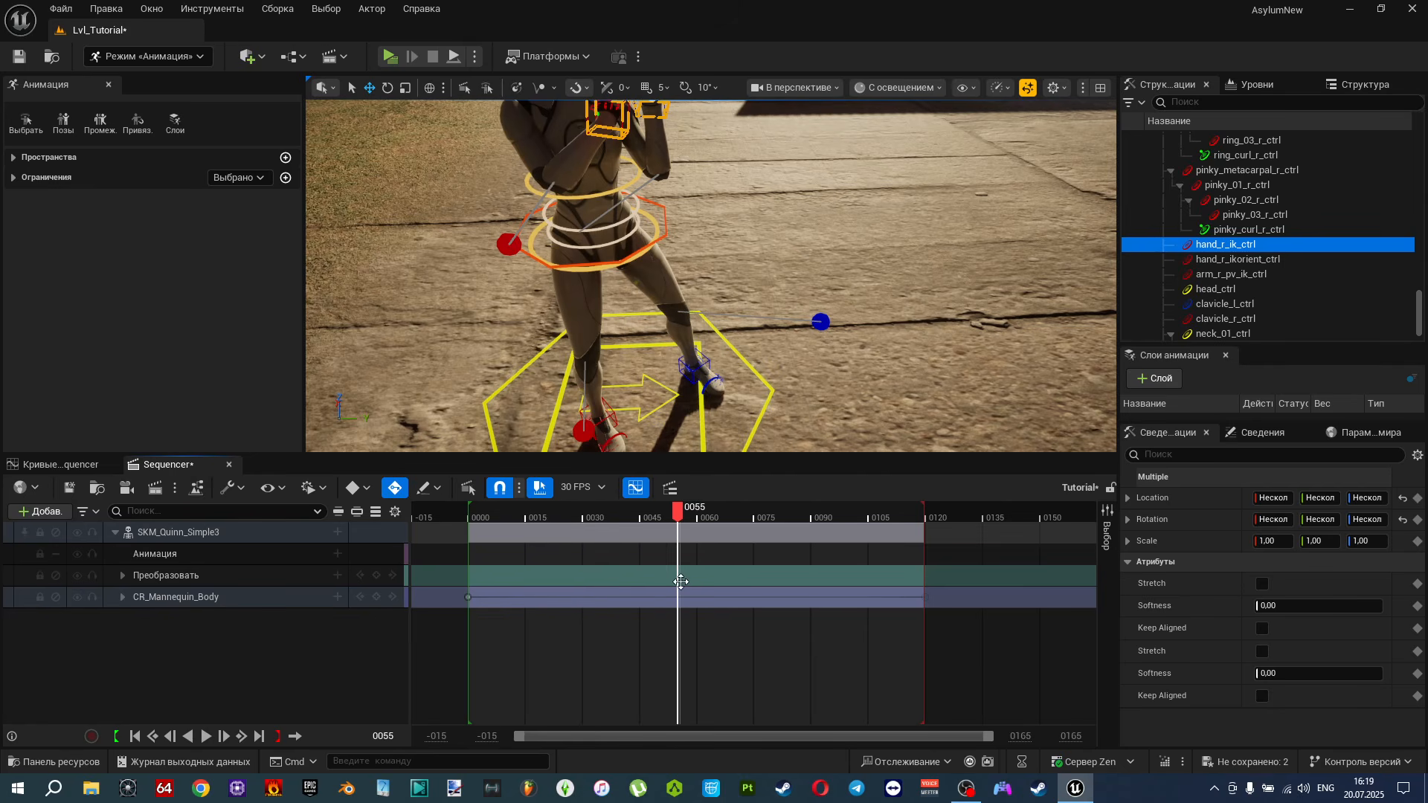
key("f")
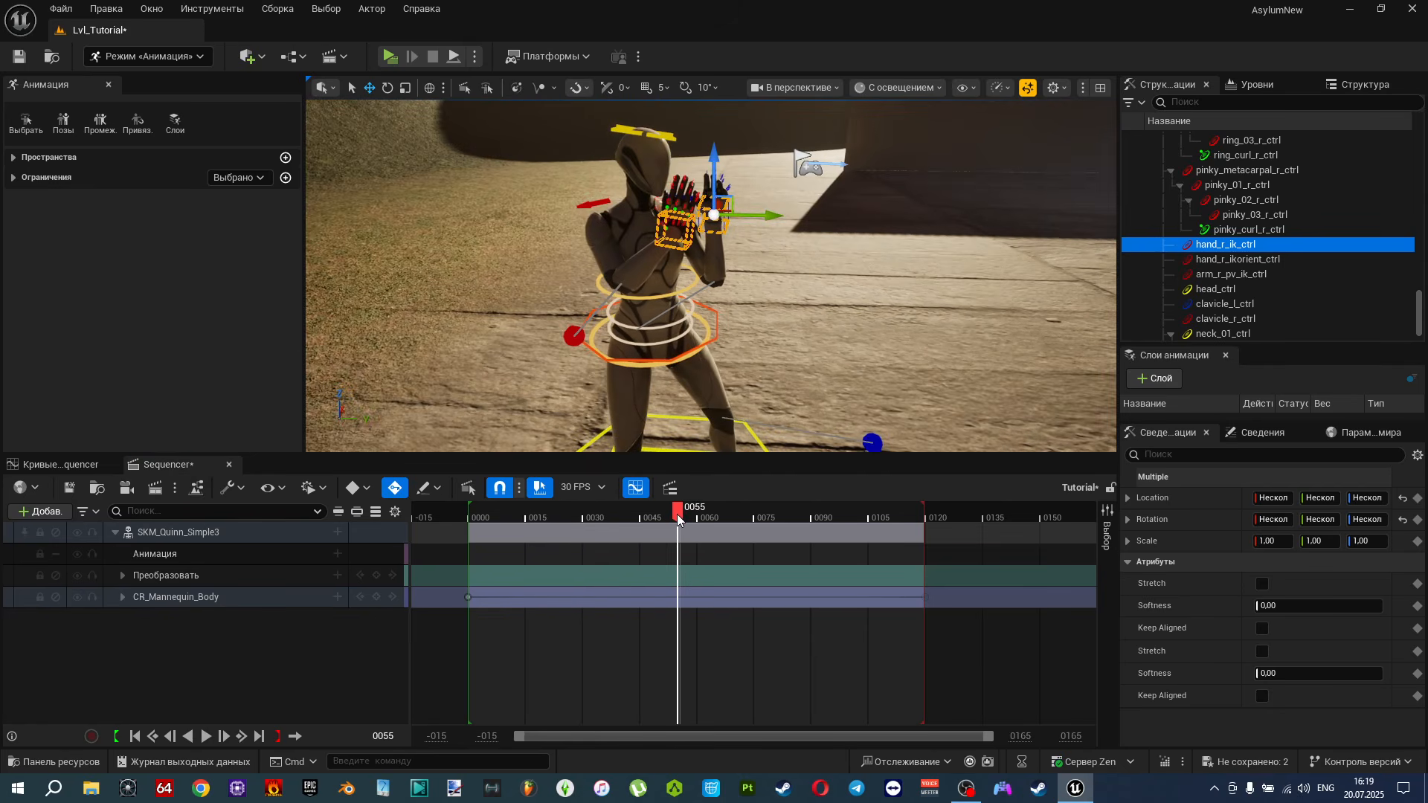
left_click_drag(676, 515, 698, 515)
Extend the right hand forward at frame 60 by moving hand_r_ik_ctrl to about -24.33, 53.02, 5.11.
right_click_drag(721, 401, 718, 442)
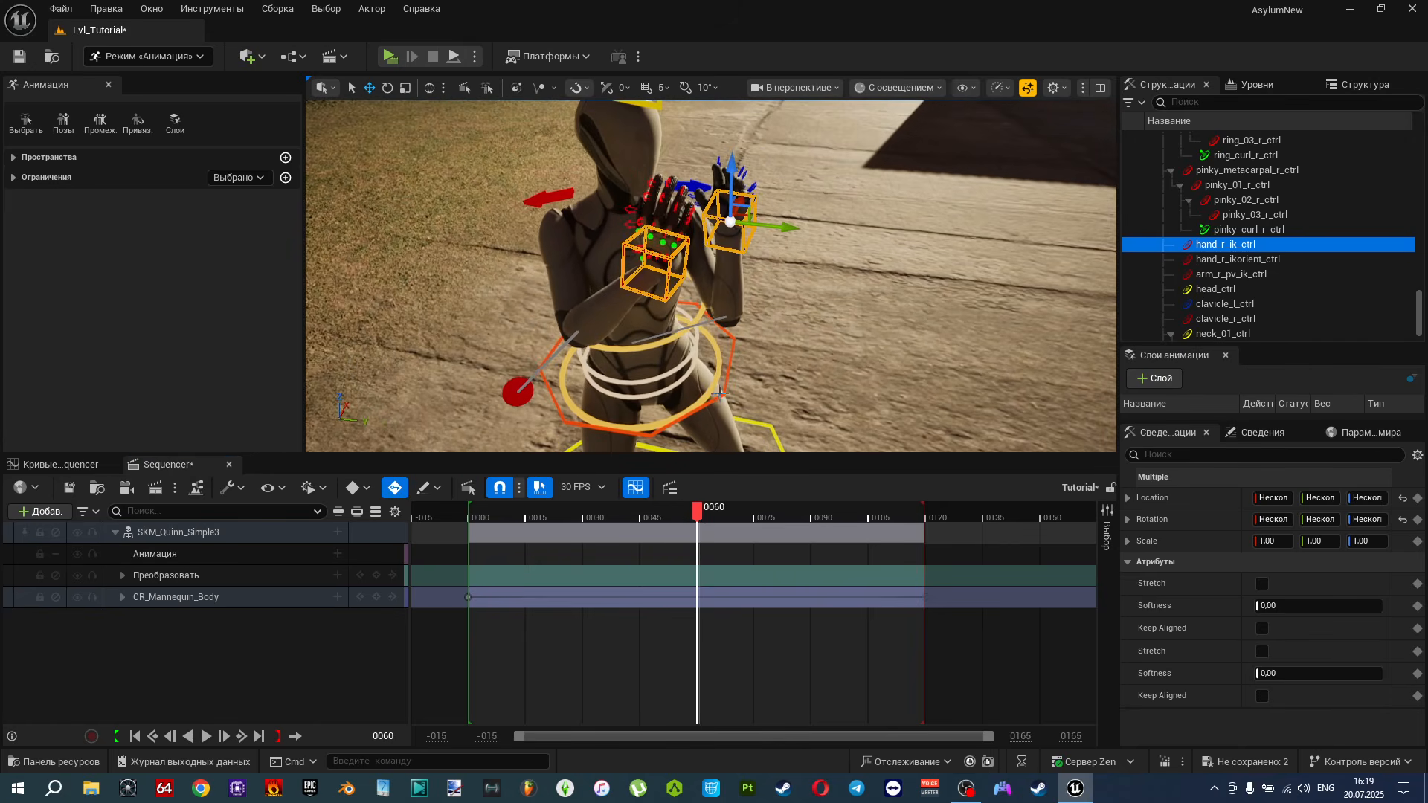
right_click_drag(718, 297, 717, 334)
left_click(716, 262)
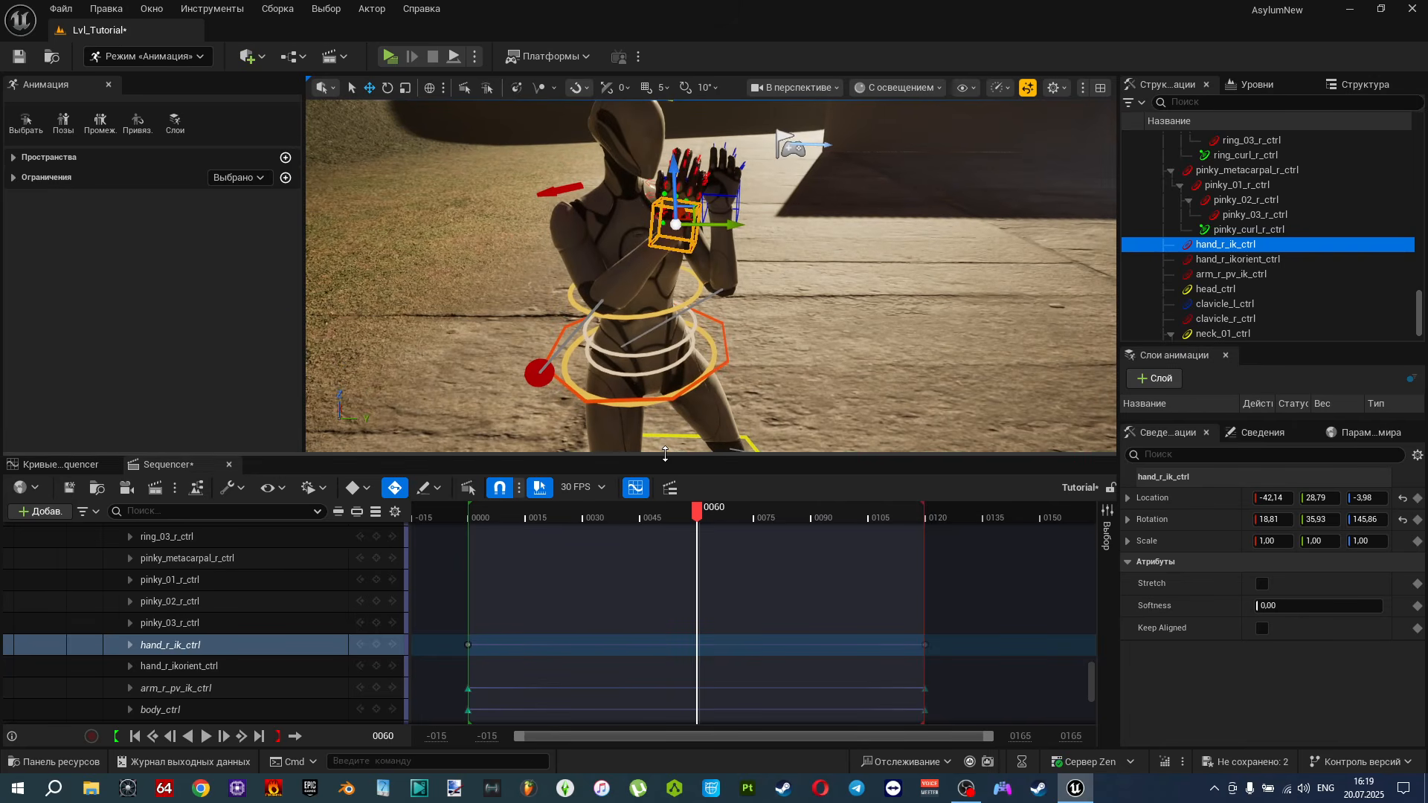
left_click_drag(666, 453, 665, 638)
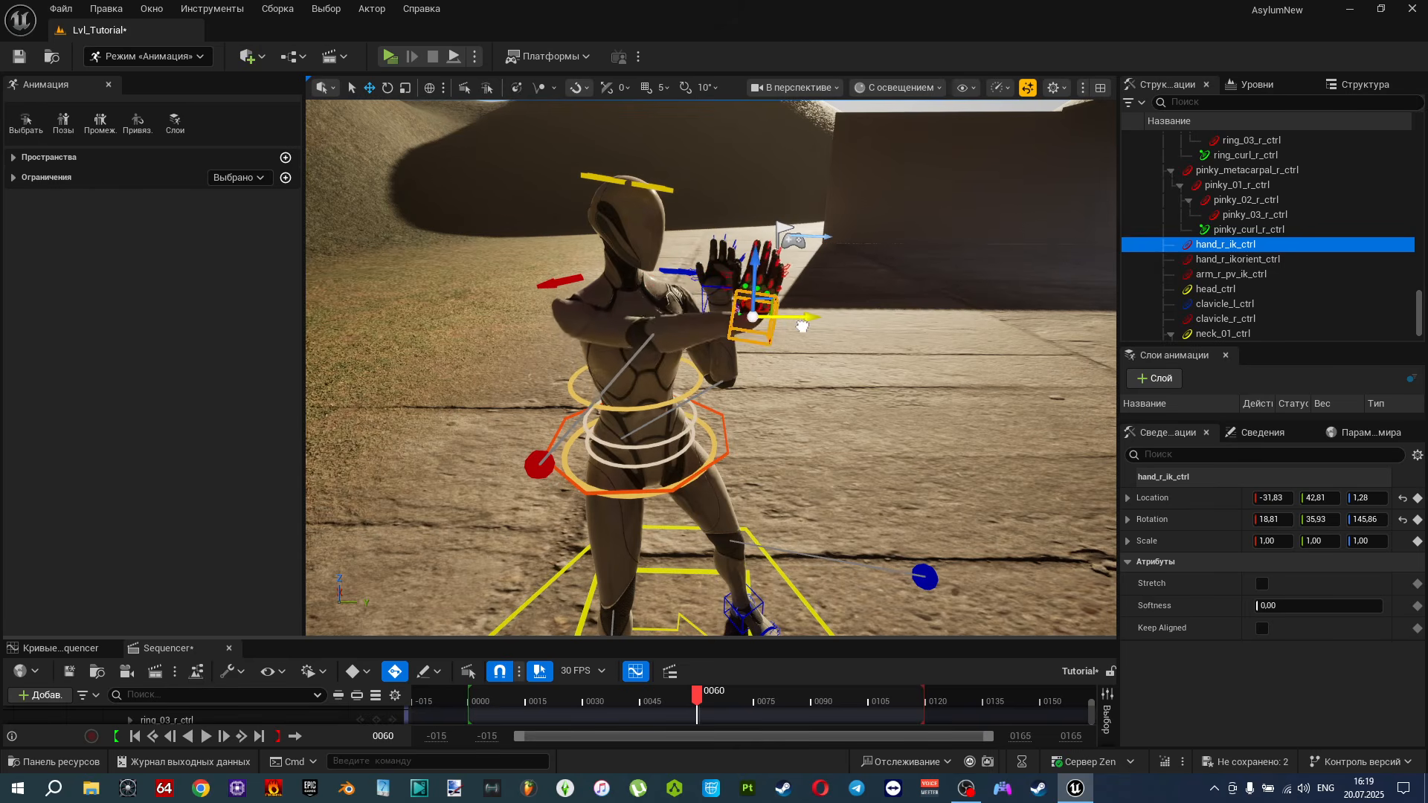
right_click_drag(851, 336, 851, 364)
right_click_drag(728, 408, 729, 408)
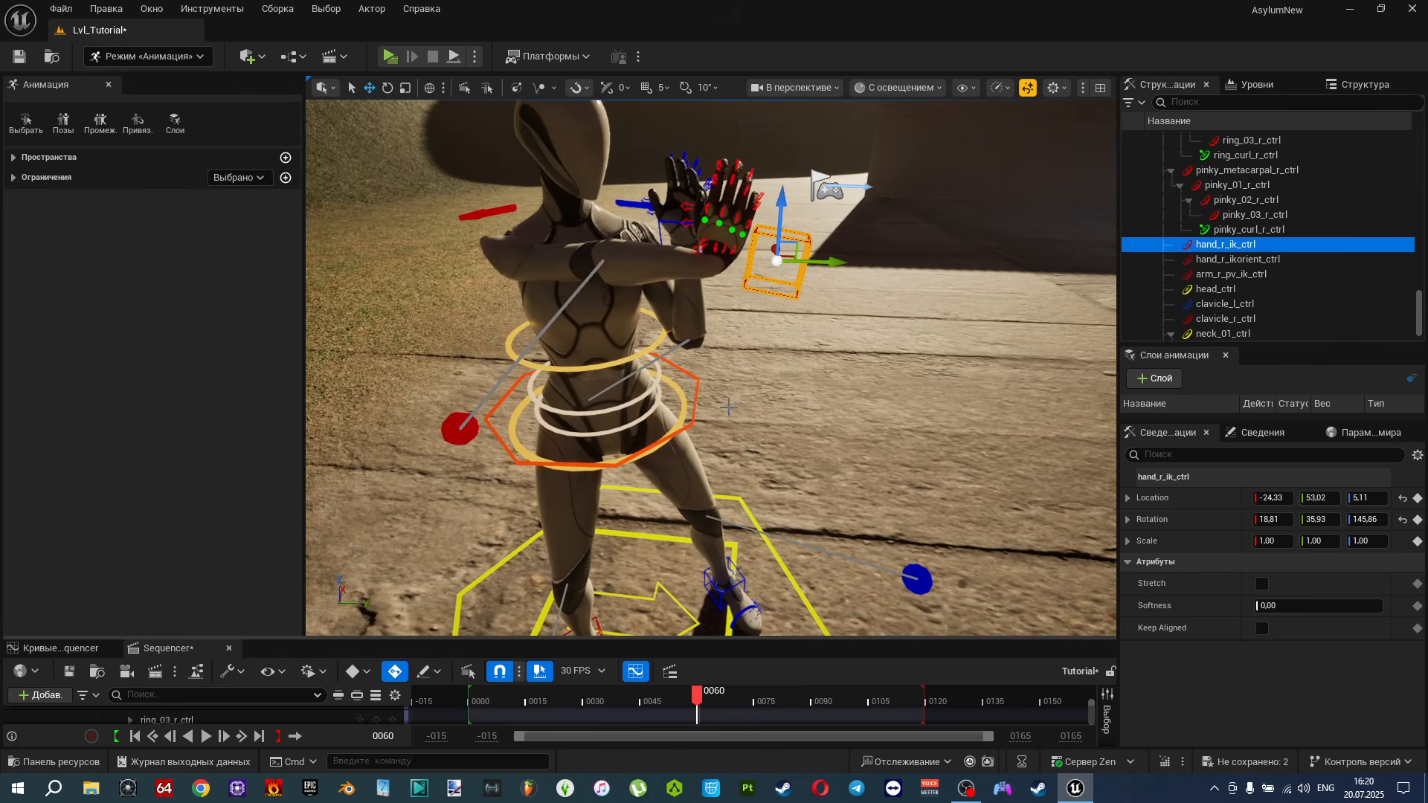
Twist the torso into the strike by rotating body_ctrl to about 12.93, 2.90, 10.44 at frame 60.
left_click(692, 417)
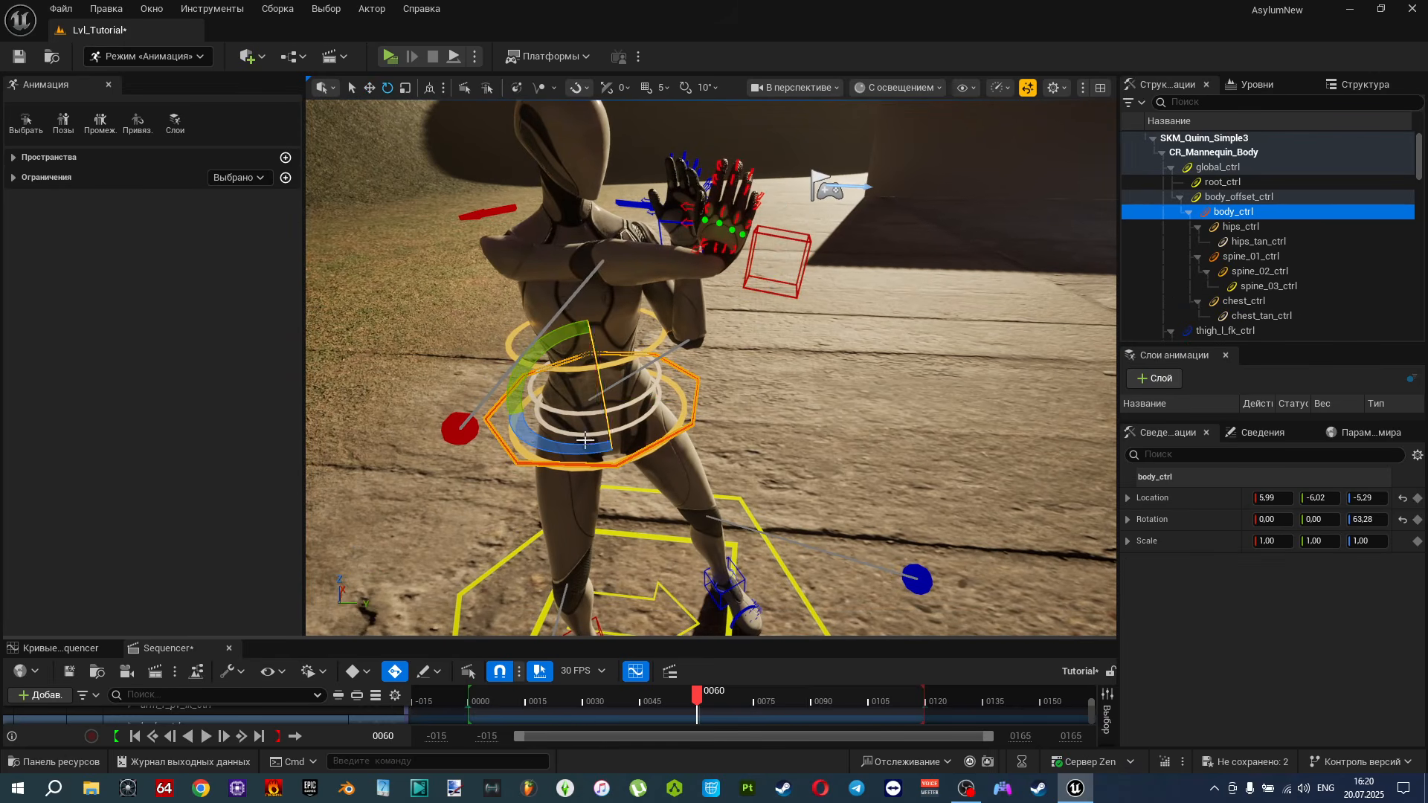
left_click_drag(556, 446, 522, 446)
right_click_drag(576, 420, 576, 420)
left_click_drag(668, 386, 674, 414)
left_click_drag(596, 495, 646, 499)
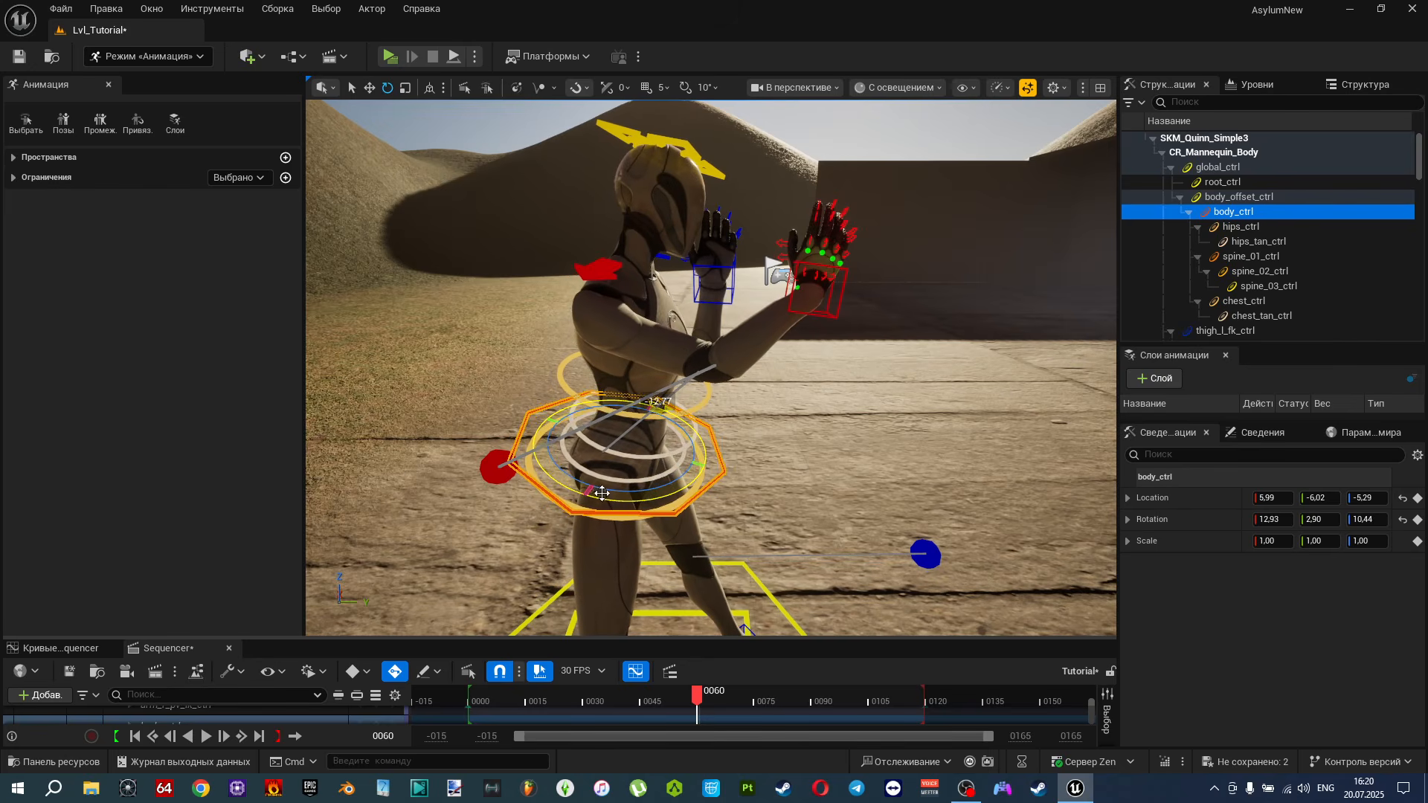
Move body_ctrl forward and down to about 5.99, 6.11, -8.92 and refine its rotation to about 12.42, 4.65, 2.66.
left_click_drag(672, 441, 698, 442)
mouse_move(698, 442)
right_mouse_down()
mouse_move(682, 462)
mouse_move(699, 480)
mouse_move(705, 443)
right_mouse_up()
key("s")
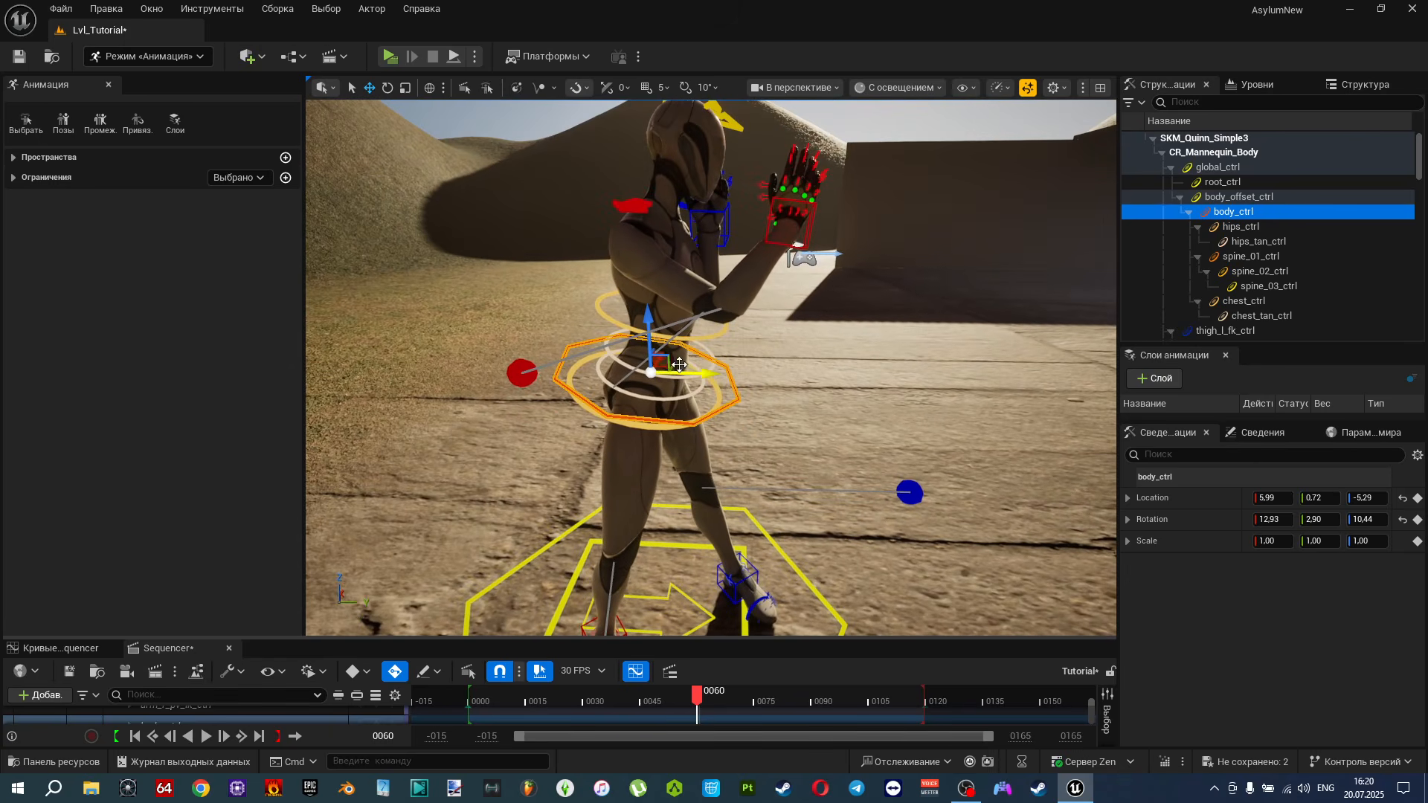
left_click_drag(670, 357, 688, 369)
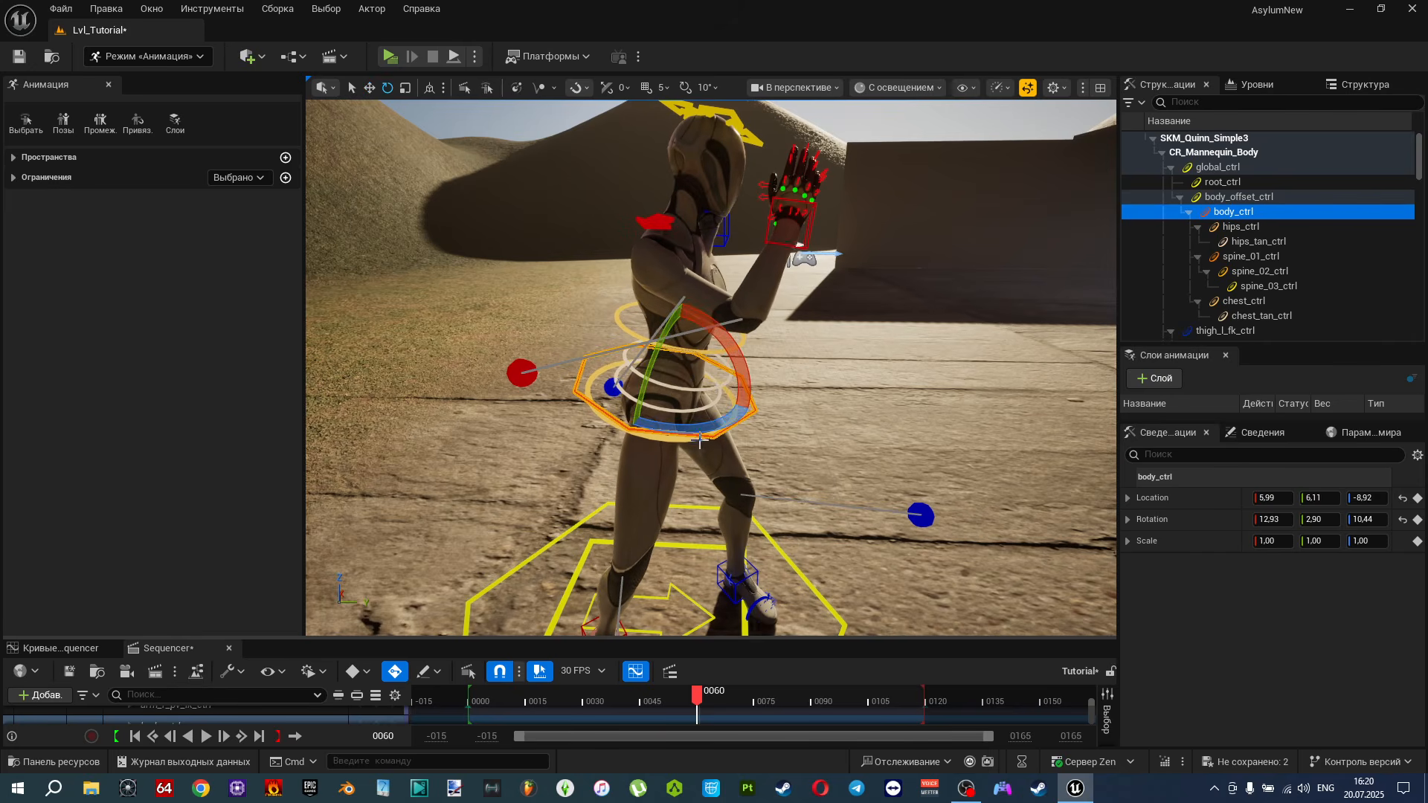
left_click_drag(686, 430, 669, 431)
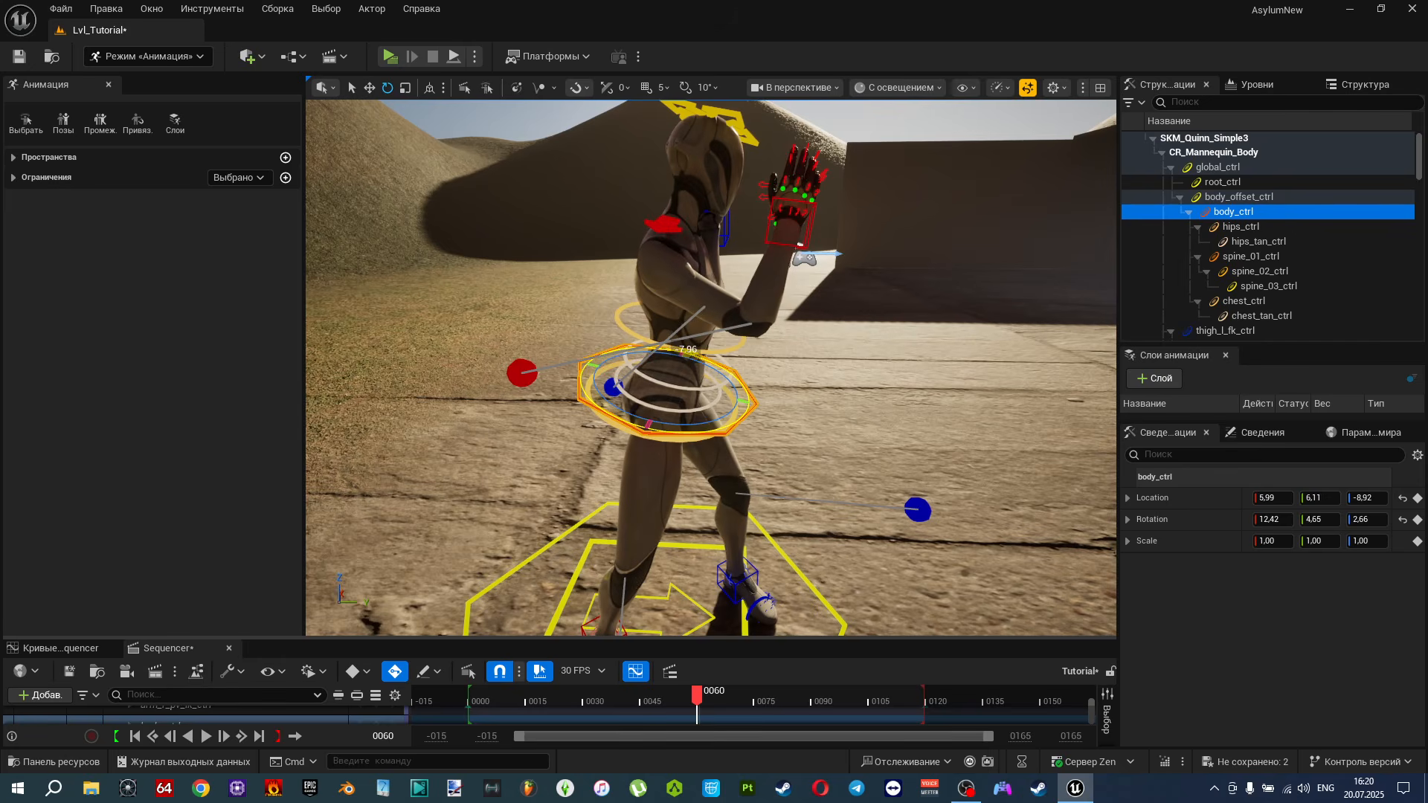
Push the right hand further out by moving hand_r_ik_ctrl to about -11.85, 63.90, 6.98.
left_click(800, 224)
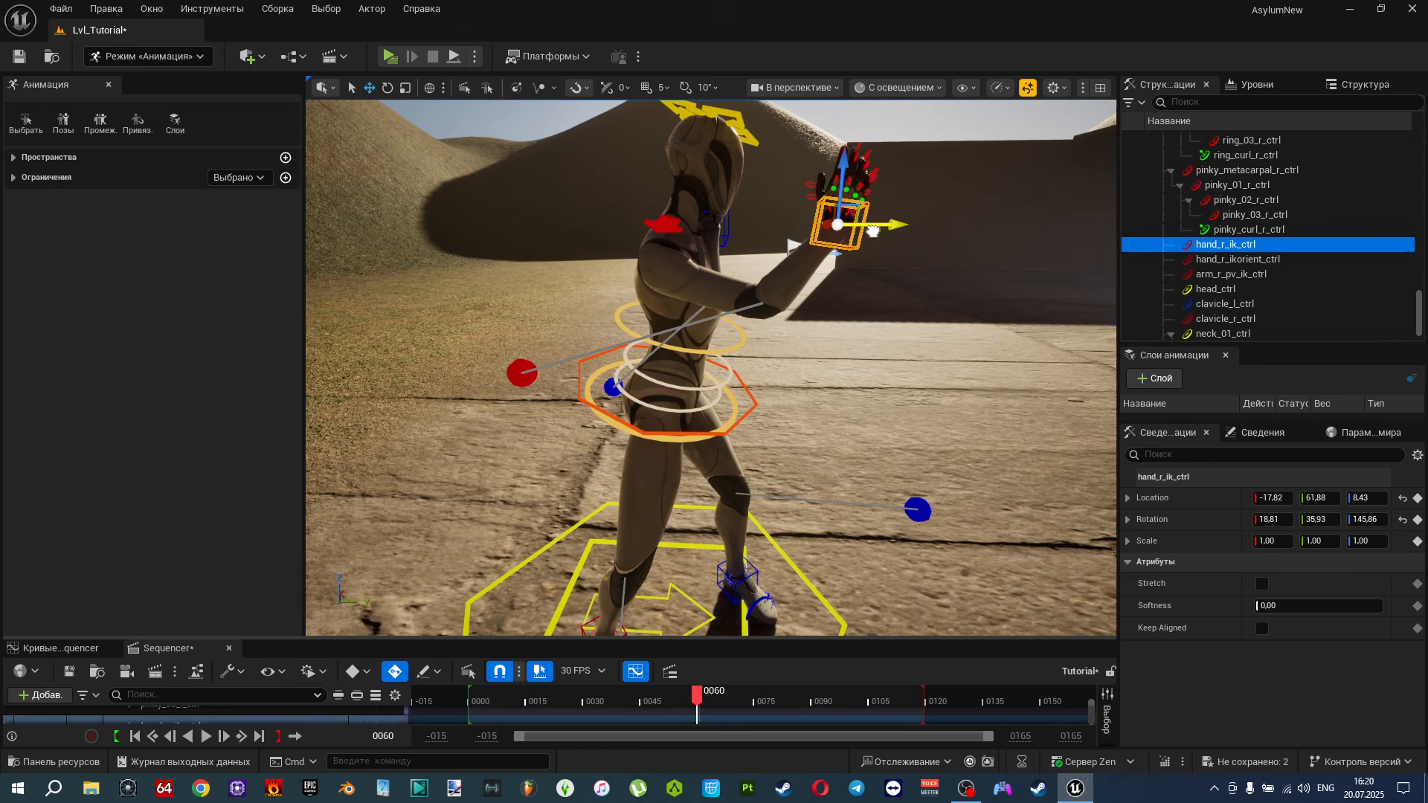
left_click_drag(851, 204, 869, 227)
key("w")
right_click_drag(869, 226, 865, 226)
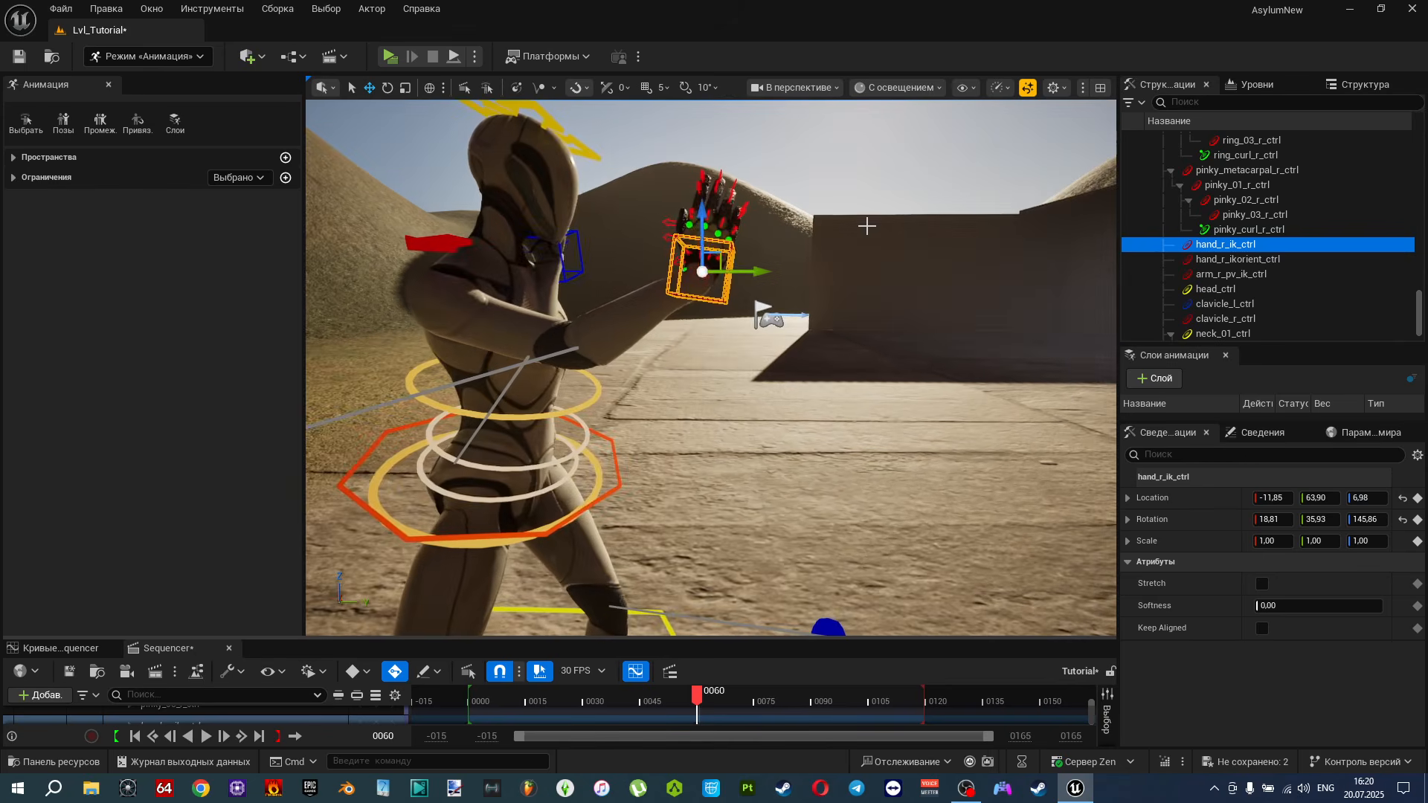
Turn the right wrist for the strike by rotating hand_r_ik_ctrl to about 103.33, 43.30, 147.89.
key("e")
left_click_drag(766, 319, 729, 347)
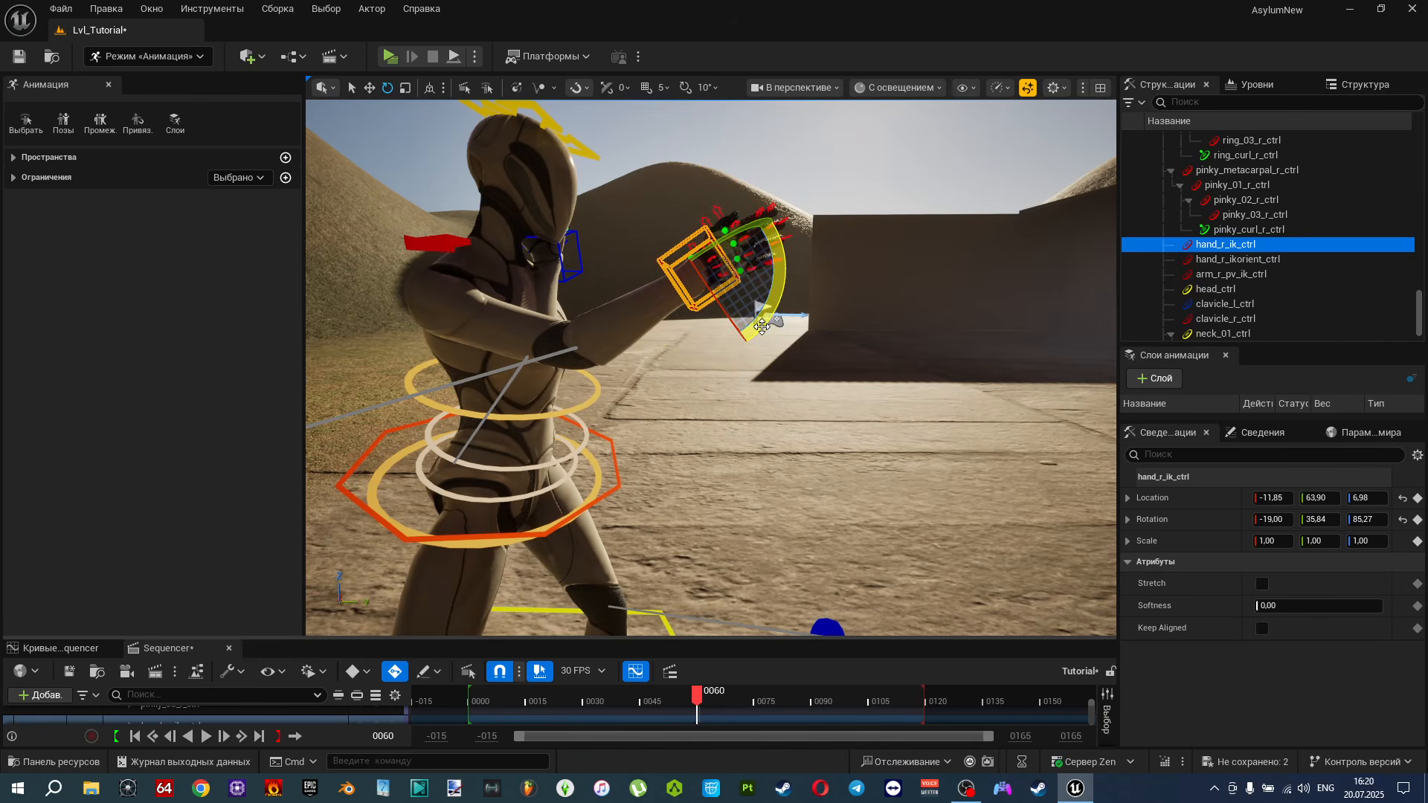
key("w")
mouse_move(775, 307)
right_mouse_down()
mouse_move(776, 327)
mouse_move(776, 306)
right_mouse_up()
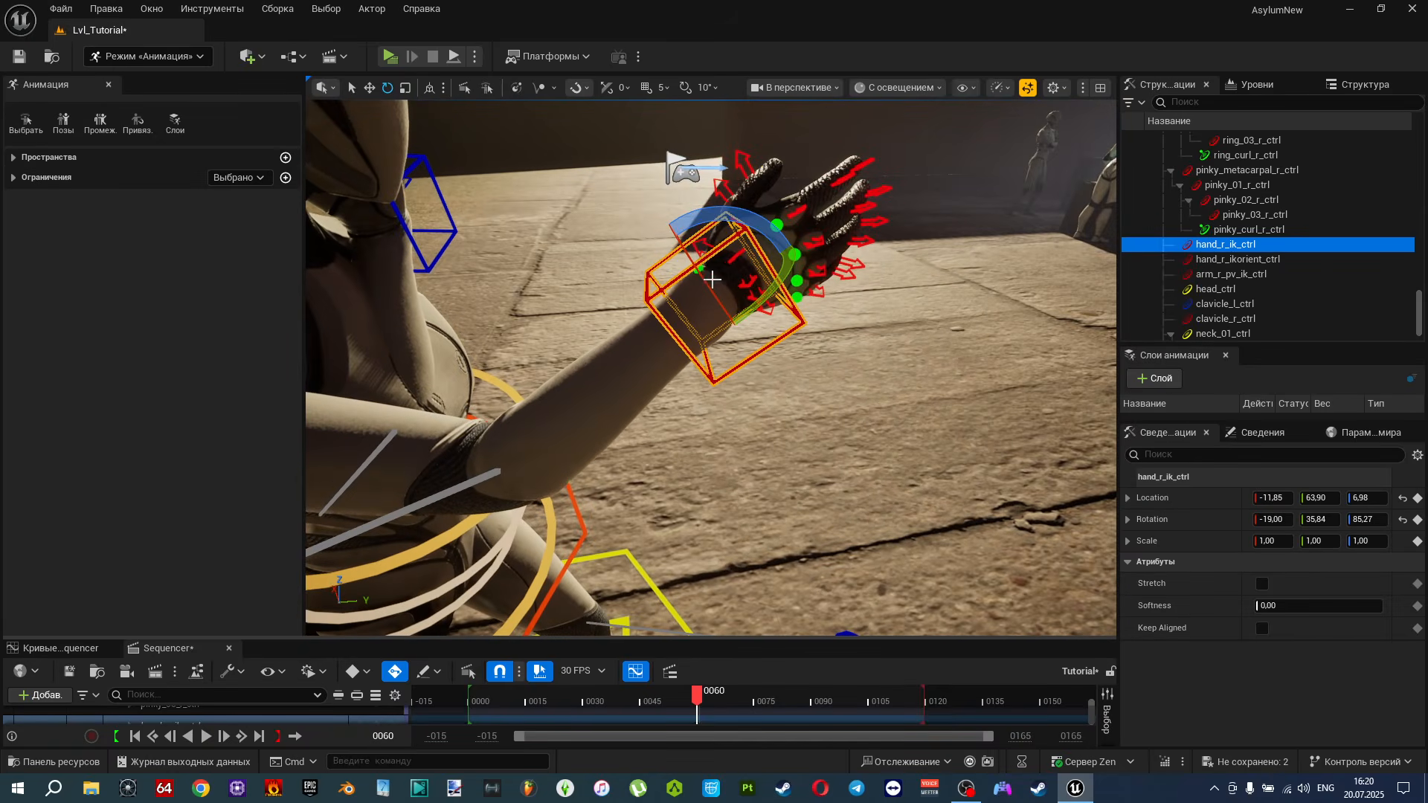
left_click_drag(704, 284, 744, 337)
mouse_move(765, 351)
right_mouse_down()
mouse_move(793, 361)
mouse_move(765, 351)
right_mouse_up()
left_click_drag(683, 320, 634, 334)
mouse_move(683, 318)
right_mouse_down()
mouse_move(667, 310)
mouse_move(669, 290)
mouse_move(684, 317)
right_mouse_up()
key("s")
key("r")
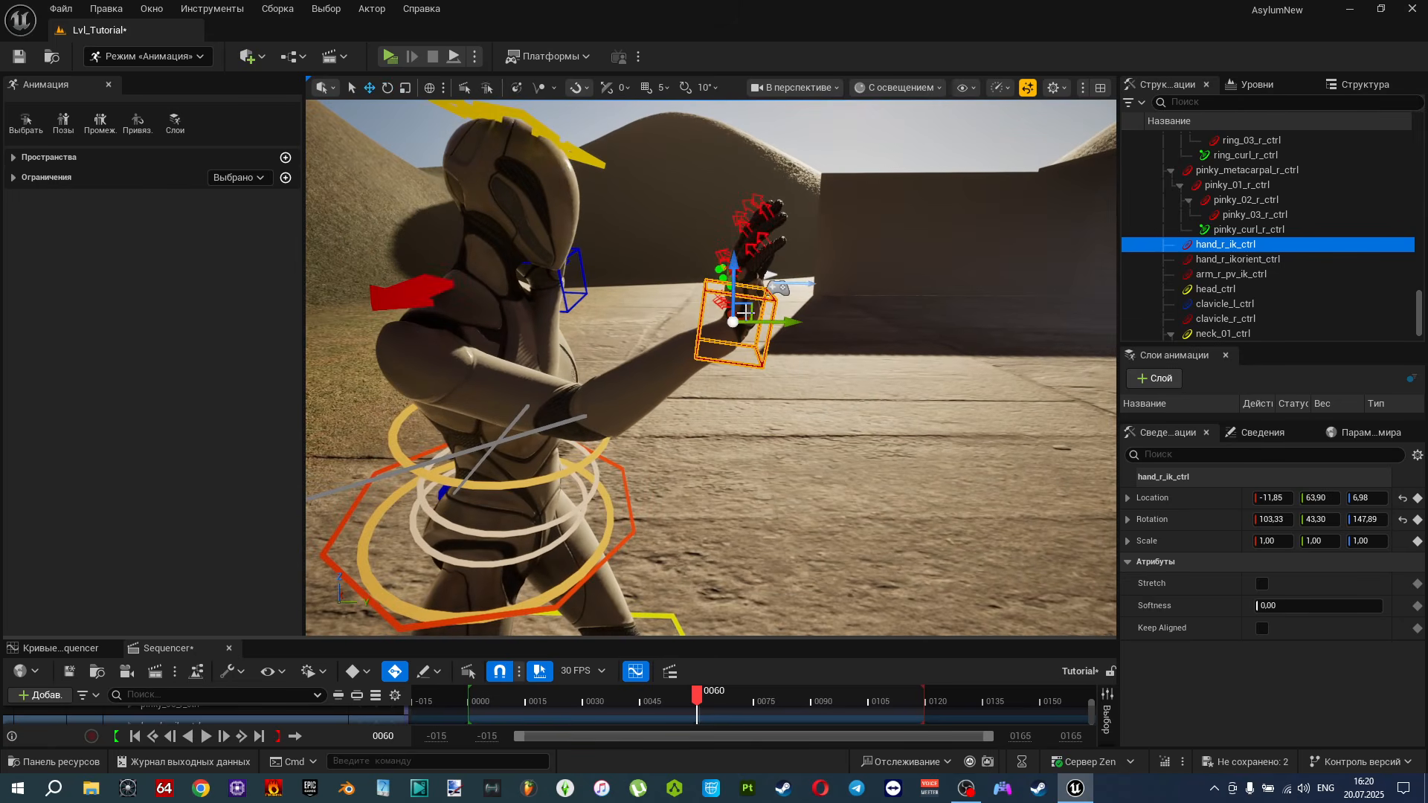
Move hand_r_ik_ctrl further out for the strike and rotate body_ctrl to about 11.68, 6.29, -5.03.
left_click_drag(744, 313, 778, 319)
left_click(609, 554)
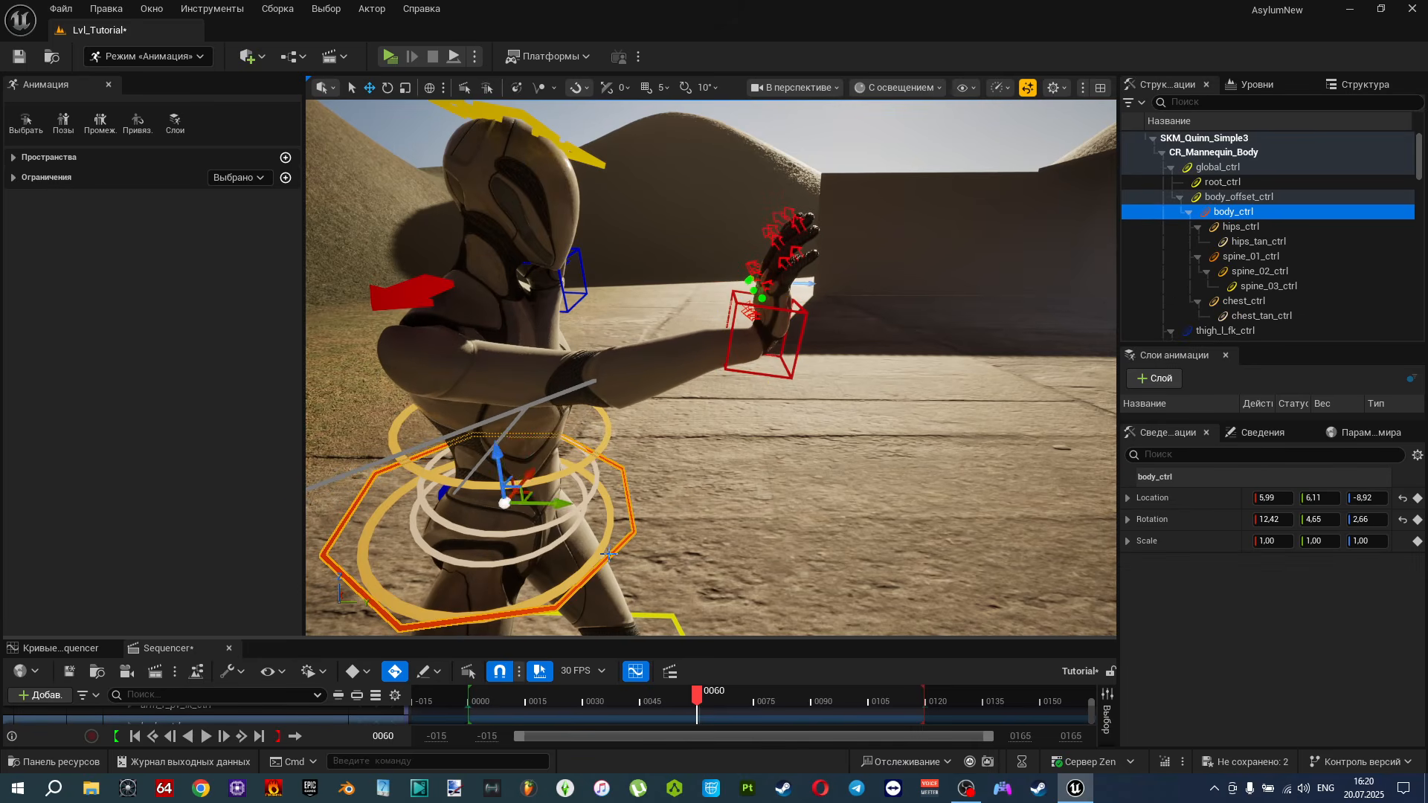
key("e")
left_click_drag(559, 546, 588, 534)
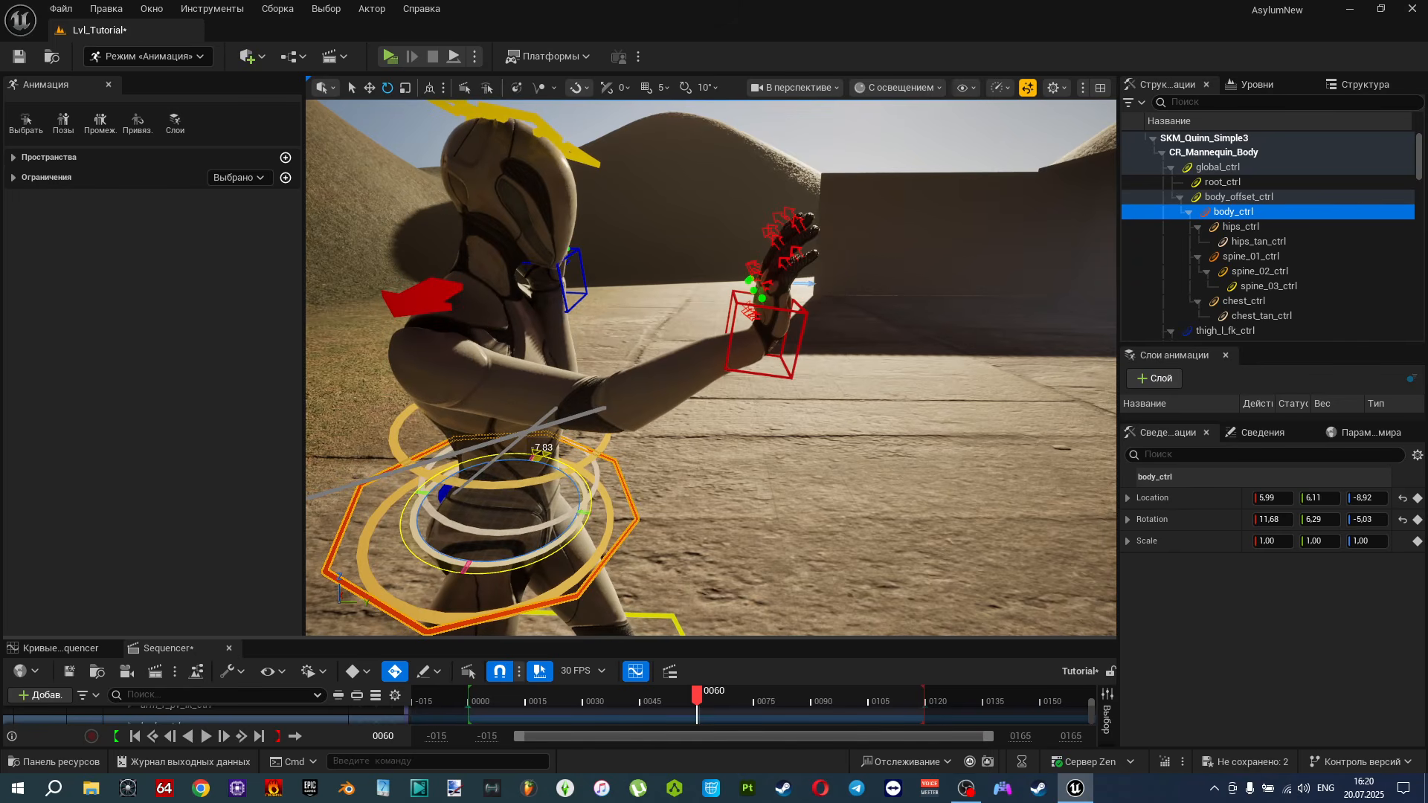
Move the guarding left hand away from the face by repositioning hand_l_ik_ctrl at frame 60.
key("d")
right_click_drag(587, 514, 453, 530)
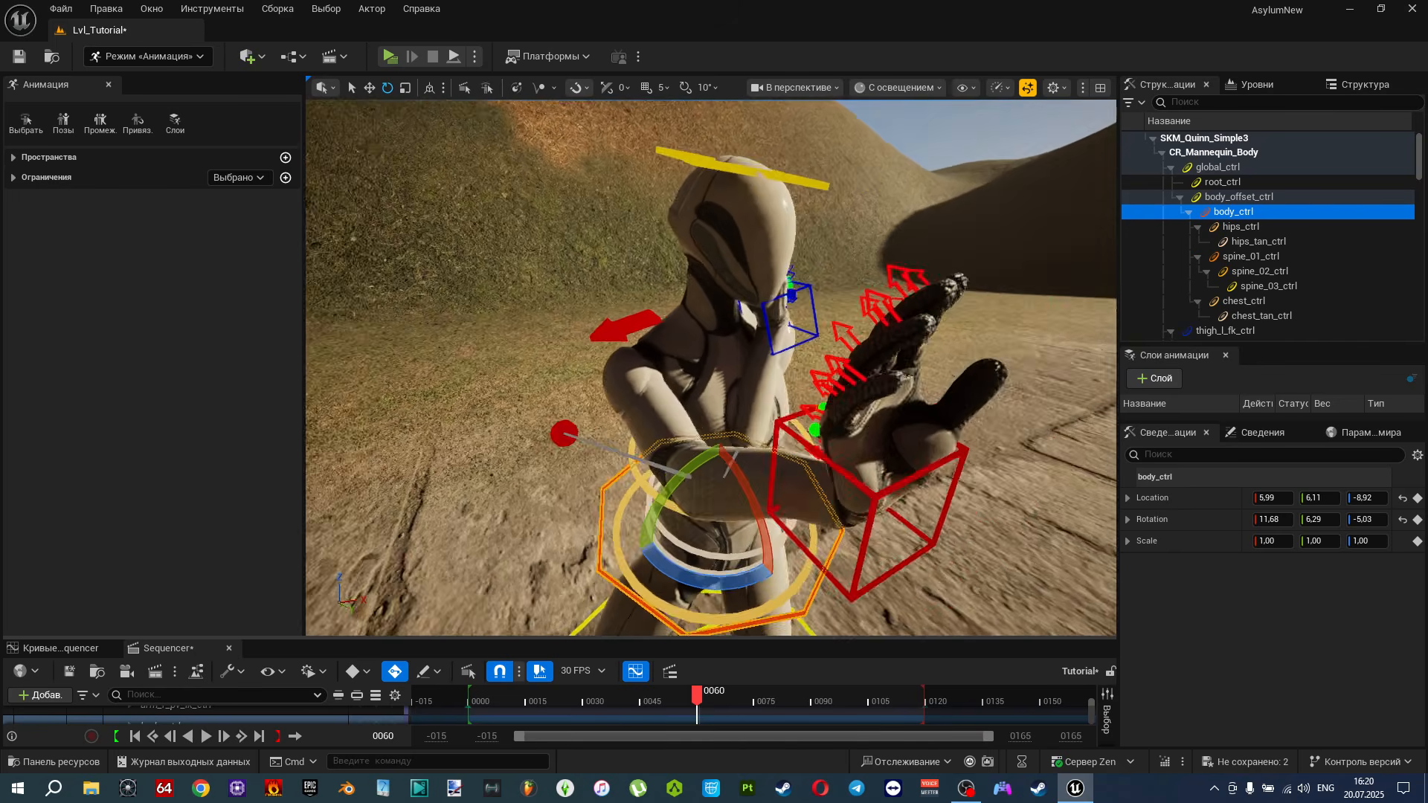
right_click_drag(832, 357, 513, 357)
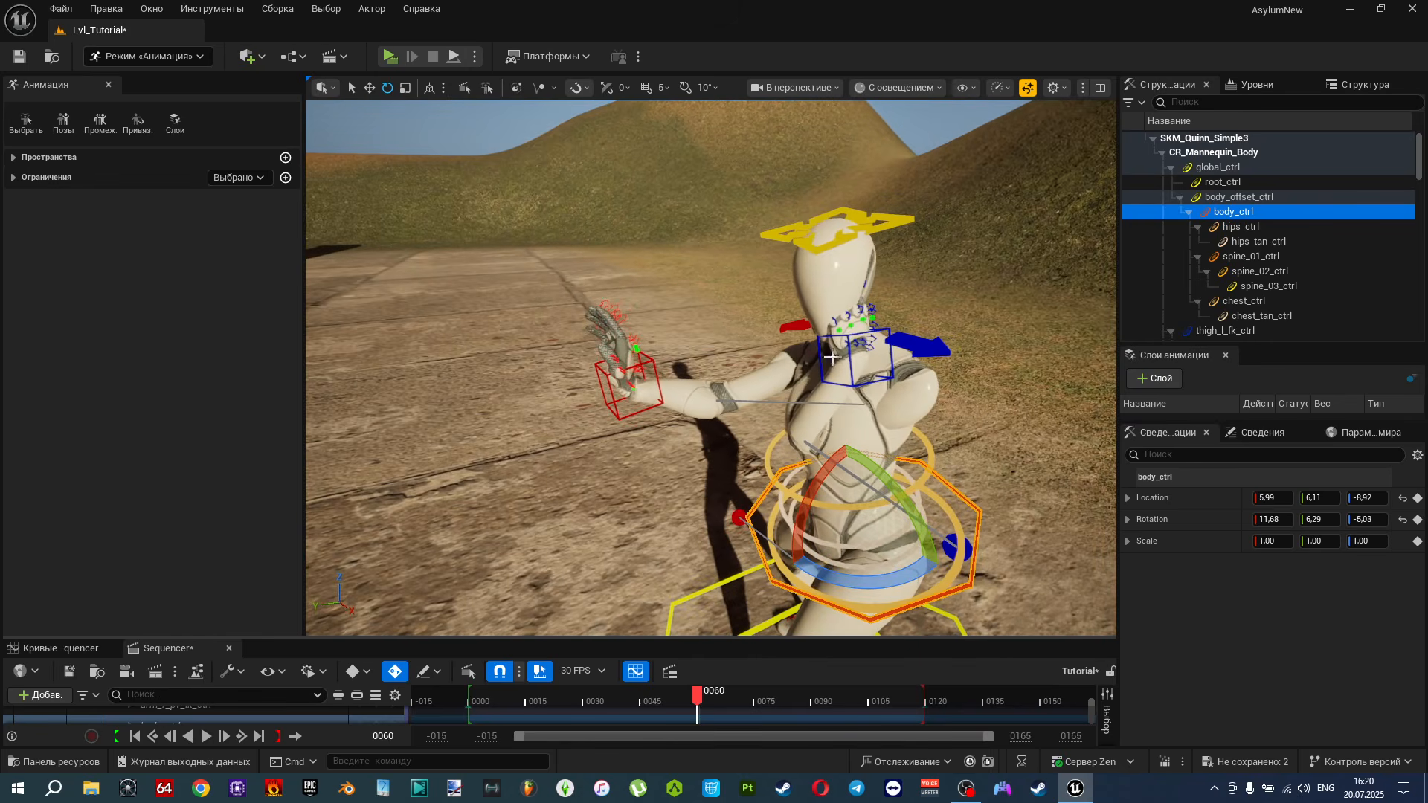
left_click(850, 370)
key("w")
right_click_drag(849, 382, 755, 440)
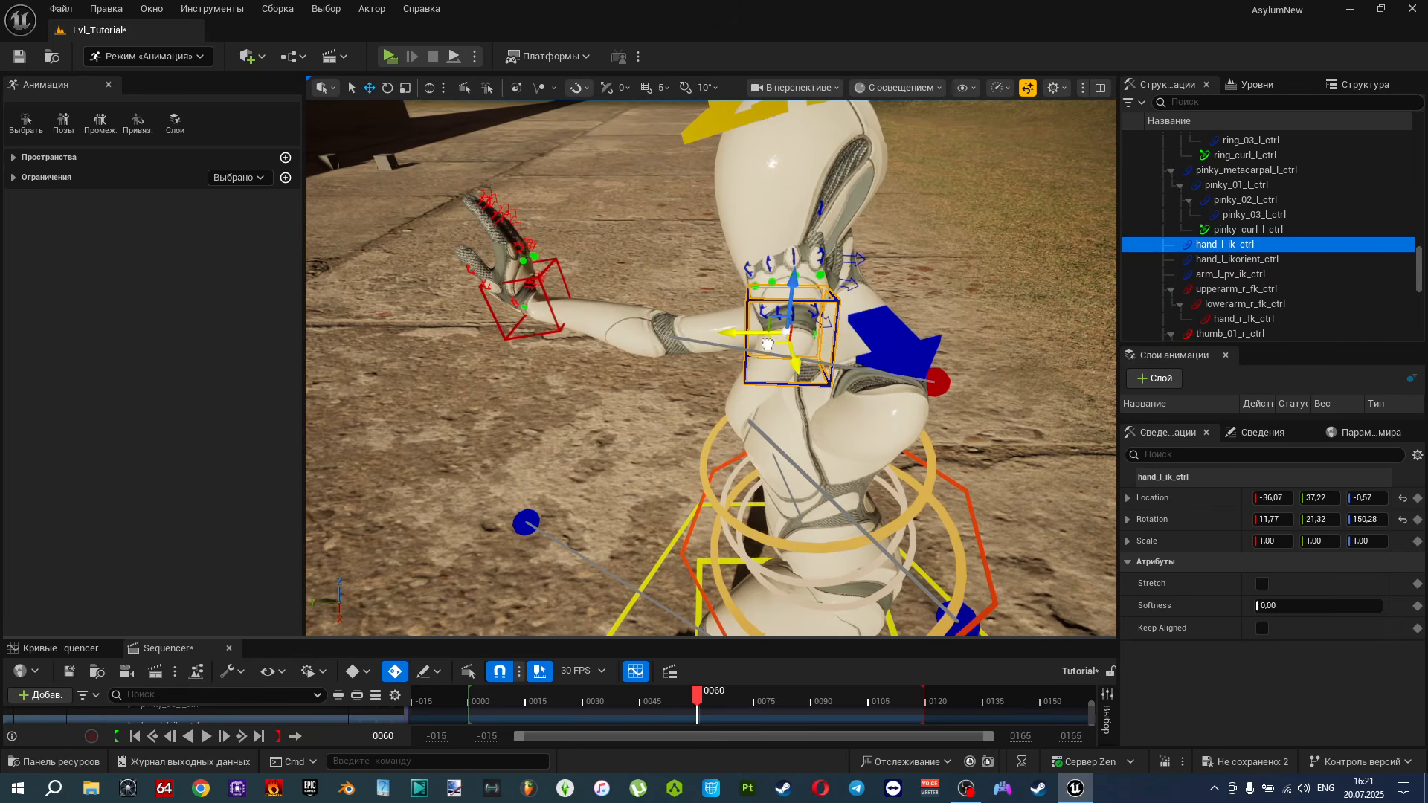
left_click_drag(768, 345, 703, 358)
left_click_drag(638, 399, 641, 397)
Tilt the head at frame 60 by rotating head_ik_ctrl to about 14.96, -4.28, -35.63.
key("a")
right_click_drag(641, 397, 904, 424)
key("d")
key("a")
left_click(723, 261)
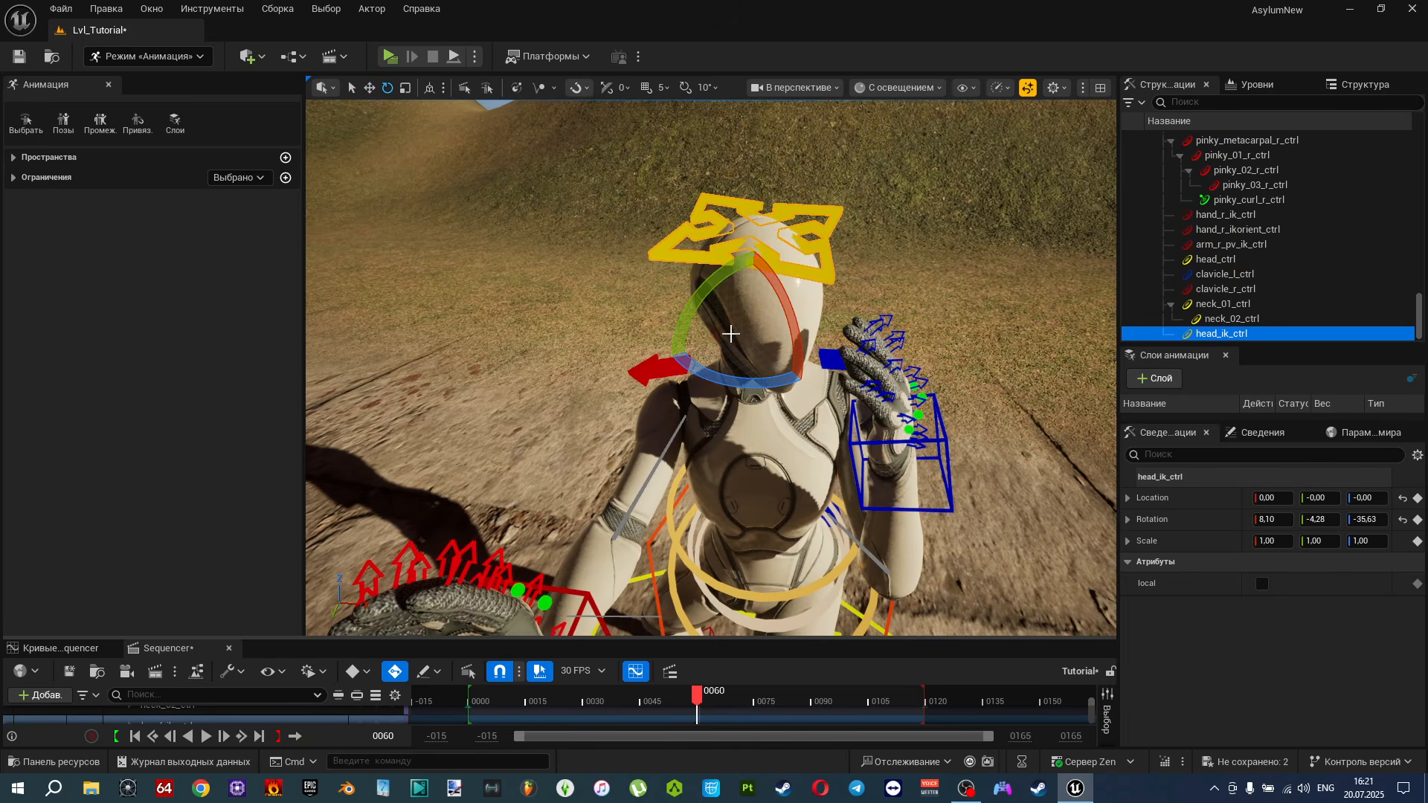
Try adjusting the left foot through foot_l_ik_ctrl and undo the change.
key("s")
right_click_drag(783, 293, 933, 420)
key("a")
key("w")
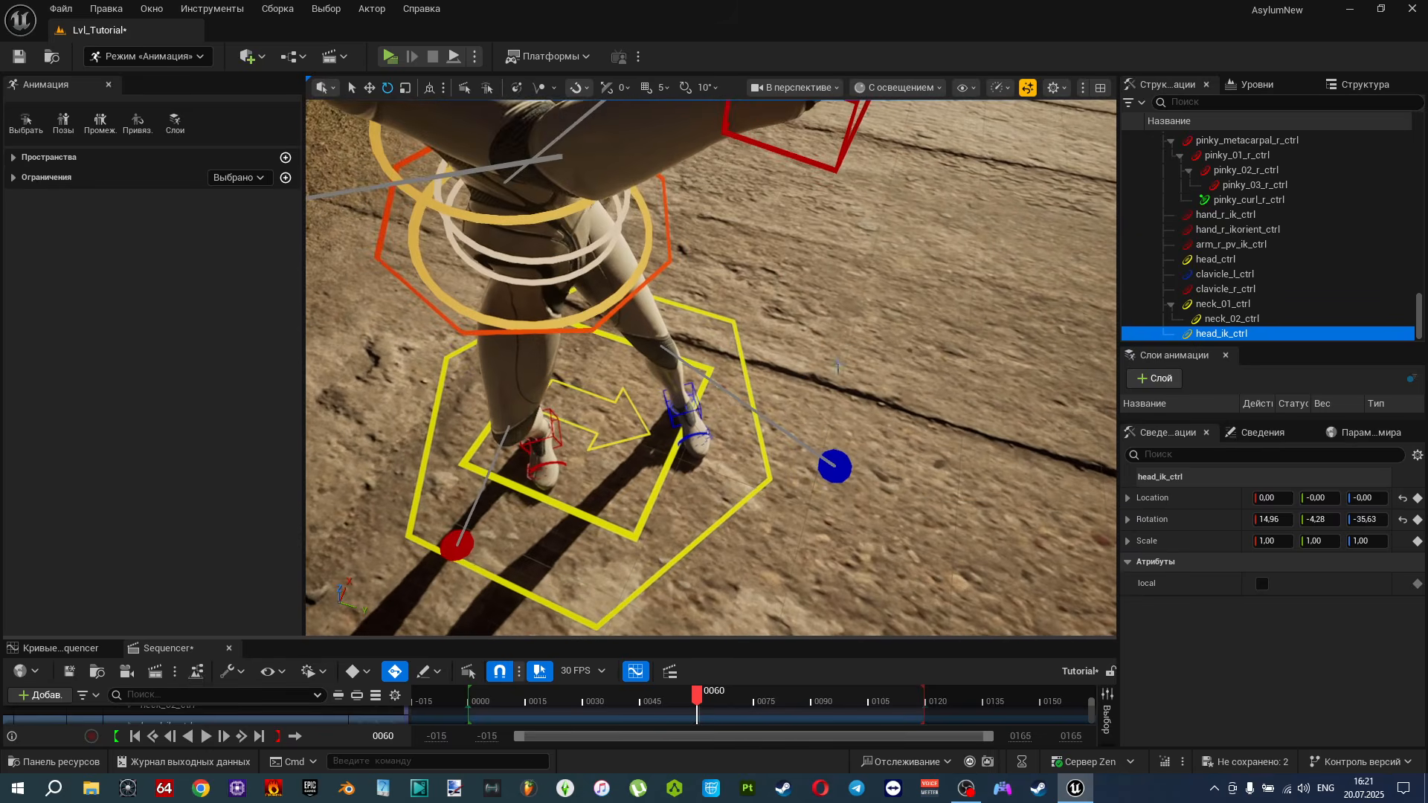
left_click(683, 399)
key("w")
mouse_move(683, 401)
right_mouse_down()
mouse_move(684, 420)
mouse_move(673, 413)
right_mouse_up()
key("w")
left_click_drag(654, 440, 735, 446)
right_click_drag(735, 446, 705, 476)
key("ctrl+z")
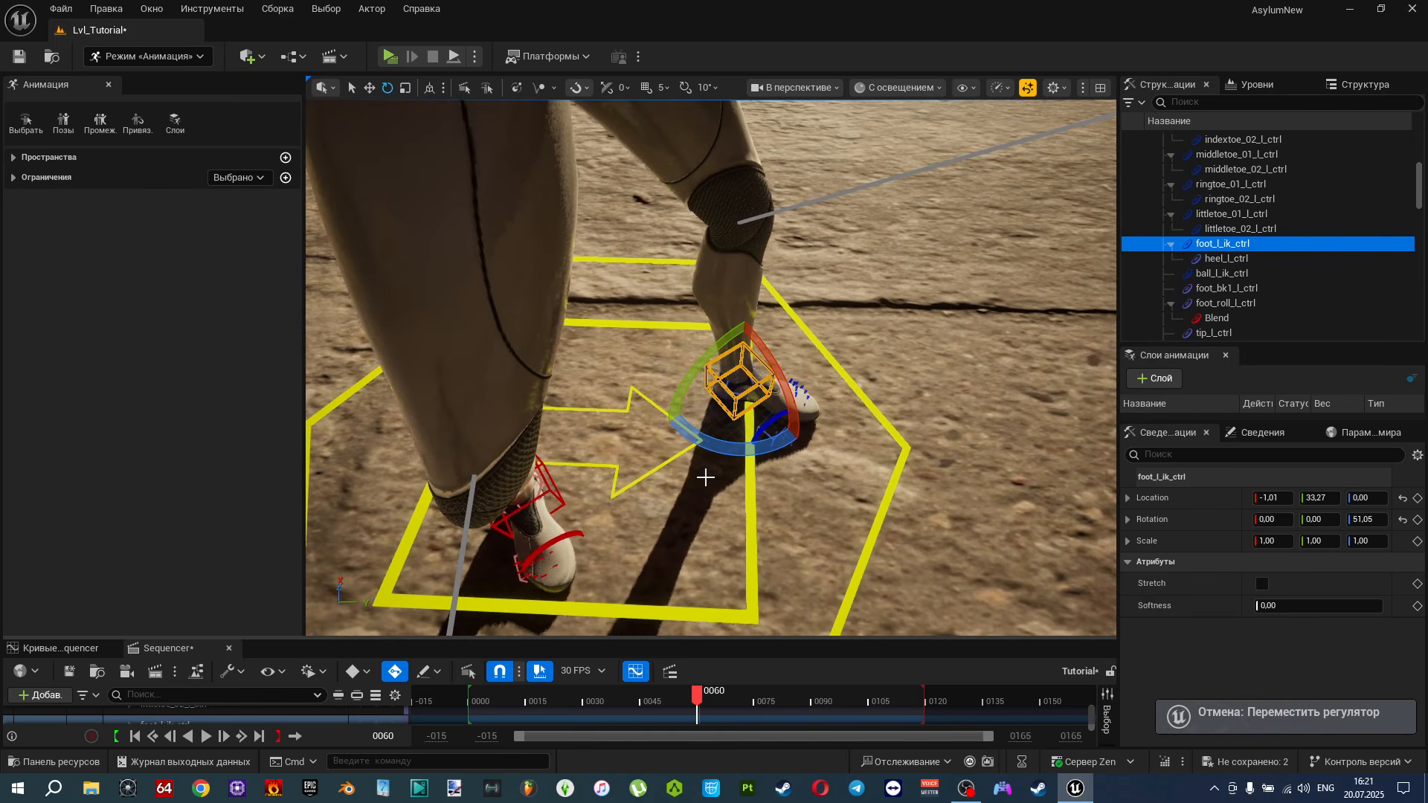
scroll(705, 477, "down", 3)
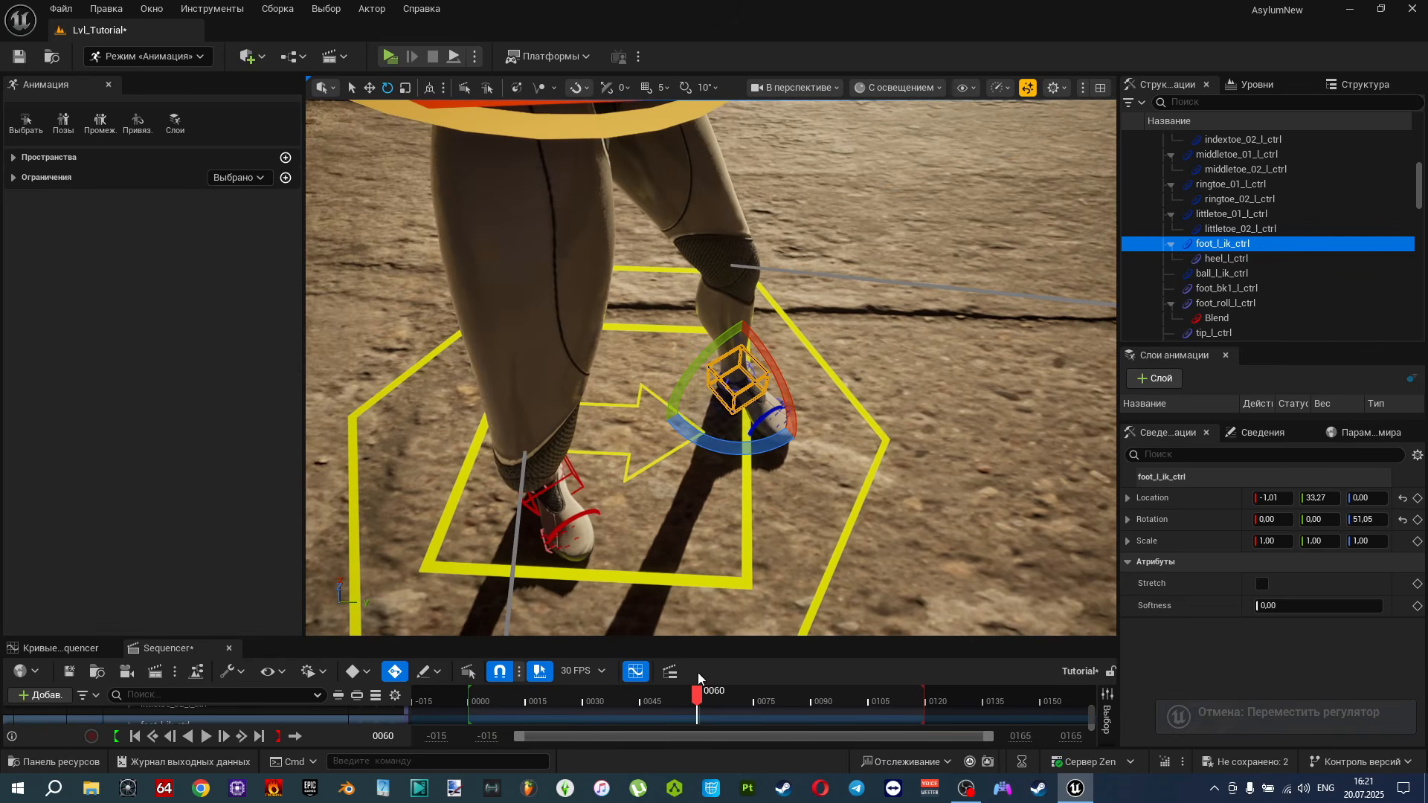
mouse_move(684, 694)
left_mouse_down()
mouse_move(641, 698)
mouse_move(696, 694)
left_mouse_up()
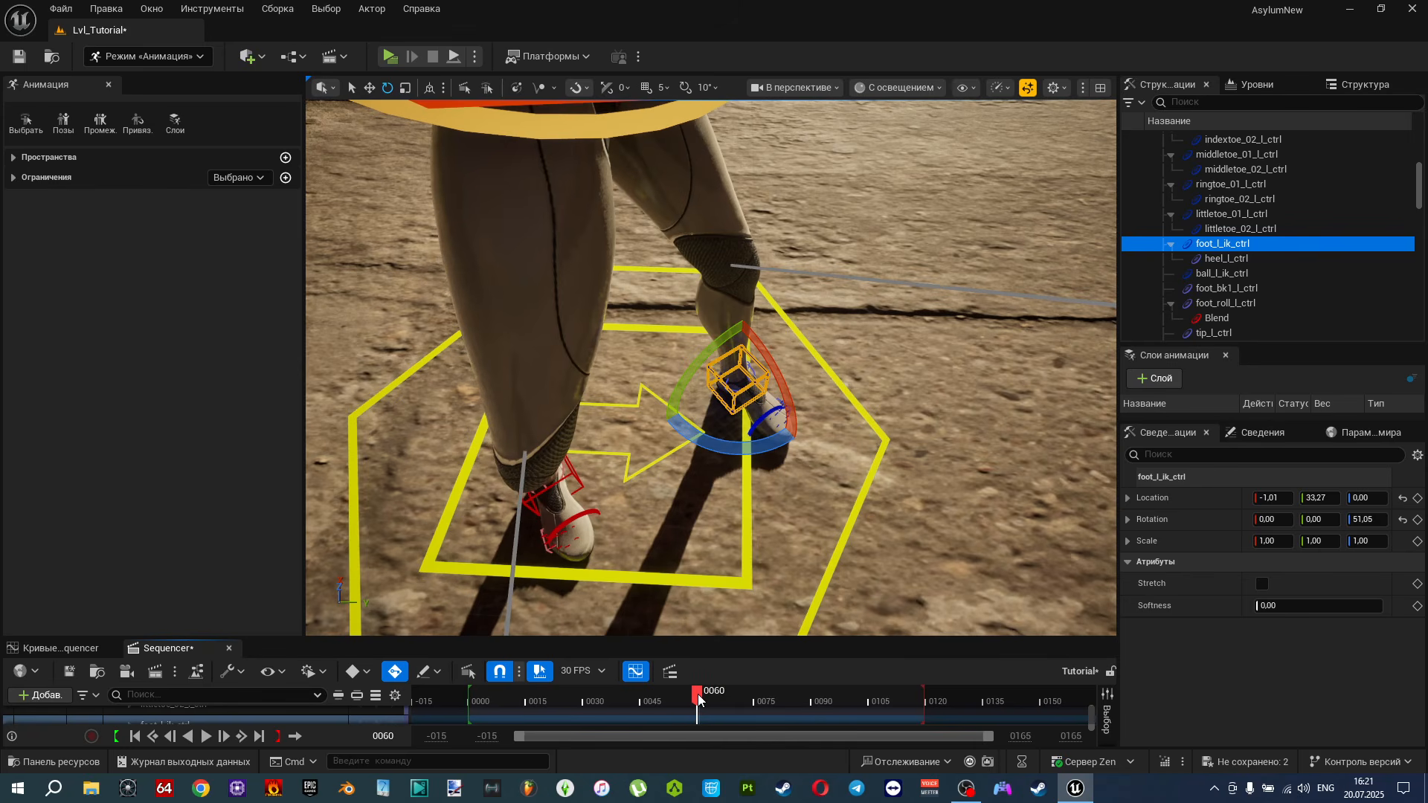
Rotate foot_r_ik_ctrl to about -11.34 around Z and move it to about 3.38, -19.81, 0.00.
right_click_drag(642, 417, 600, 435)
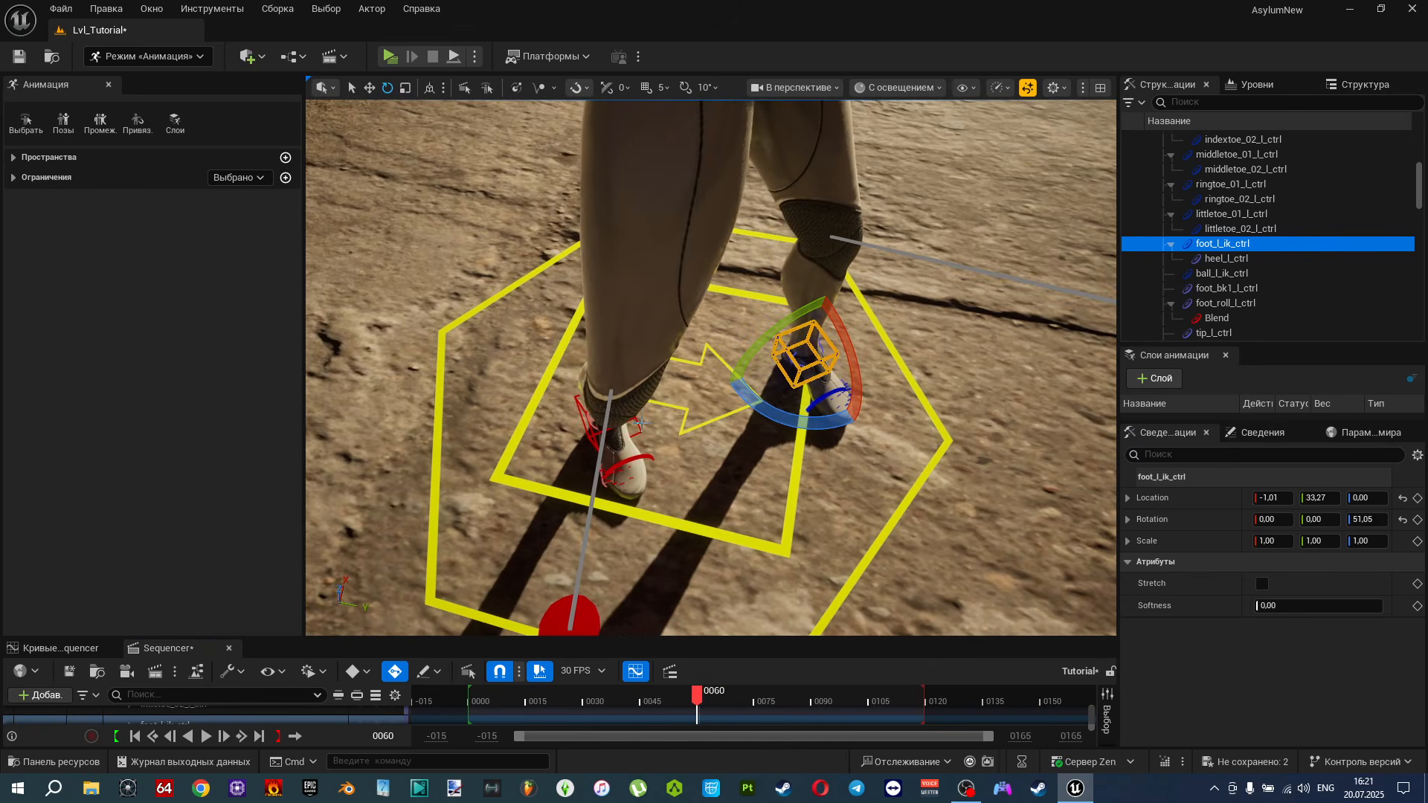
left_click(640, 422)
left_click_drag(673, 464, 653, 369)
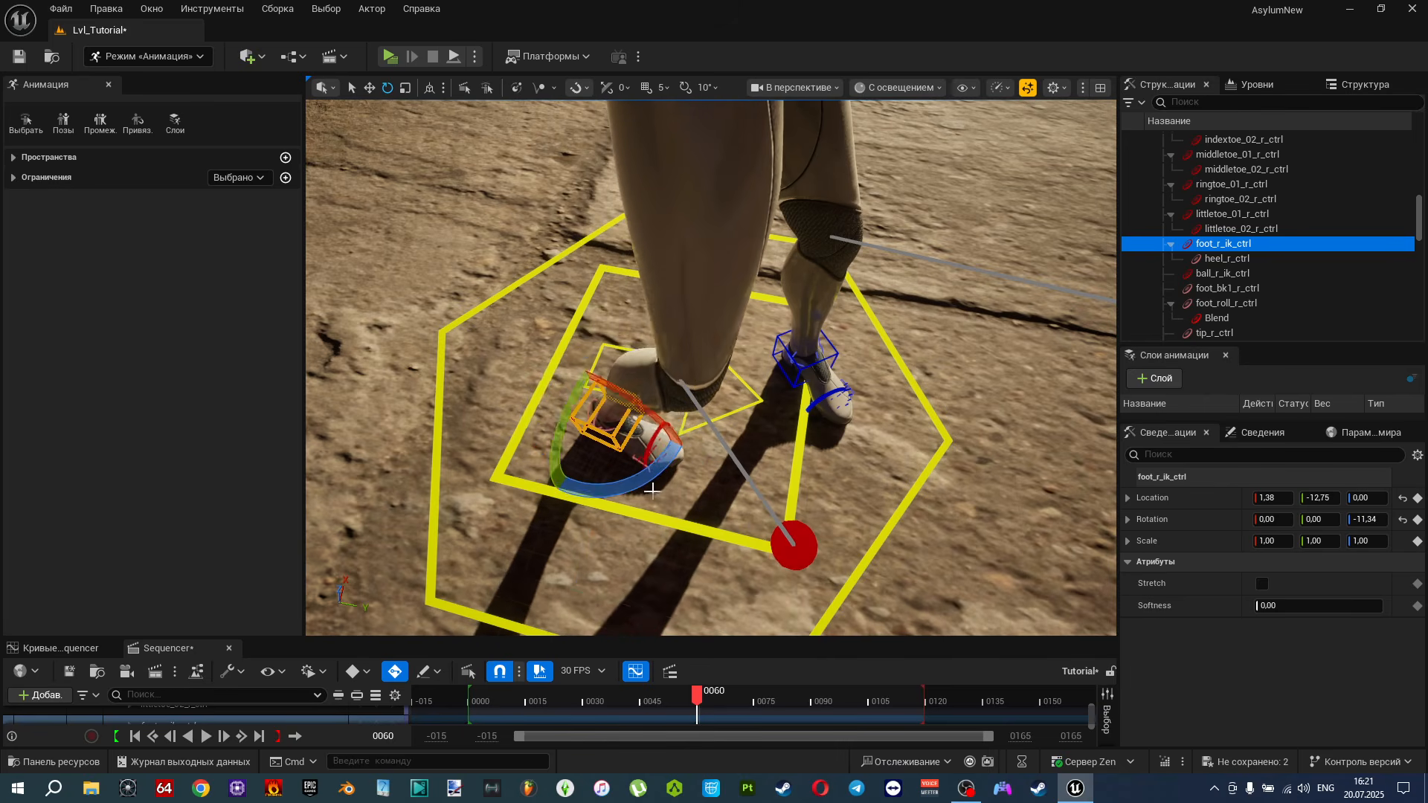
right_click_drag(653, 493, 717, 487)
key("w")
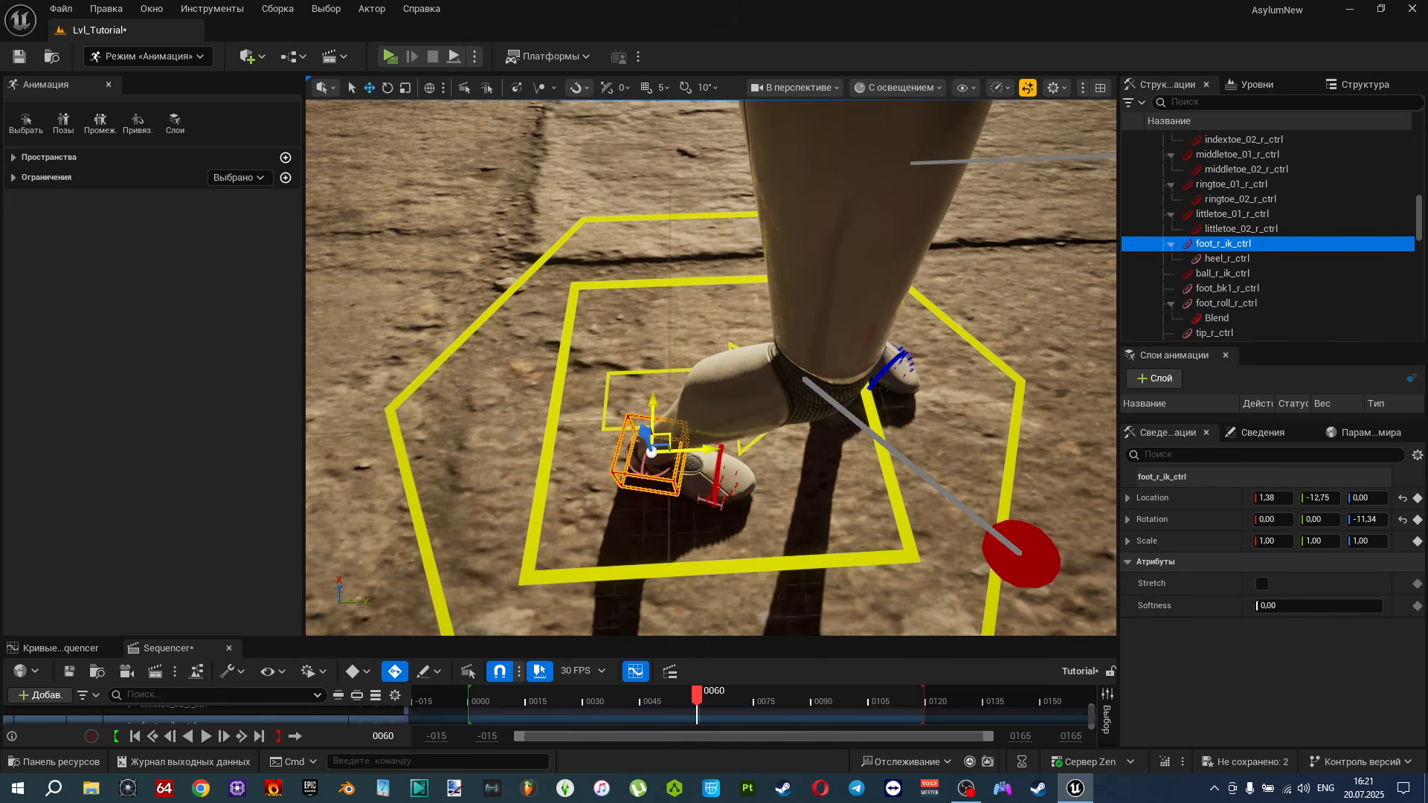
left_click_drag(666, 435, 631, 446)
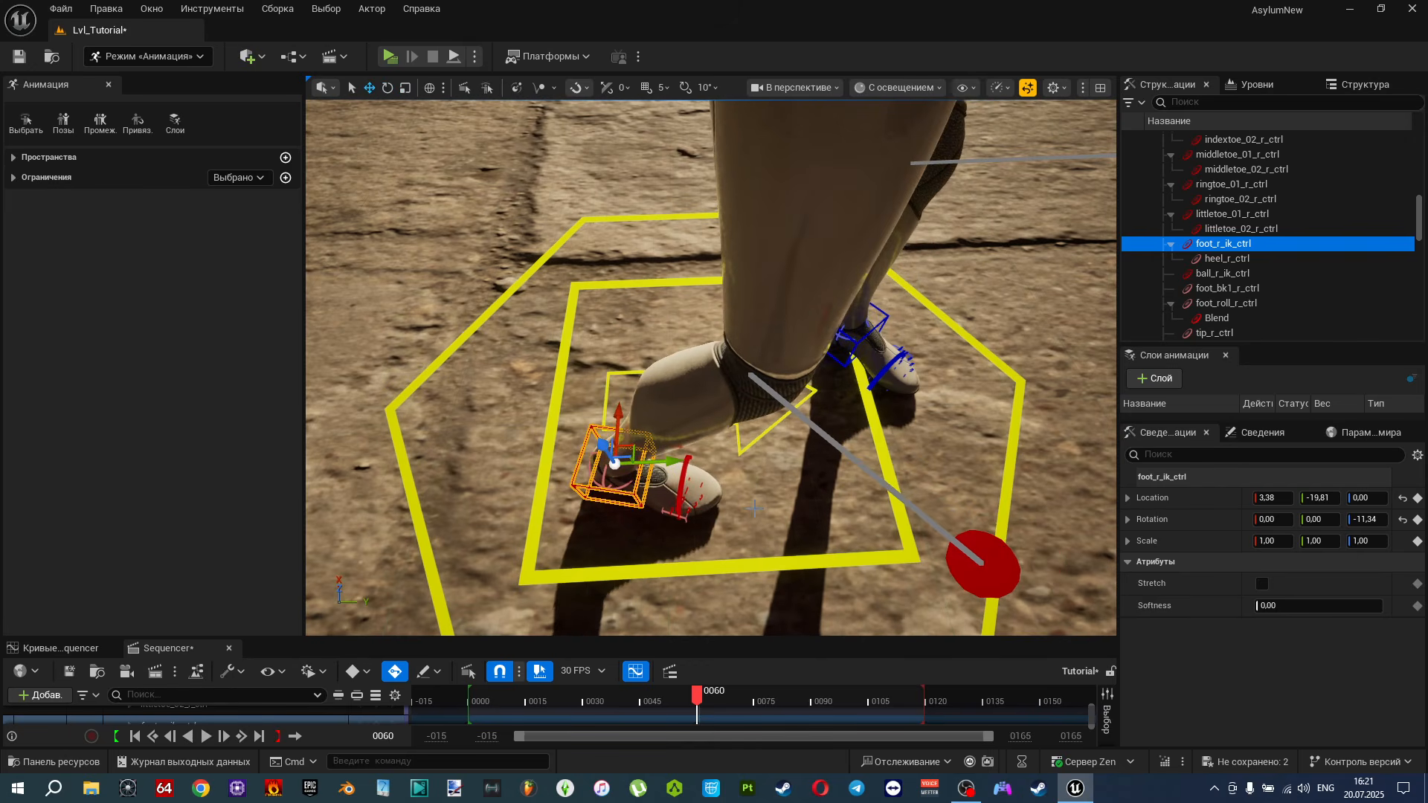
Correct the right knee direction by moving leg_r_pv_ik_ctrl to about 25.28, -7.36, -3.97.
right_click_drag(754, 509, 691, 509)
left_click(675, 495)
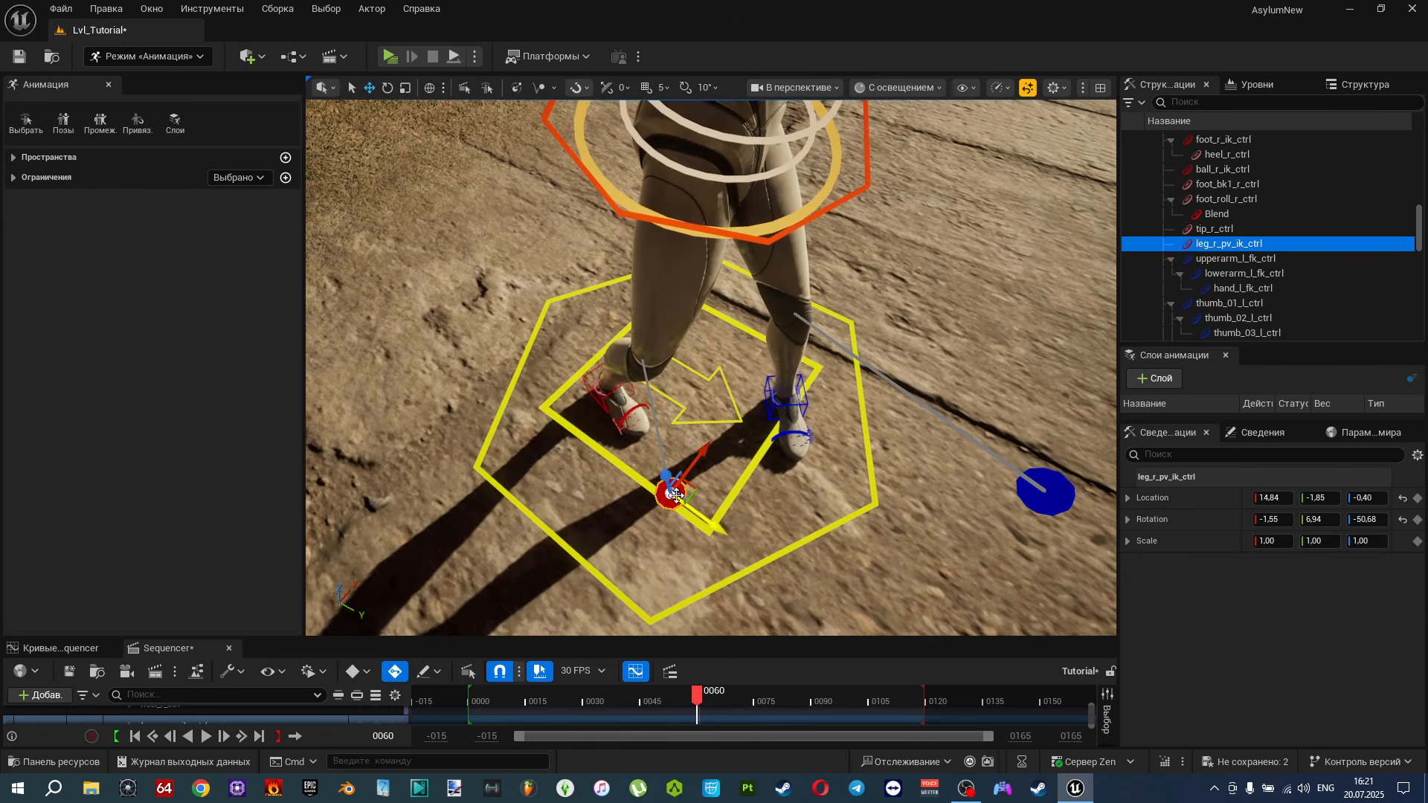
left_click_drag(697, 491, 645, 506)
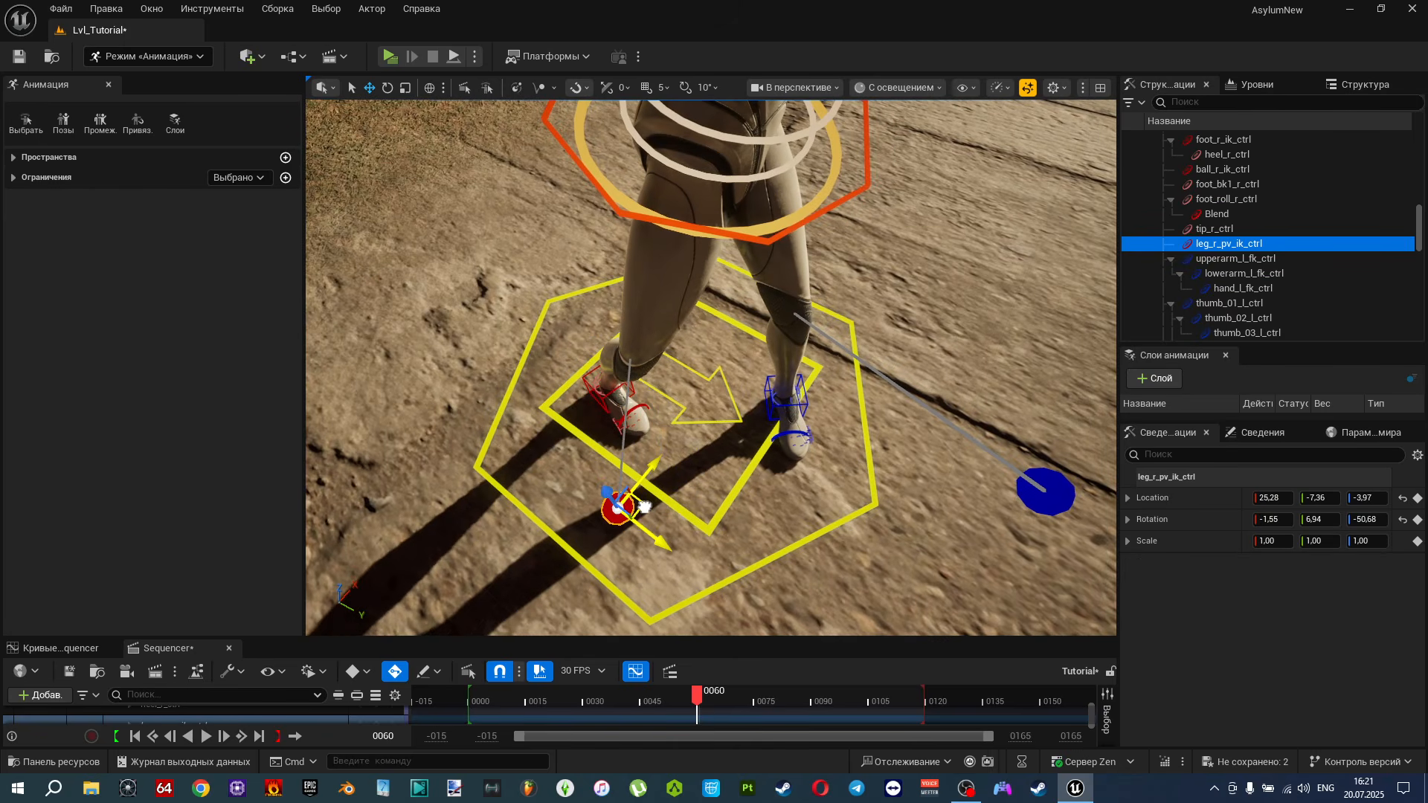
Place foot_l_ik_ctrl at about -9.27, 28.58, 0.00 with a Z rotation of about 31.71, and save the work.
right_click_drag(919, 480, 893, 483)
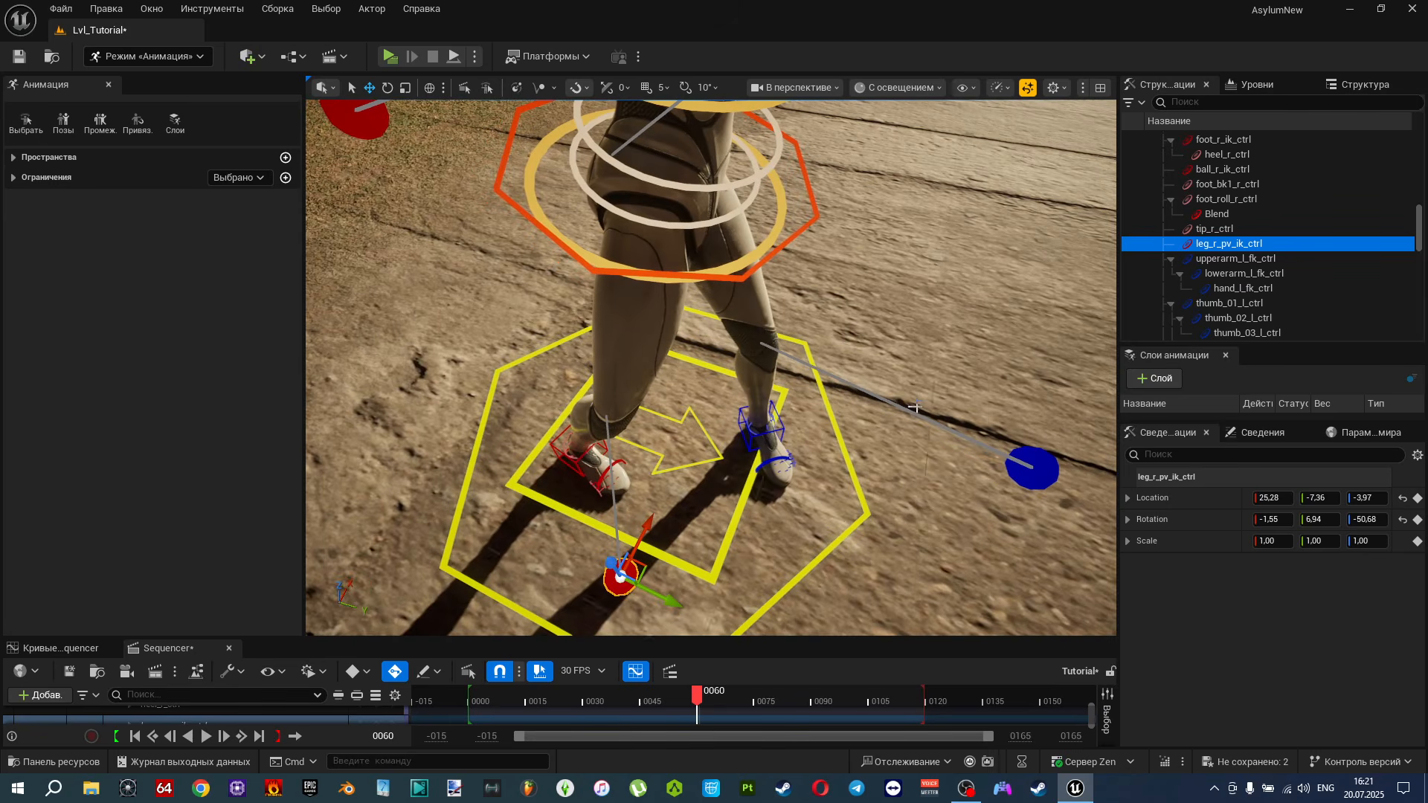
left_click(773, 428)
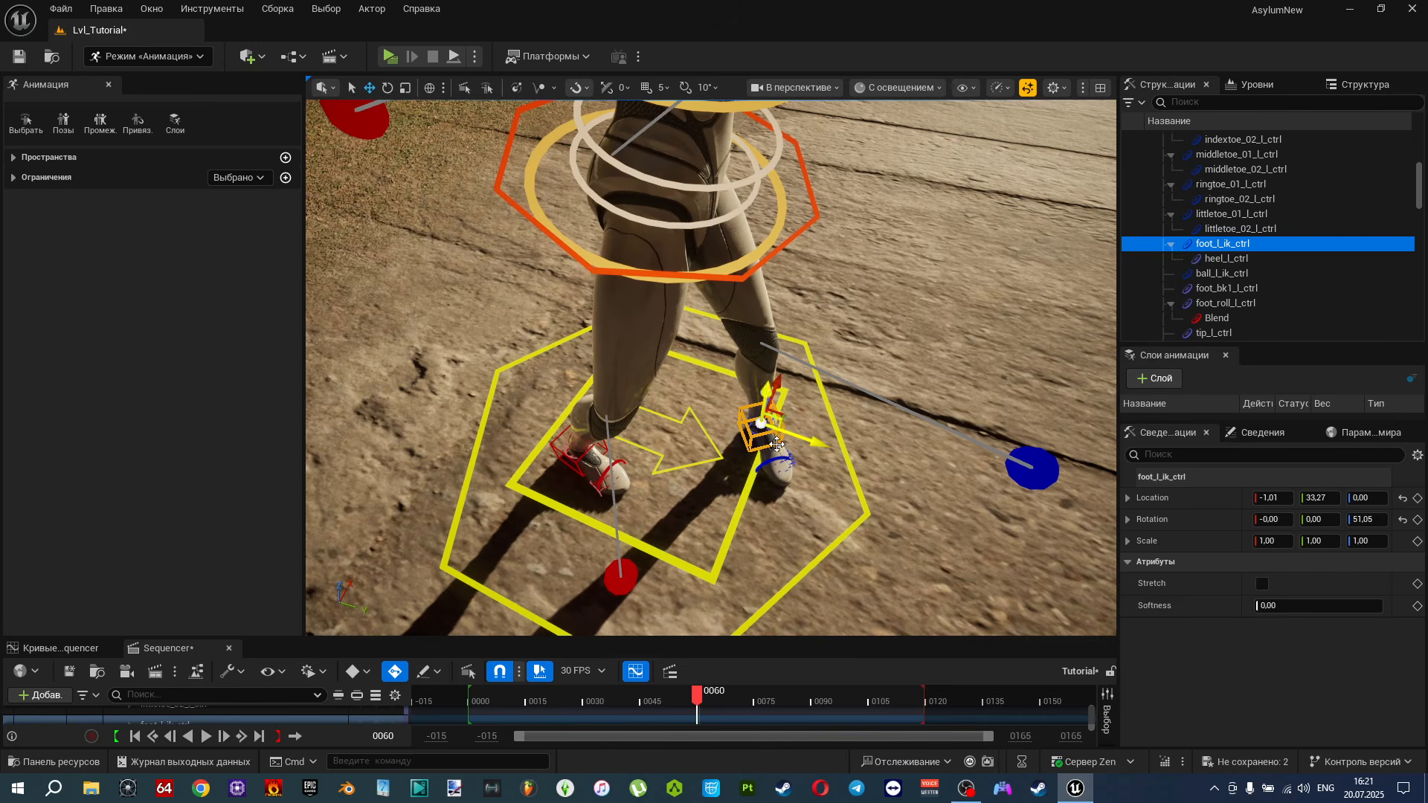
left_click_drag(744, 483, 740, 484)
key("r")
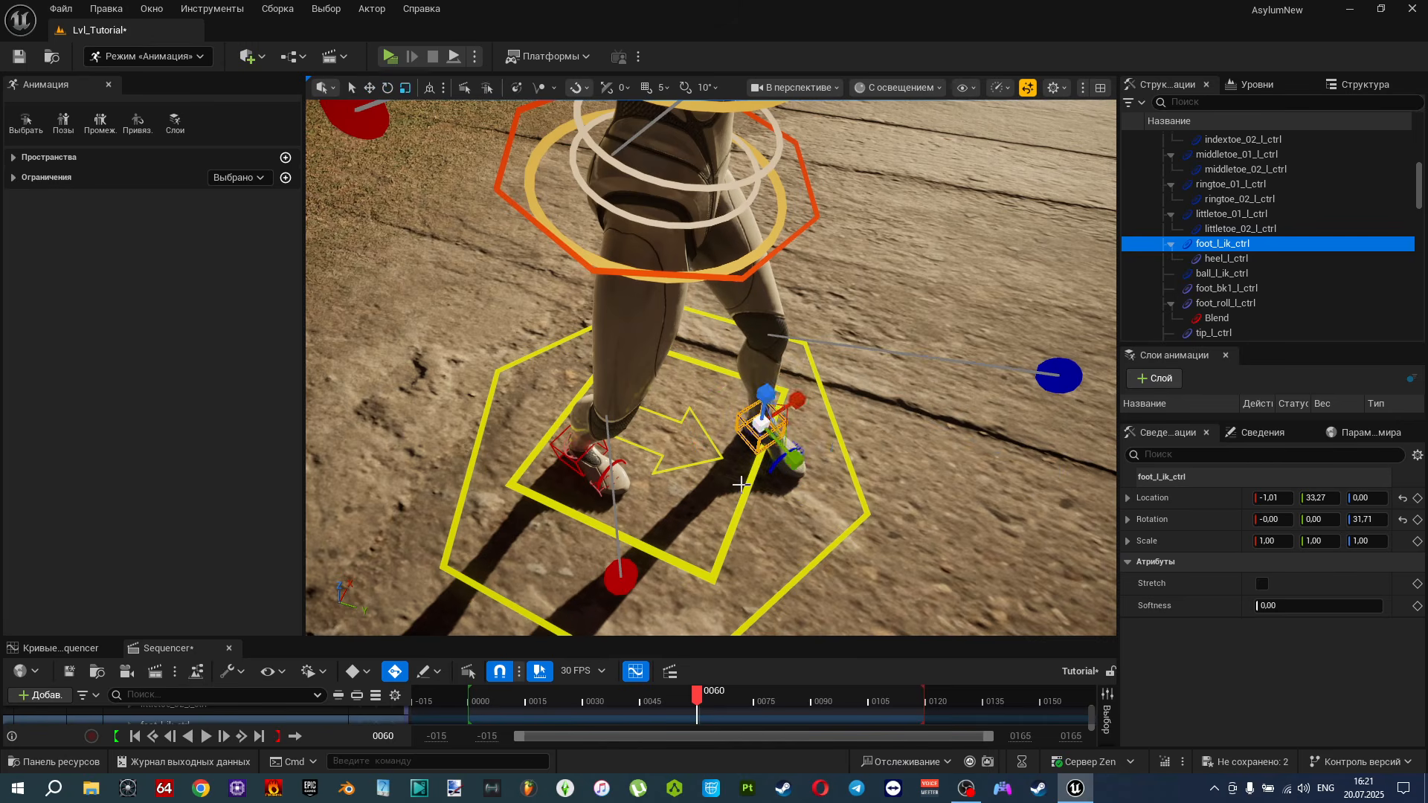
left_click_drag(787, 414, 769, 440)
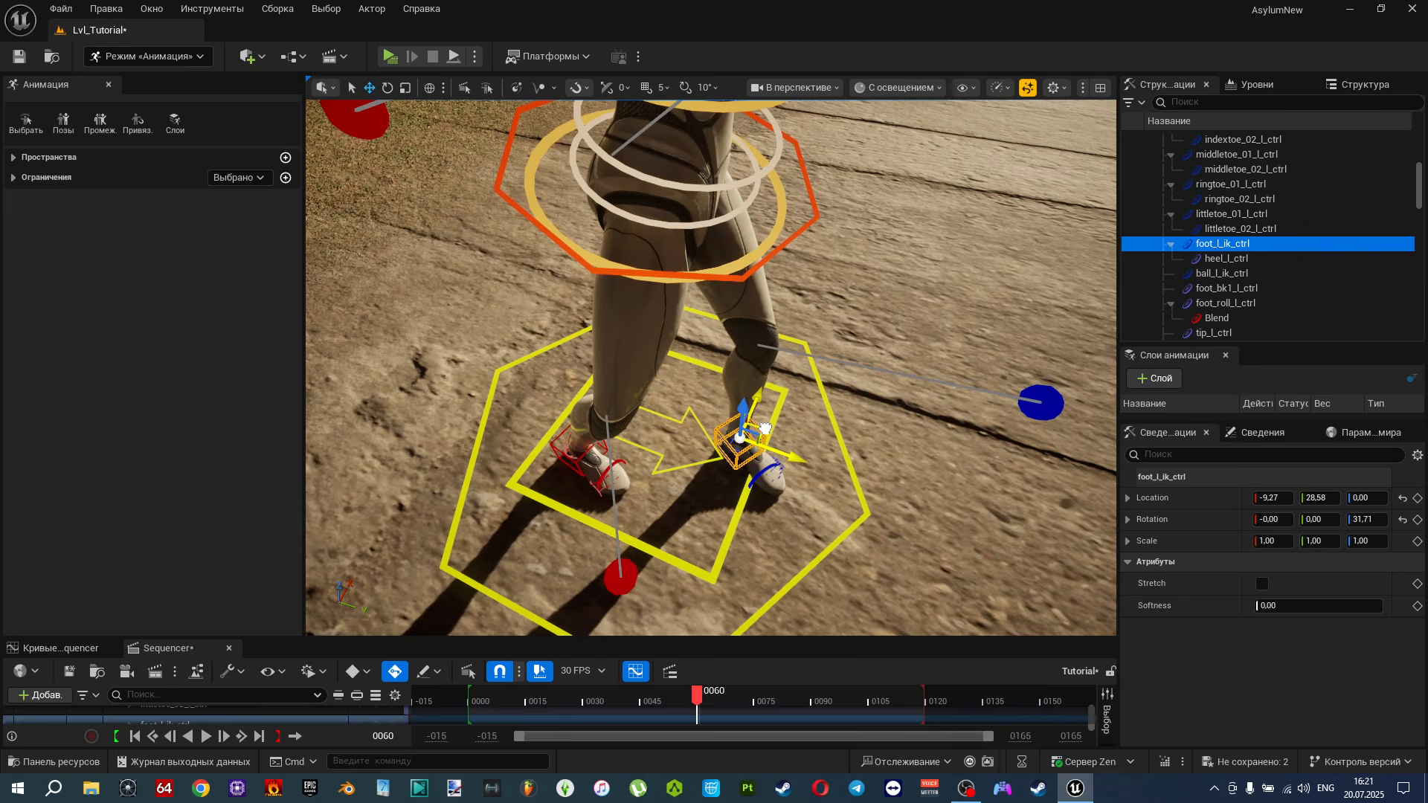
right_click_drag(770, 440, 451, 447)
key("ctrl+s")
Redirect the right elbow by moving arm_r_pv_ik_ctrl to about -34.18, 38.63, 0.00.
left_click(474, 453)
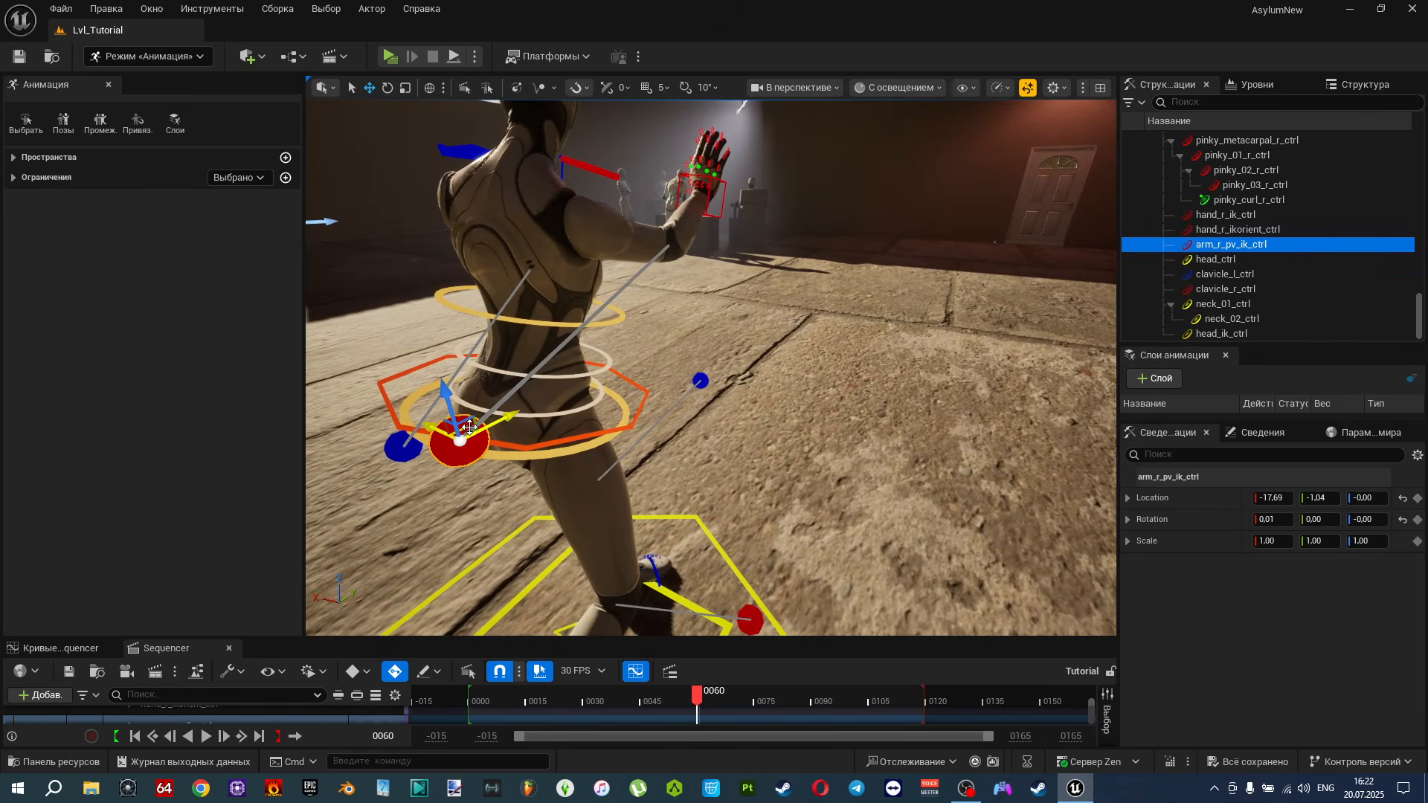
left_click_drag(578, 363, 624, 327)
right_click_drag(623, 327, 409, 297)
Extend the right arm by moving hand_r_ik_ctrl to about -6.73, 68.70, 7.99.
right_click_drag(623, 277, 662, 256)
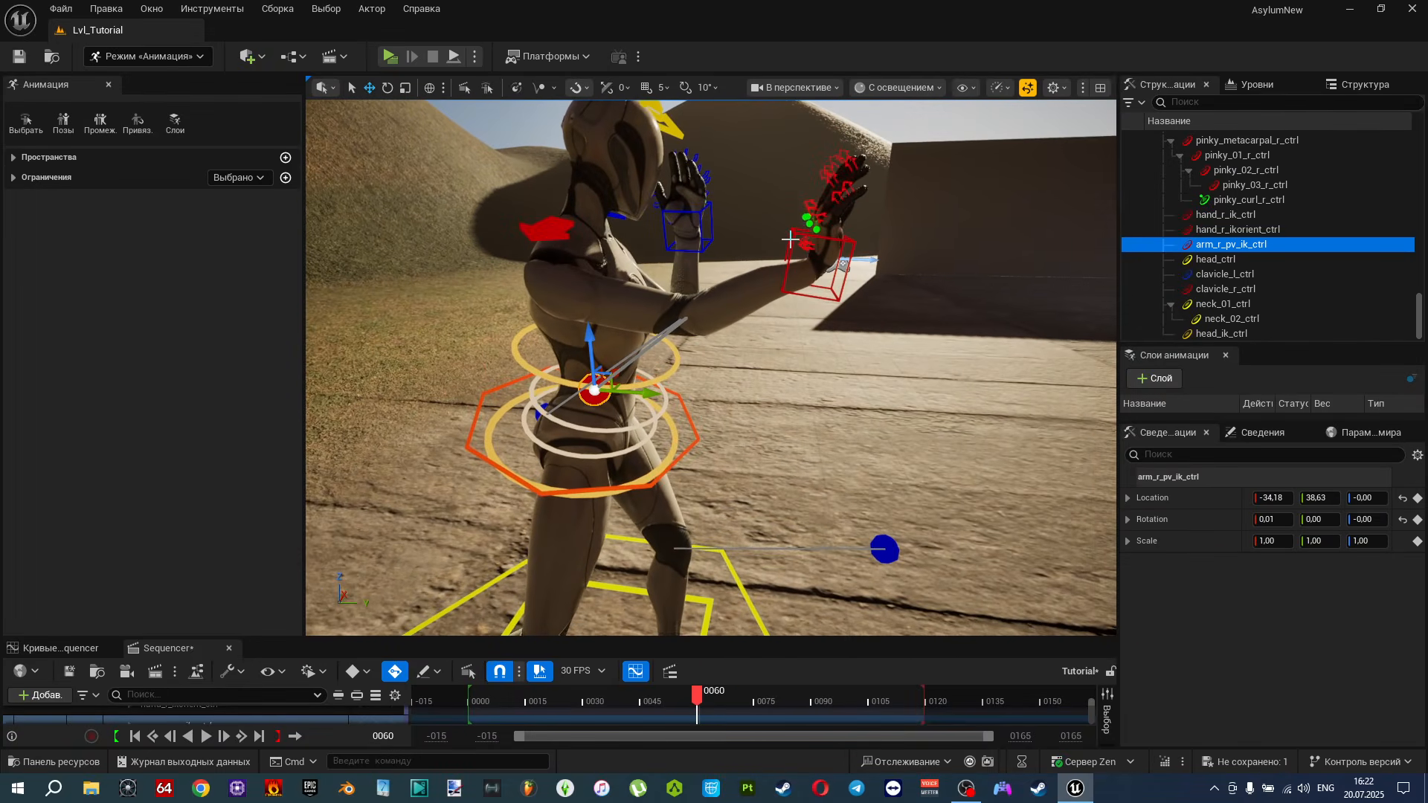
left_click(826, 257)
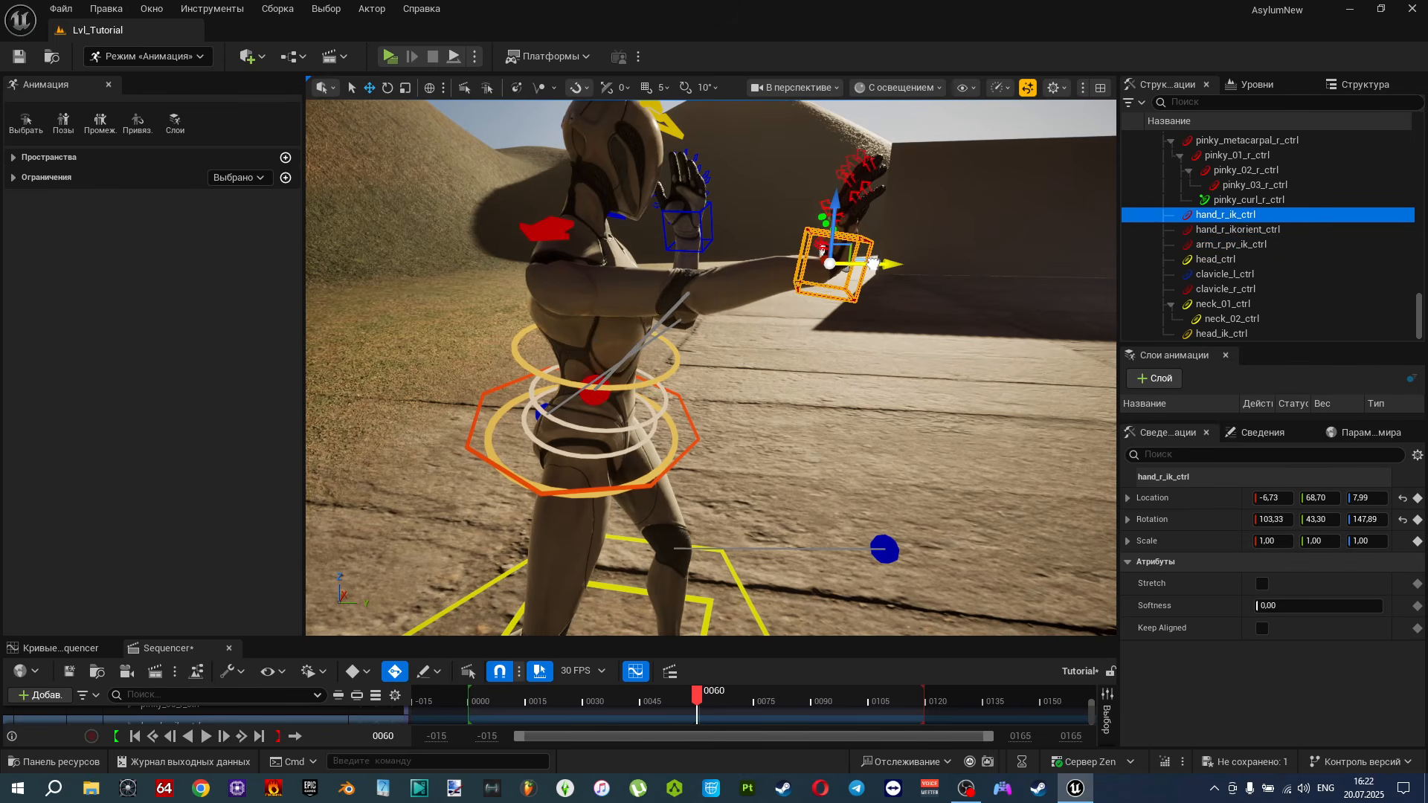
right_click_drag(822, 250, 822, 249)
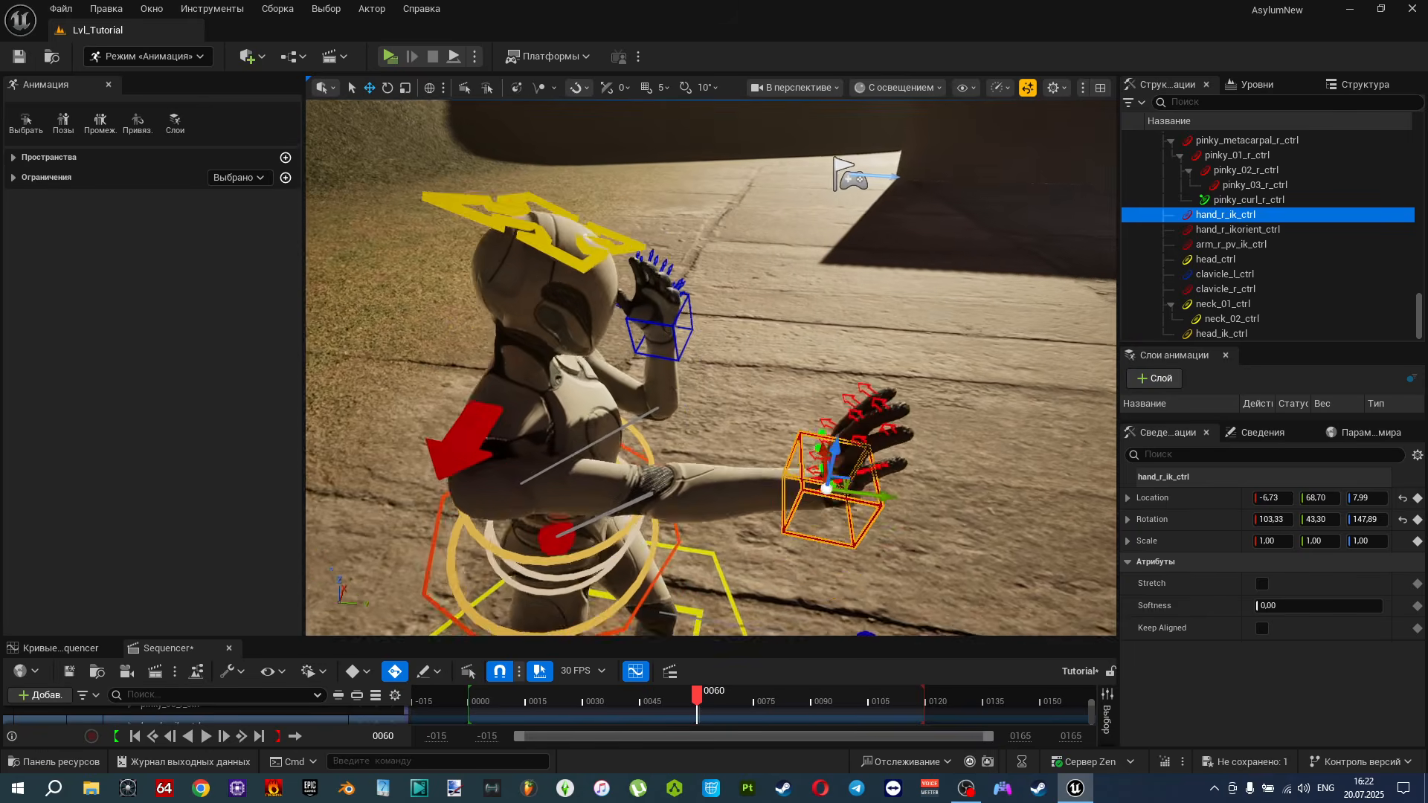
Lower the right elbow target by moving arm_r_pv_ik_ctrl to about -34.18, 56.94, -17.86, and save the work.
right_click_drag(697, 337, 697, 336)
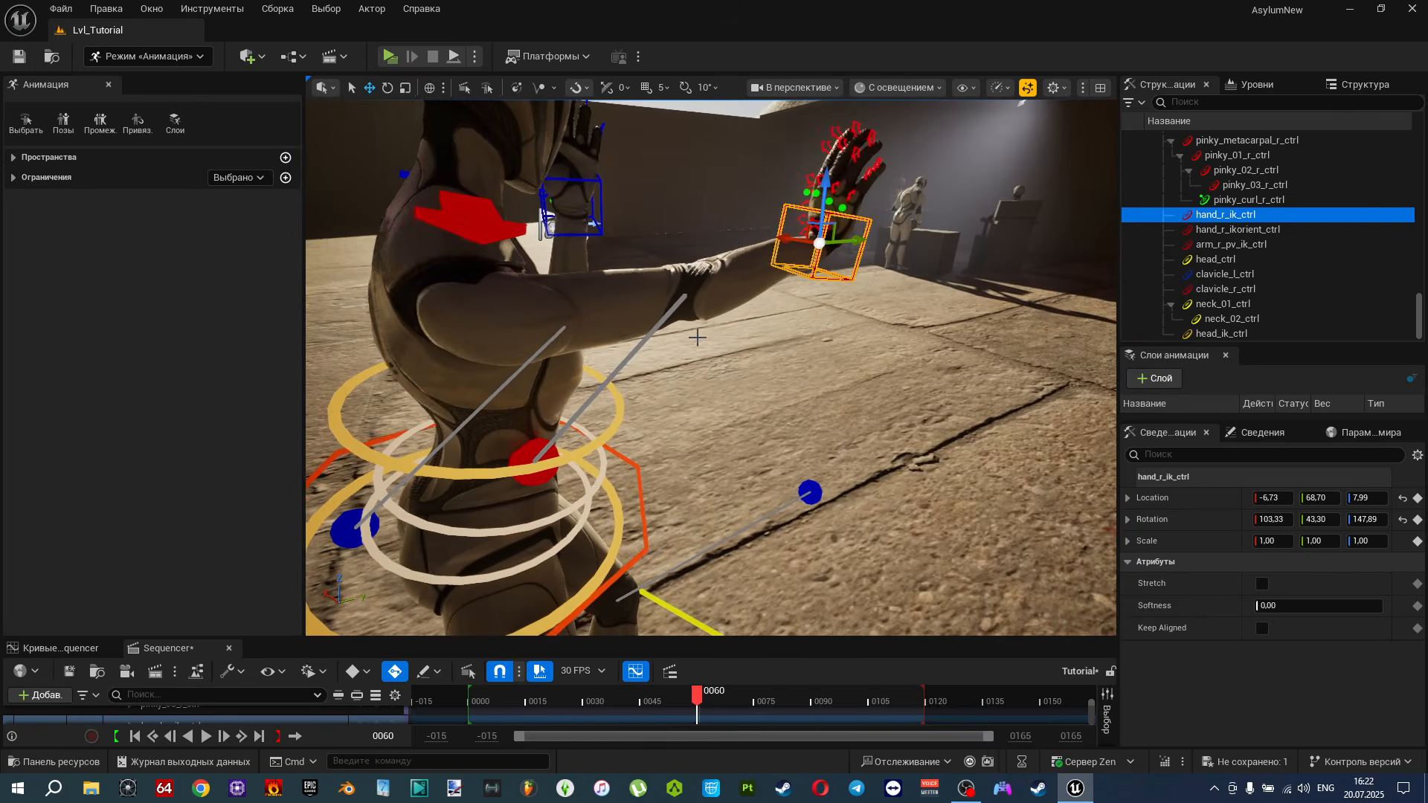
left_click(527, 450)
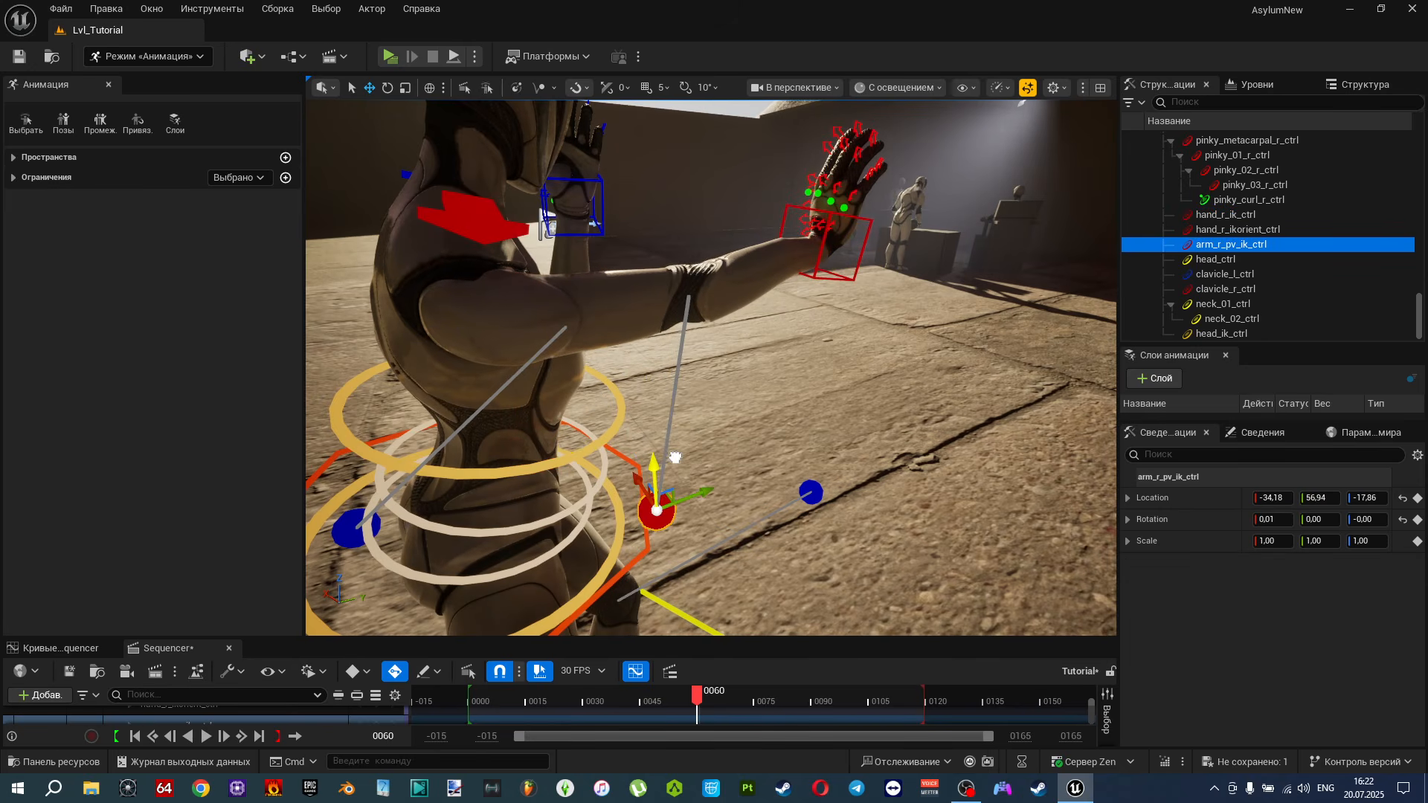
right_click_drag(675, 457, 675, 458)
key("ctrl+s")
Scrub the animation to frame 117, and enlarge the Sequencer area with the CR_Mannequin_Body track collapsed.
left_click_drag(698, 693, 917, 711)
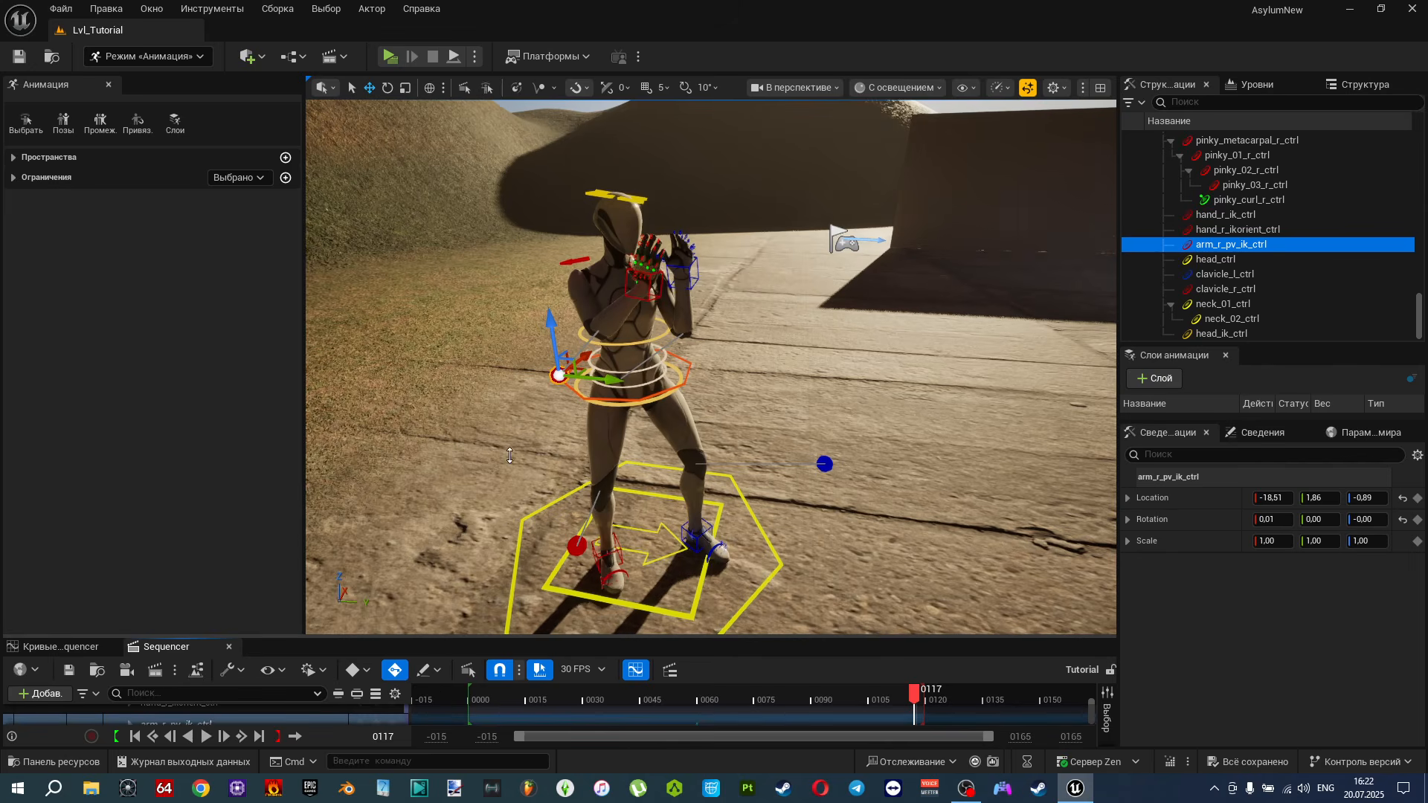
left_click_drag(443, 638, 446, 415)
left_click_drag(1091, 695, 1108, 491)
left_click(123, 557)
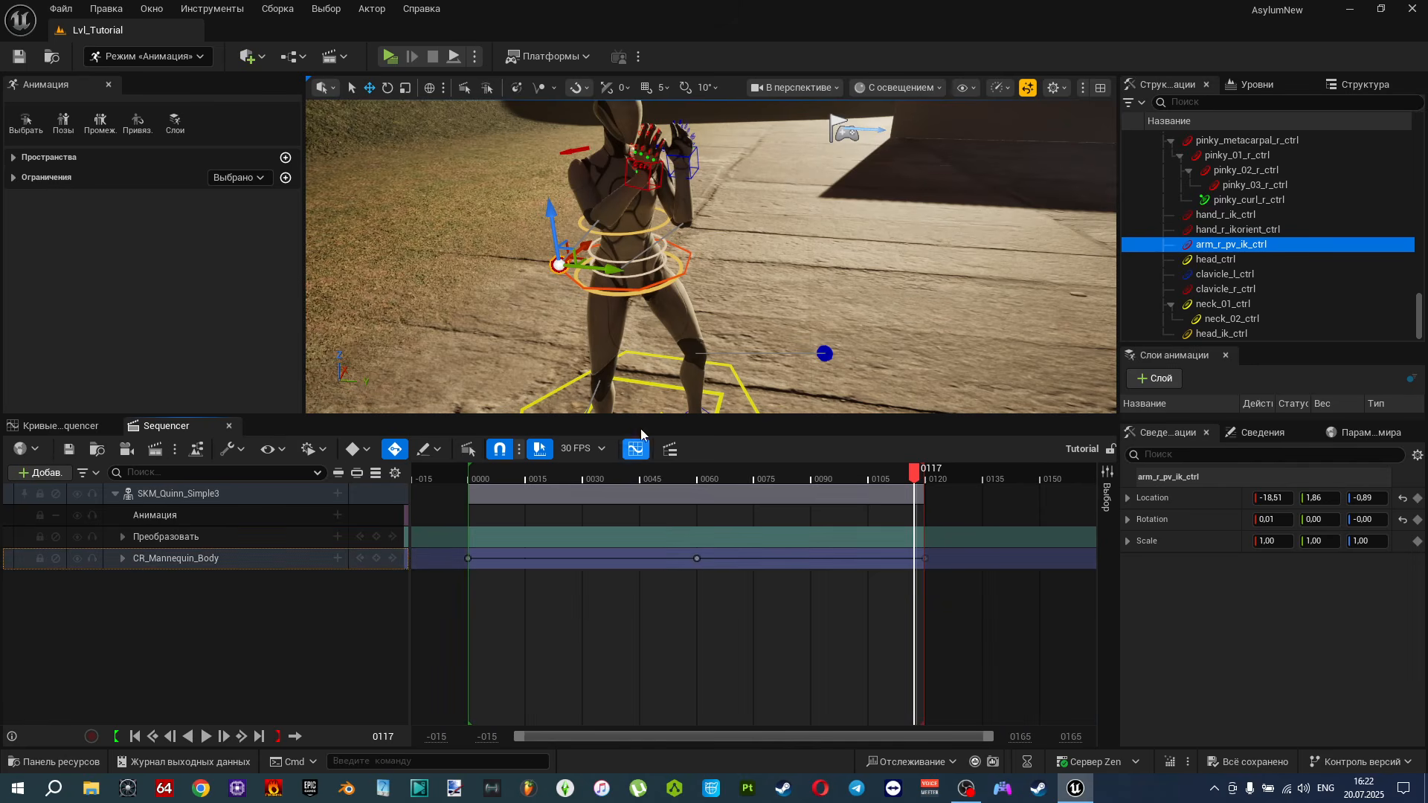
left_click_drag(628, 415, 595, 438)
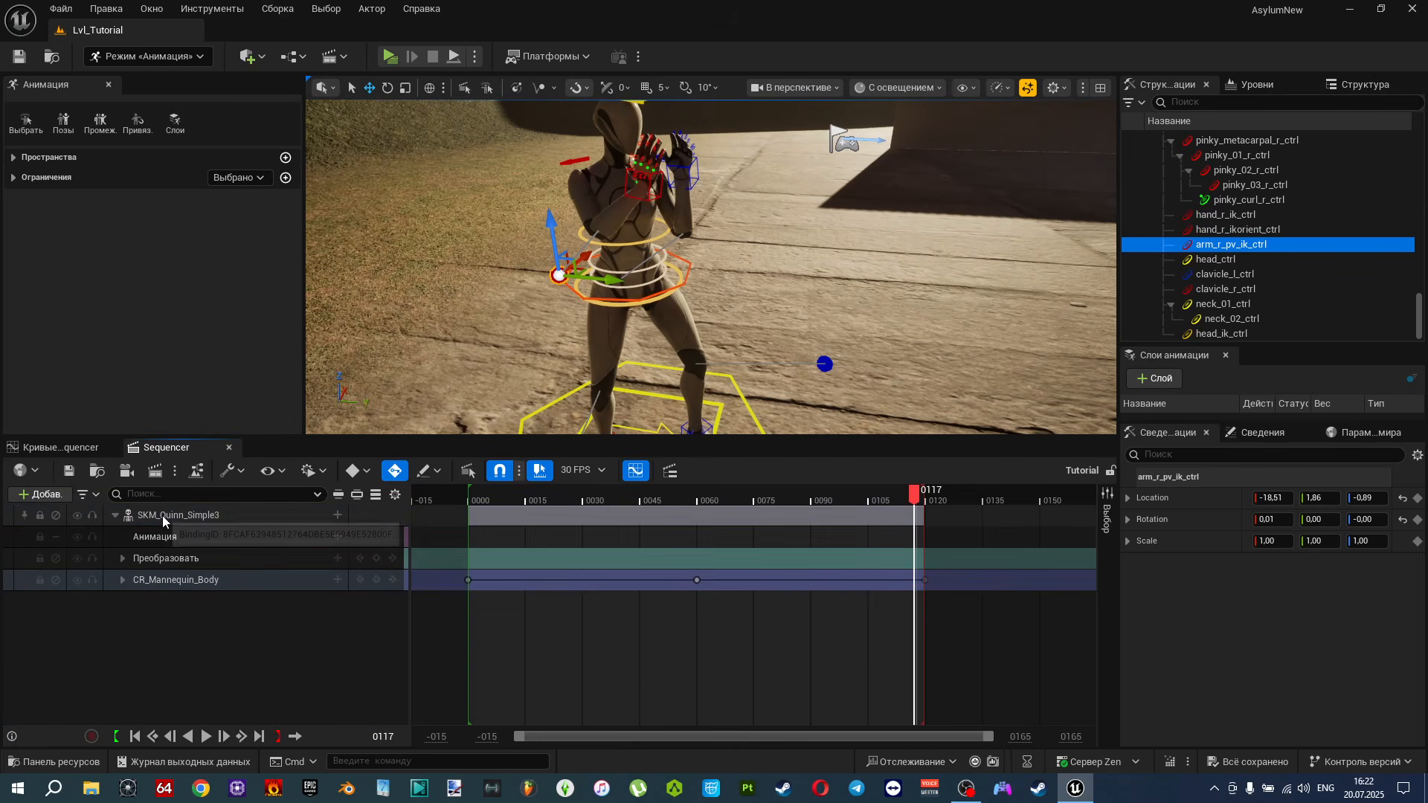
Select the SKM_Quinn_Simple3 track and move the playhead to the last frame, 120.
left_click(162, 516)
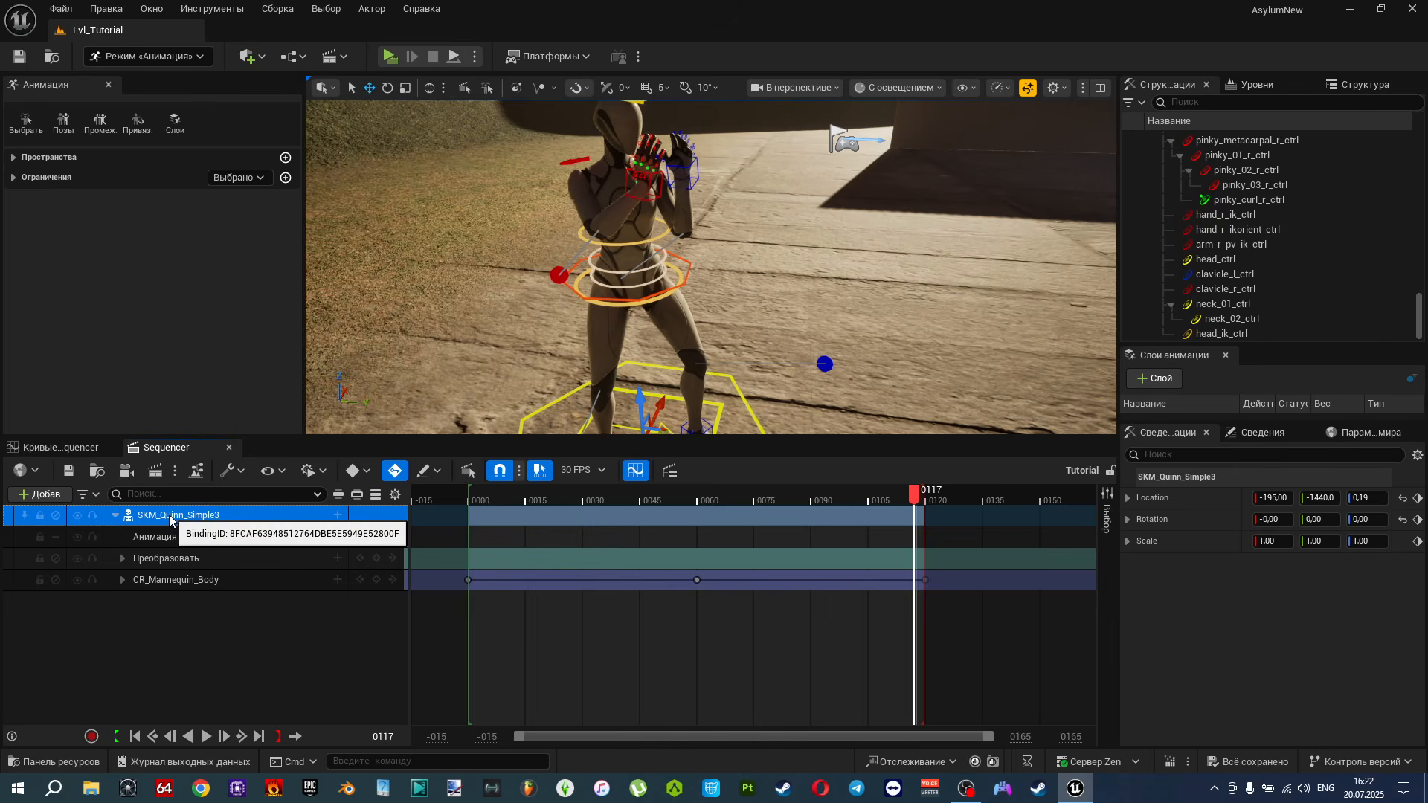
right_click(169, 519)
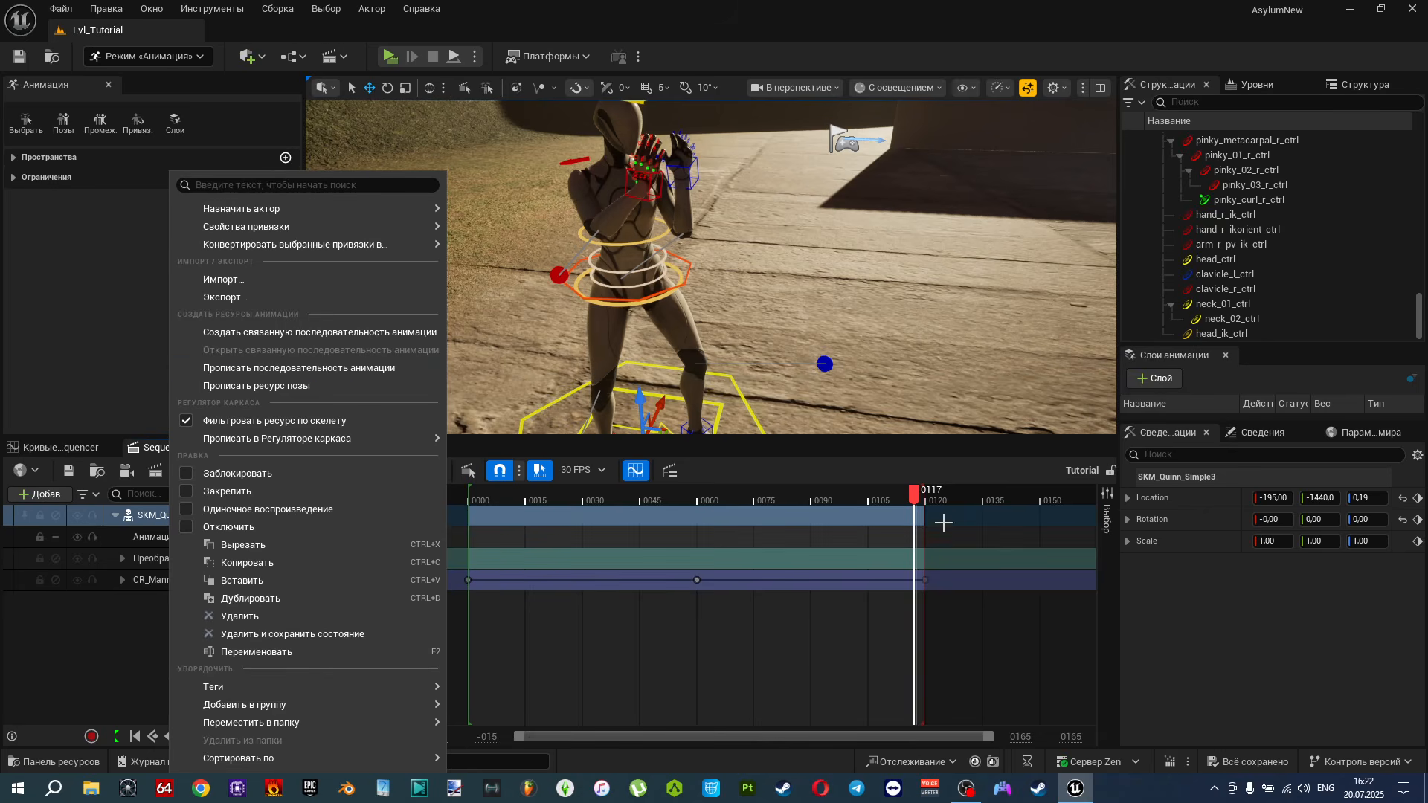
left_click(925, 497)
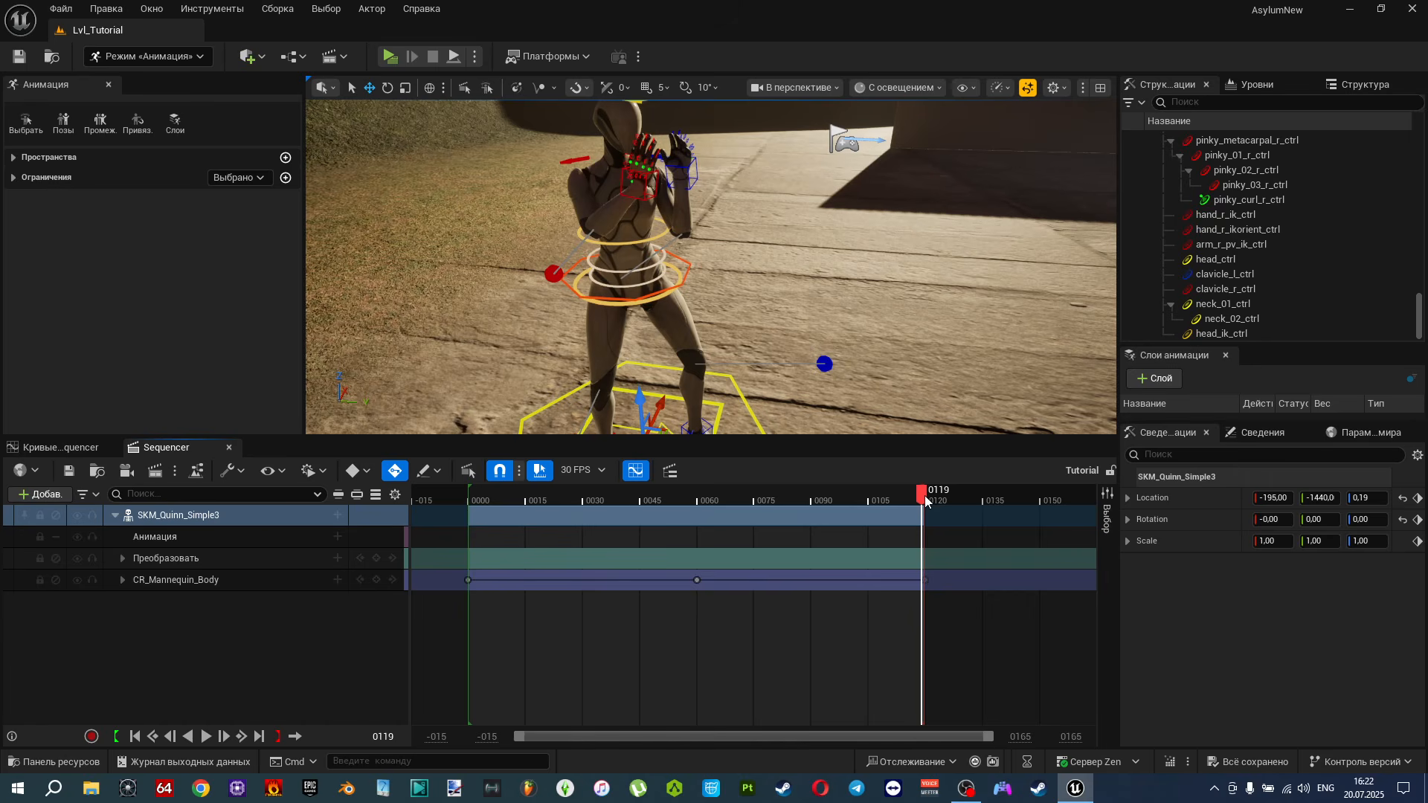
Bake SKM_Quinn_Simple3 into an animation sequence named Anim_Punch in the Tutorial/Anims folder, keeping the default export settings.
right_click(182, 514)
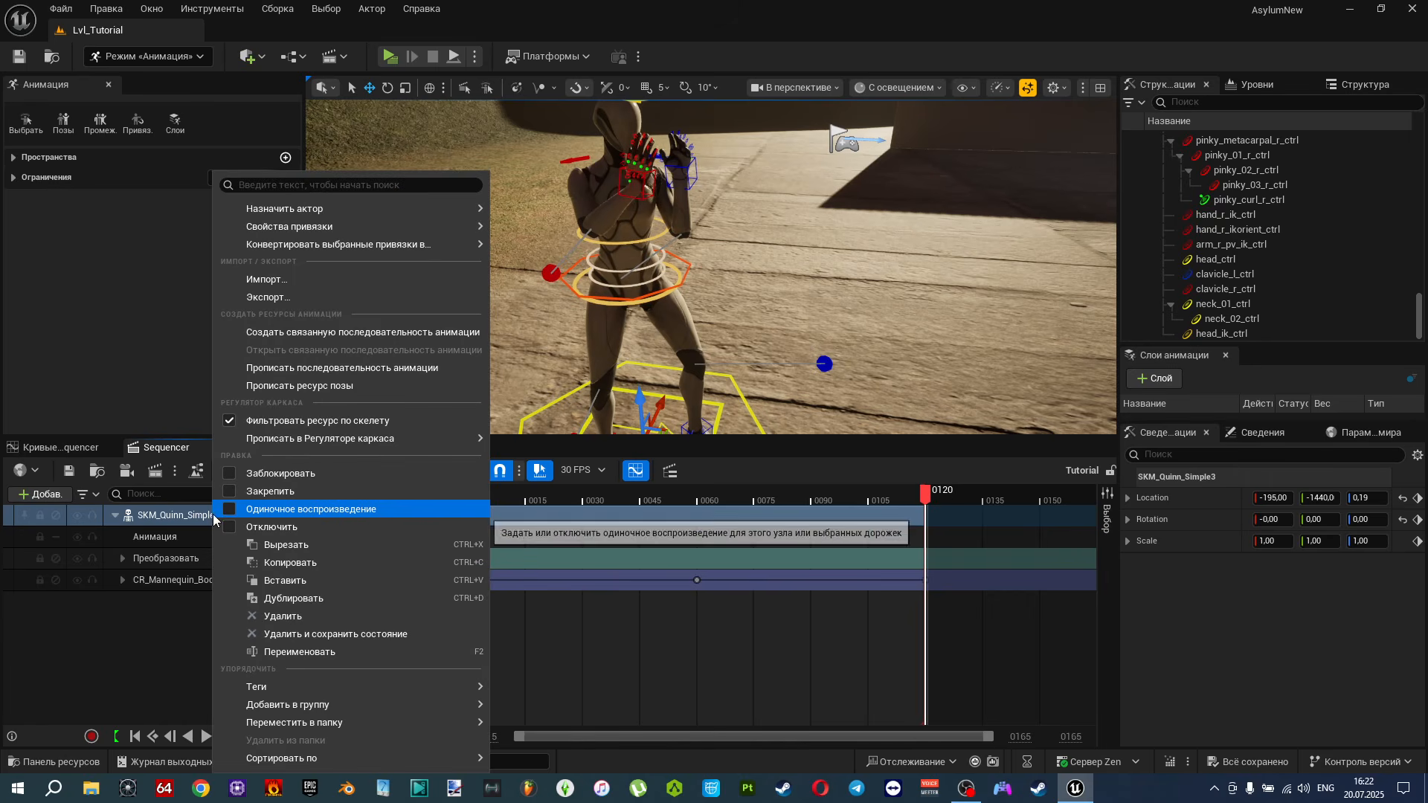
left_click(341, 368)
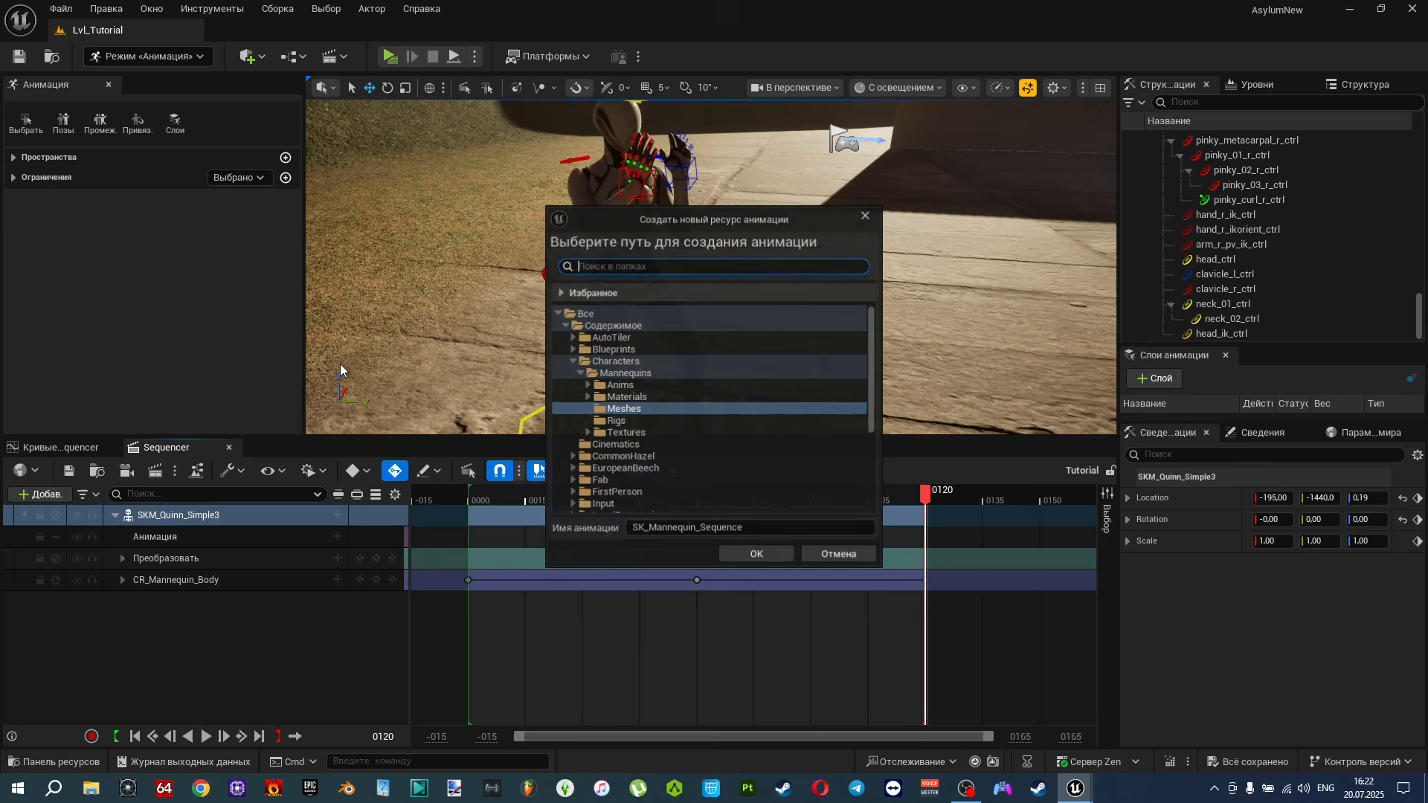
scroll(694, 467, "down", 6)
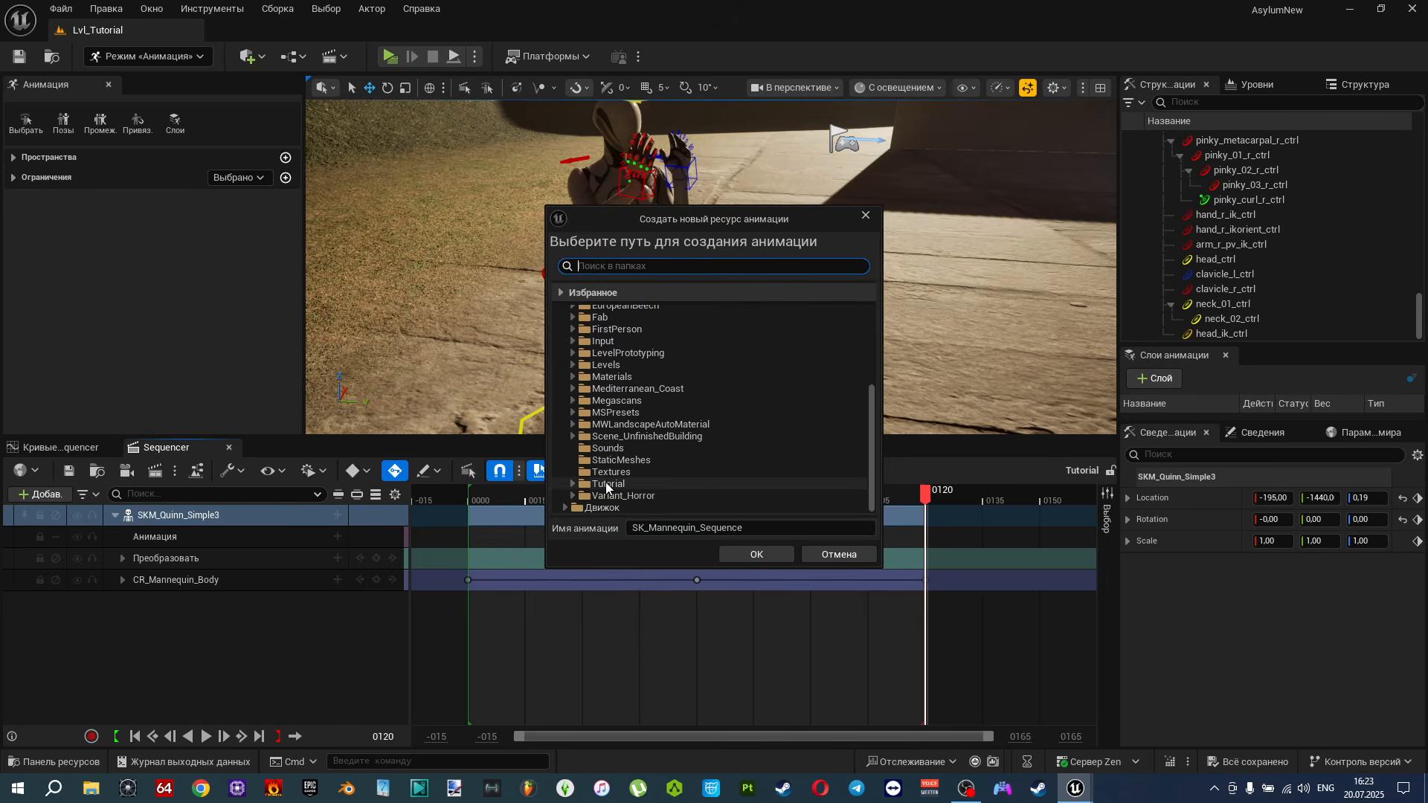
left_click(572, 483)
left_click(613, 495)
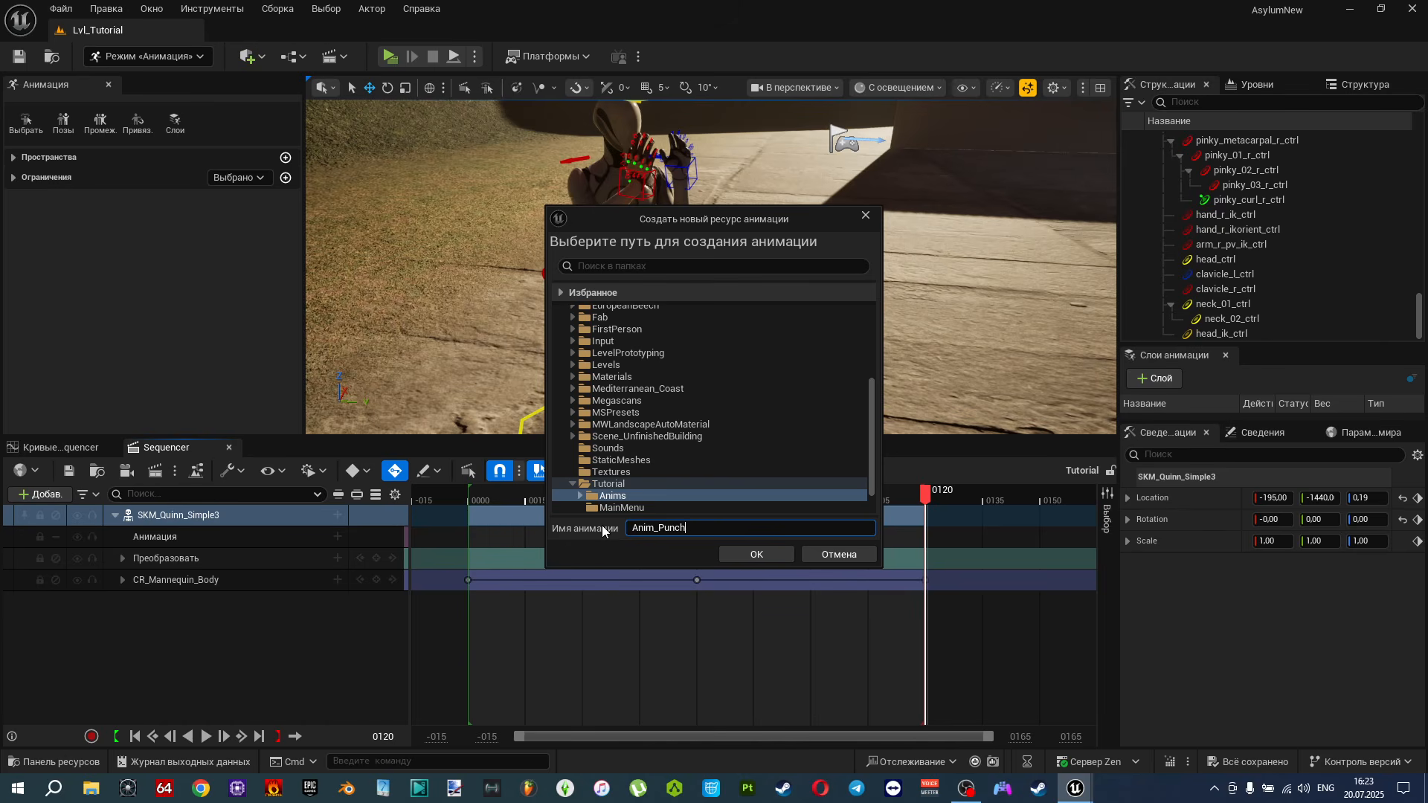
left_click(733, 557)
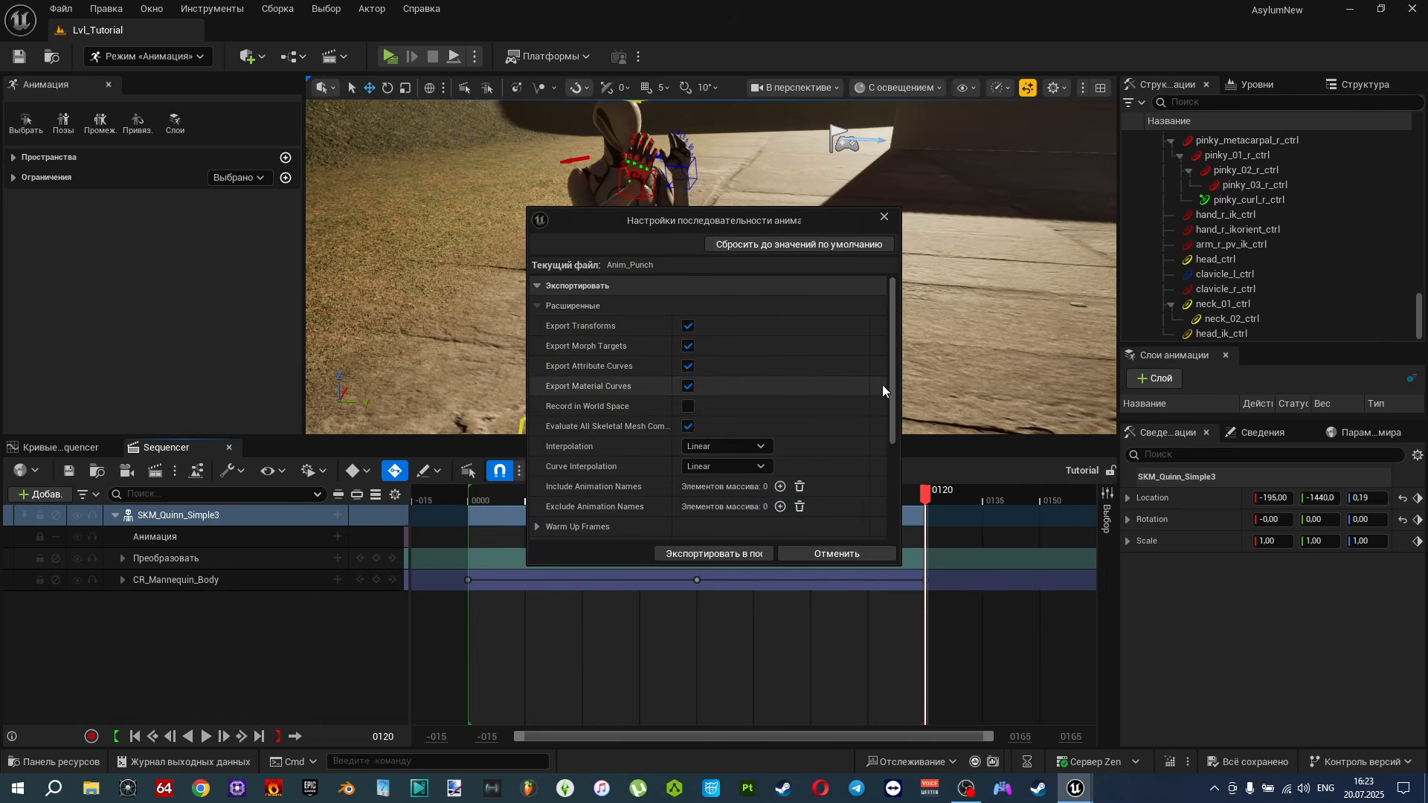
left_click_drag(894, 378, 890, 353)
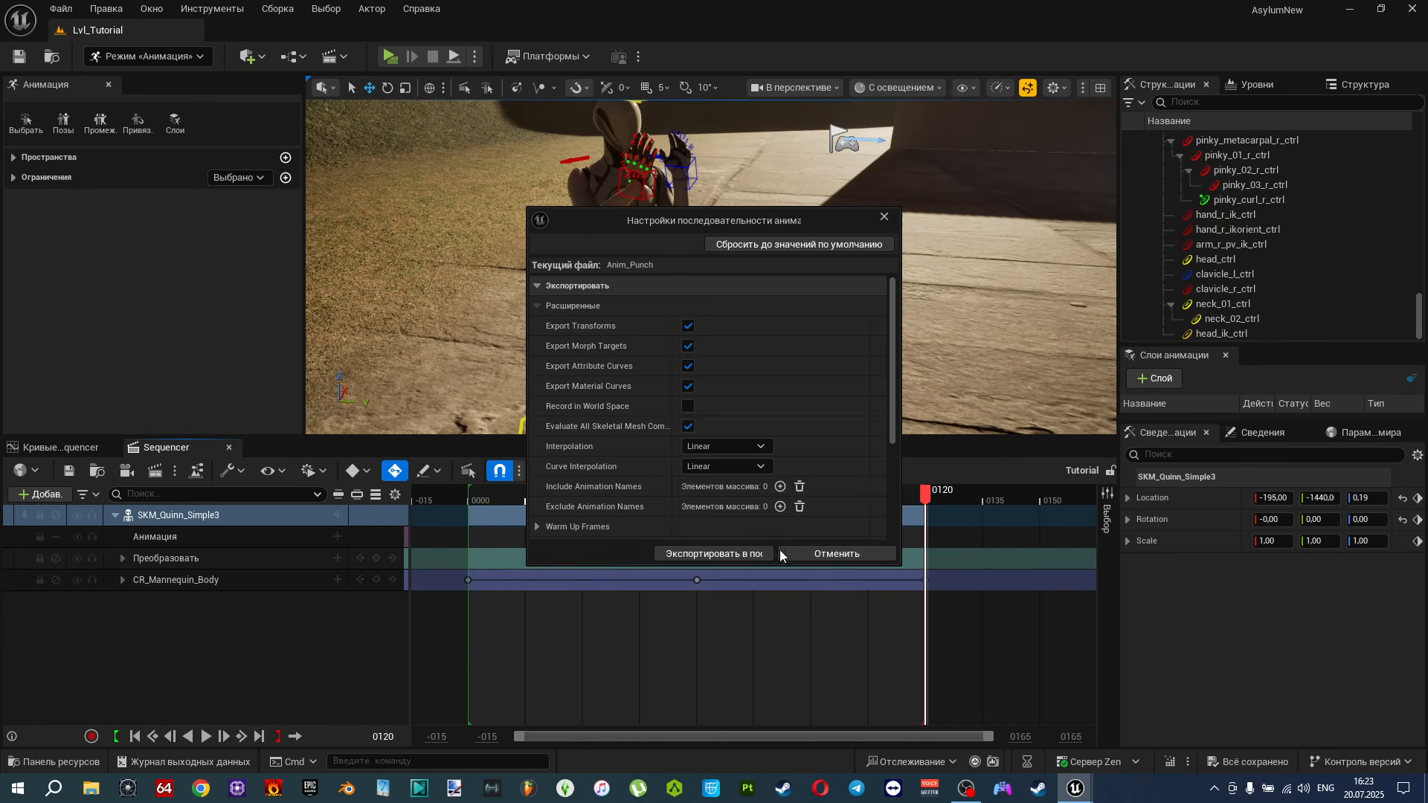
left_click(724, 555)
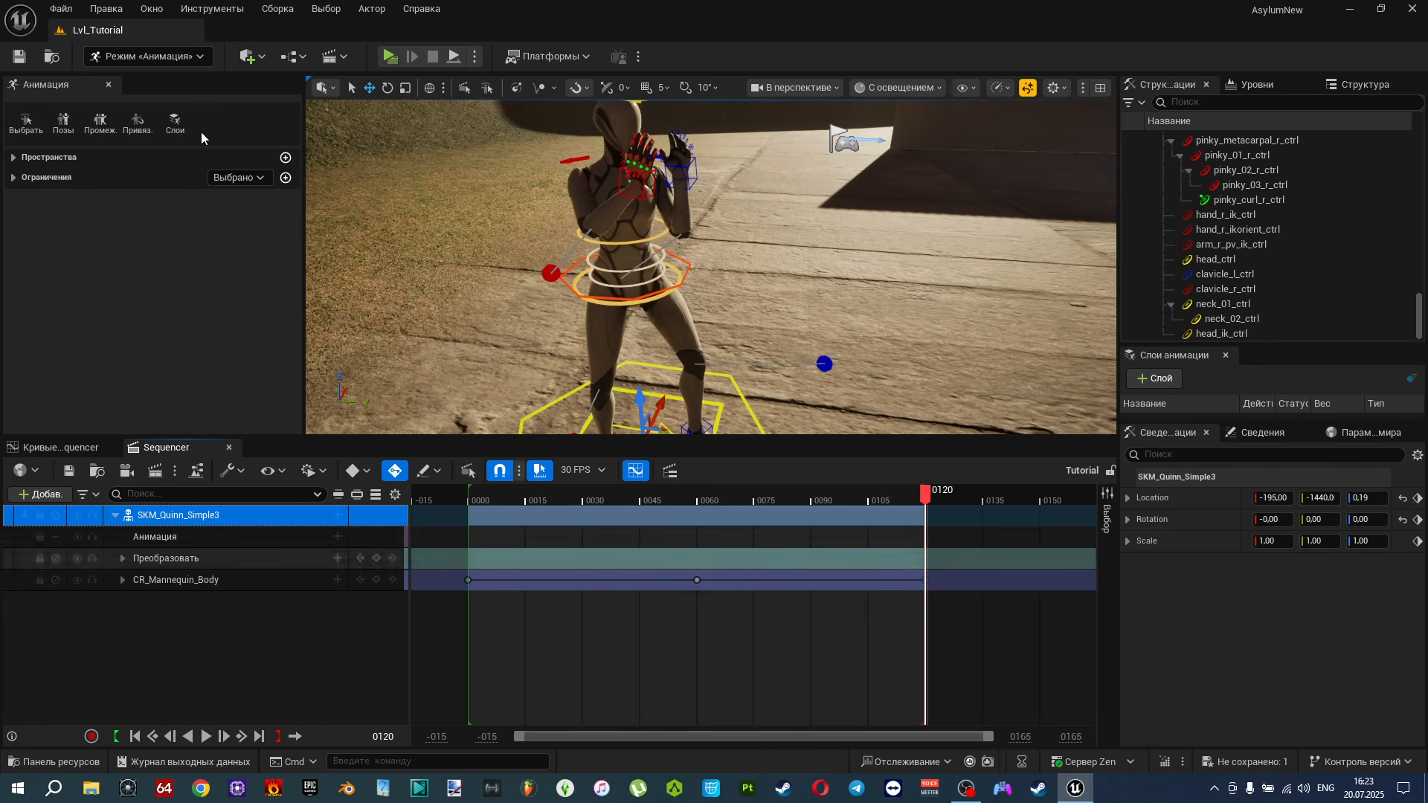
Switch the editor from animation mode to selection mode and close the Sequencer.
left_click(186, 59)
left_click(176, 235)
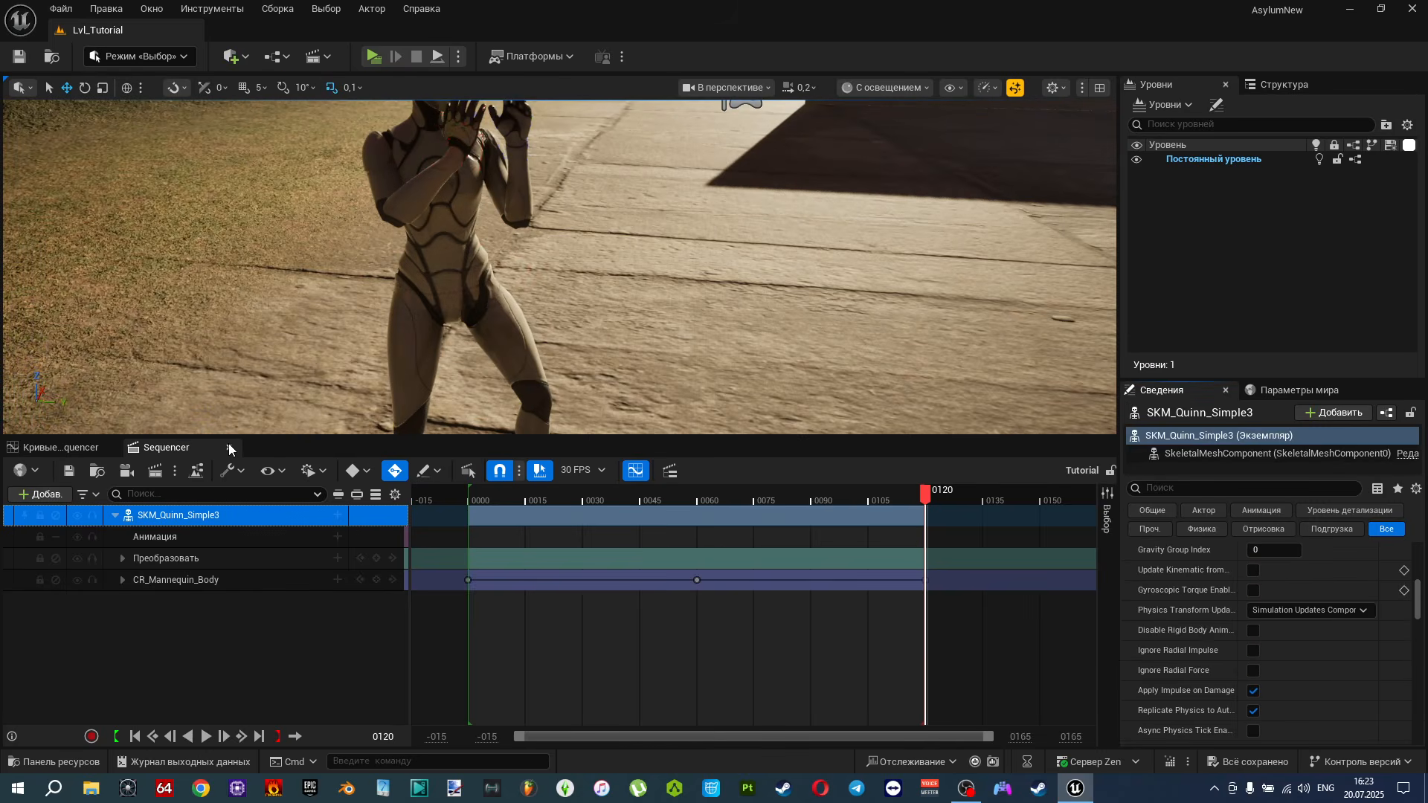
left_click(229, 447)
right_click_drag(421, 388, 381, 407)
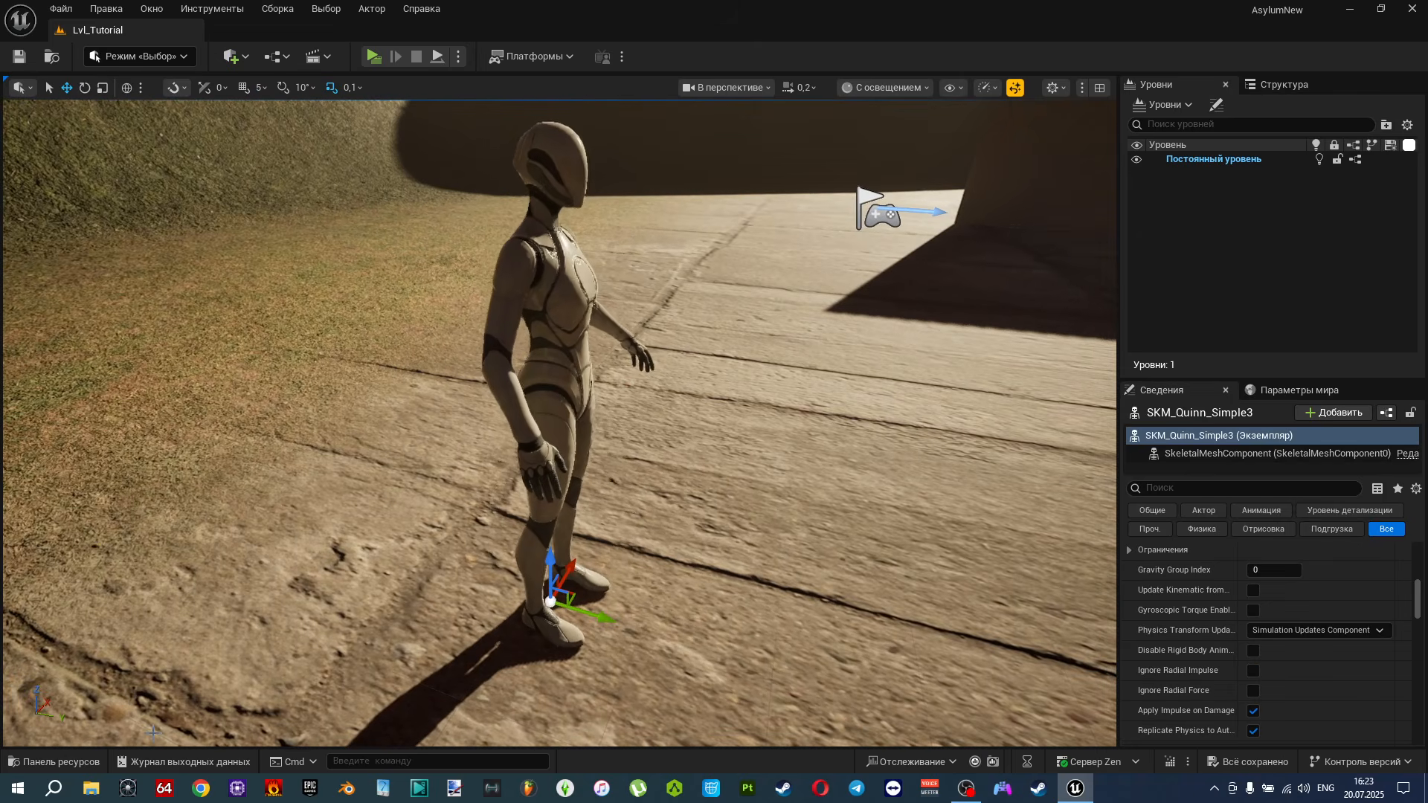
Browse the project content to the Tutorial/Anims folder, collapsing the Materials and Megascans folders.
left_click(68, 763)
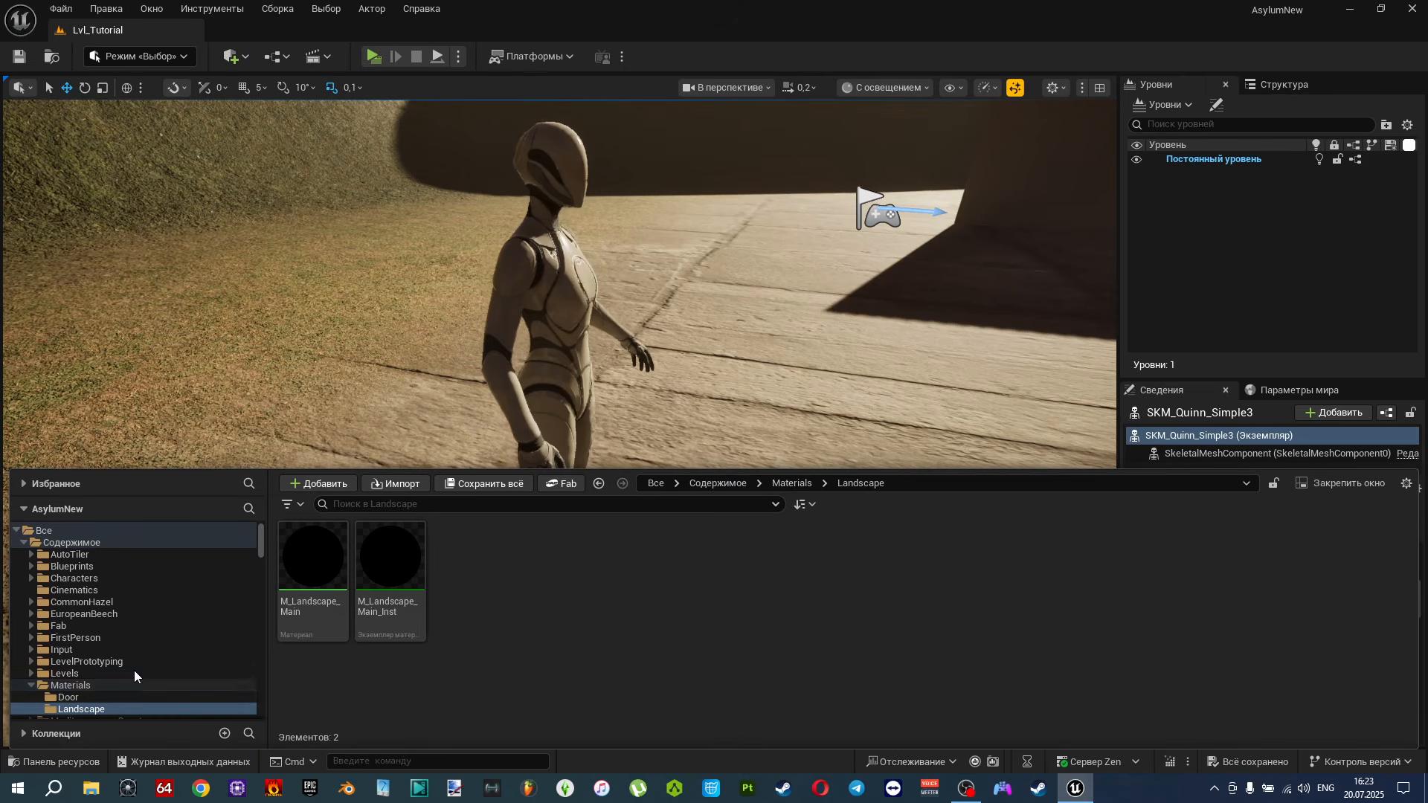
scroll(135, 669, "down", 12)
left_click_drag(259, 556, 258, 537)
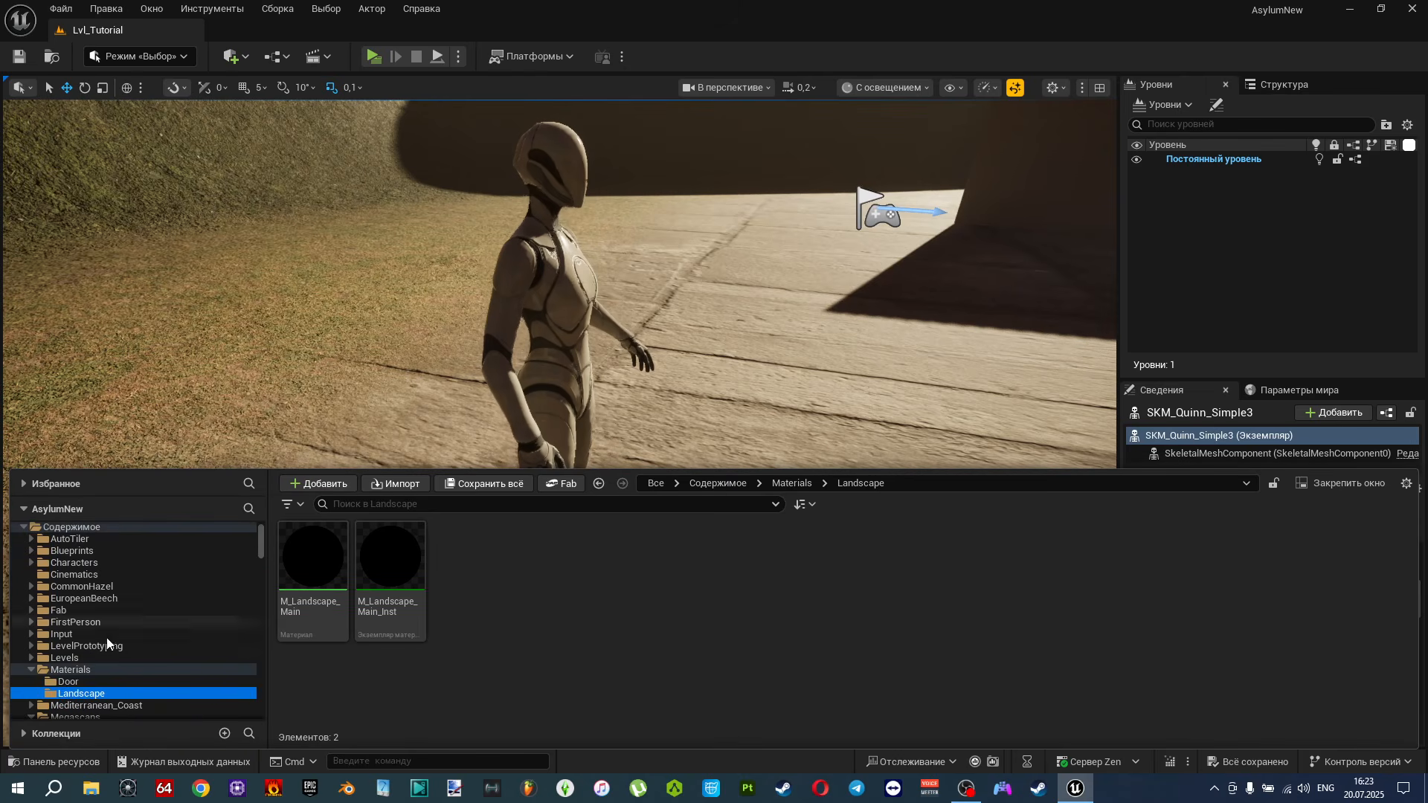
left_click(29, 670)
scroll(30, 684, "down", 2)
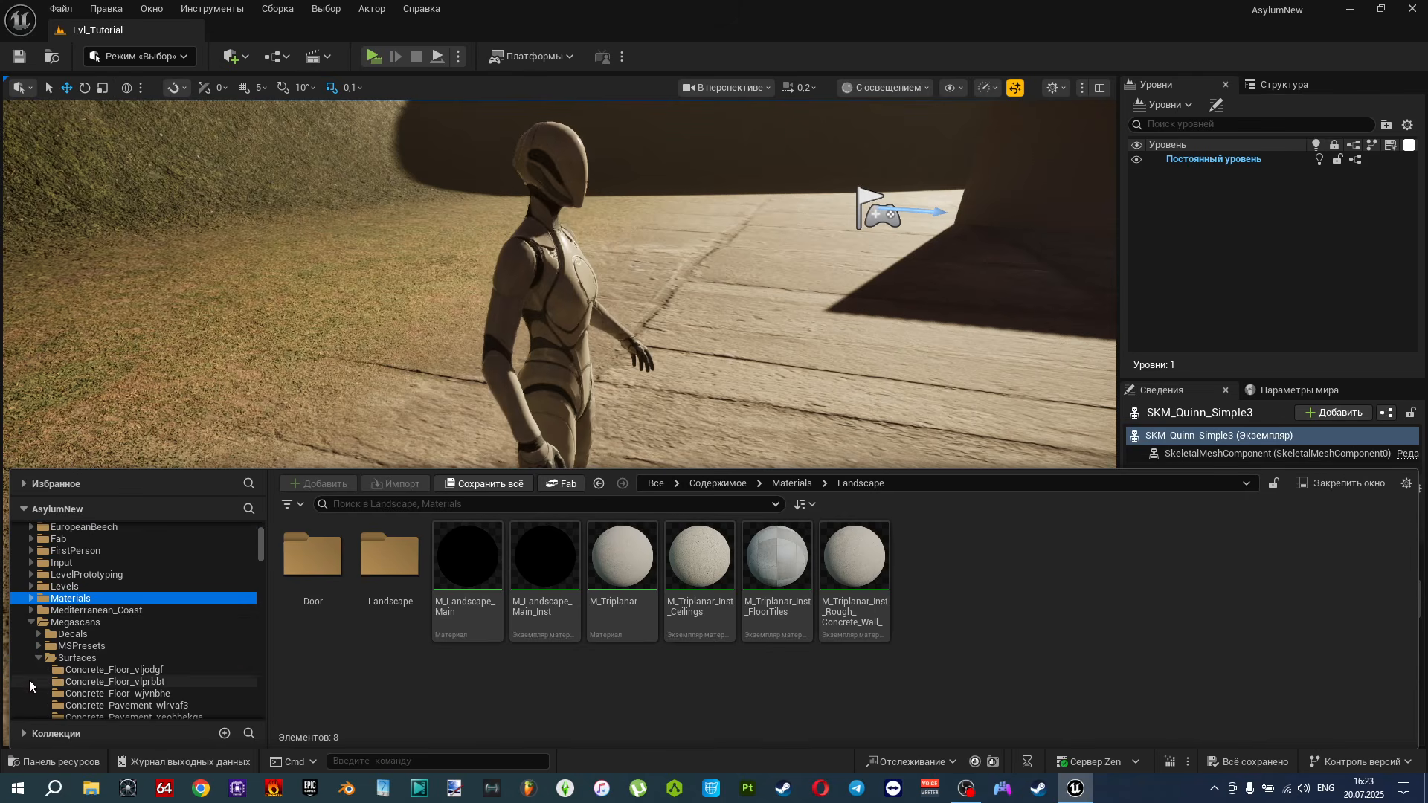
left_click(33, 624)
scroll(53, 675, "down", 1)
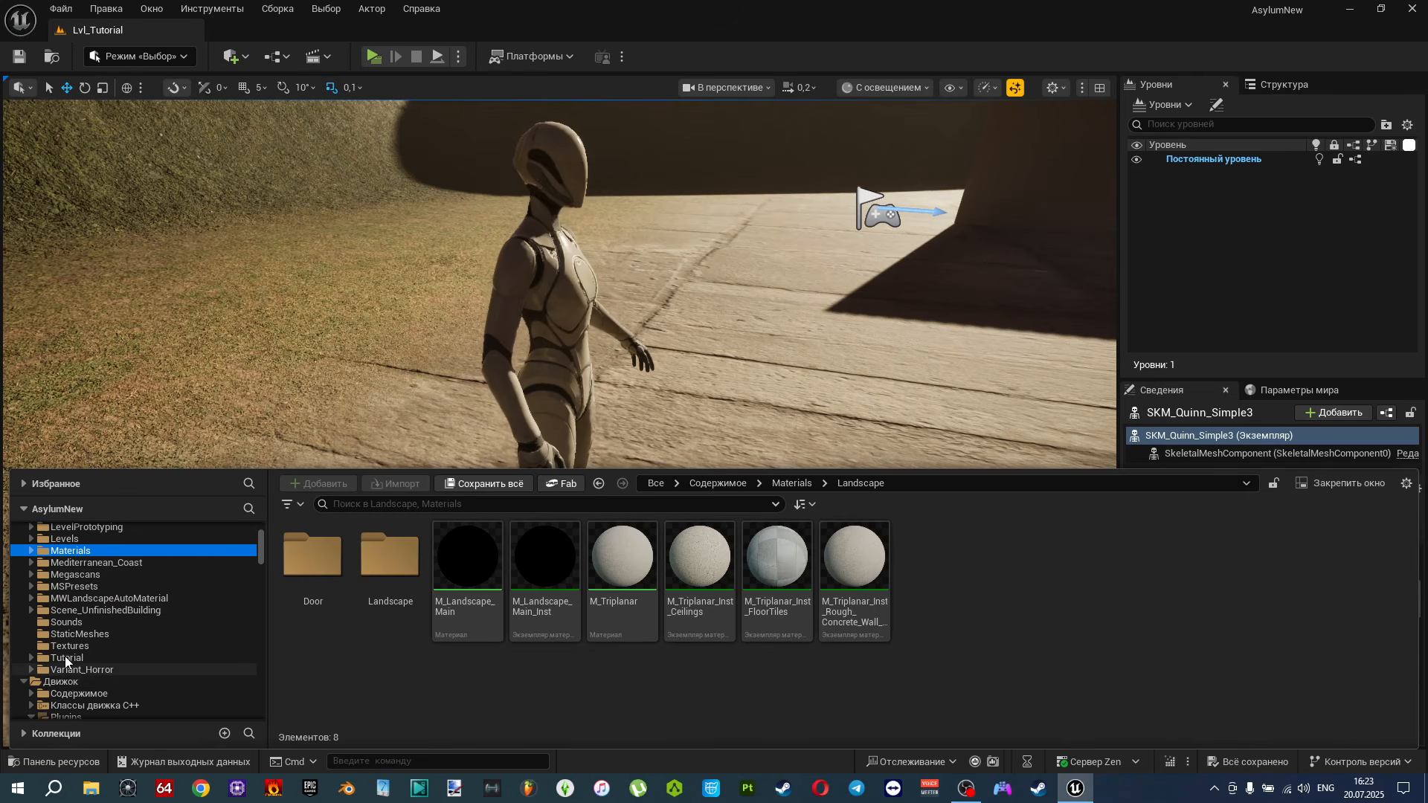
left_click(65, 658)
double_click(313, 554)
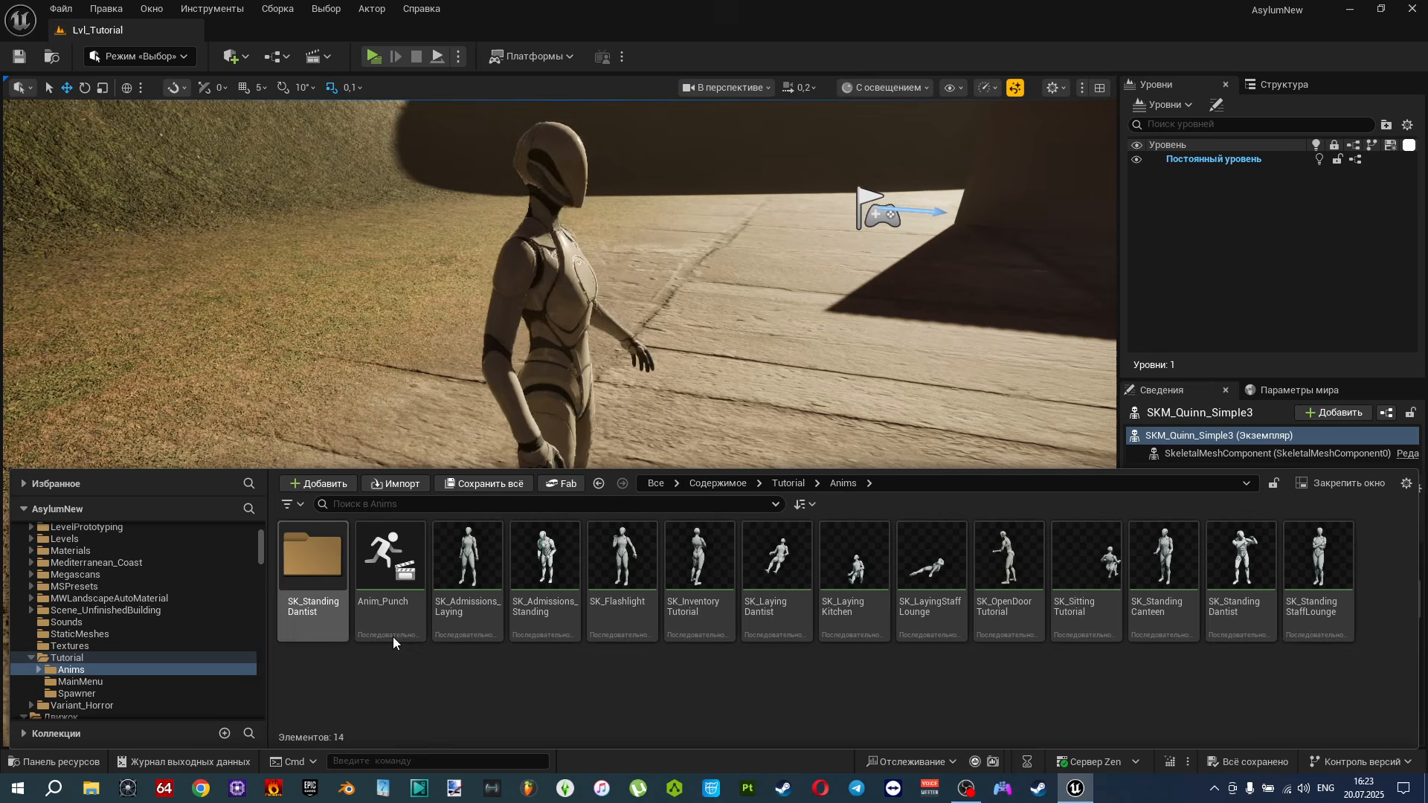
Open the Anim_Punch sequence in a maximized editor and view the playing punch from the side.
left_click(392, 571)
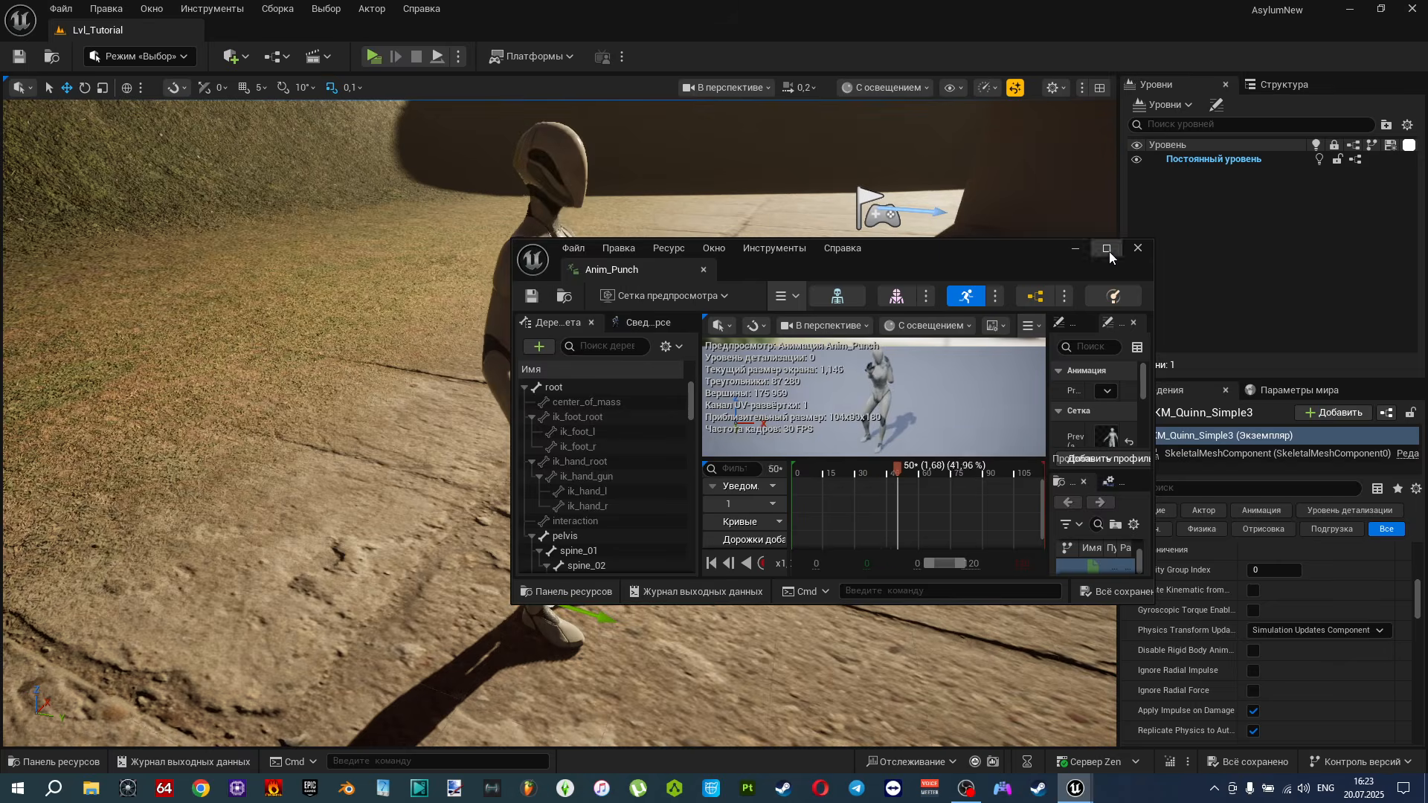
left_click(1107, 248)
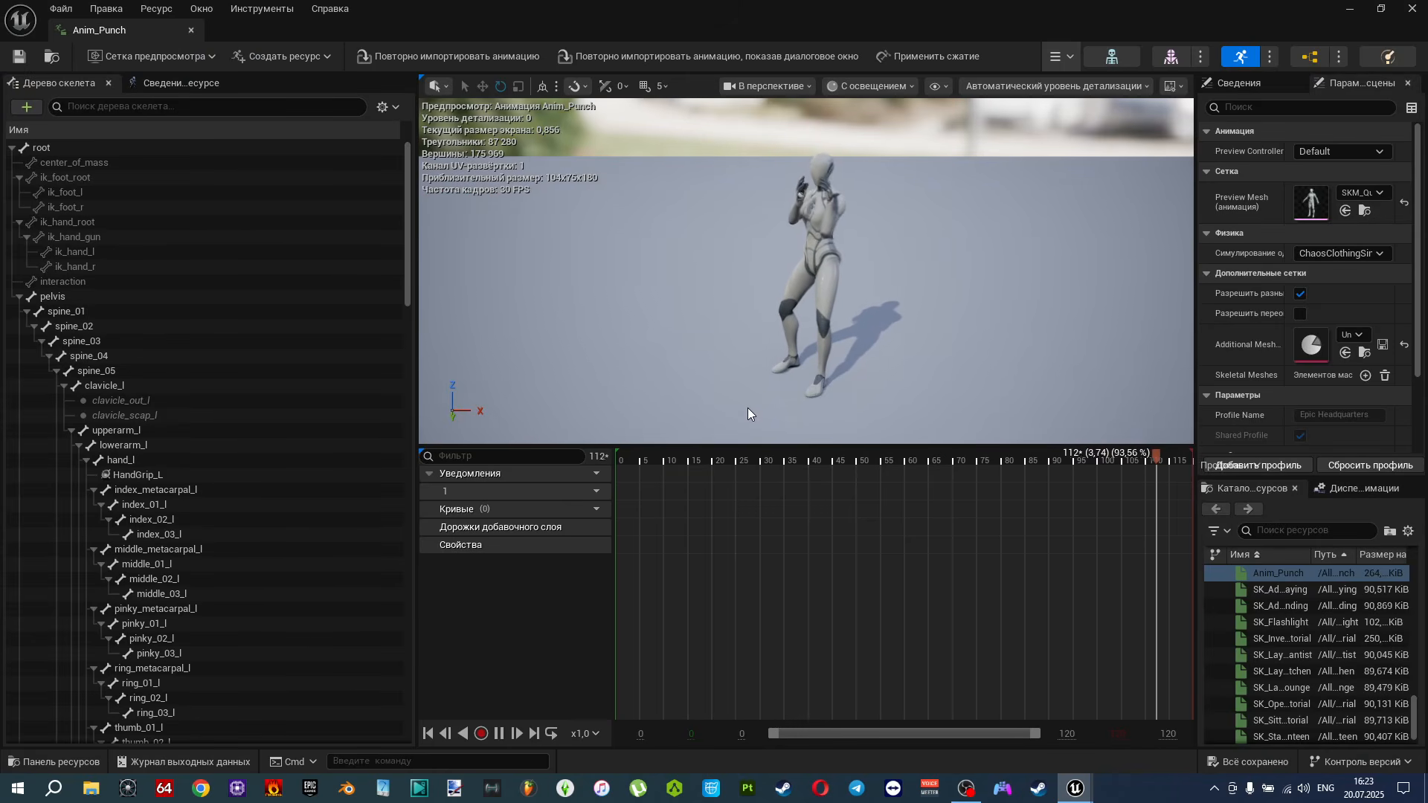
right_click_drag(816, 221, 1004, 191)
key("a")
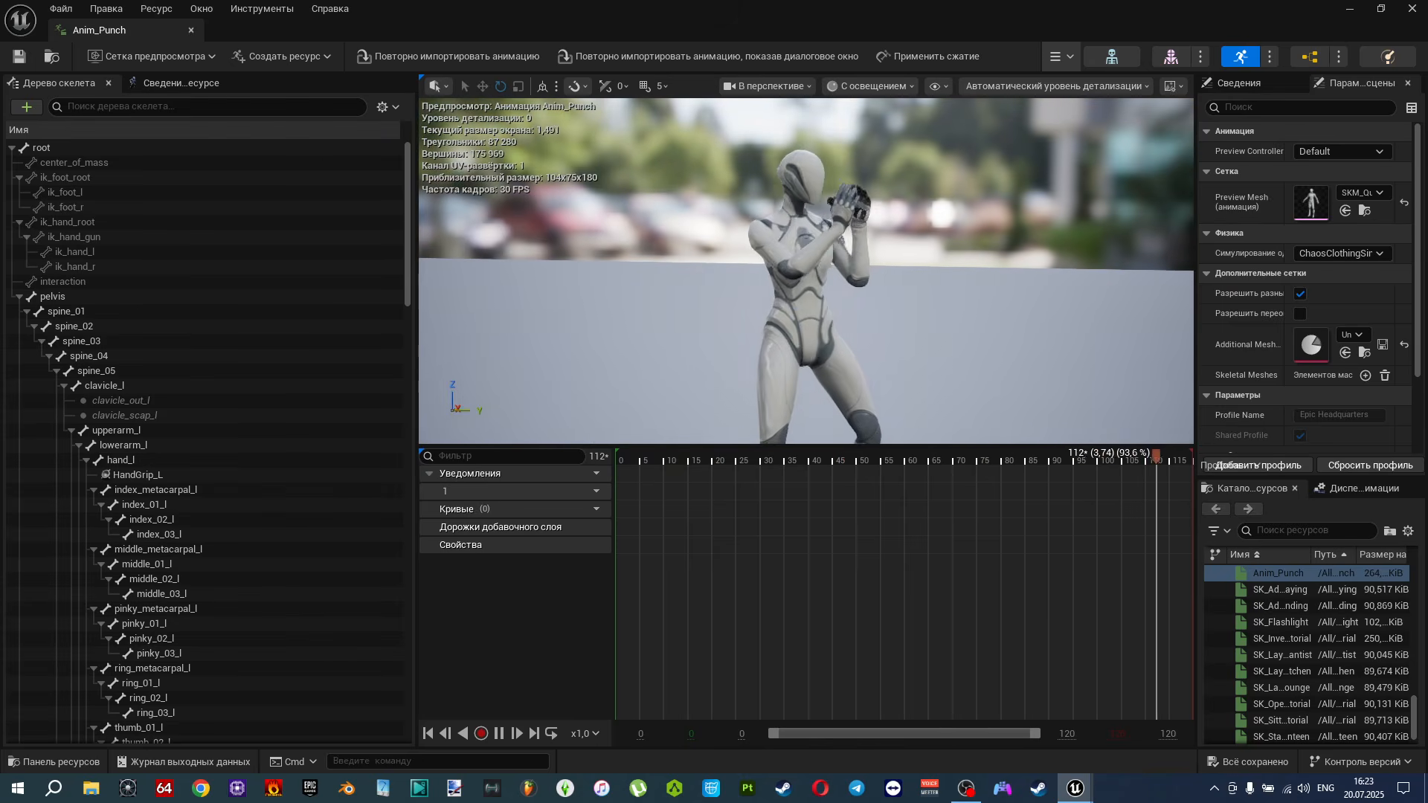
right_click_drag(840, 255, 848, 255)
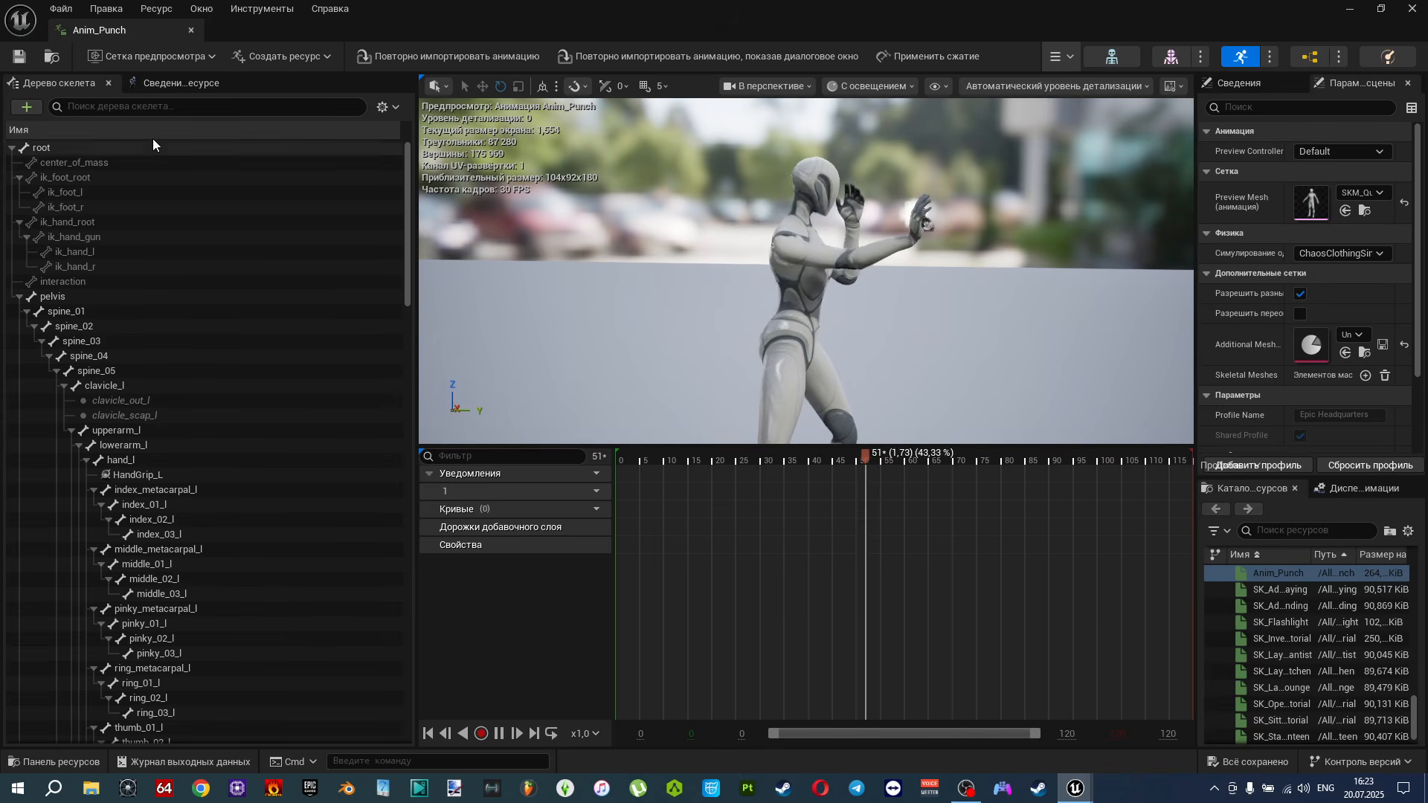
Filter the skeleton tree by "flash" and select the flashlight socket under hand_r.
left_click(151, 108)
type("flash")
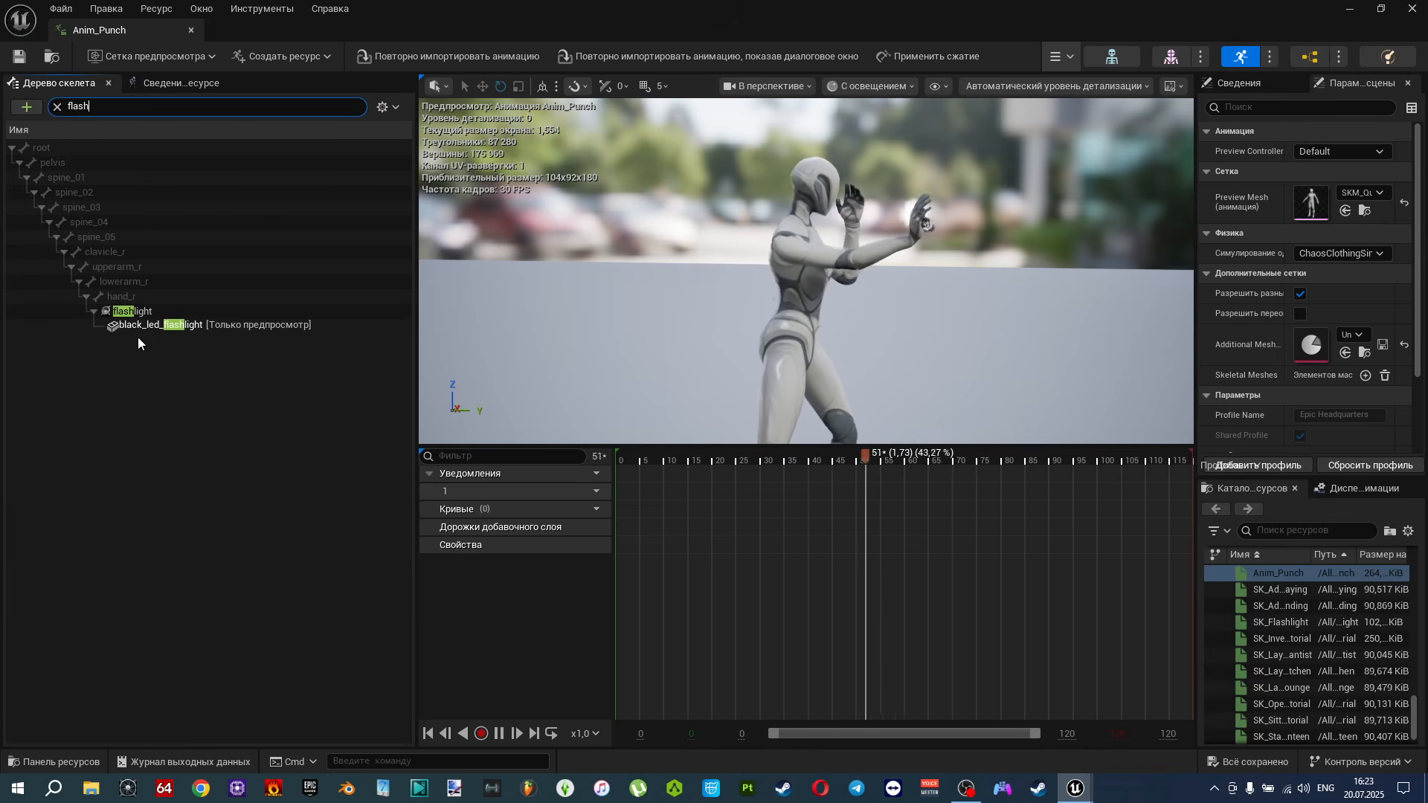
left_click(141, 312)
left_click(160, 325)
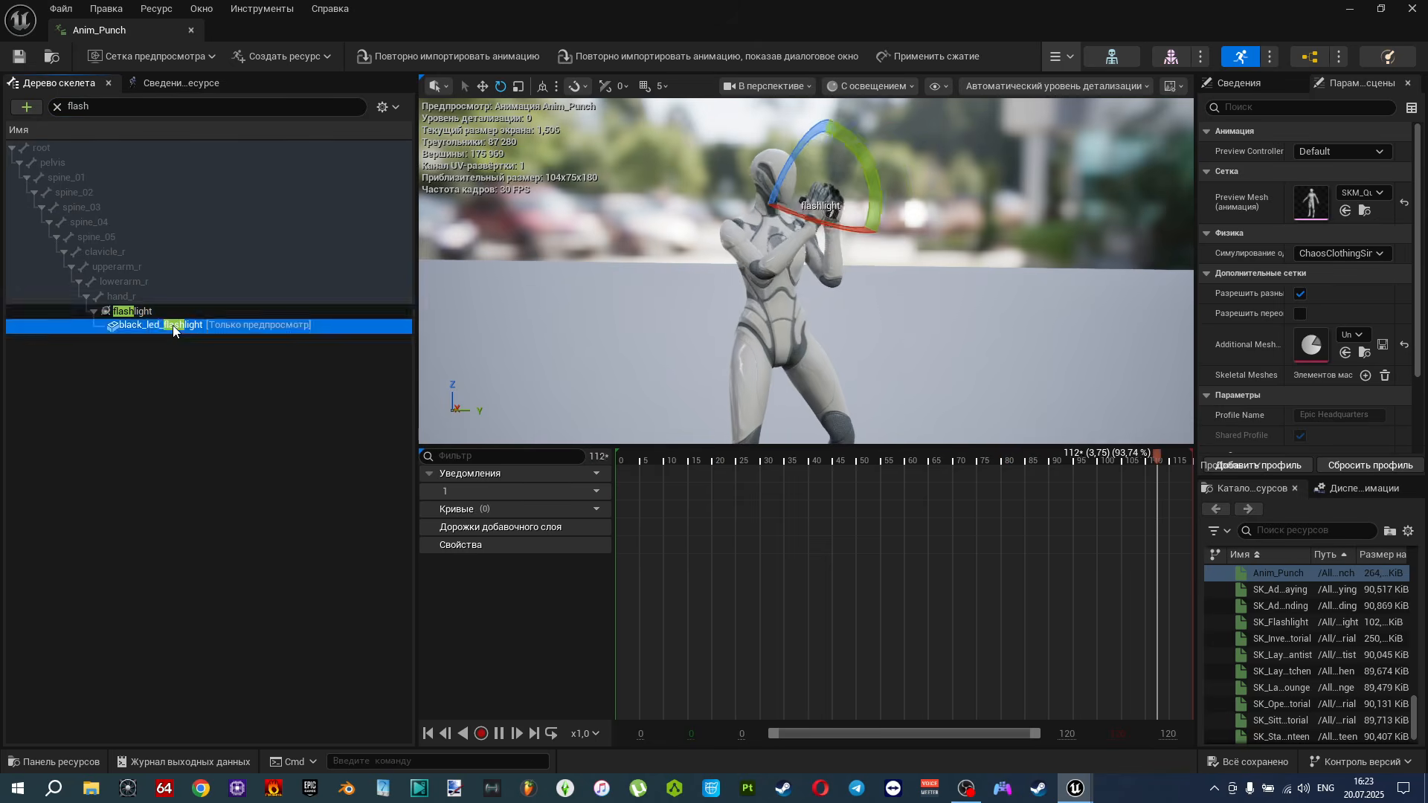
right_click(172, 330)
mouse_move(221, 358)
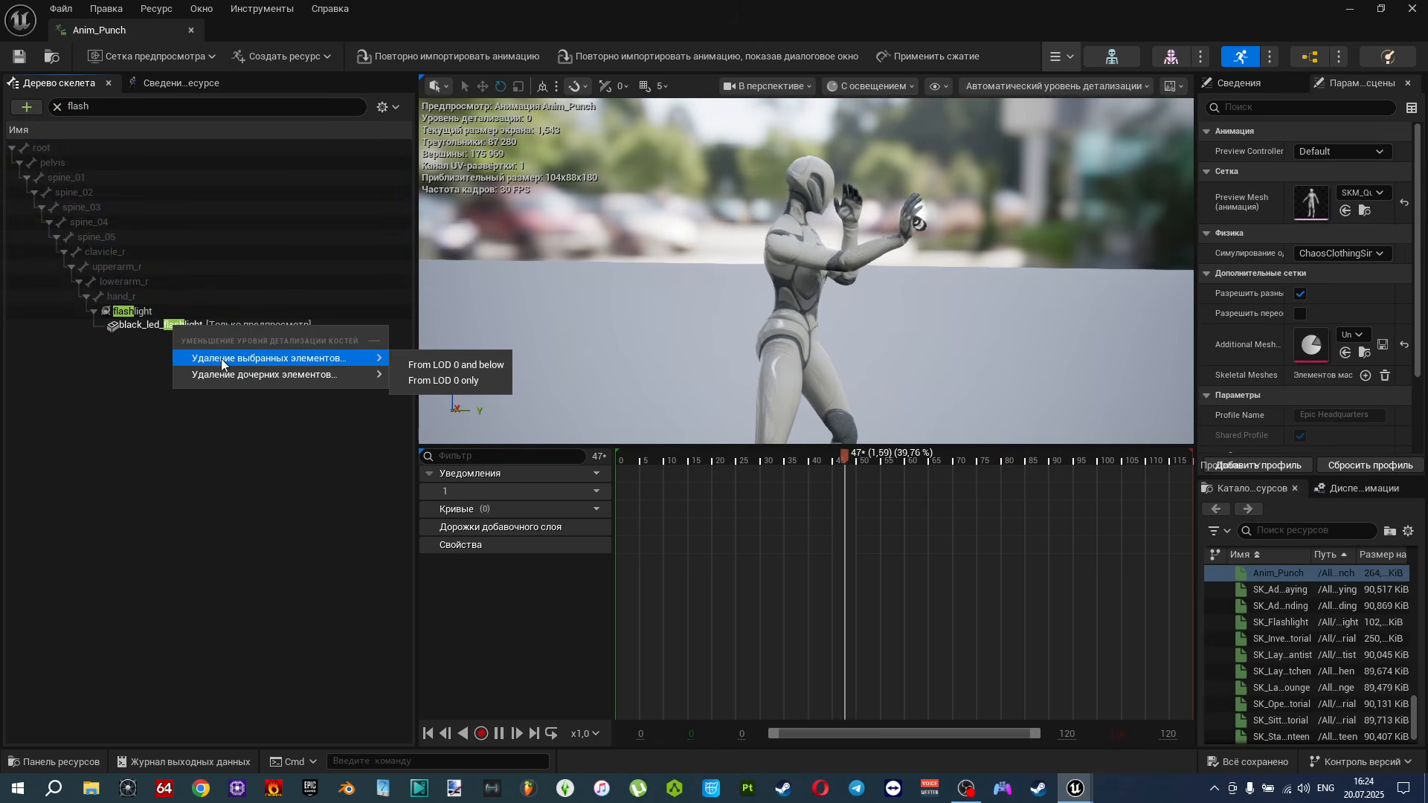
mouse_move(292, 376)
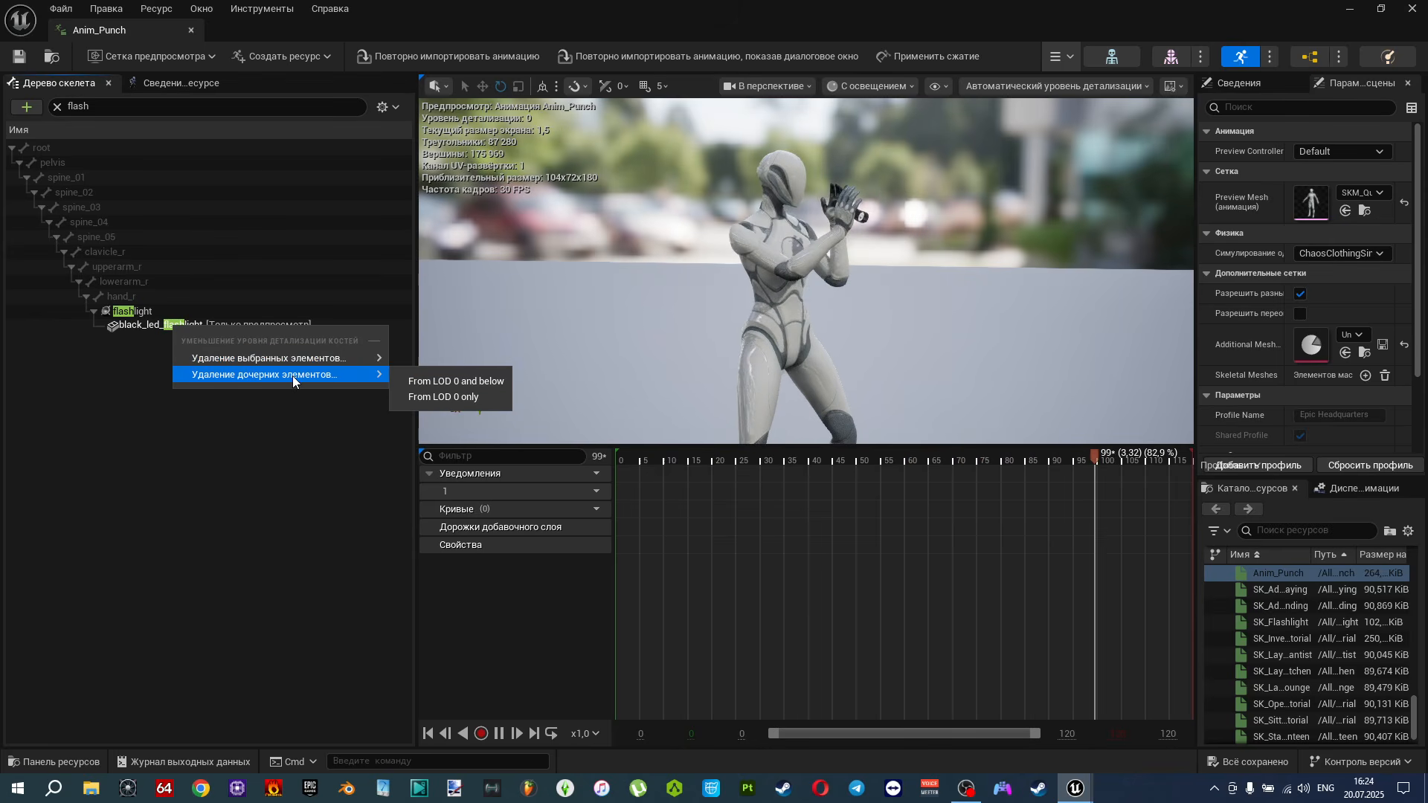
left_click(439, 381)
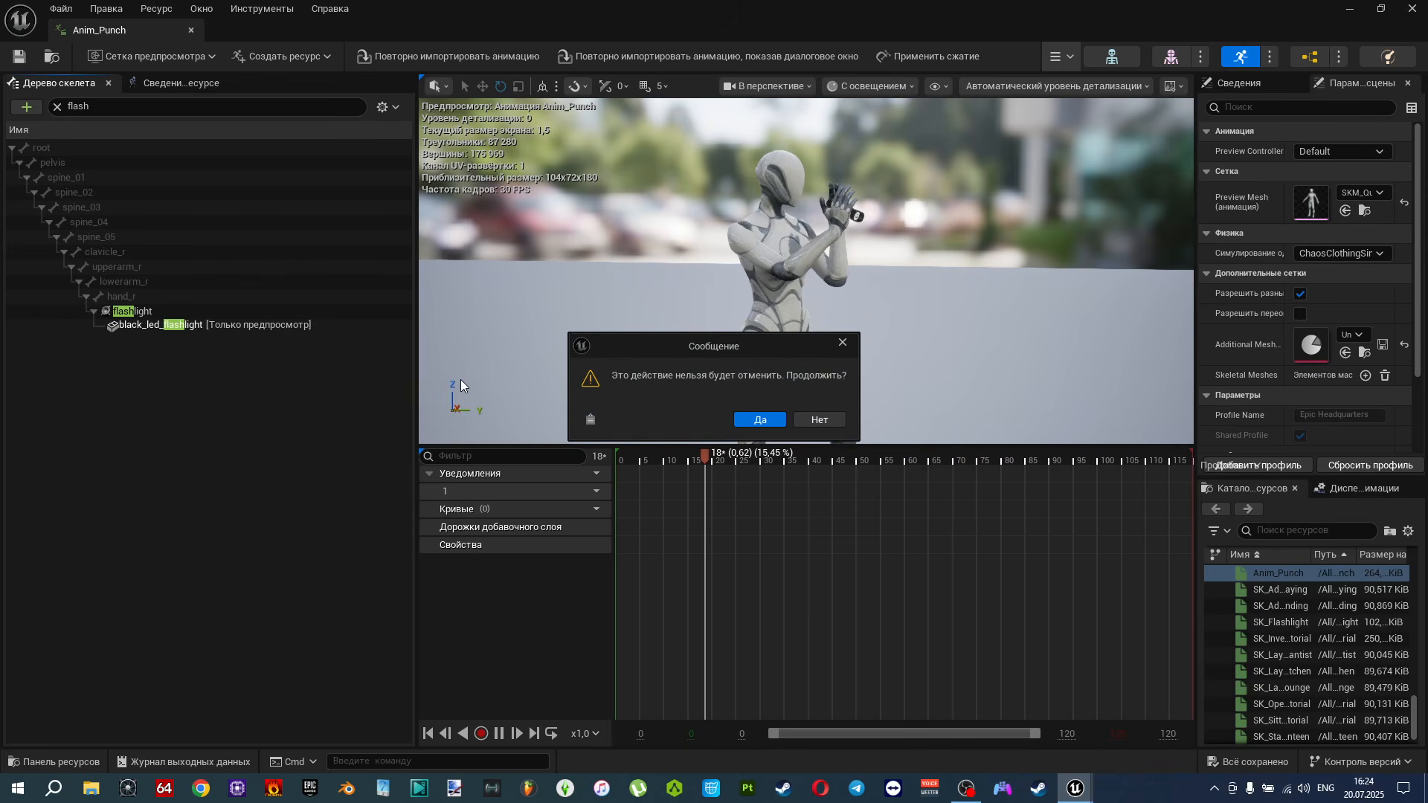
left_click(801, 421)
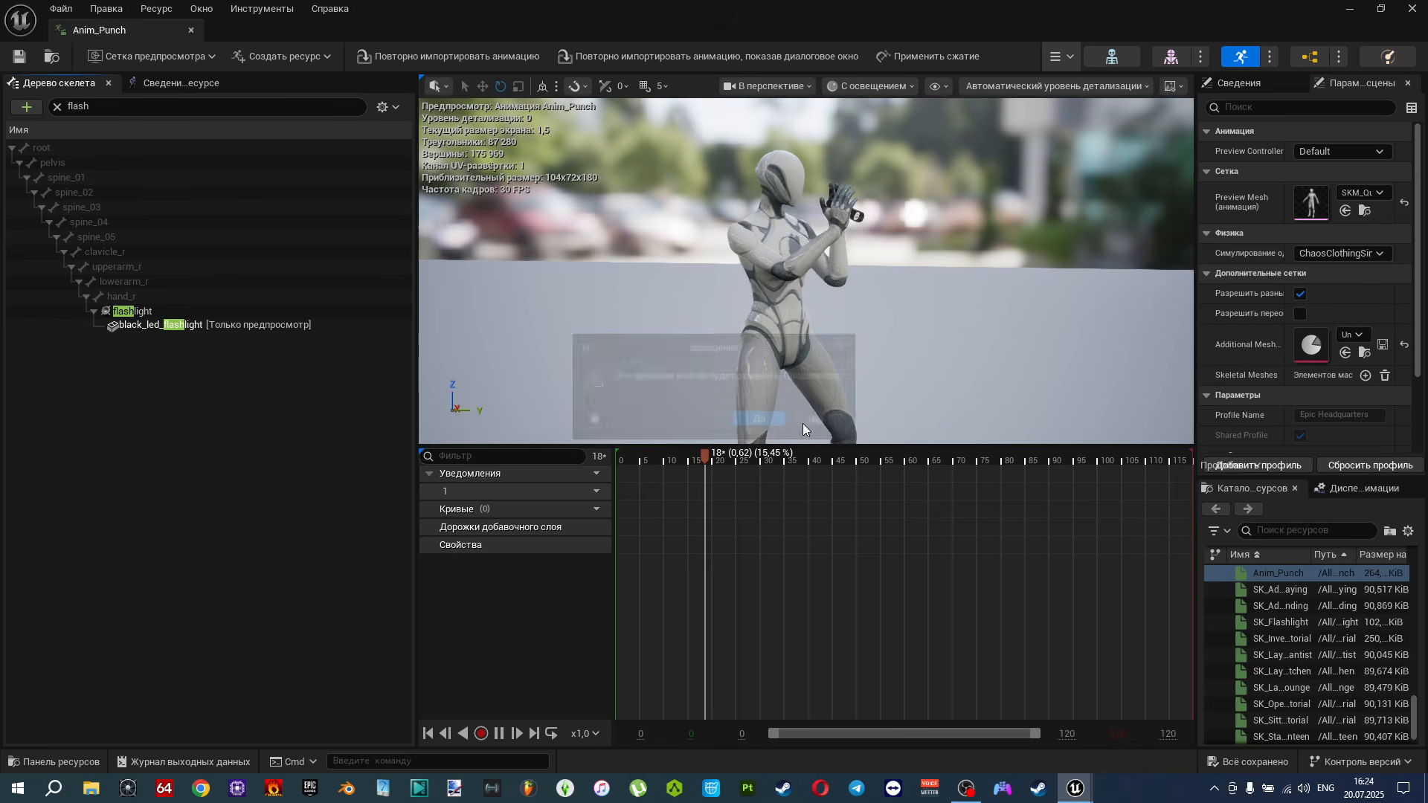
Remove all assets attached to the flashlight socket and close the Anim_Punch editor.
left_click(135, 311)
right_click(135, 311)
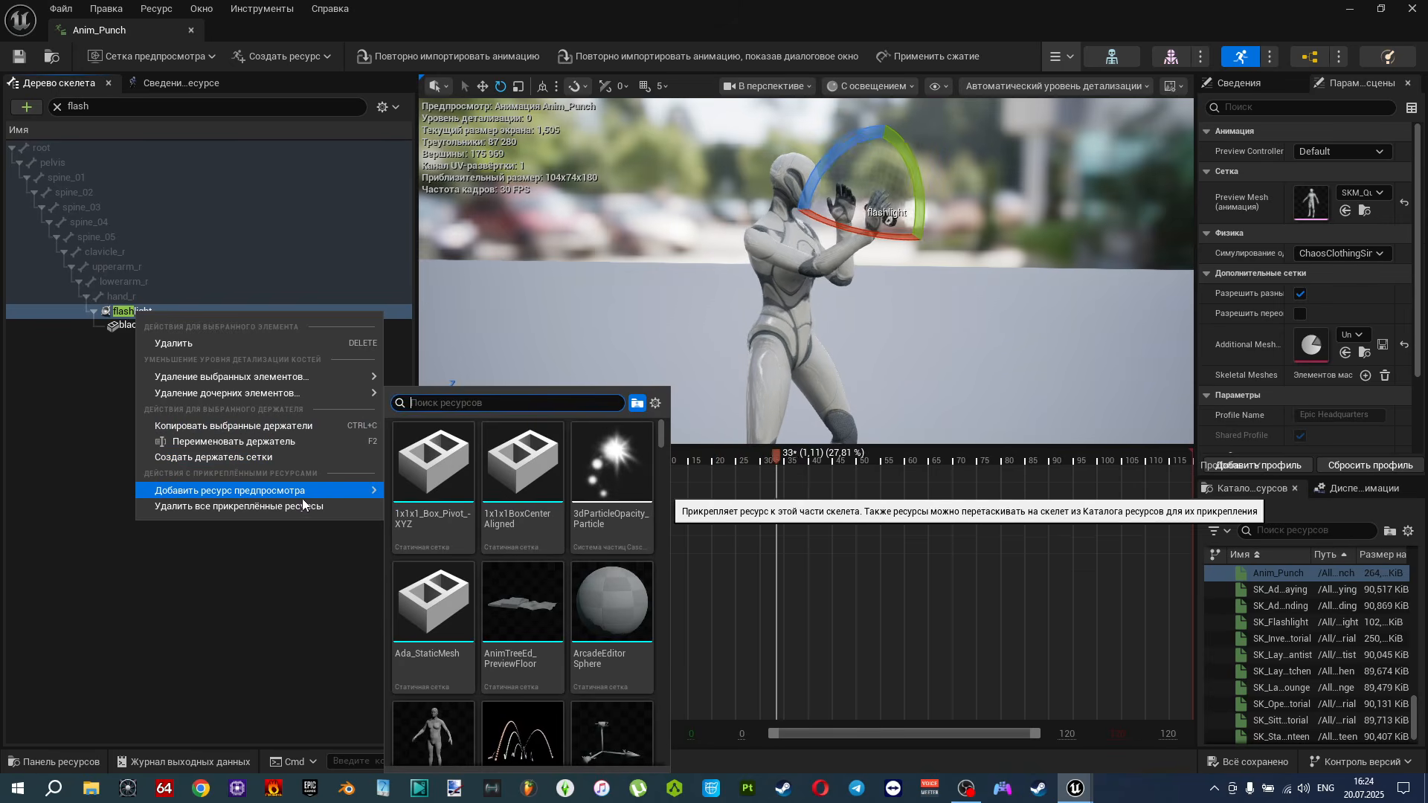
left_click(300, 507)
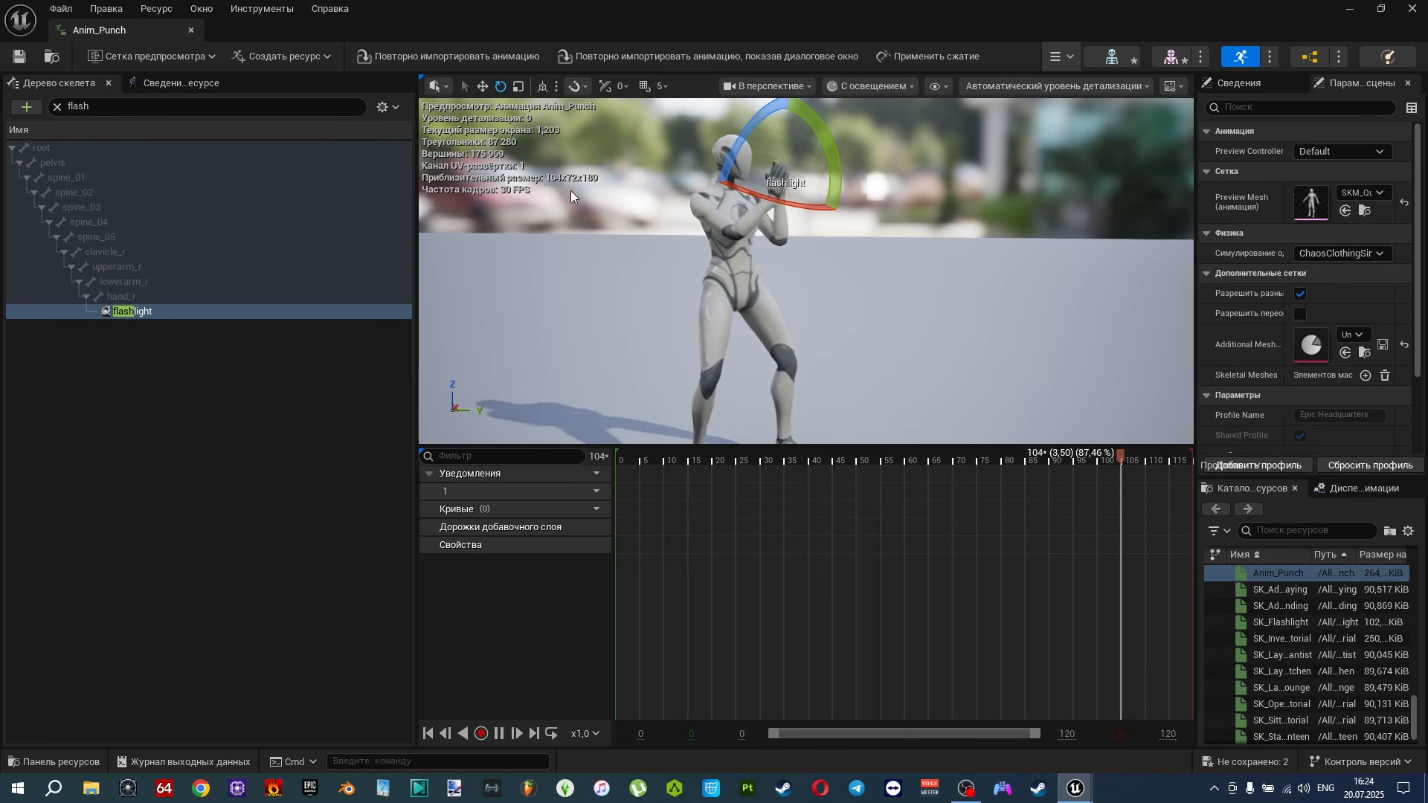
left_click(190, 31)
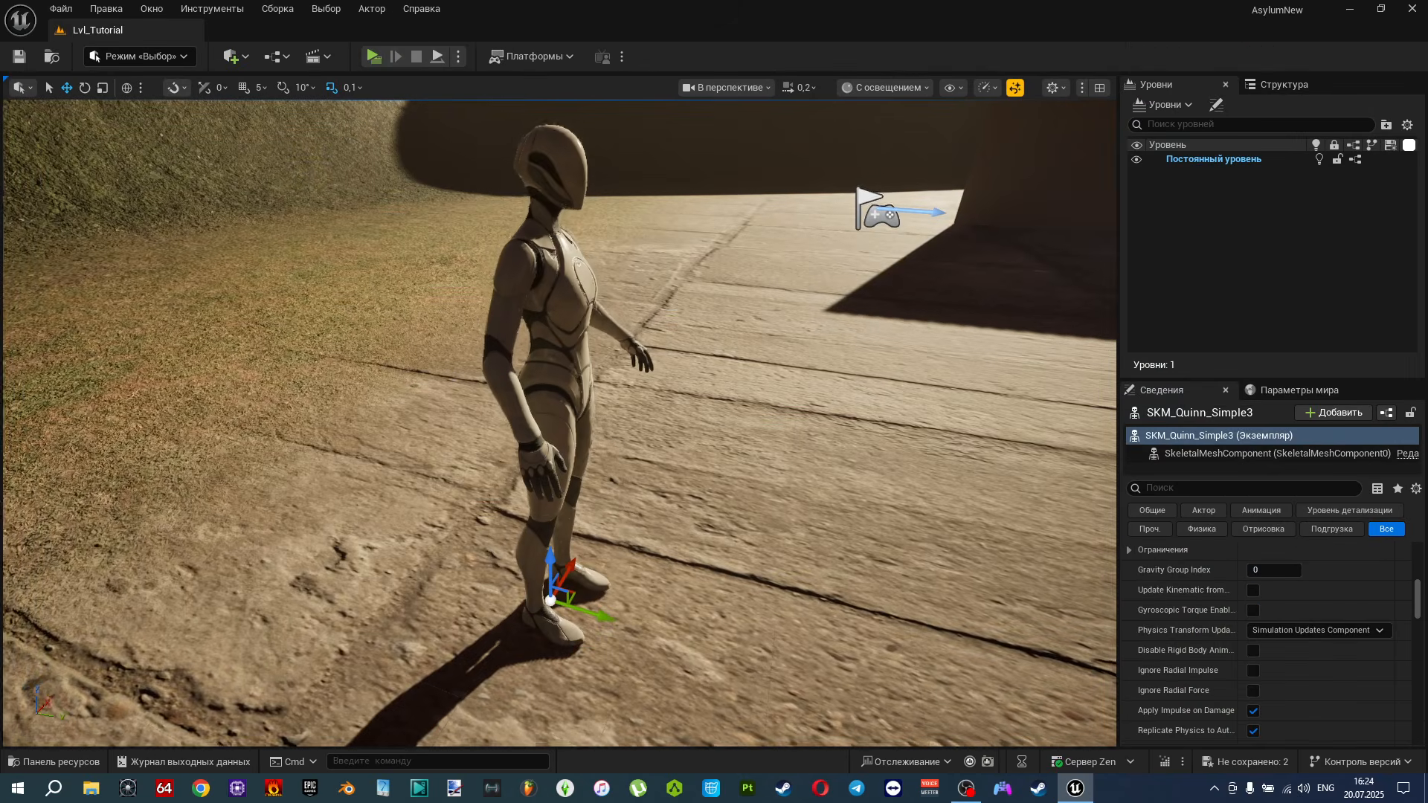
Place the Anim_Punch sequence in the level on the paved ground beside the existing mannequin.
key("s")
right_click_drag(559, 424, 733, 389)
scroll(716, 387, "up", 4)
key("s")
left_click(66, 761)
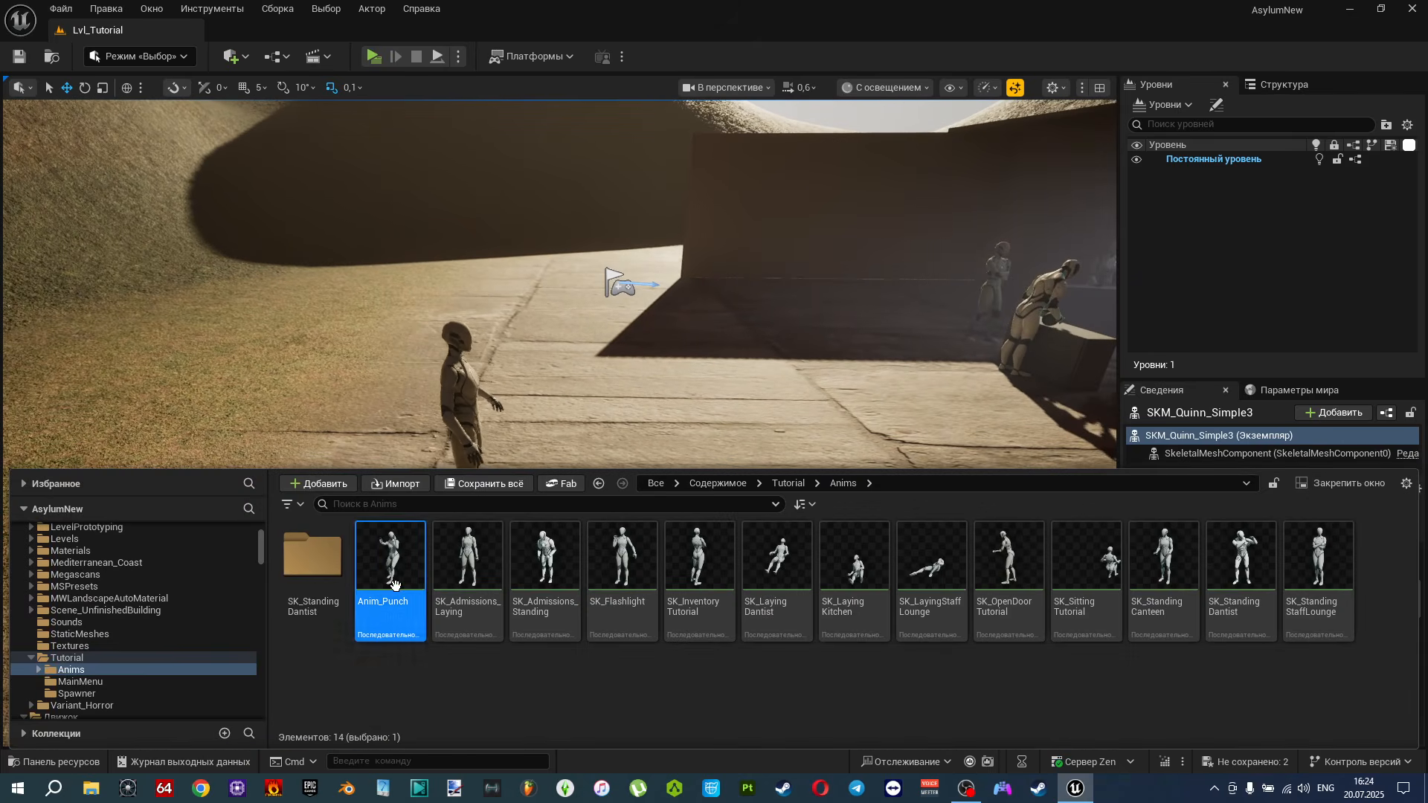
left_click_drag(389, 573, 612, 462)
left_click(615, 416)
key("f")
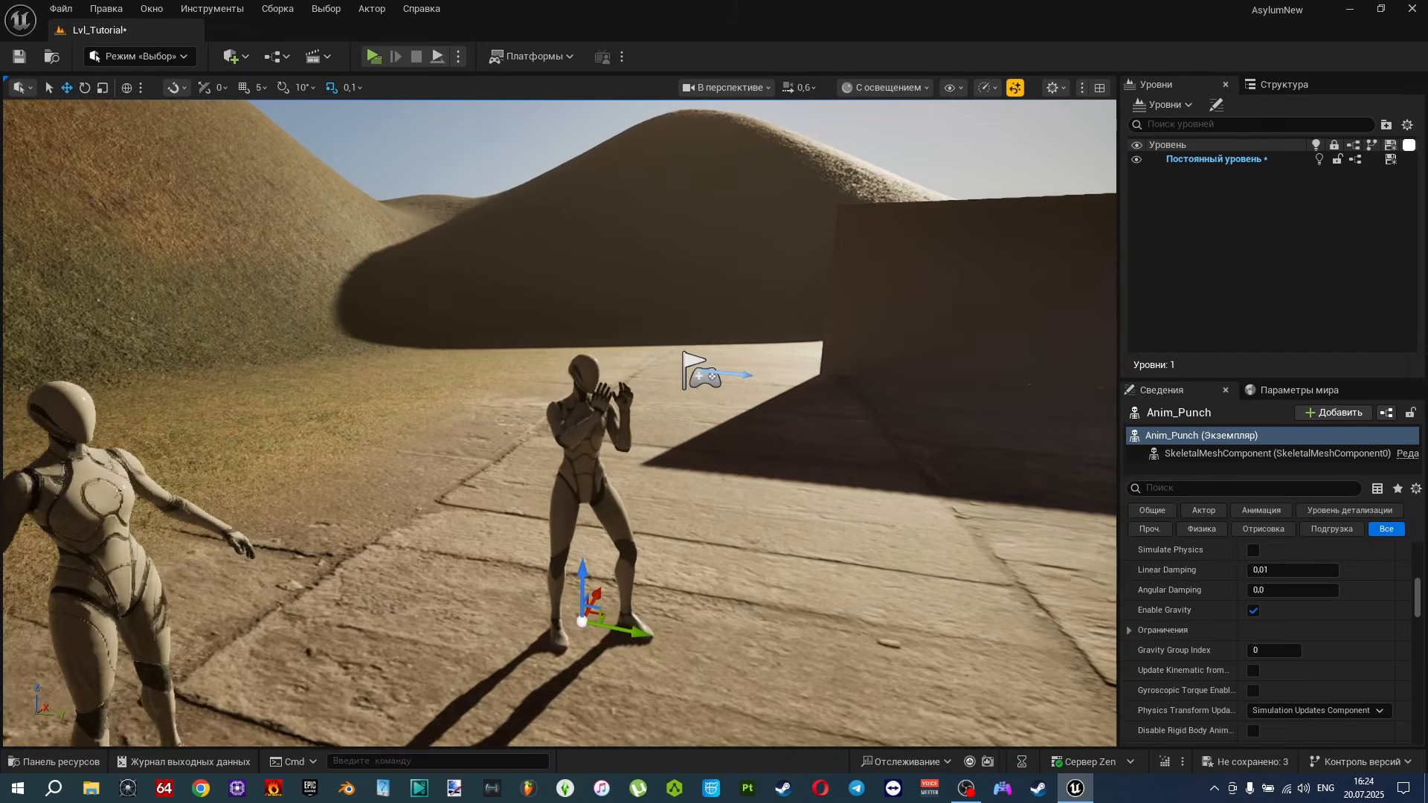
Start simulating the level to play the placed Anim_Punch character, and show the list of level actors.
left_click(458, 56)
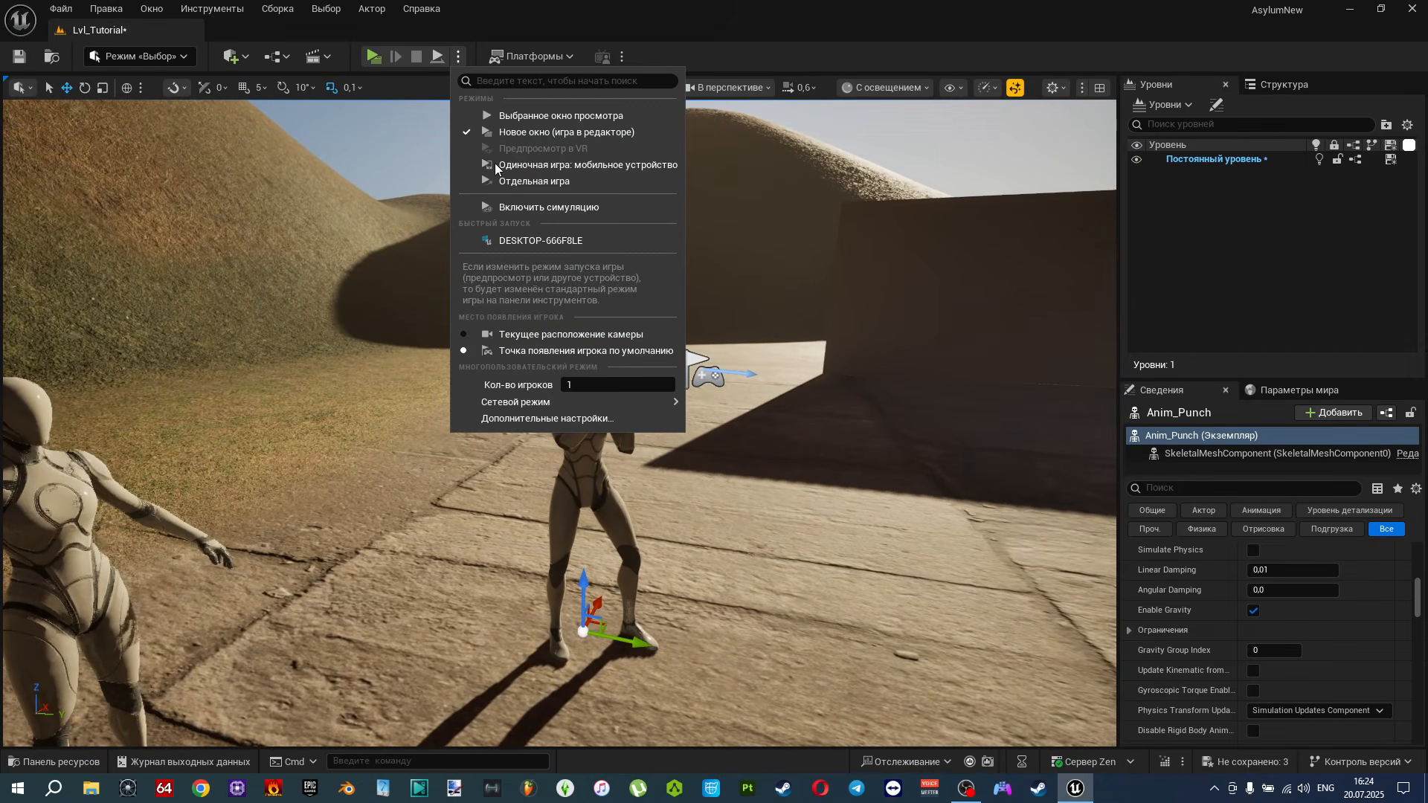
left_click(498, 209)
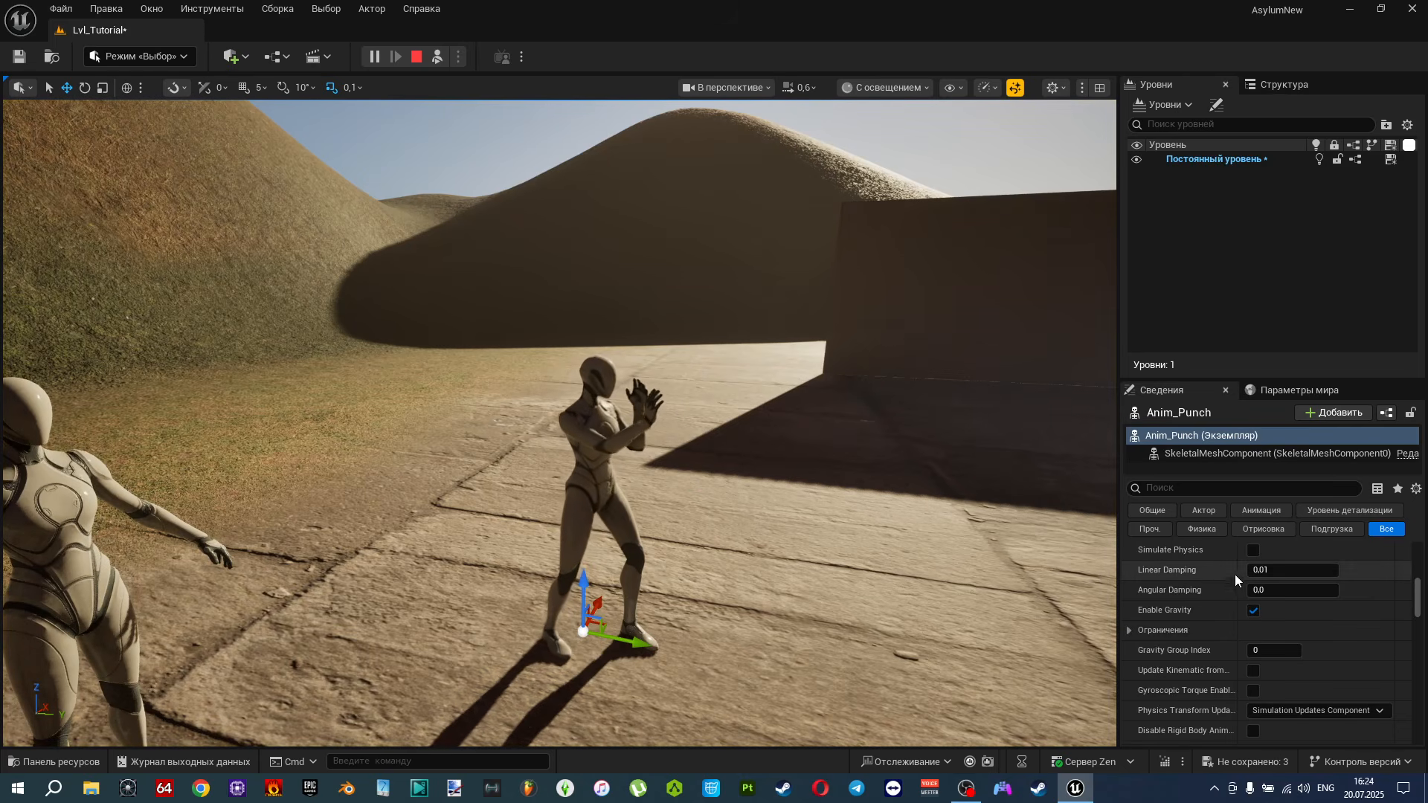
left_click(1280, 85)
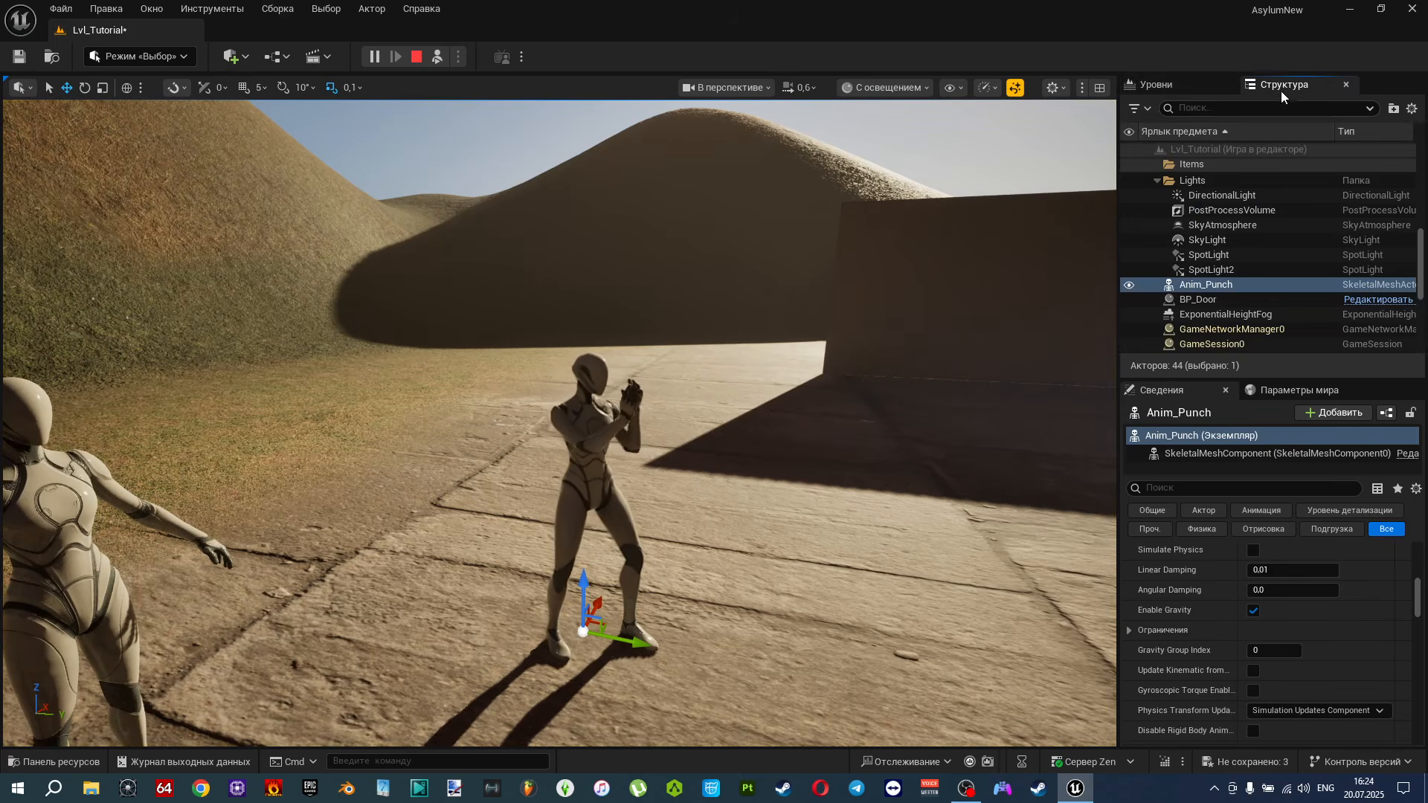
Select the playing Anim_Punch actor, search its details for "rate", and clear the search.
left_click(1208, 284)
left_click(1205, 298)
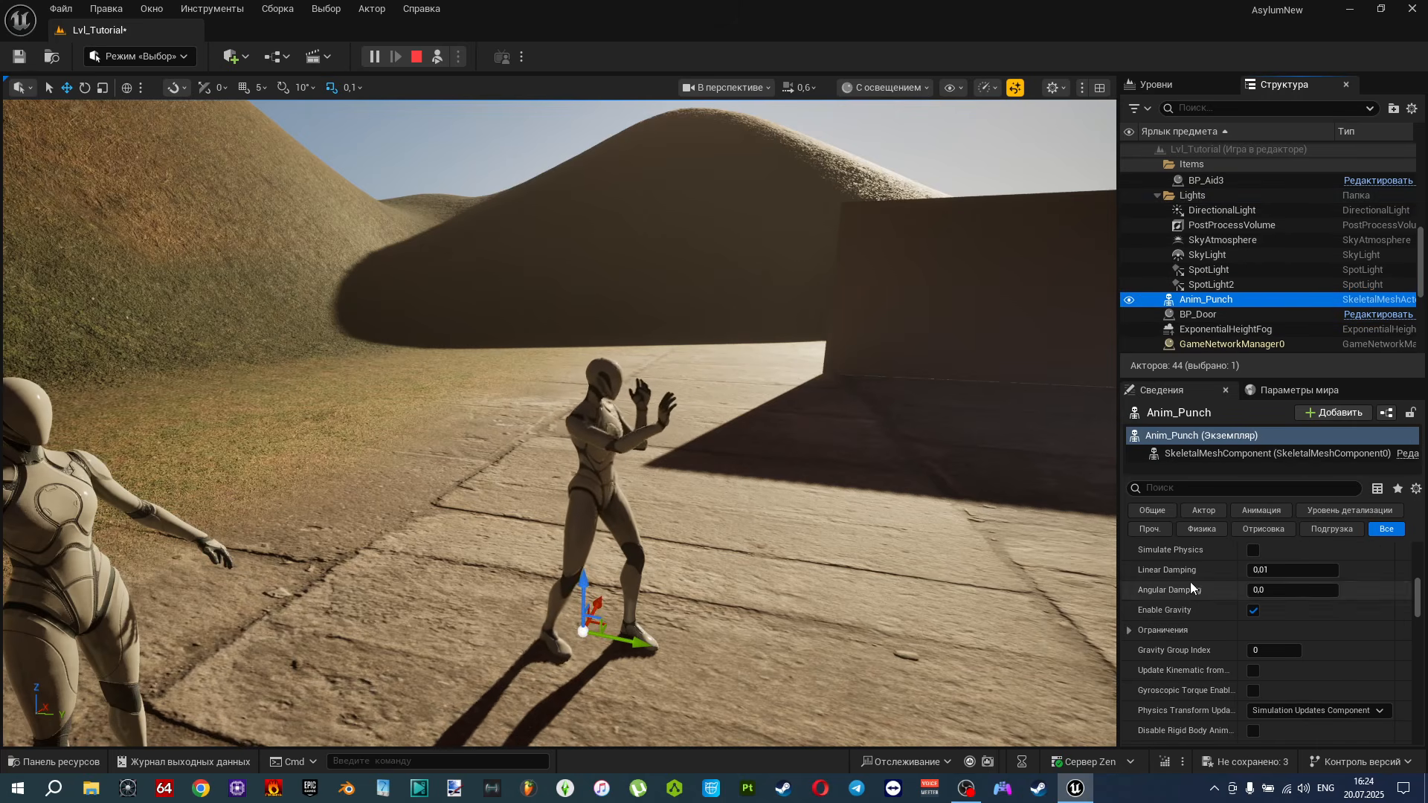
left_click(1180, 489)
type("rate")
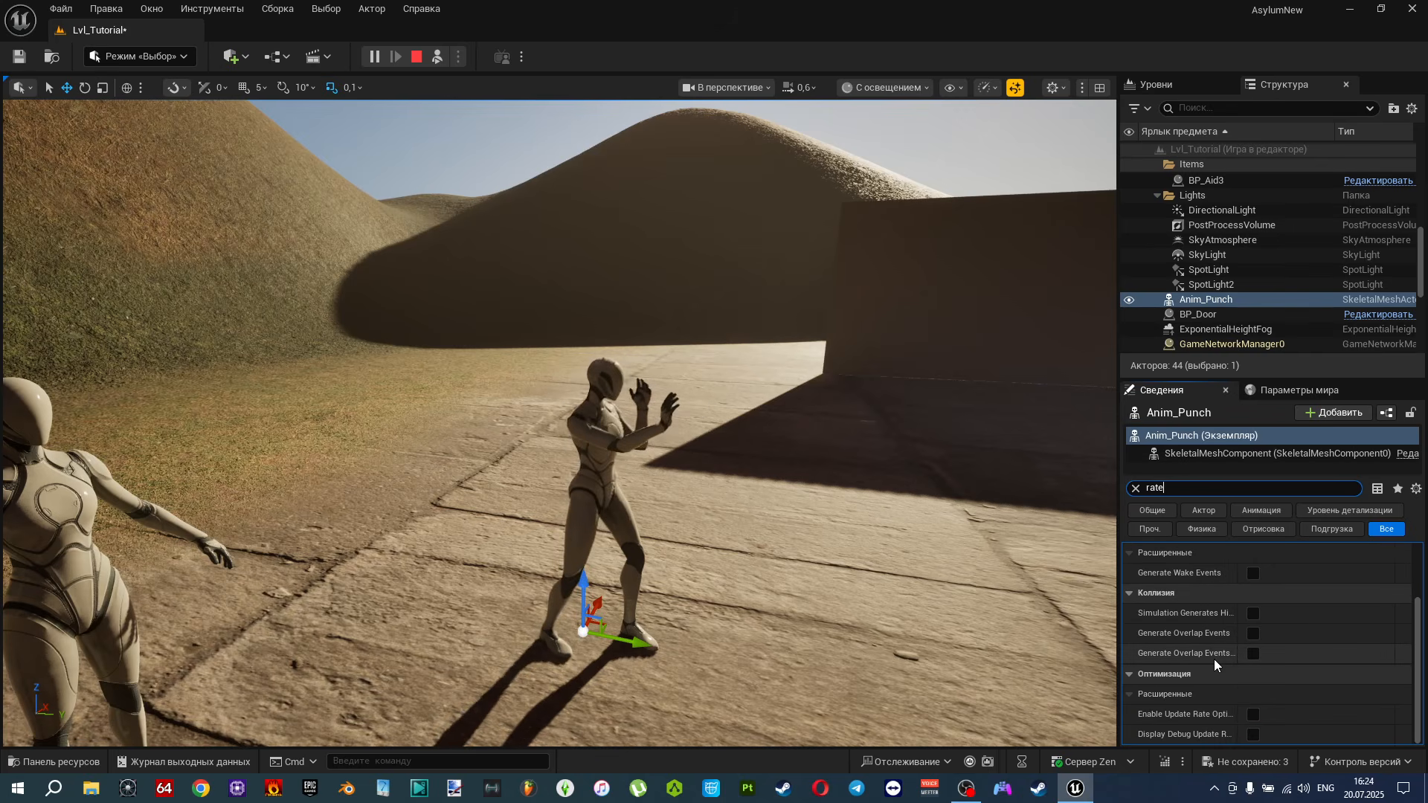
left_click(1135, 489)
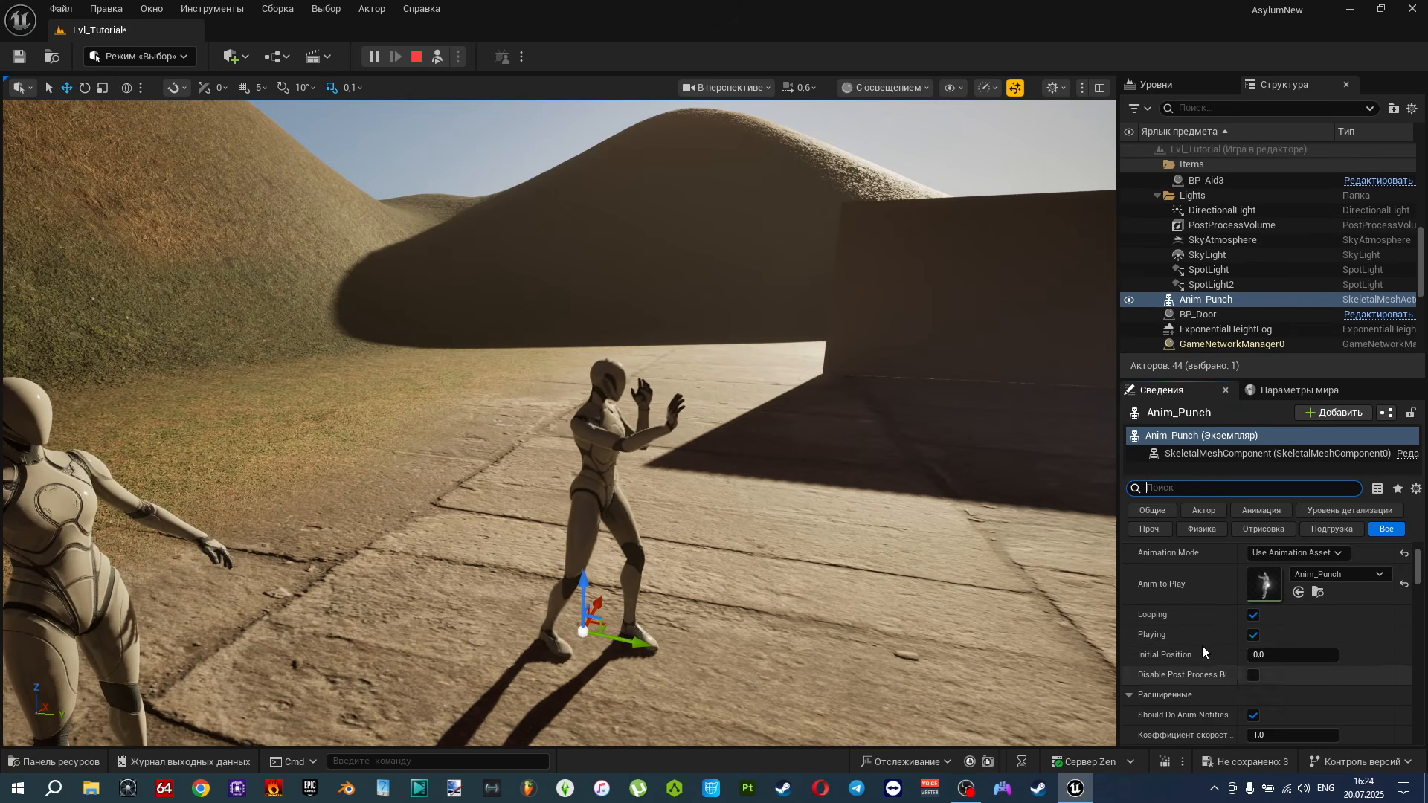
Examine the Anim_Punch actor's looping, play rate, mesh and physics settings.
left_click(1253, 615)
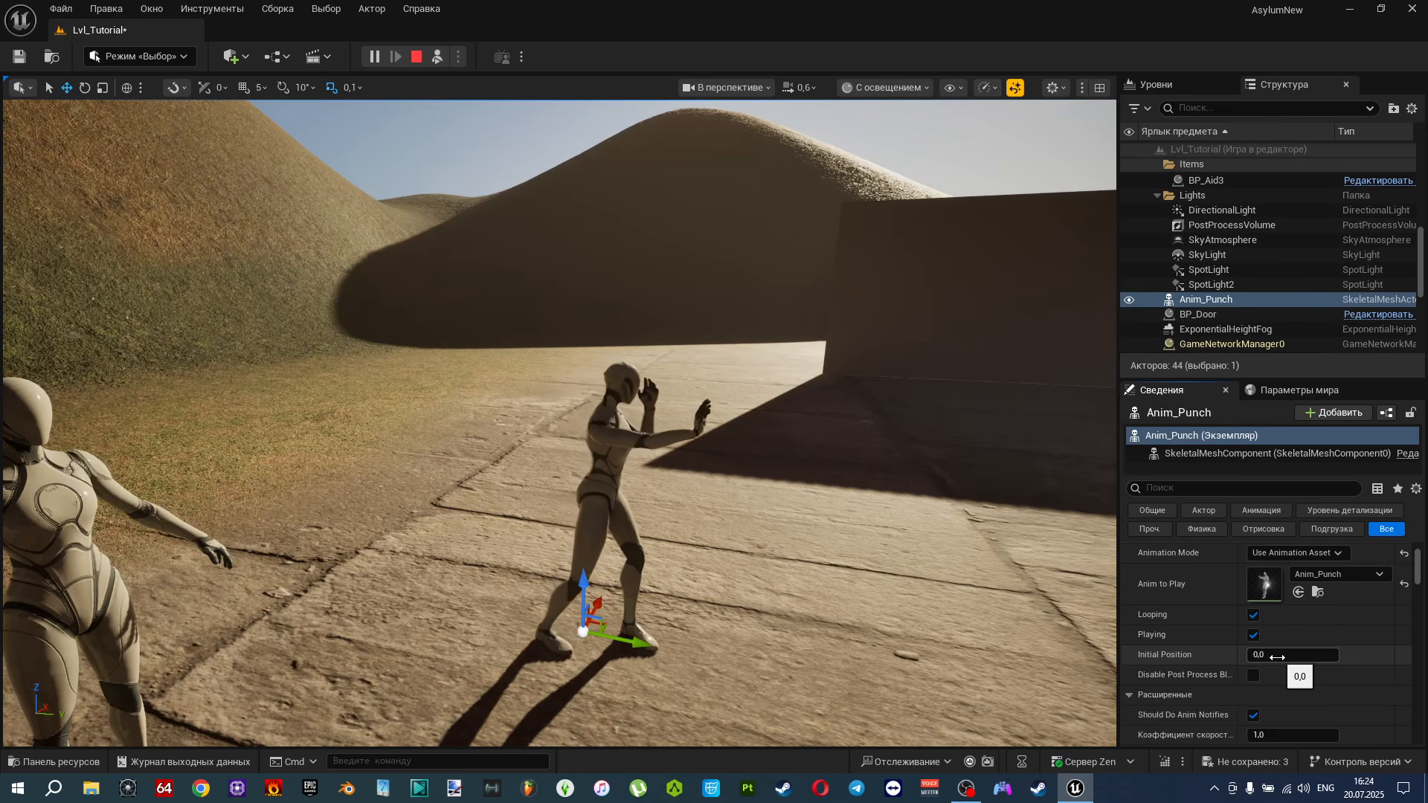
scroll(1181, 667, "down", 2)
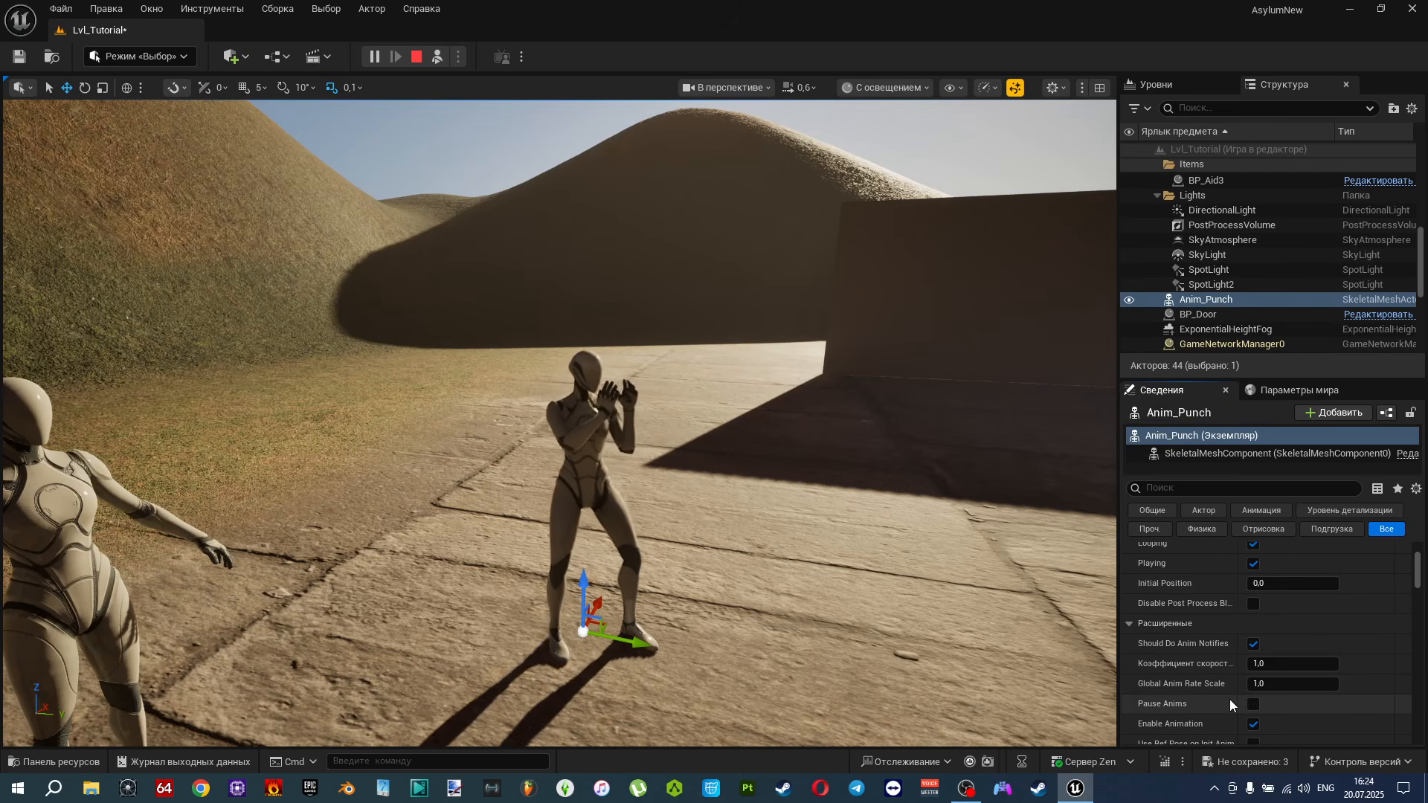
scroll(1215, 702, "down", 1)
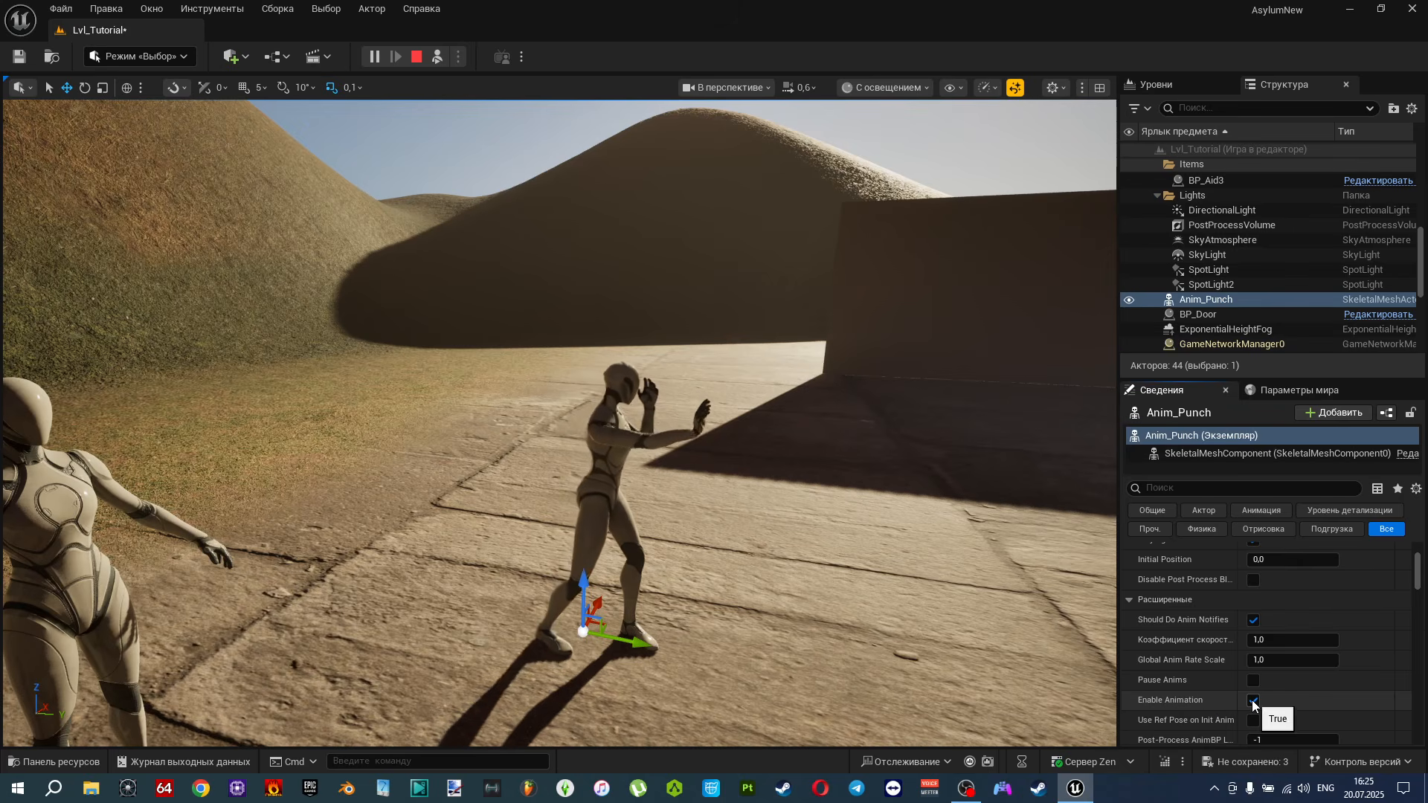
scroll(1188, 702, "down", 3)
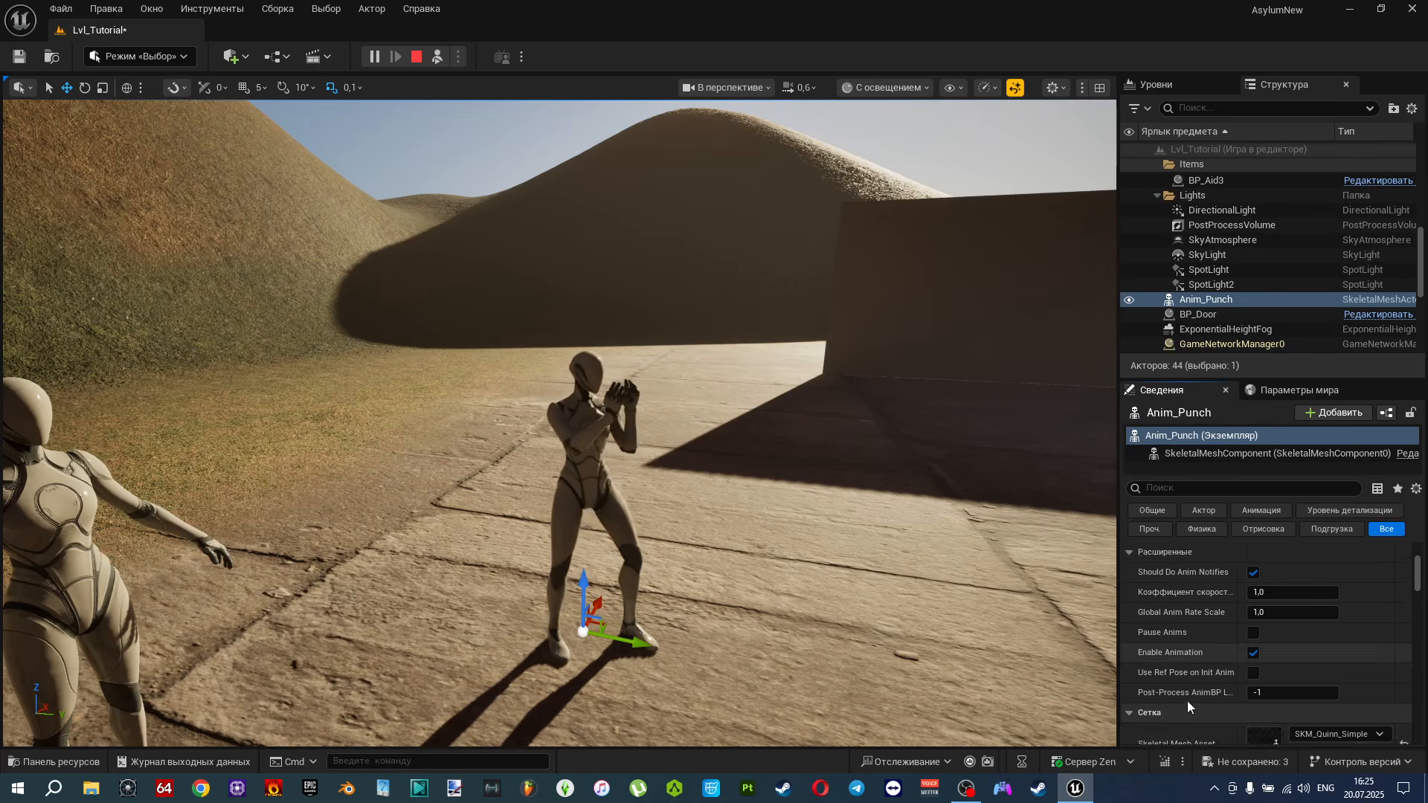
scroll(1188, 702, "down", 10)
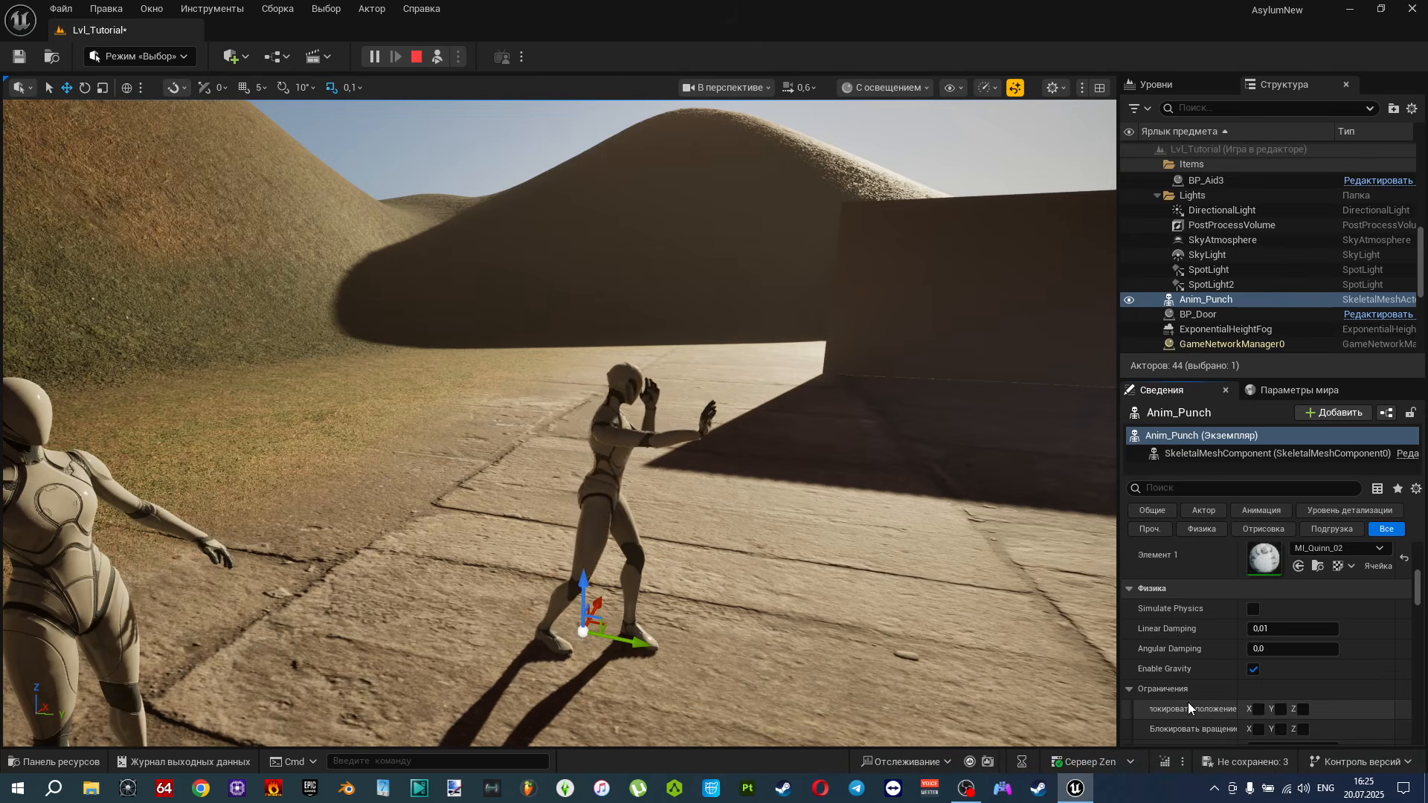
scroll(1188, 701, "down", 5)
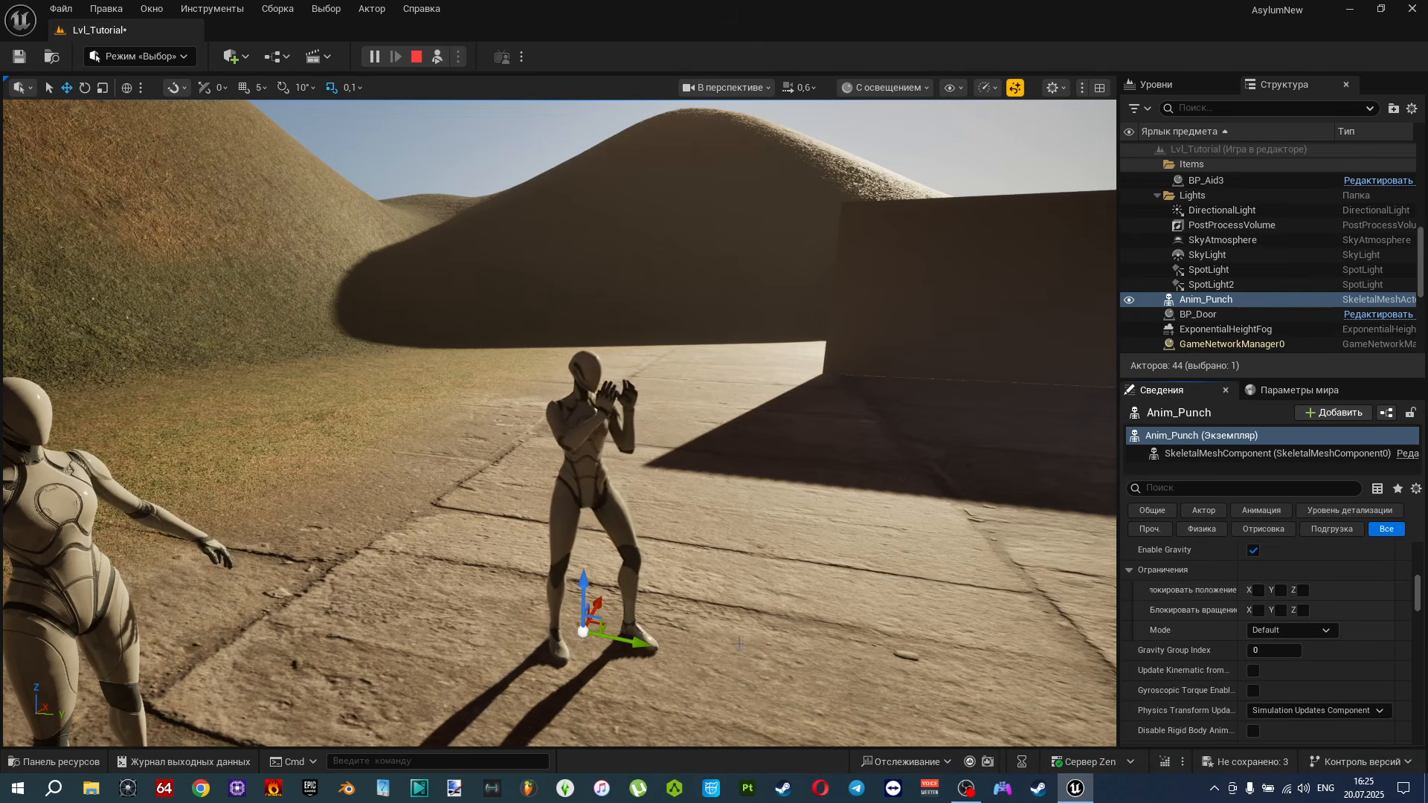
Open the Anim_Punch sequence asset and search its preview scene settings for "rate".
left_click(69, 758)
double_click(389, 573)
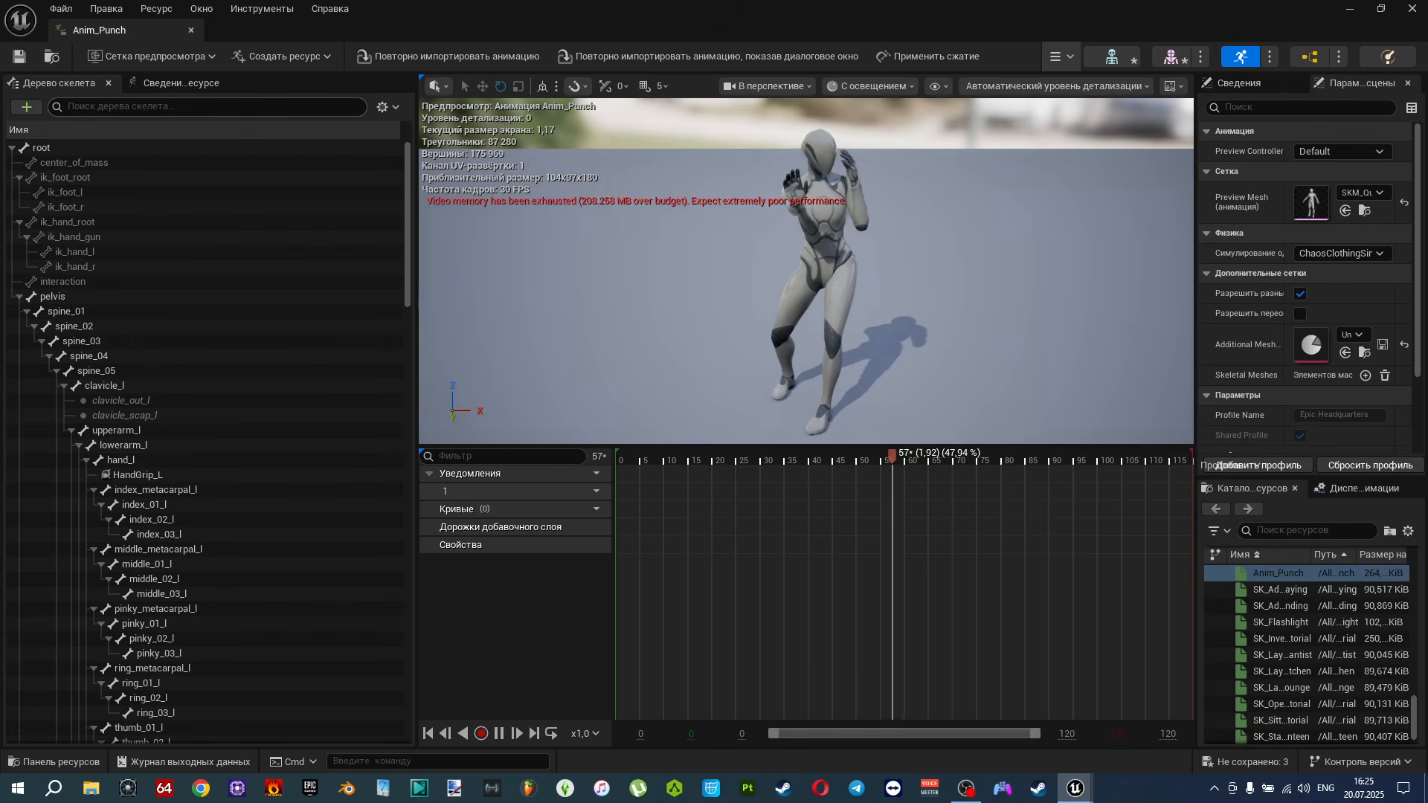
left_click(1296, 108)
type("r")
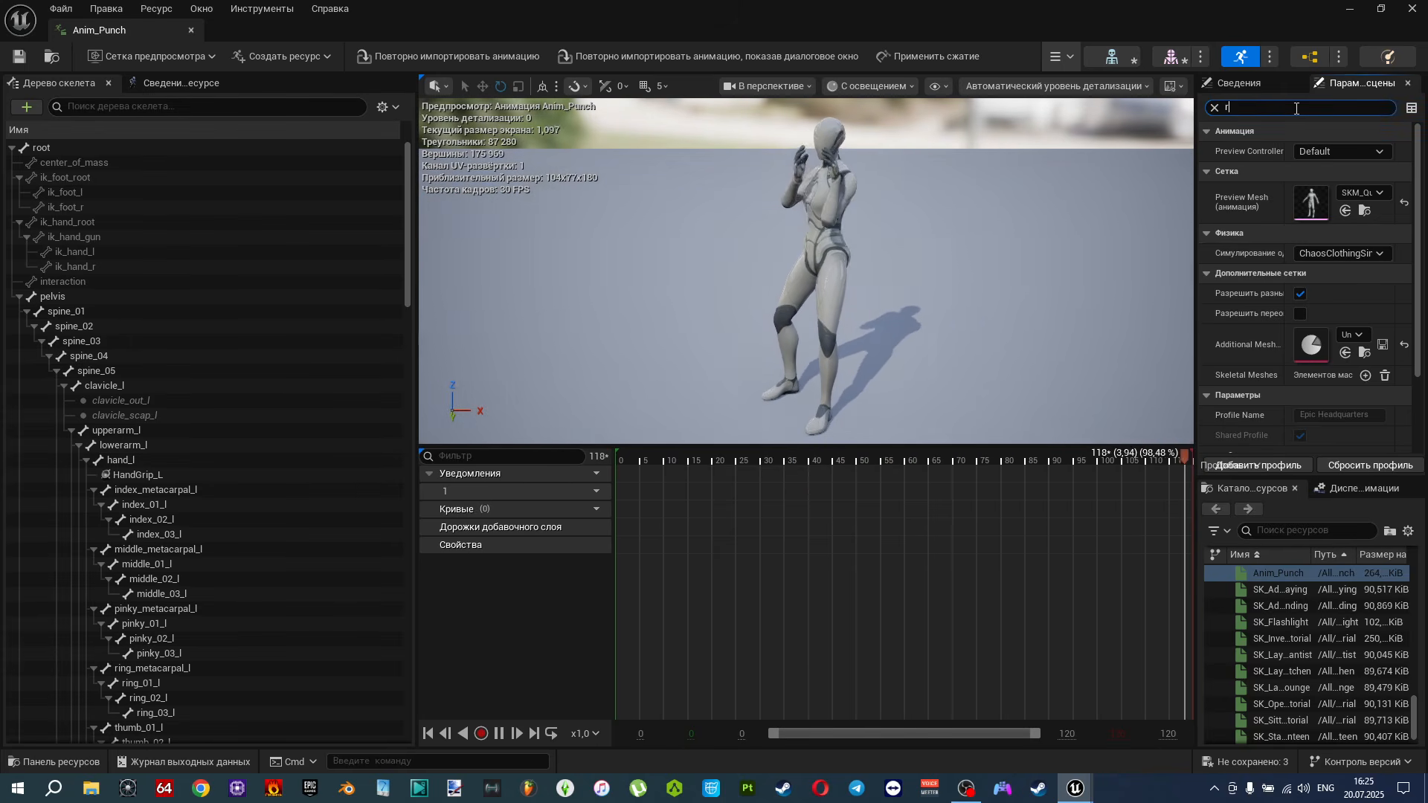
type("ate")
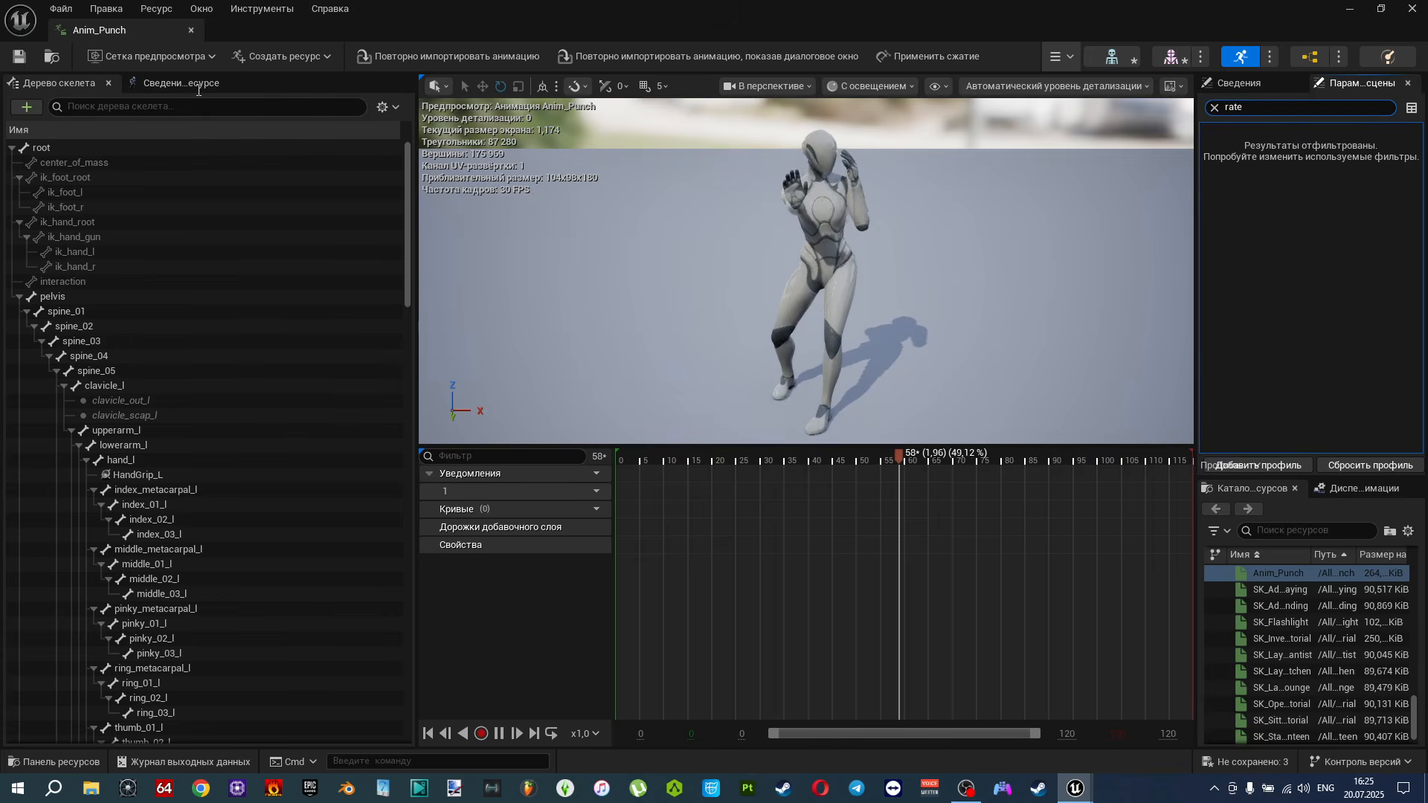
Set the Rate Scale of the Anim_Punch sequence to 2 in its asset details.
left_click(184, 83)
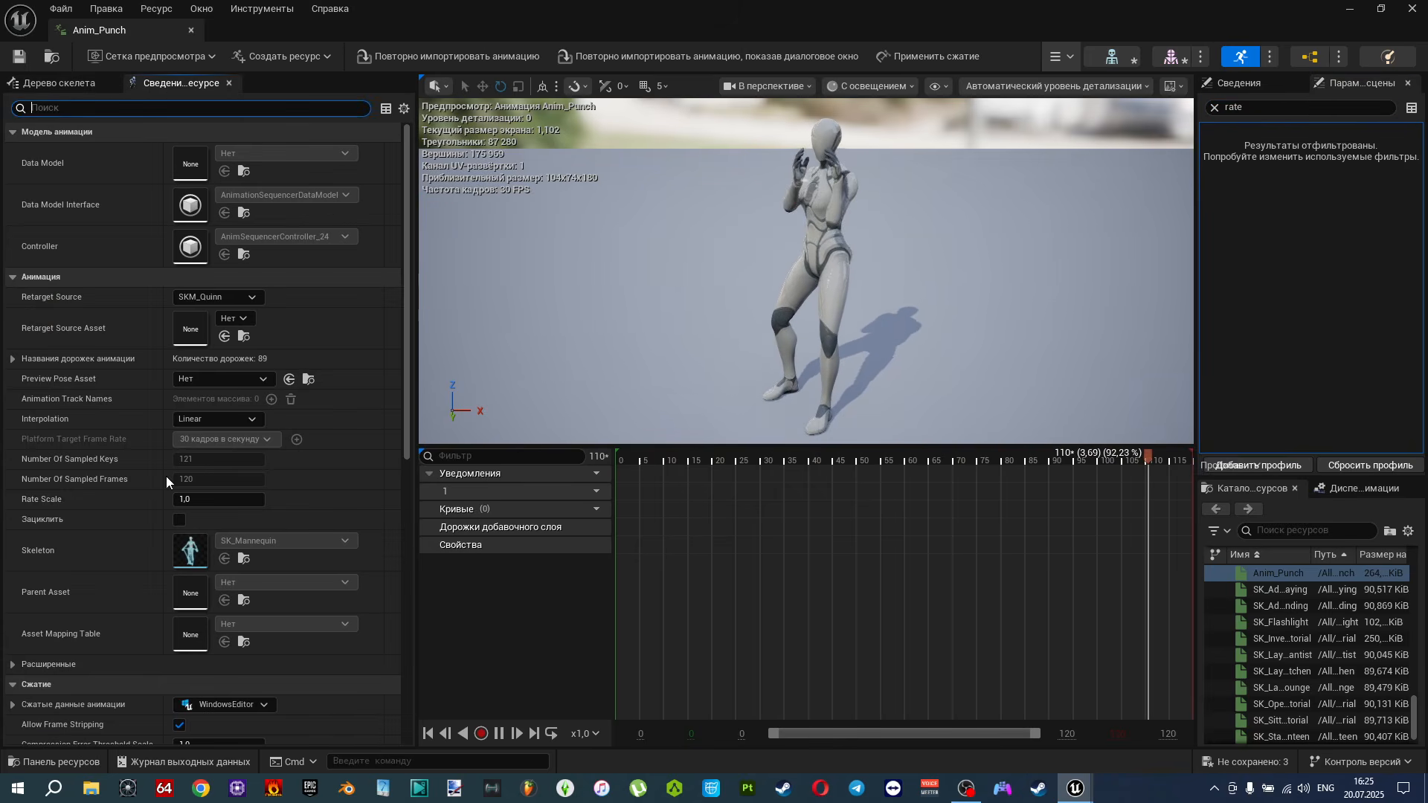
left_click(206, 498)
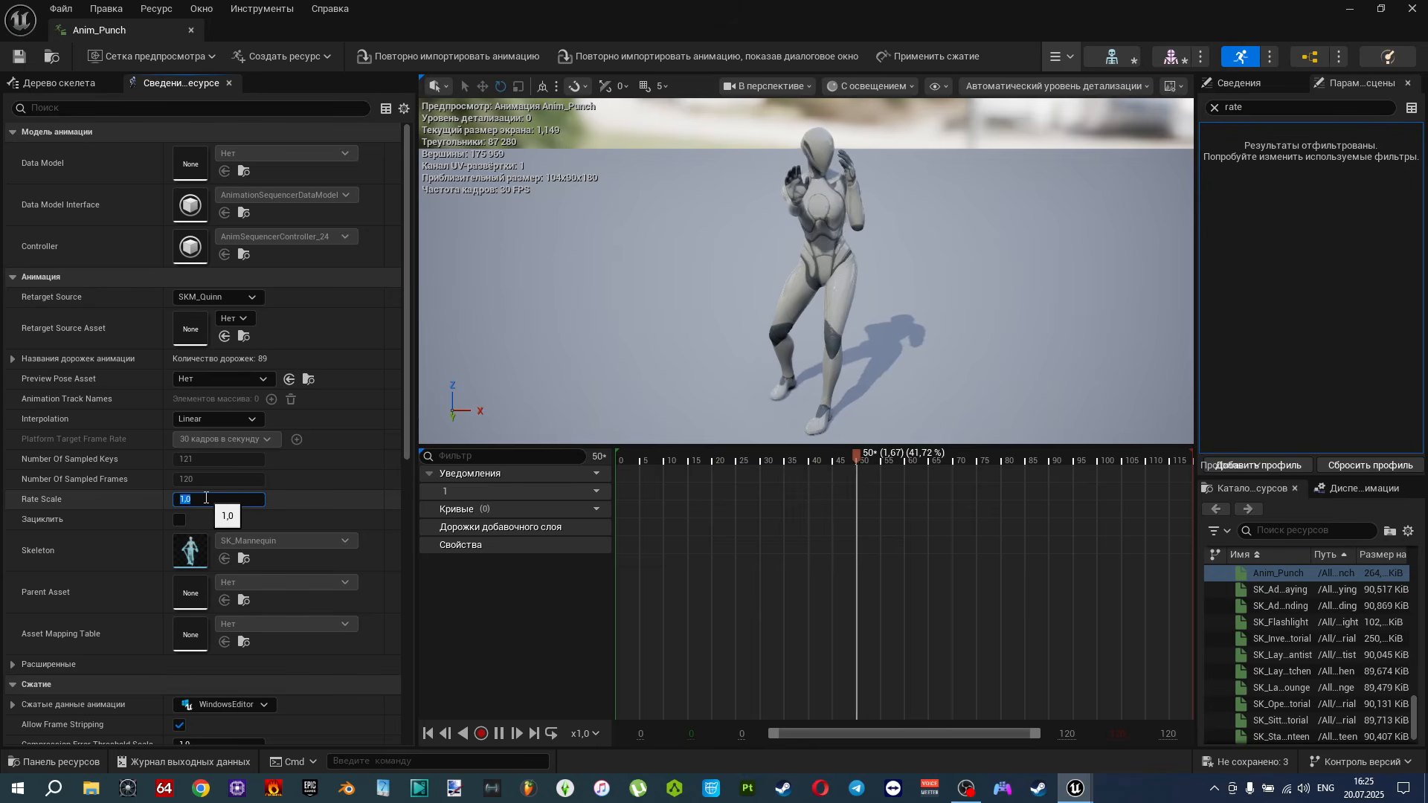
type("2")
key("Return")
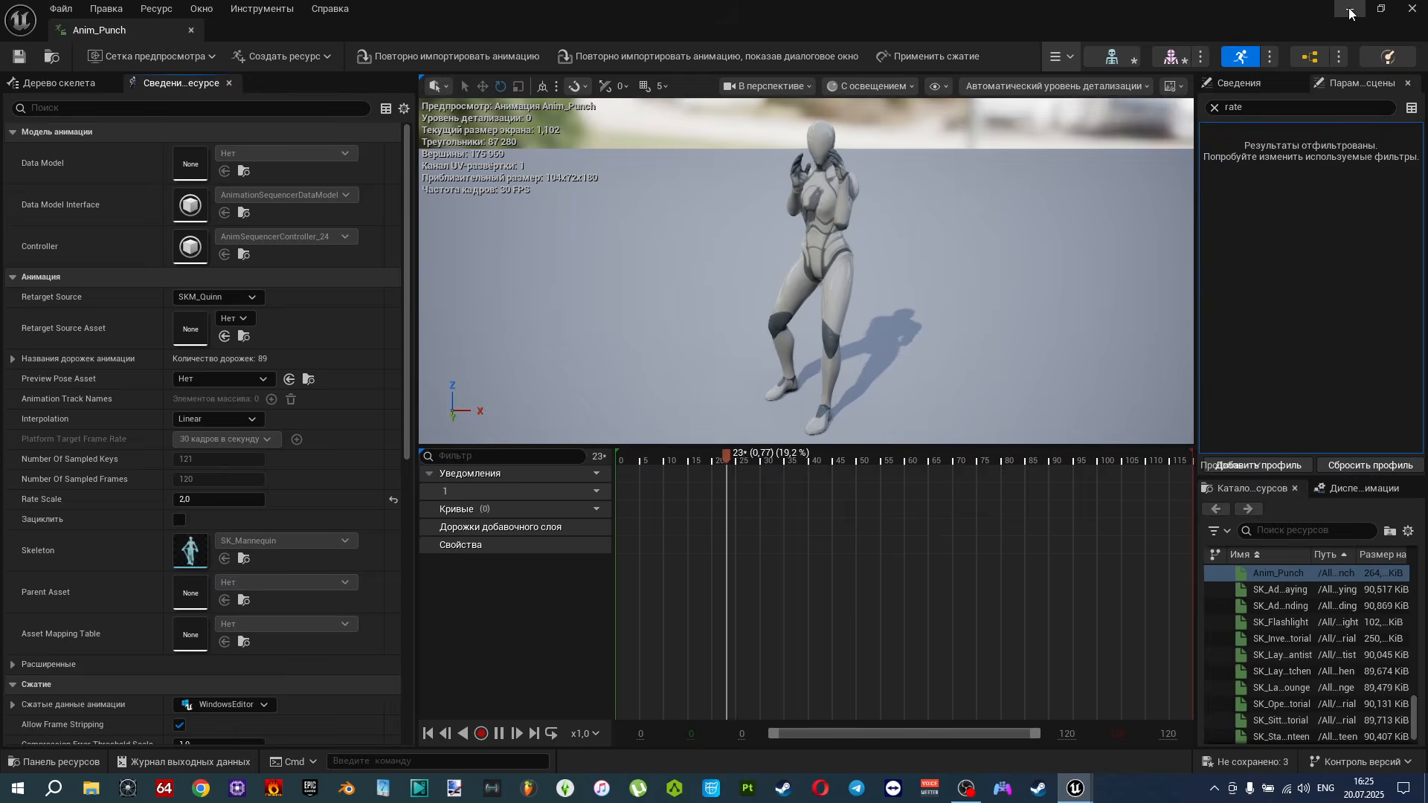
Return to the level, delete the simulated Anim_Punch character, and undo the last edit.
key("alt+Tab")
key("s")
right_click_drag(749, 431, 694, 424)
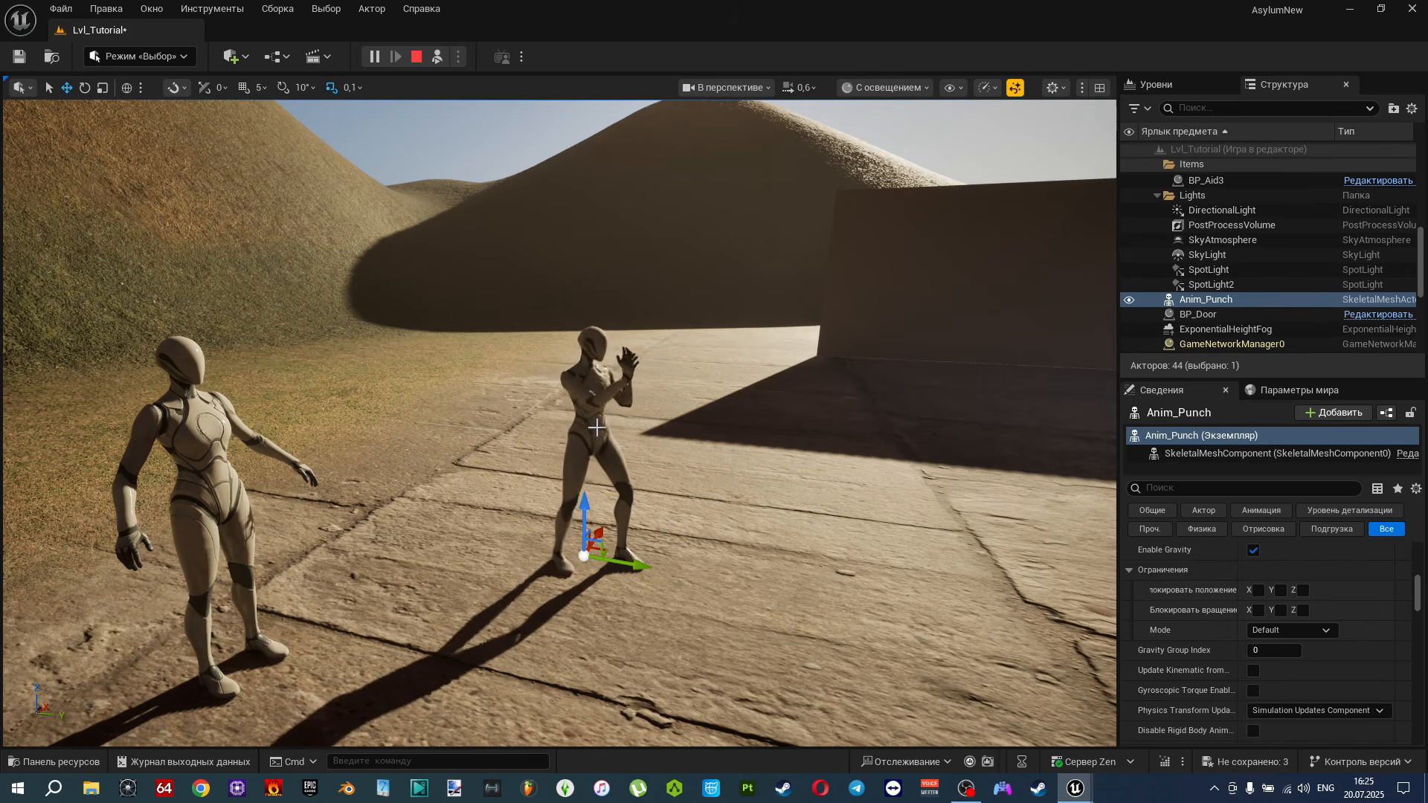
key("Delete")
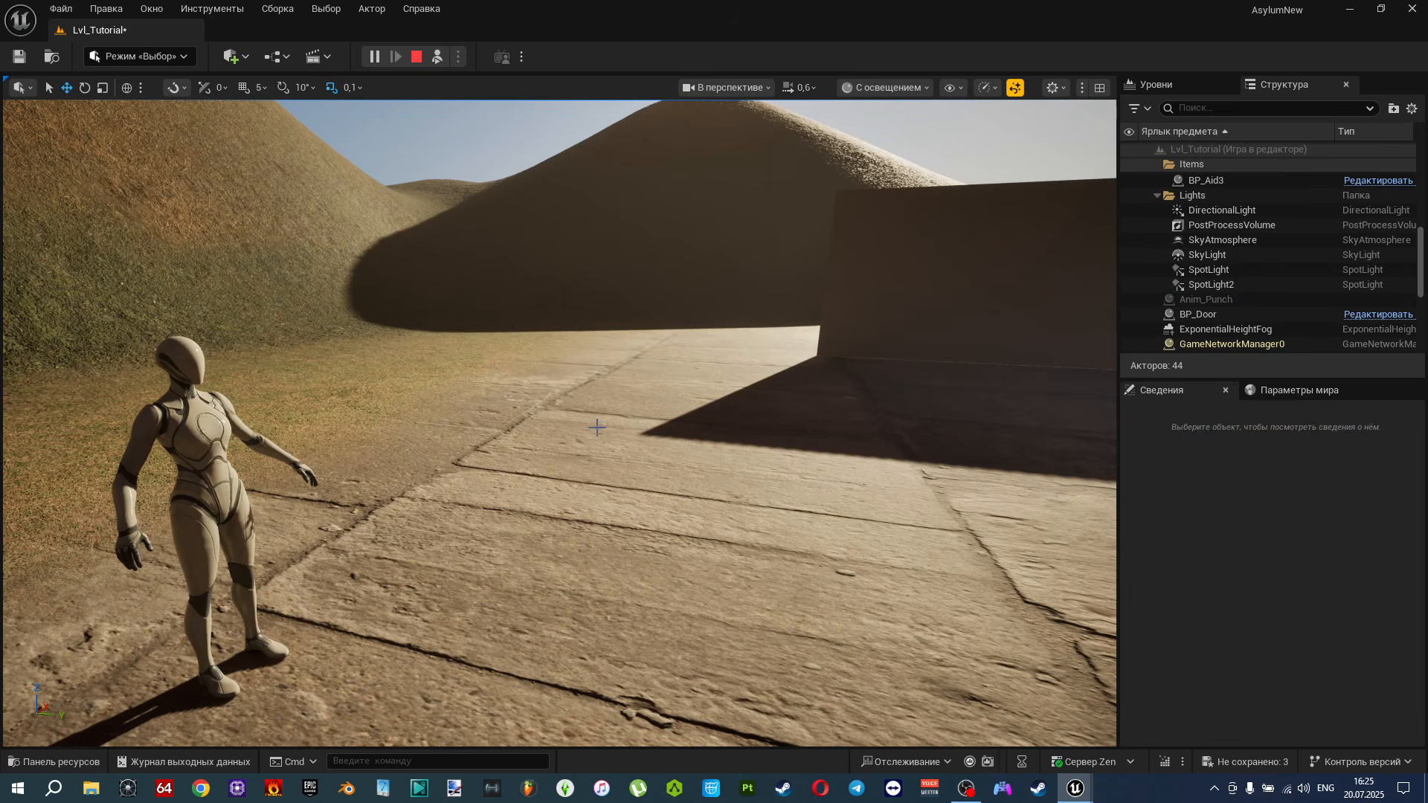
key("ctrl+z")
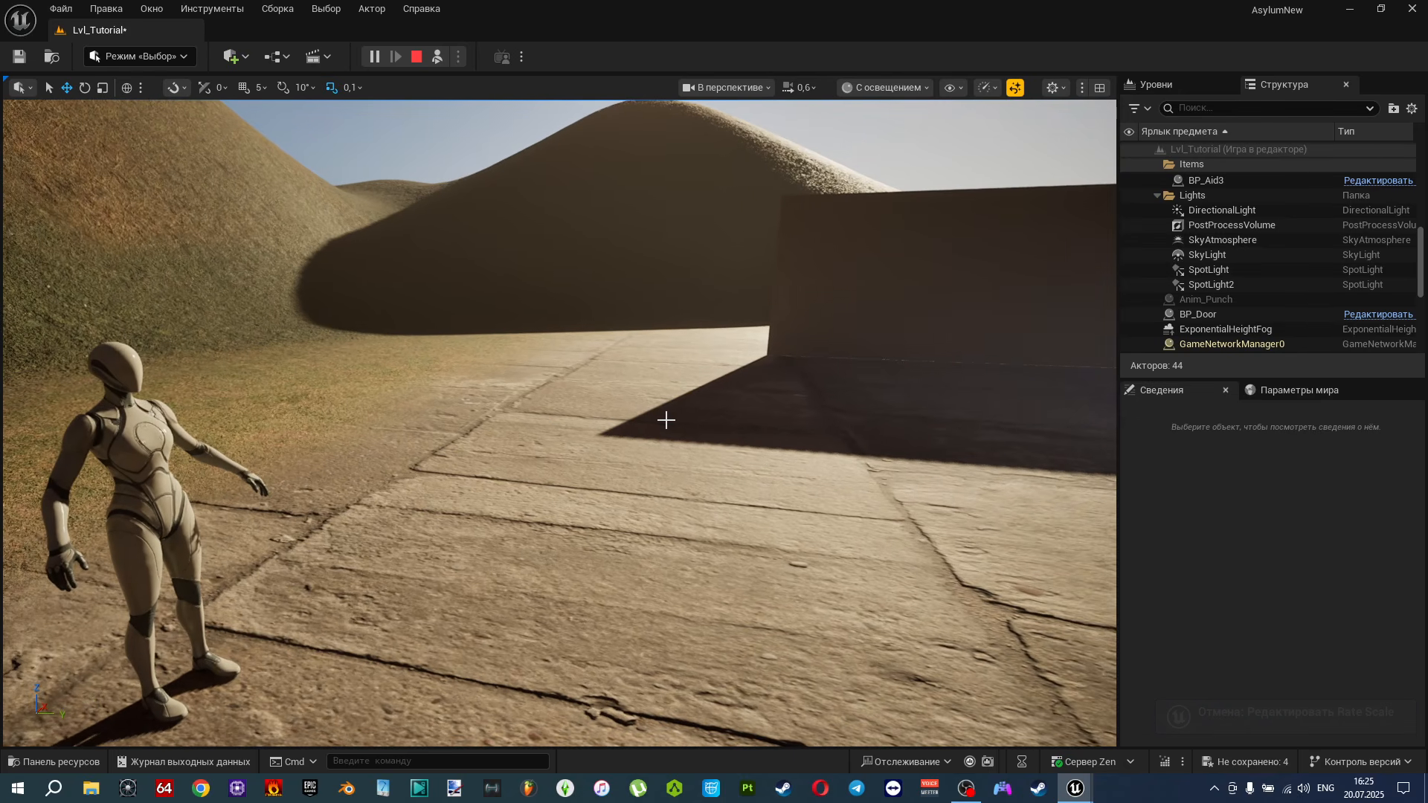
Stop the simulation and view the placed Anim_Punch character up close.
left_click(417, 56)
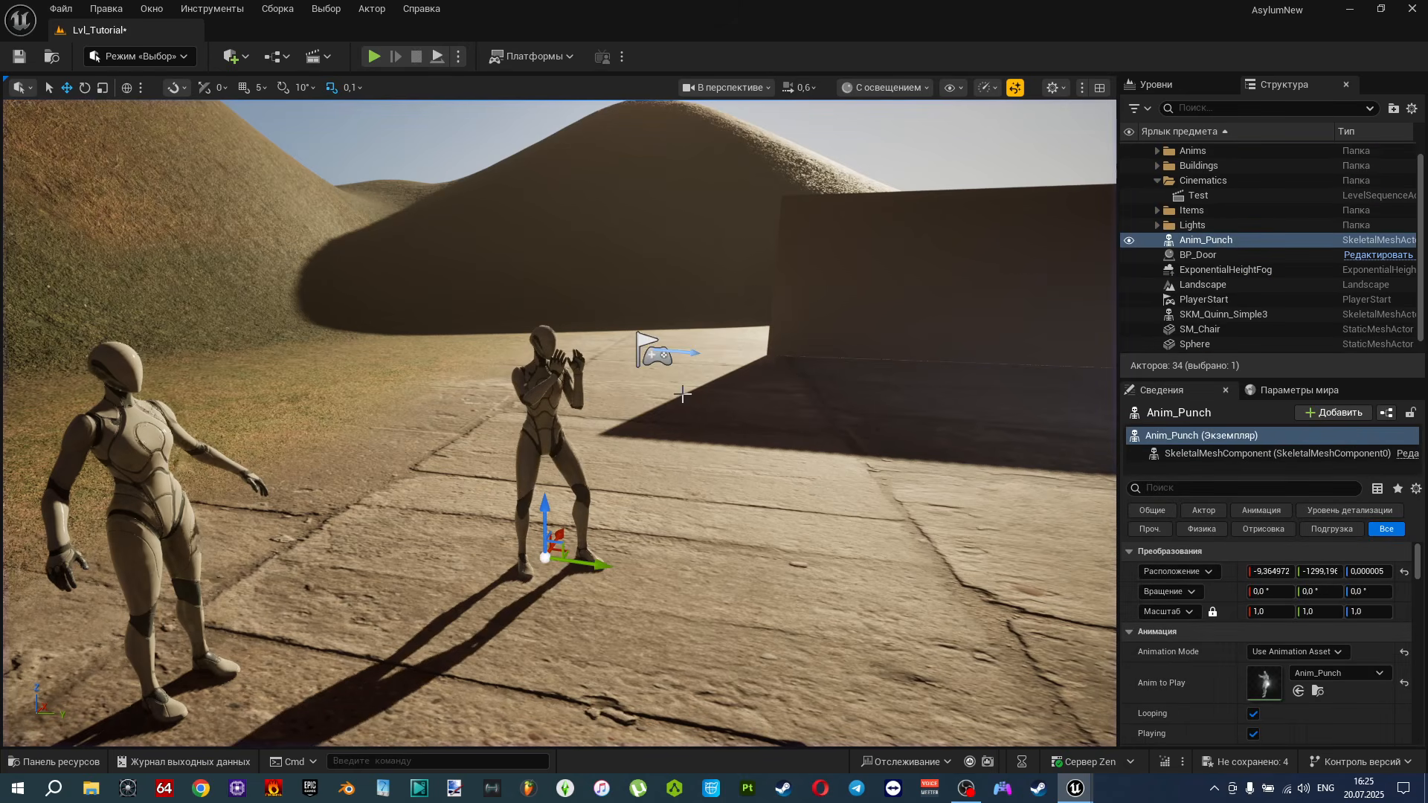
key("w")
mouse_move(614, 422)
right_mouse_down()
mouse_move(585, 439)
mouse_move(623, 419)
right_mouse_up()
key("s")
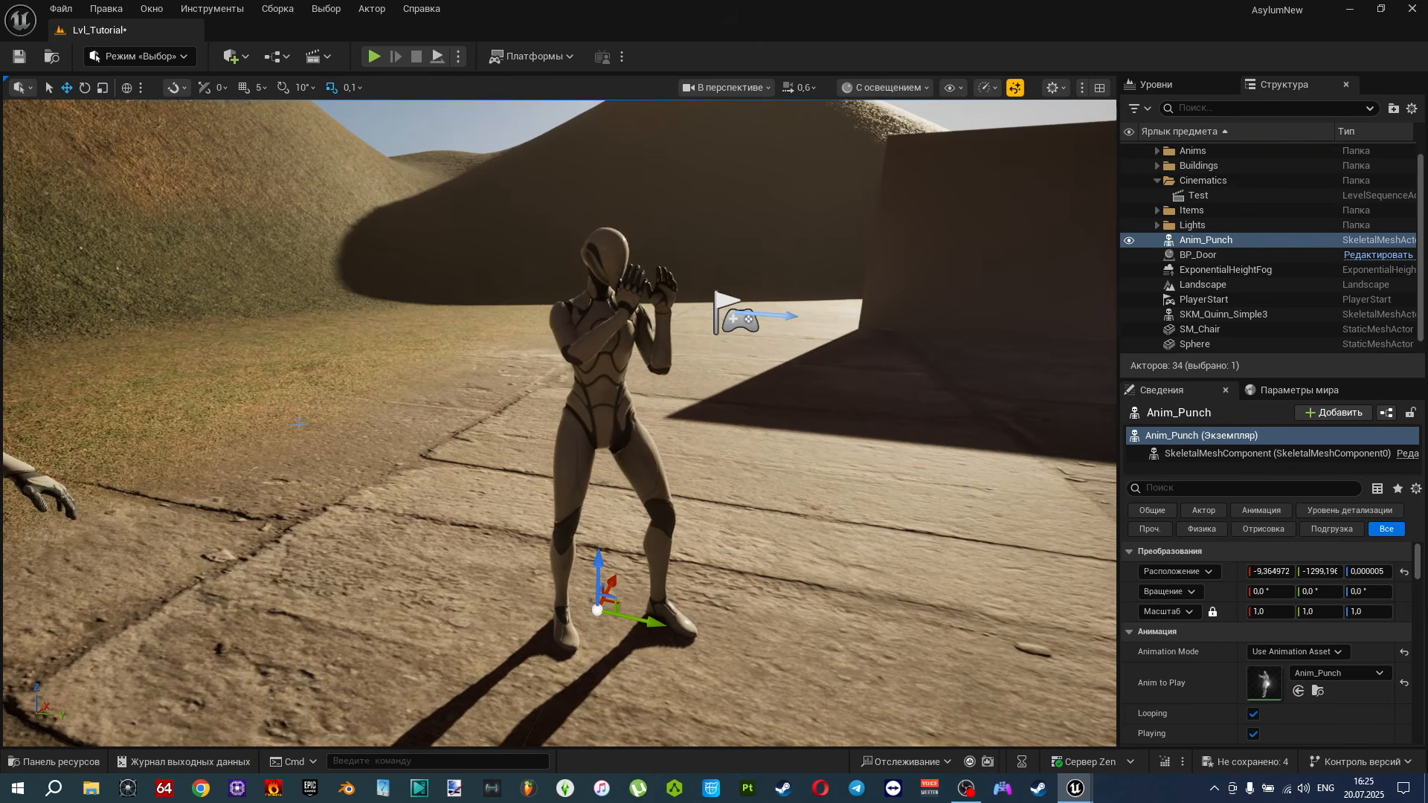
Open the Tutorial level sequence from the Cinematics folder in Sequencer.
left_click(54, 761)
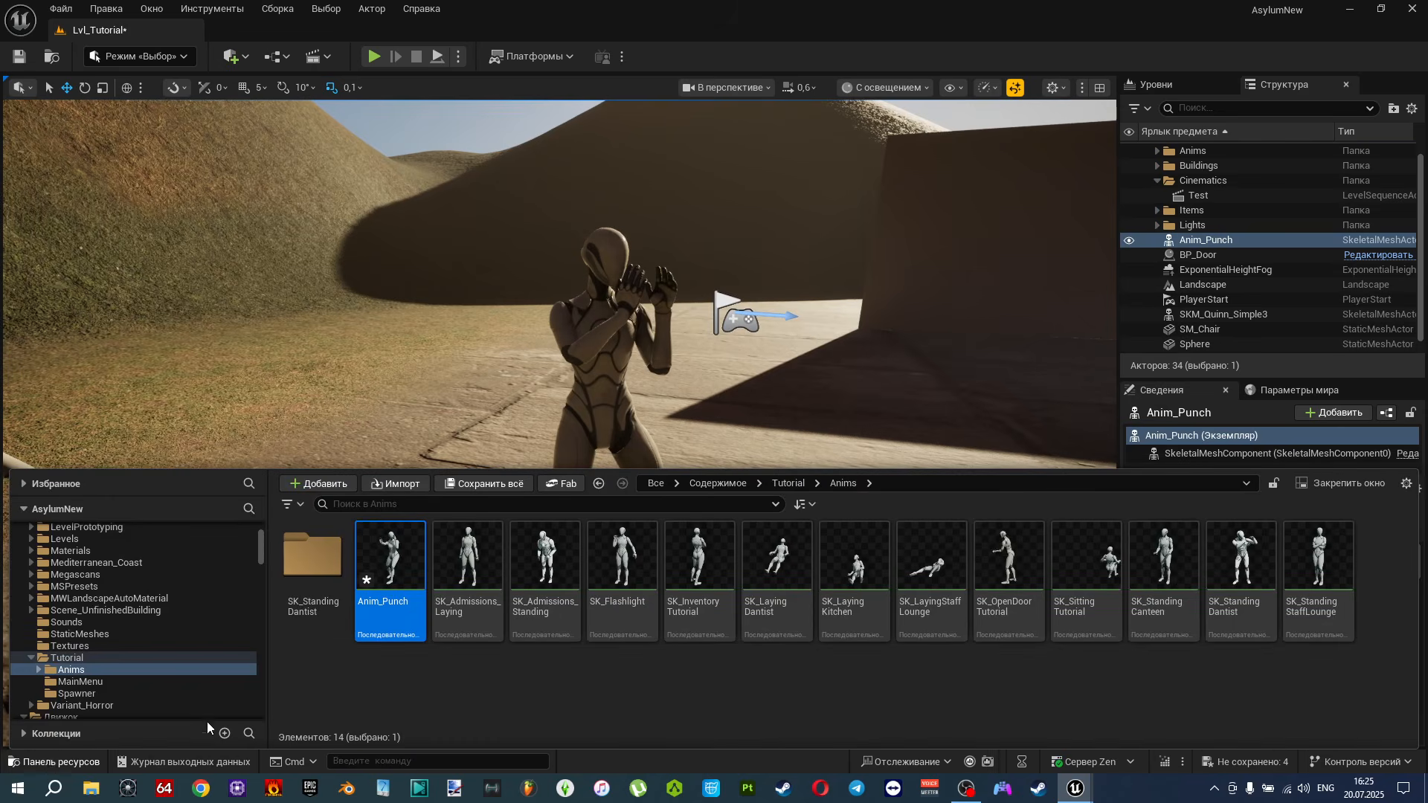
scroll(84, 669, "up", 3)
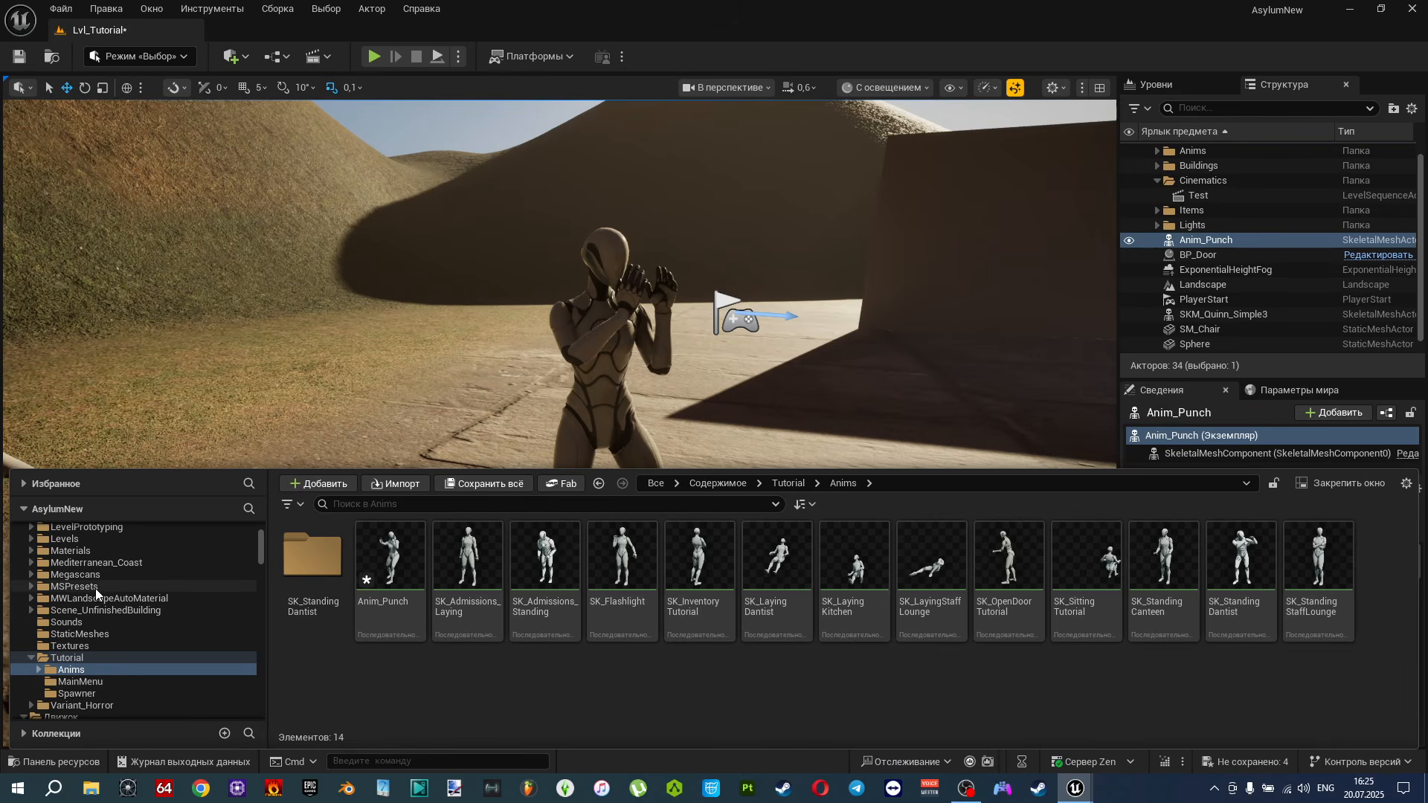
left_click(87, 551)
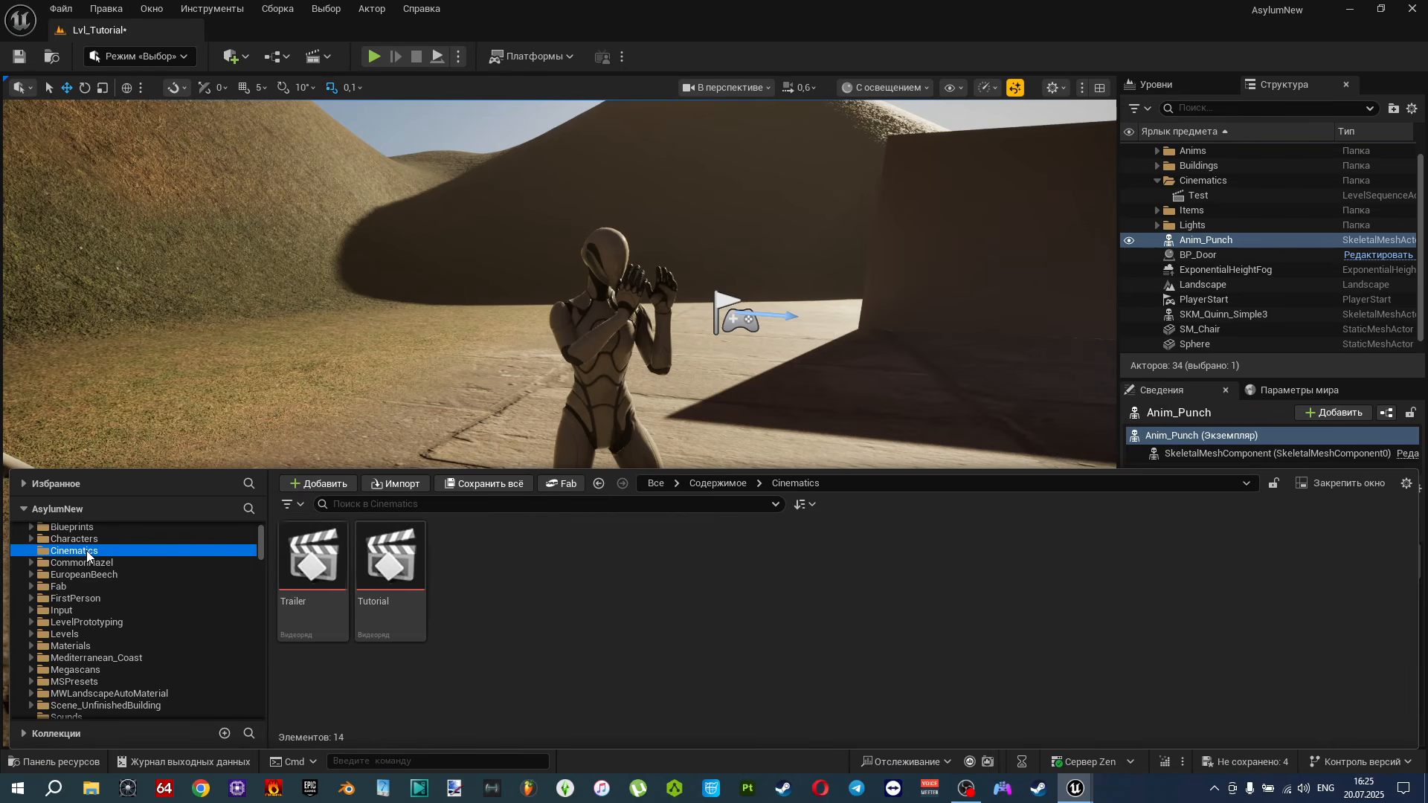
left_click(381, 587)
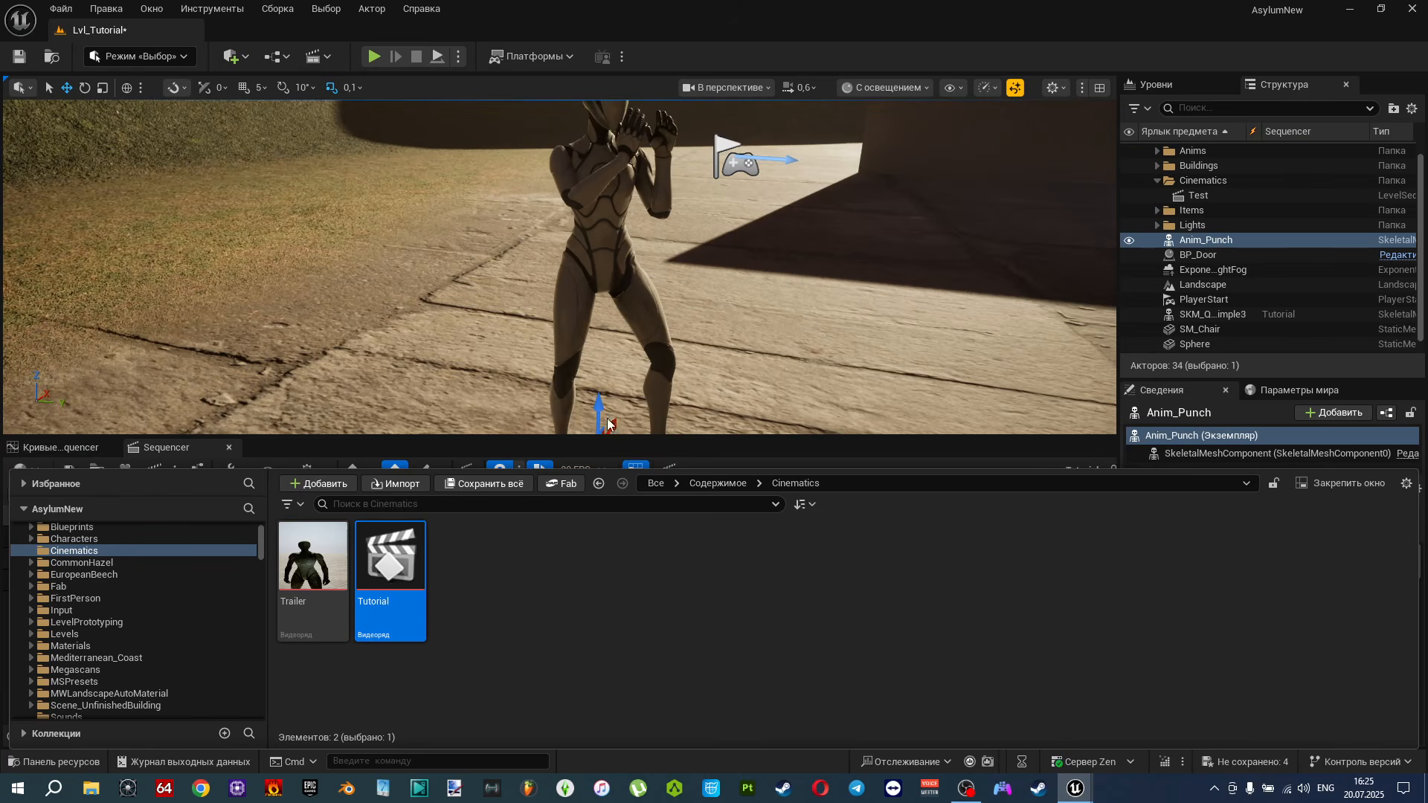
left_click(62, 756)
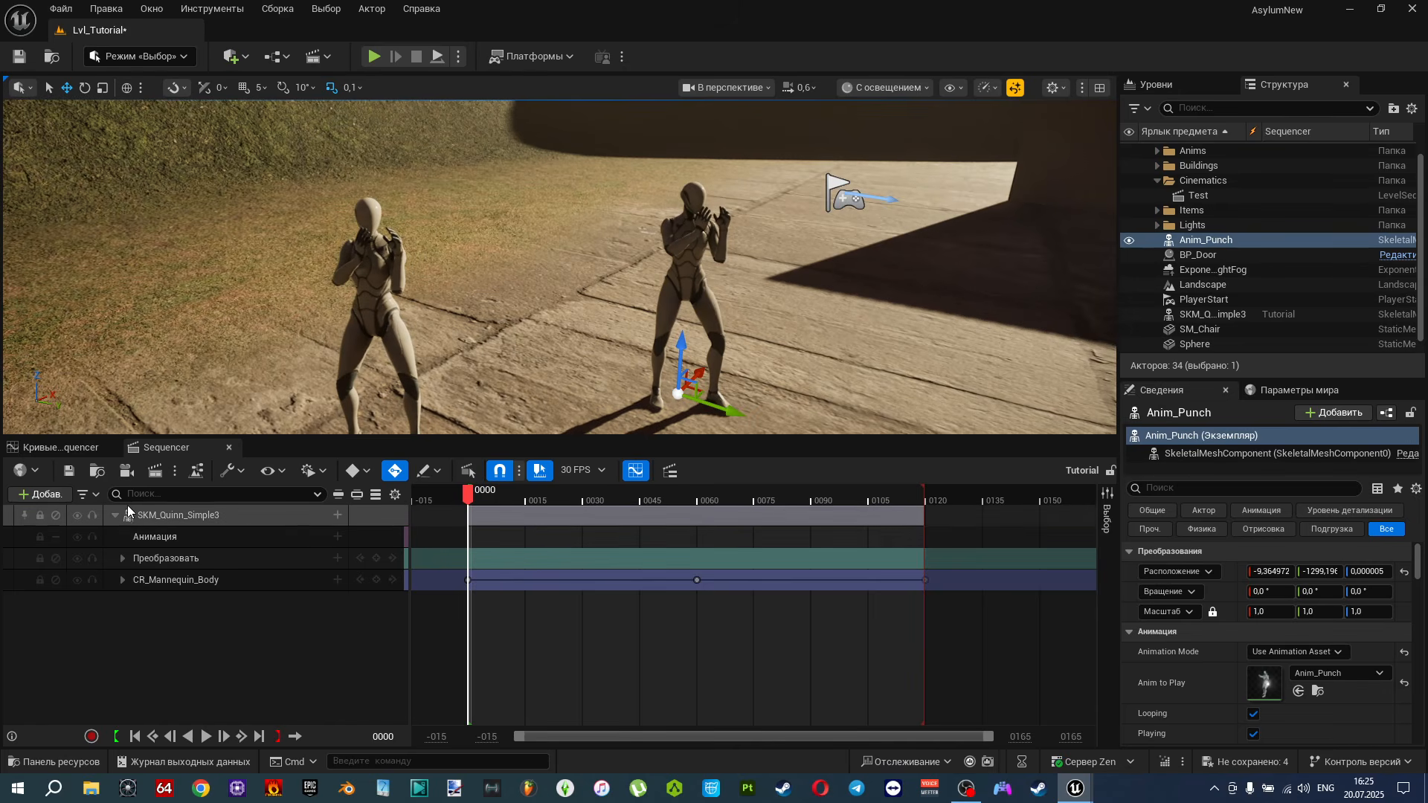
Collapse the SKM_Quinn_Simple3 tracks and add the placed Anim_Punch character to the Tutorial sequence as an actor track.
left_click(115, 515)
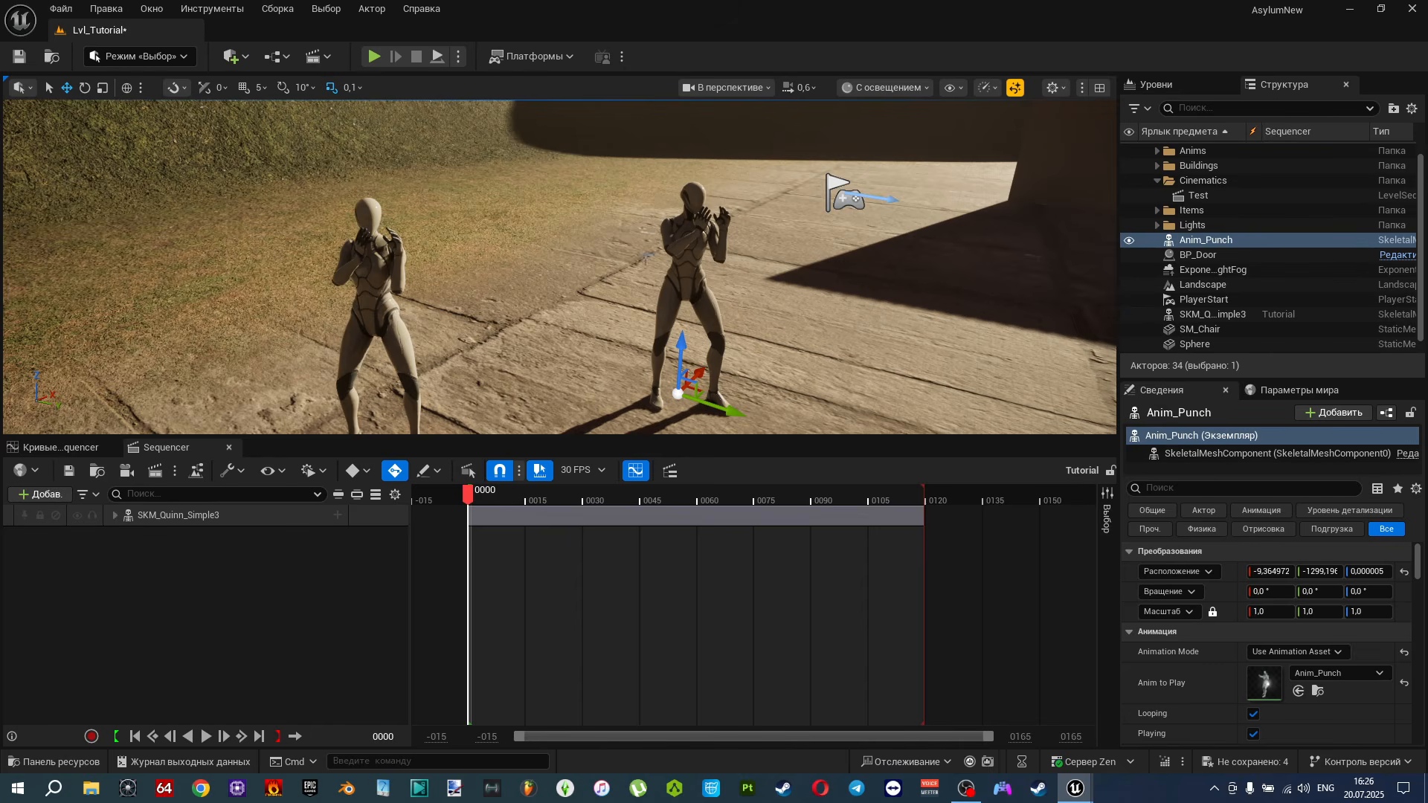
left_click(41, 500)
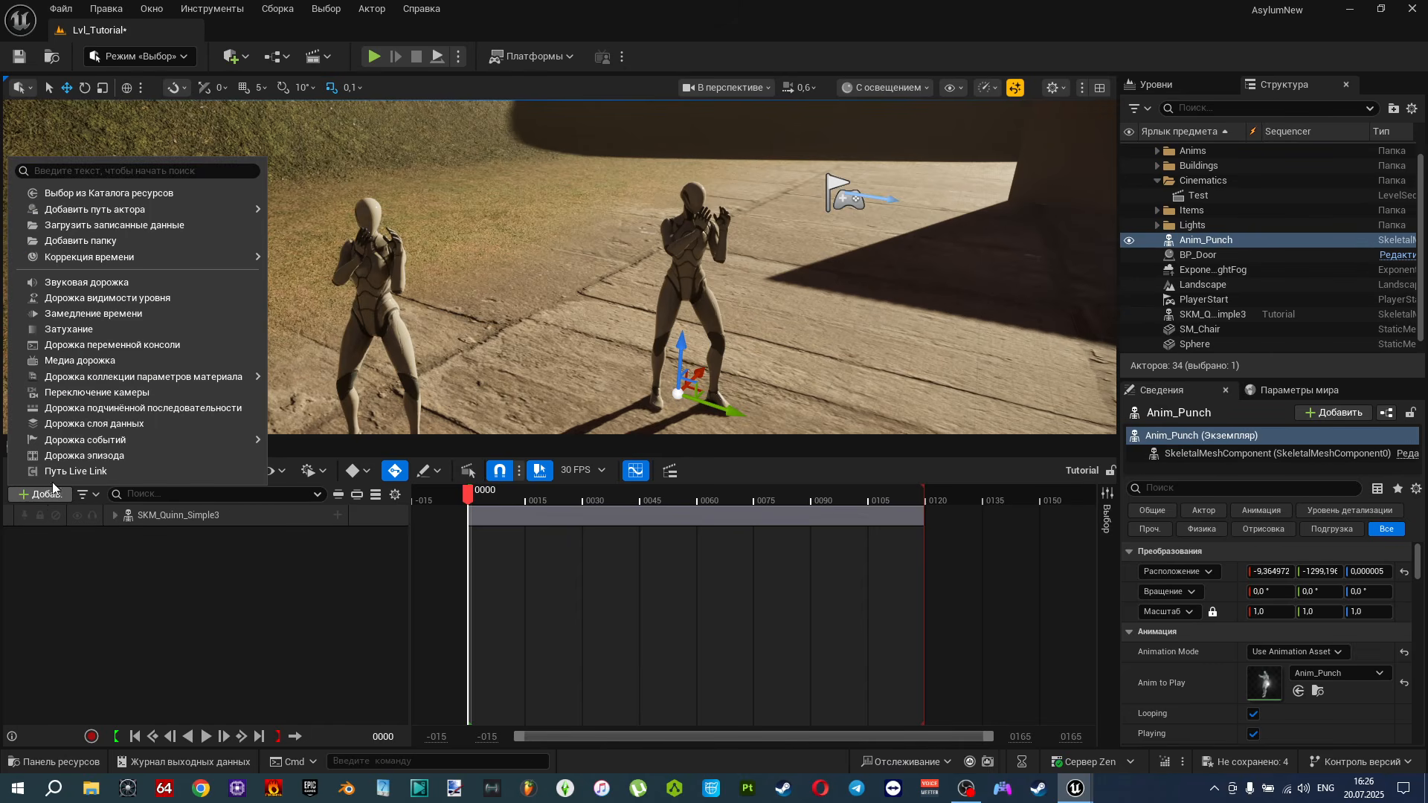
mouse_move(180, 216)
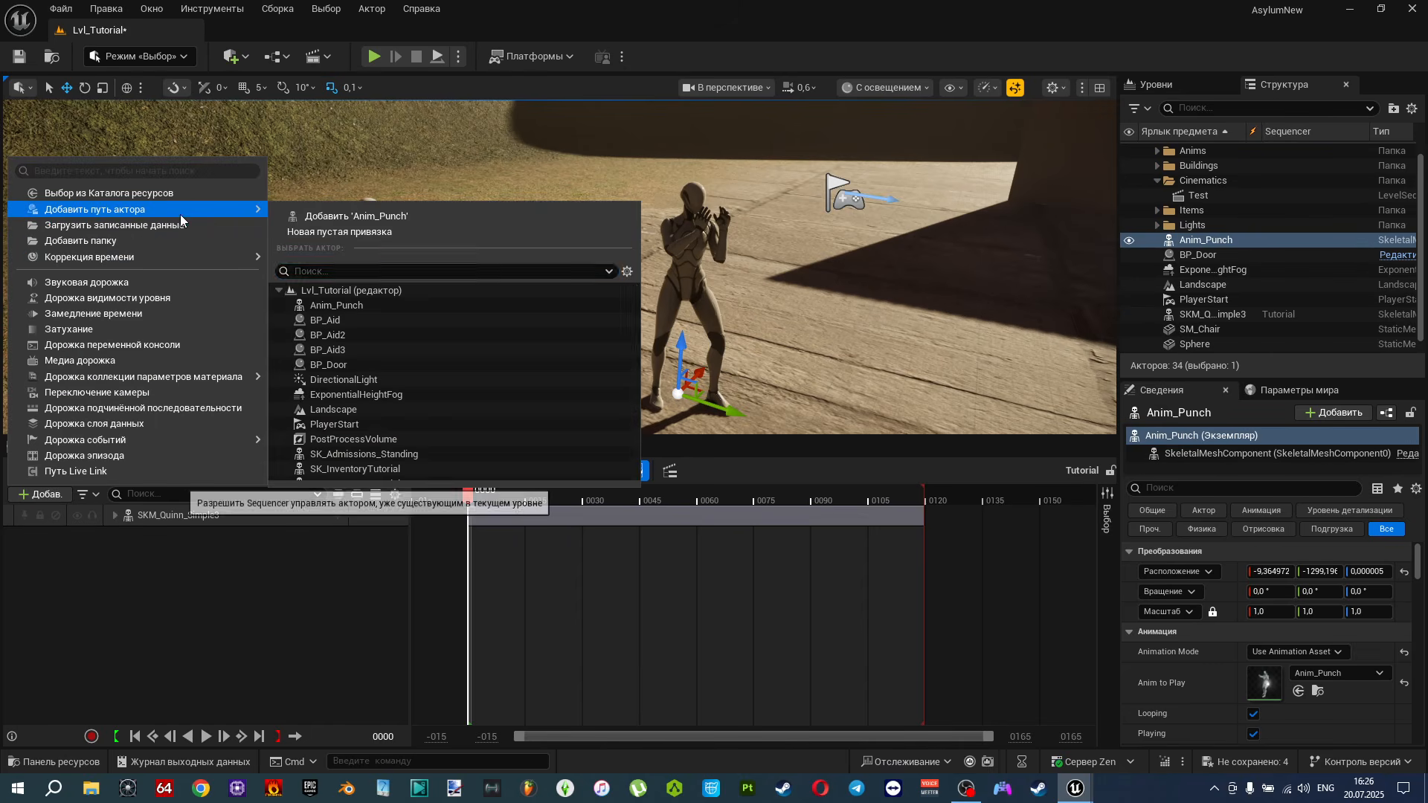
left_click(350, 216)
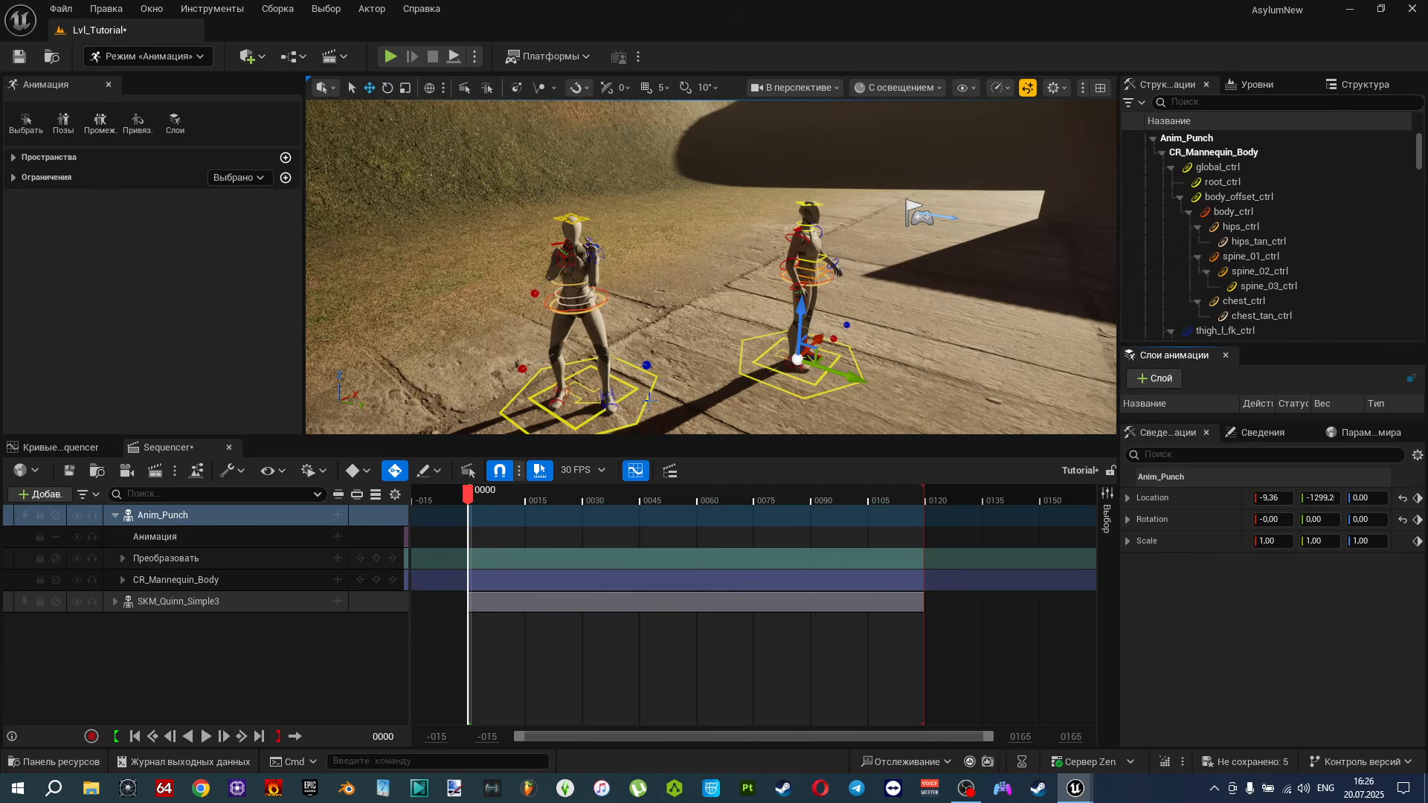
Delete the CR_Mannequin_Body track from Anim_Punch and scrub the sequence to frame 23.
key("w")
right_click_drag(681, 360, 730, 357)
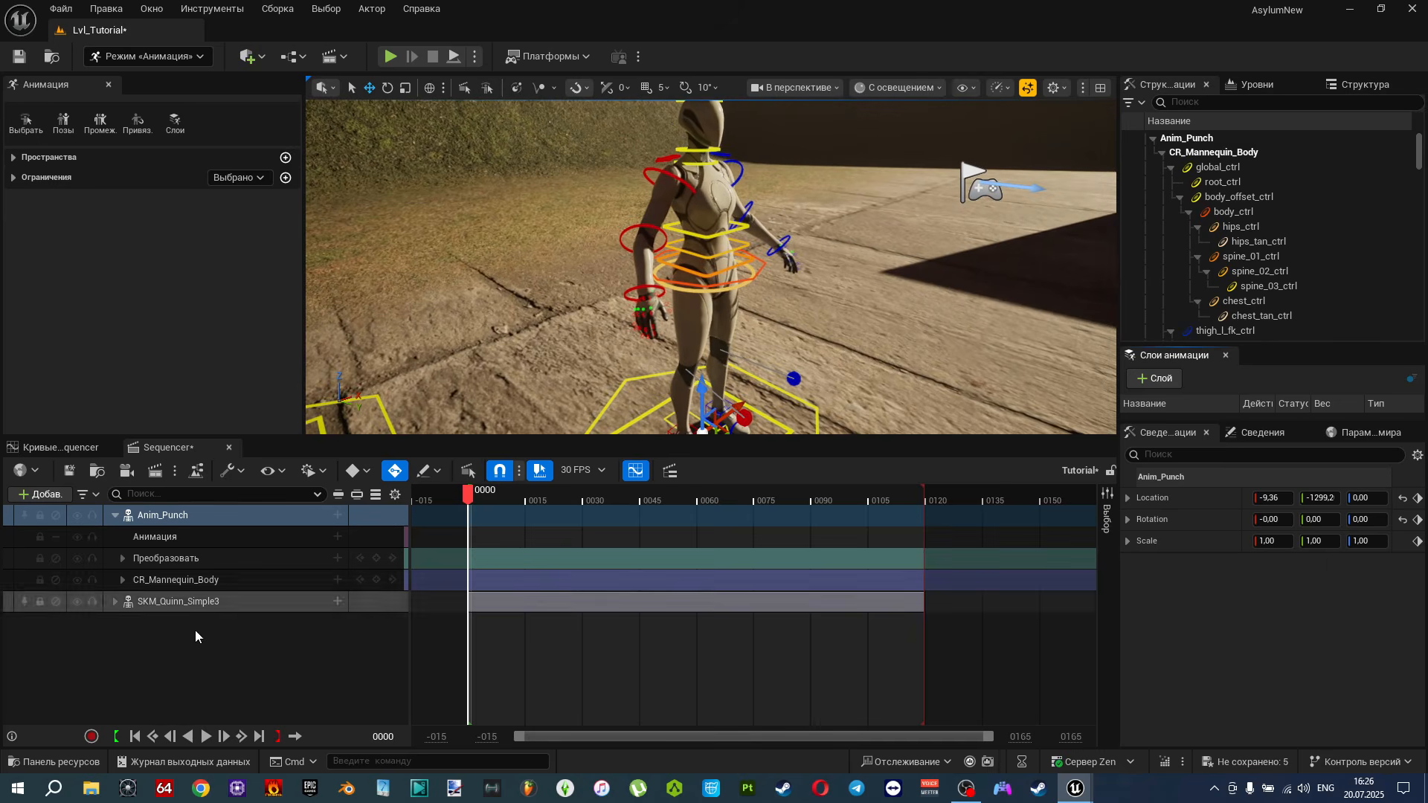
left_click(114, 515)
left_click(115, 515)
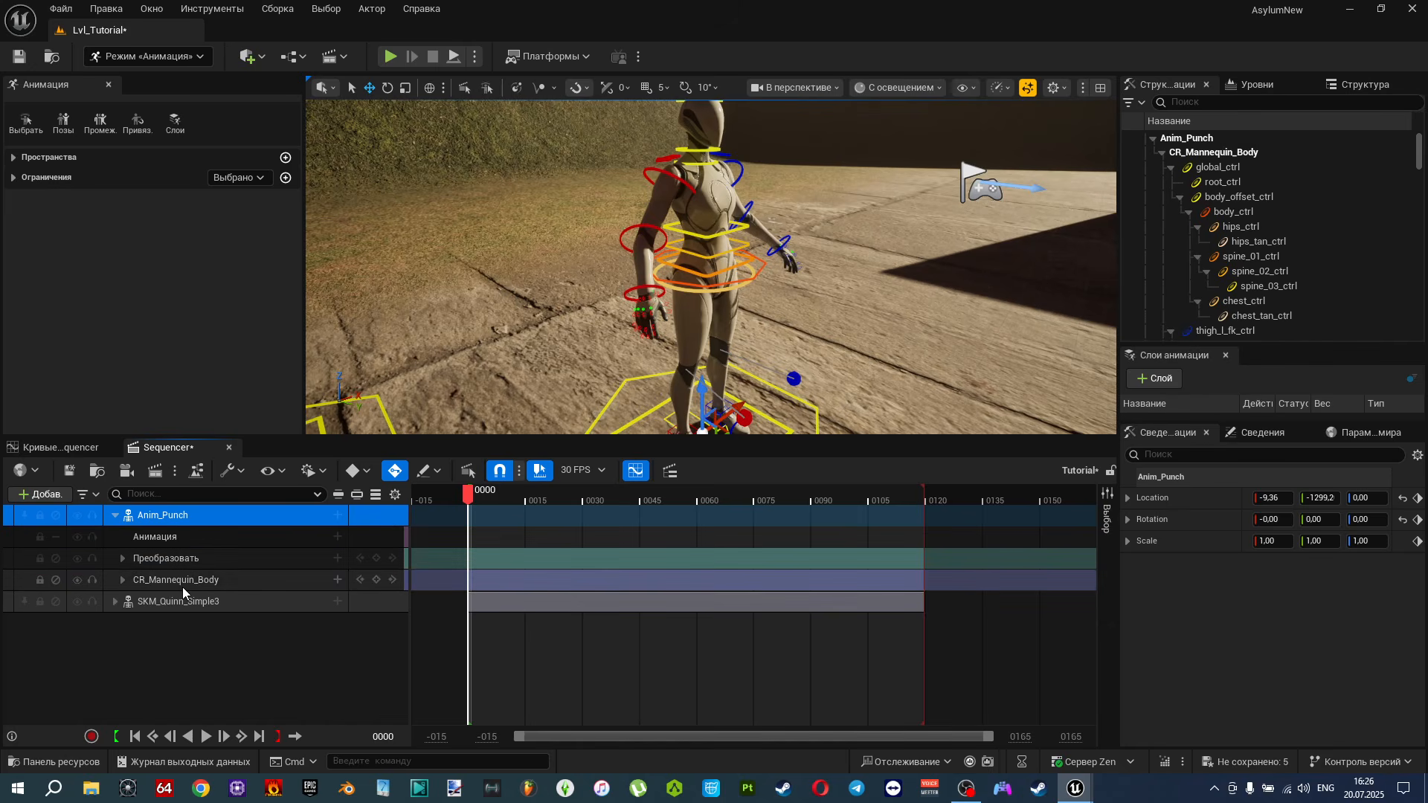
left_click(182, 586)
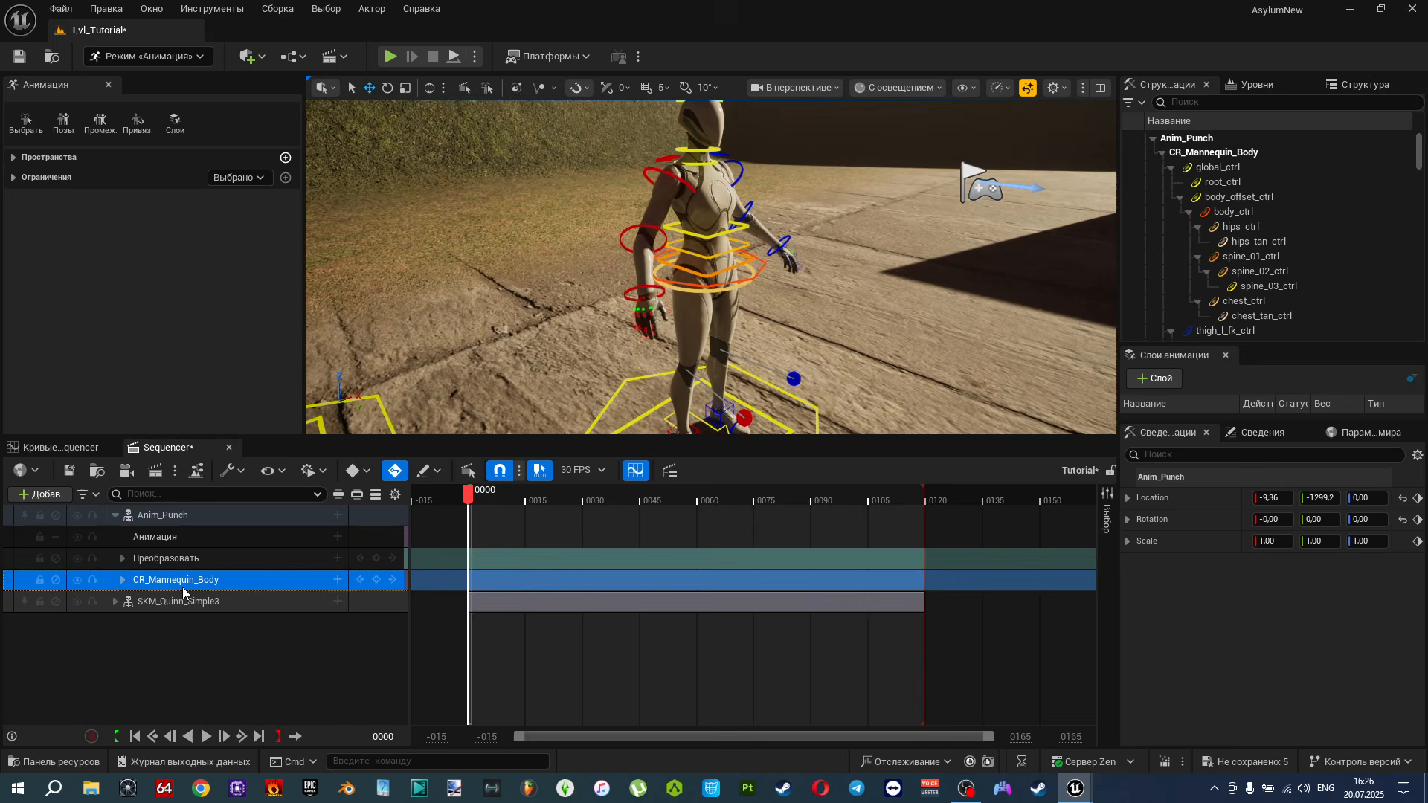
key("Delete")
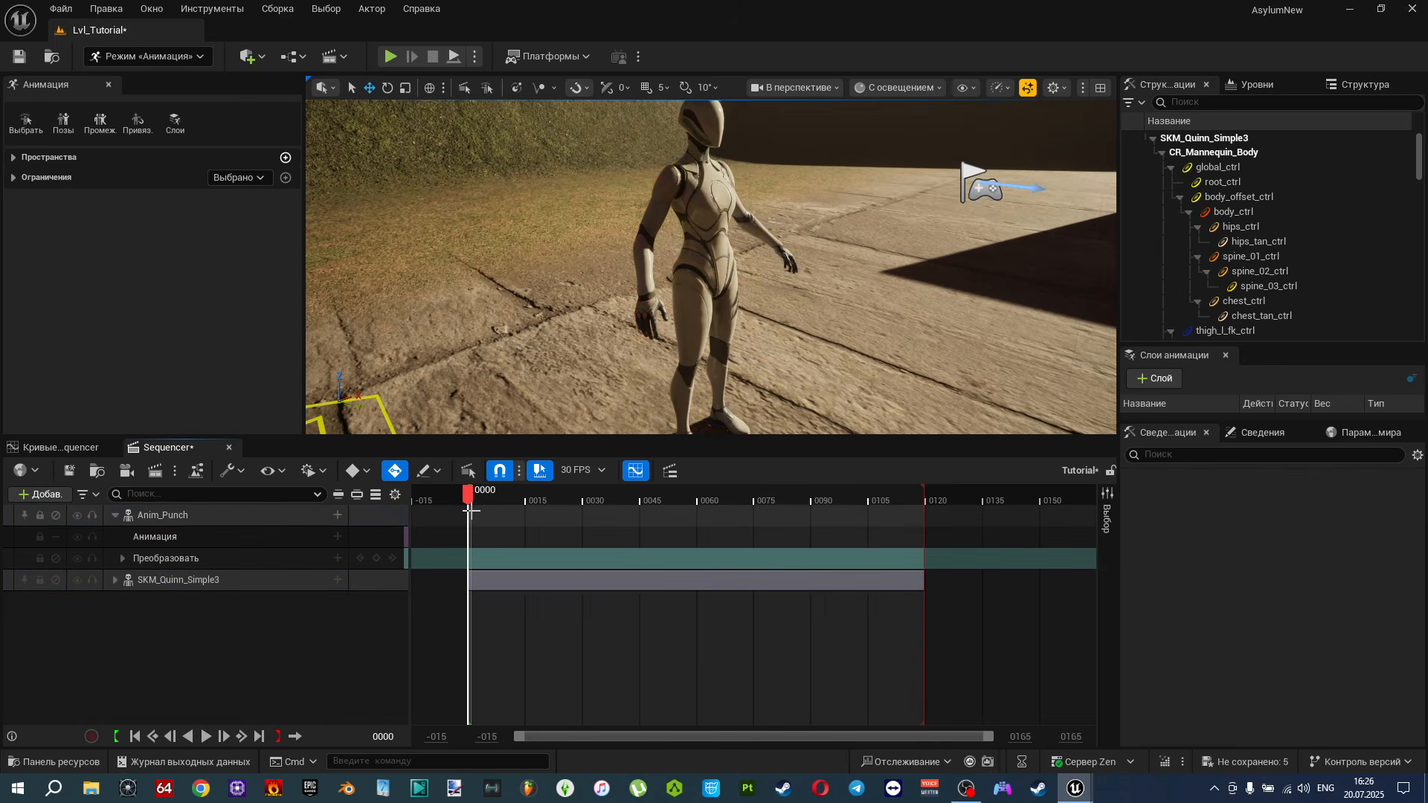
left_click_drag(468, 494, 557, 494)
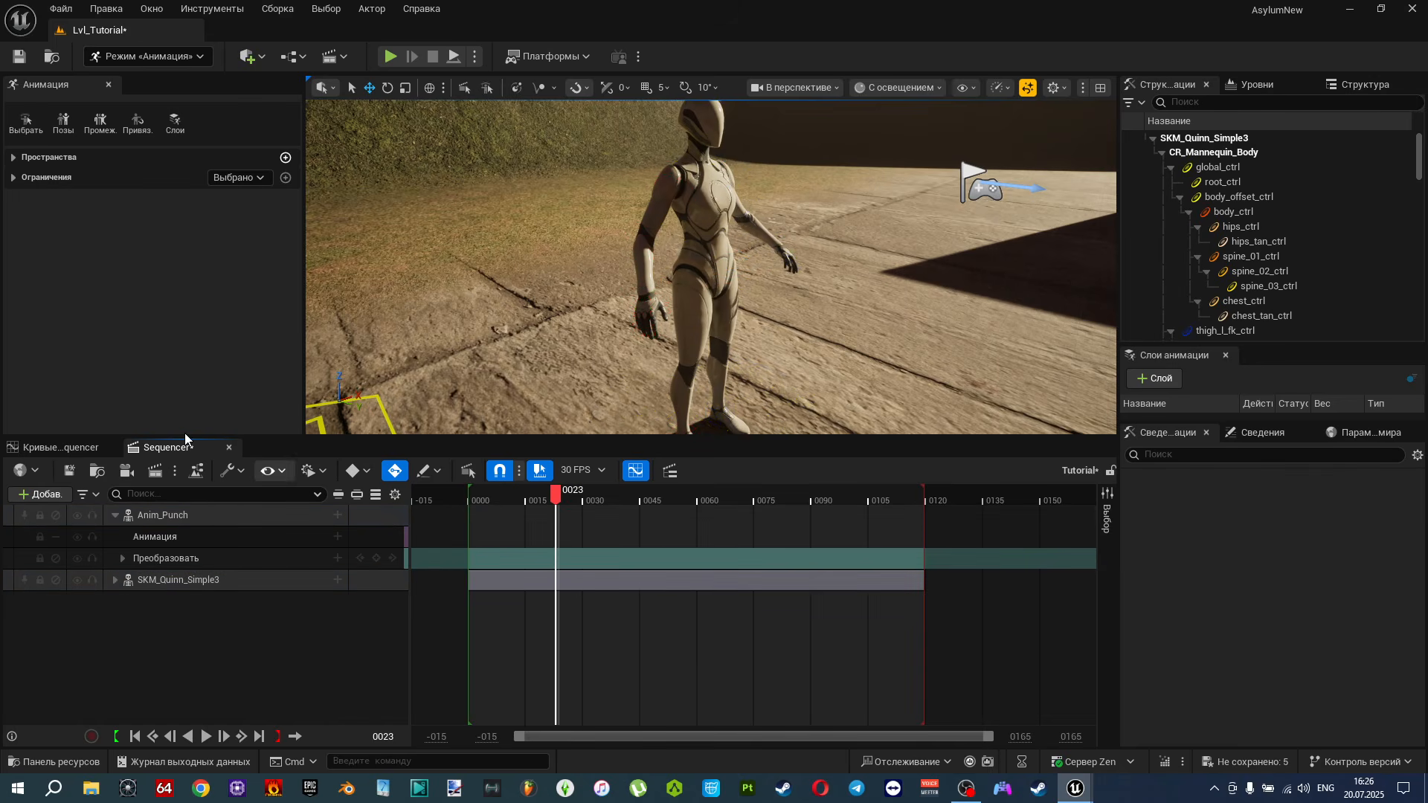
Close Sequencer and show the animation assets in the Tutorial/Anims folder.
left_click(230, 448)
left_click(53, 762)
left_click(470, 623)
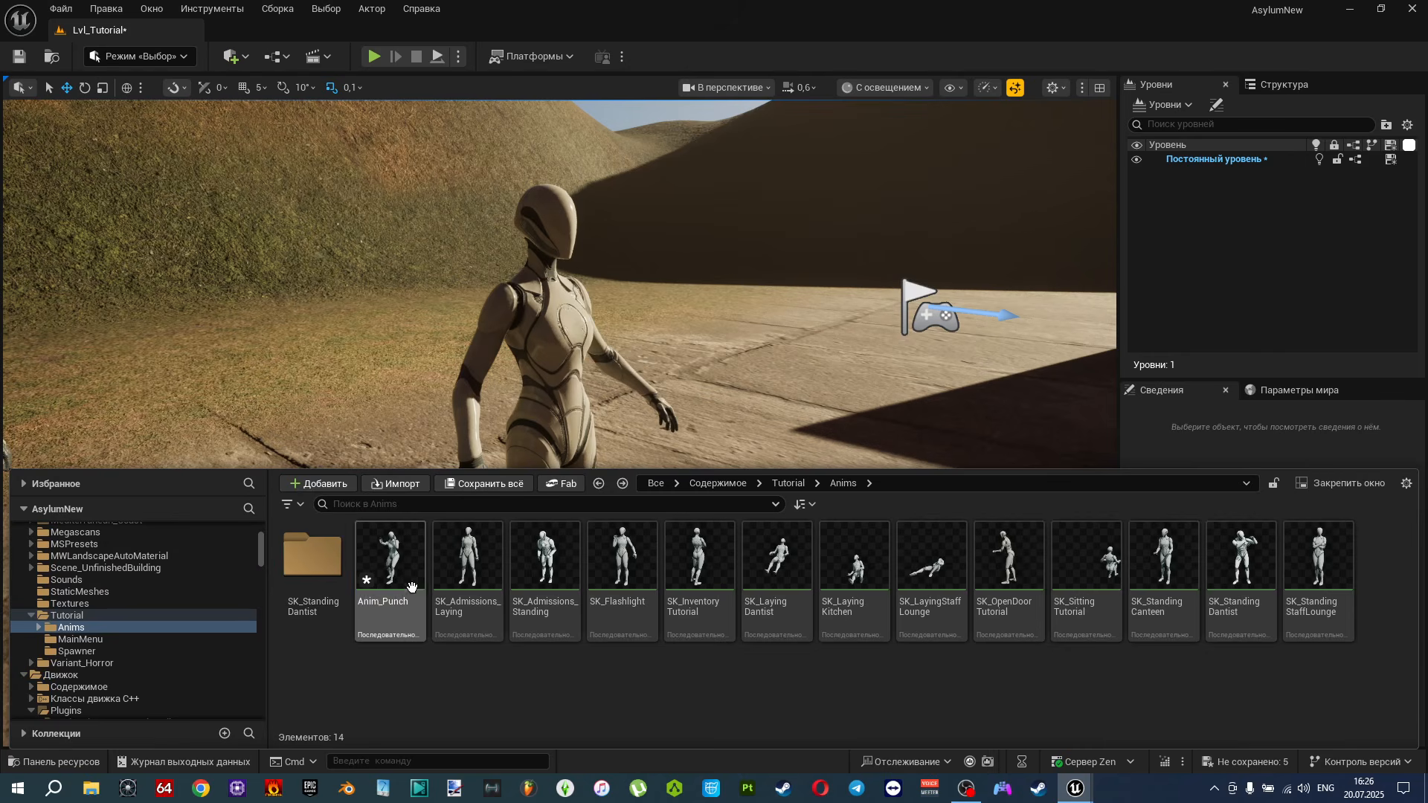
Open Anim_Punch, clear the preview settings filter, and bake the animation to the CR_Mannequin_Body control rig without key reduction.
double_click(408, 578)
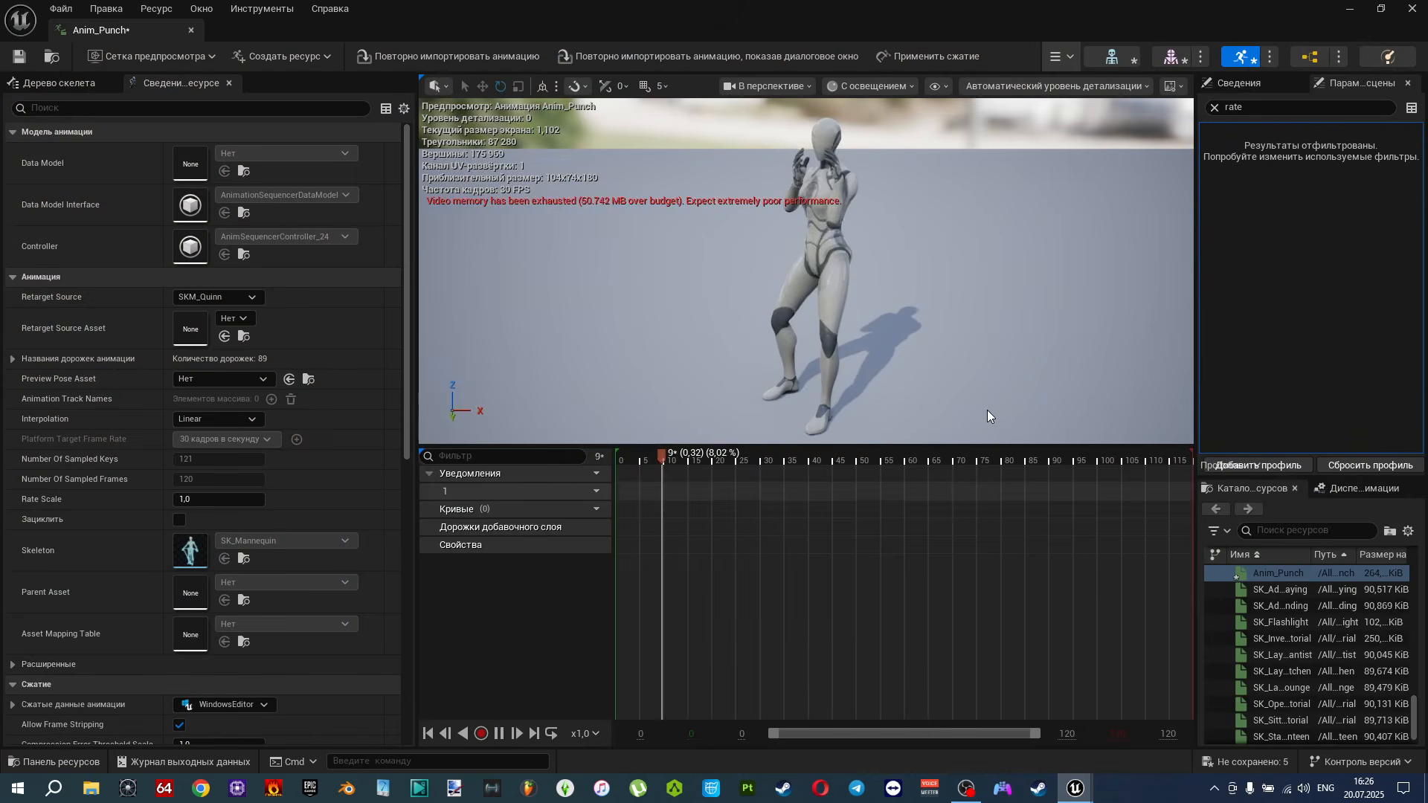
left_click(1214, 107)
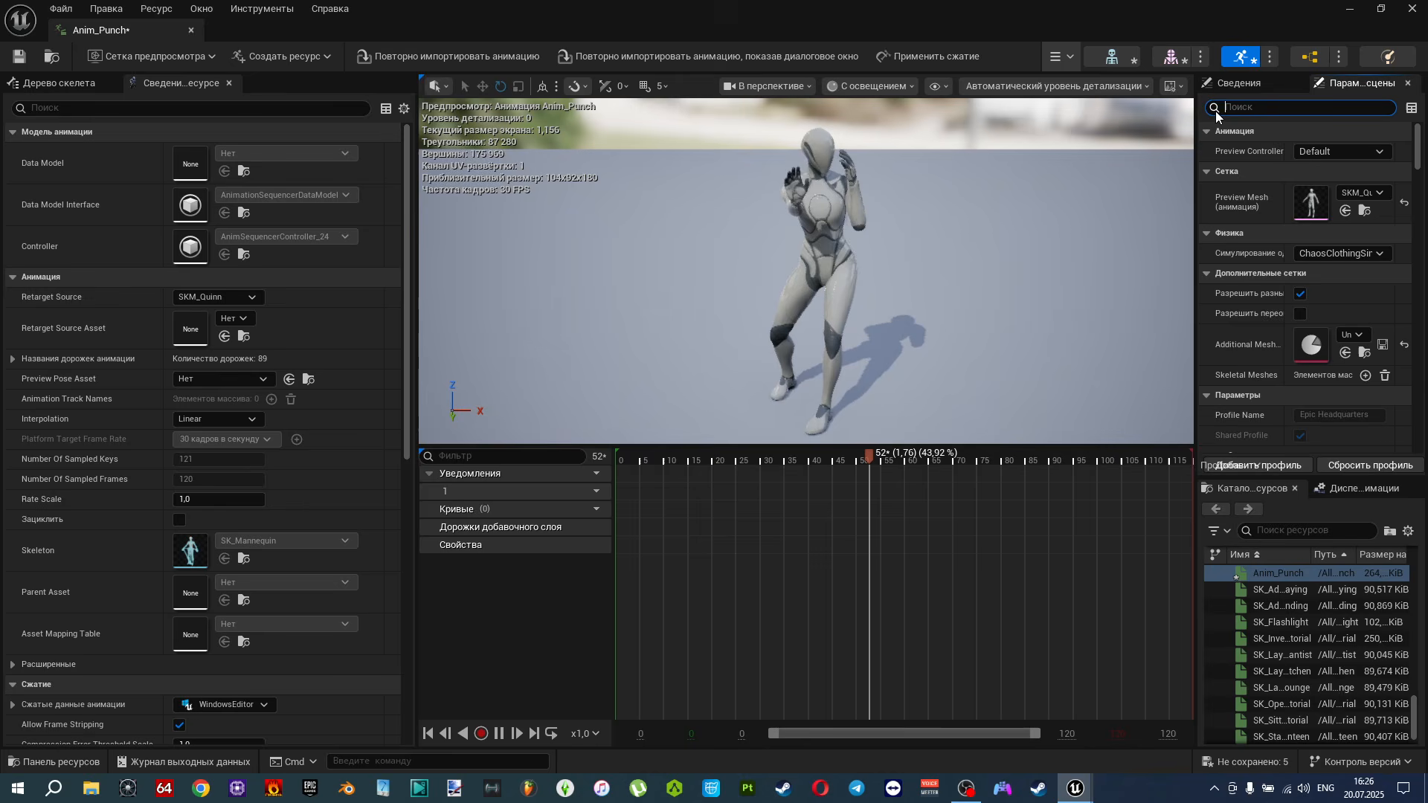
left_click(1067, 57)
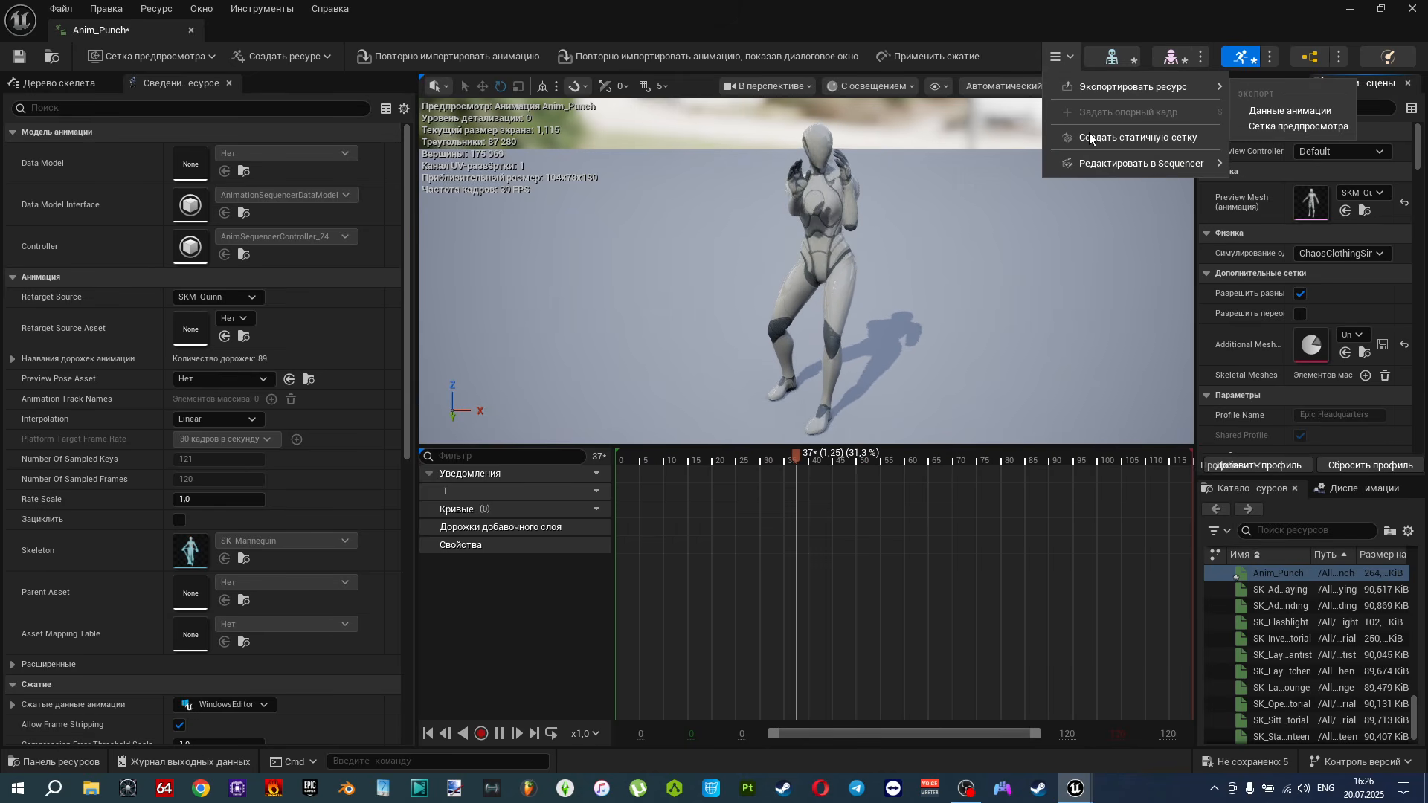
mouse_move(1096, 158)
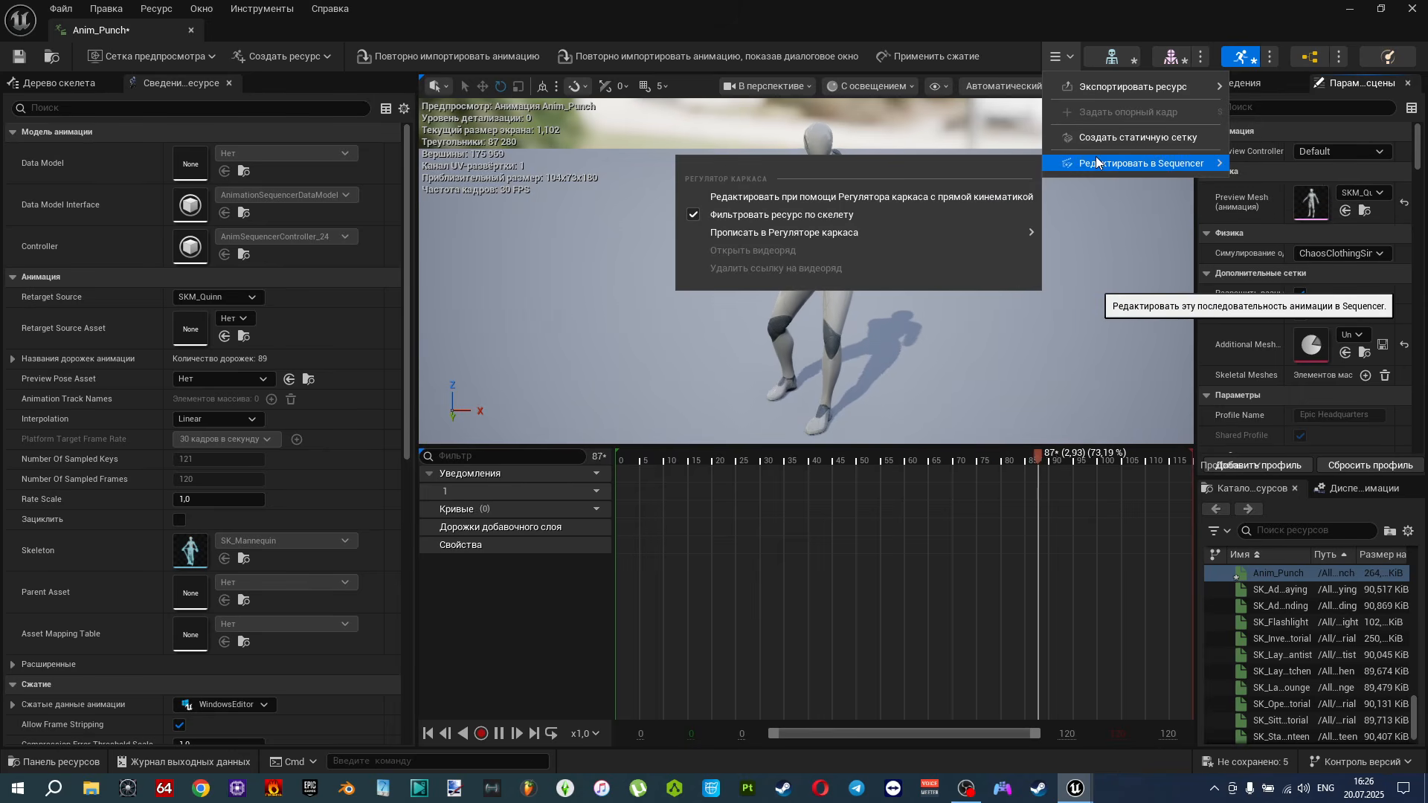
left_click(898, 197)
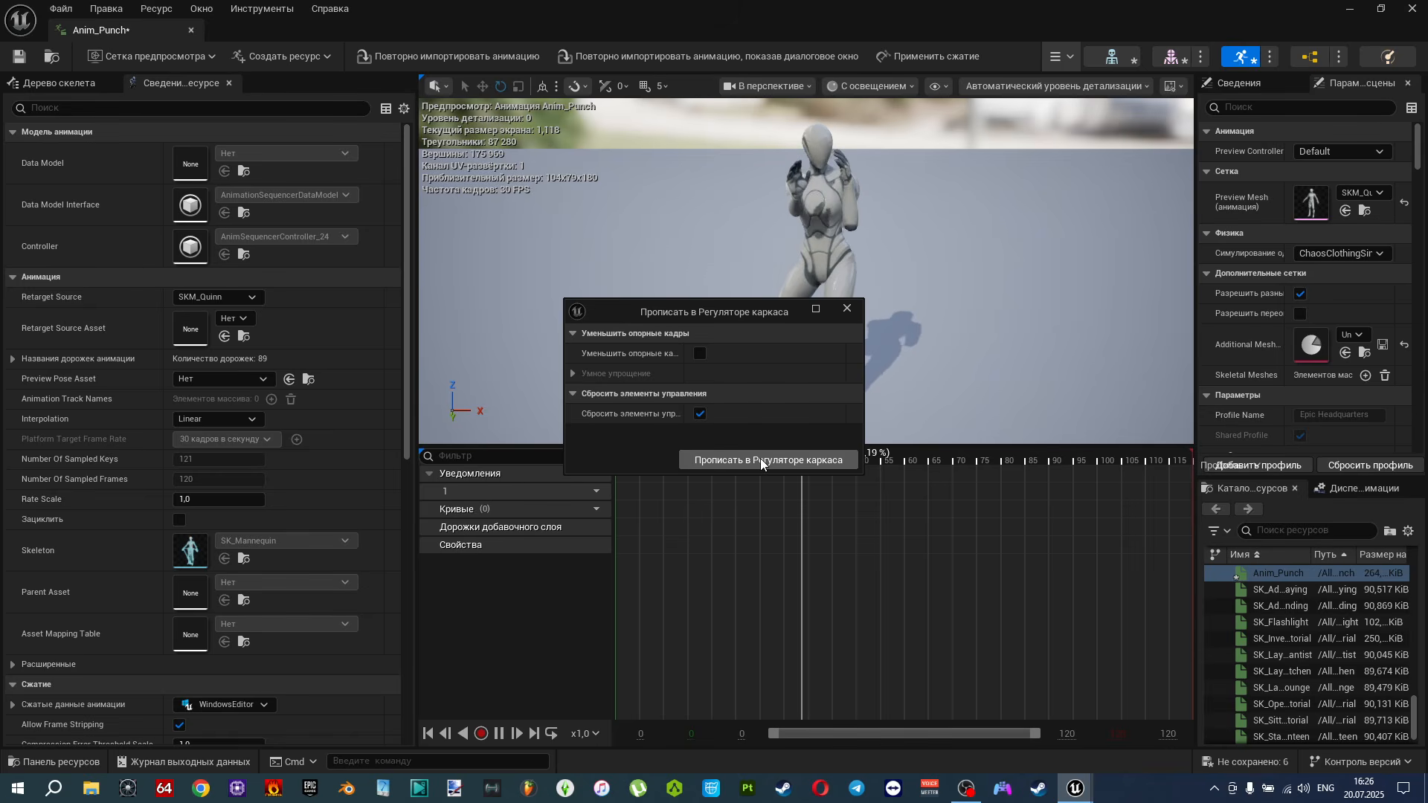
left_click(760, 458)
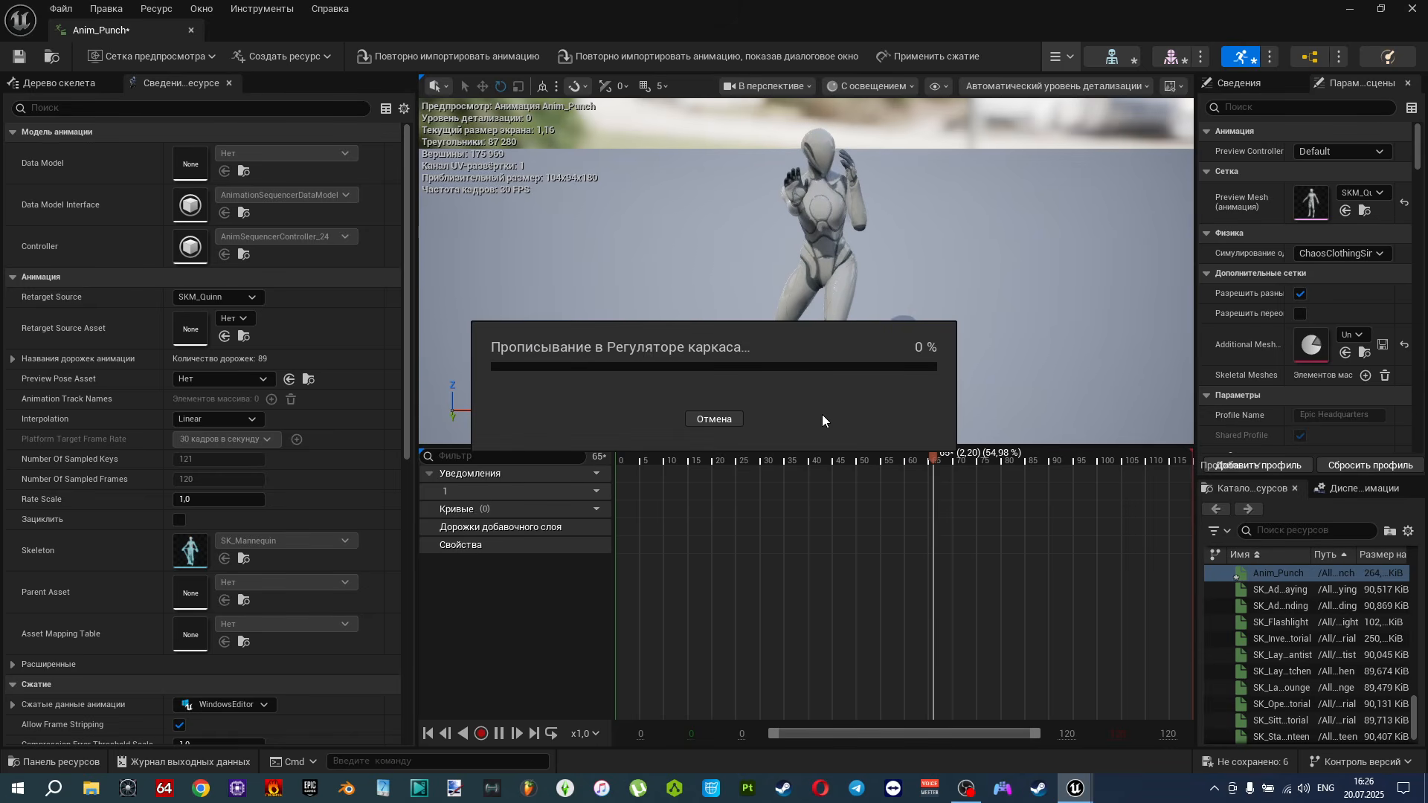
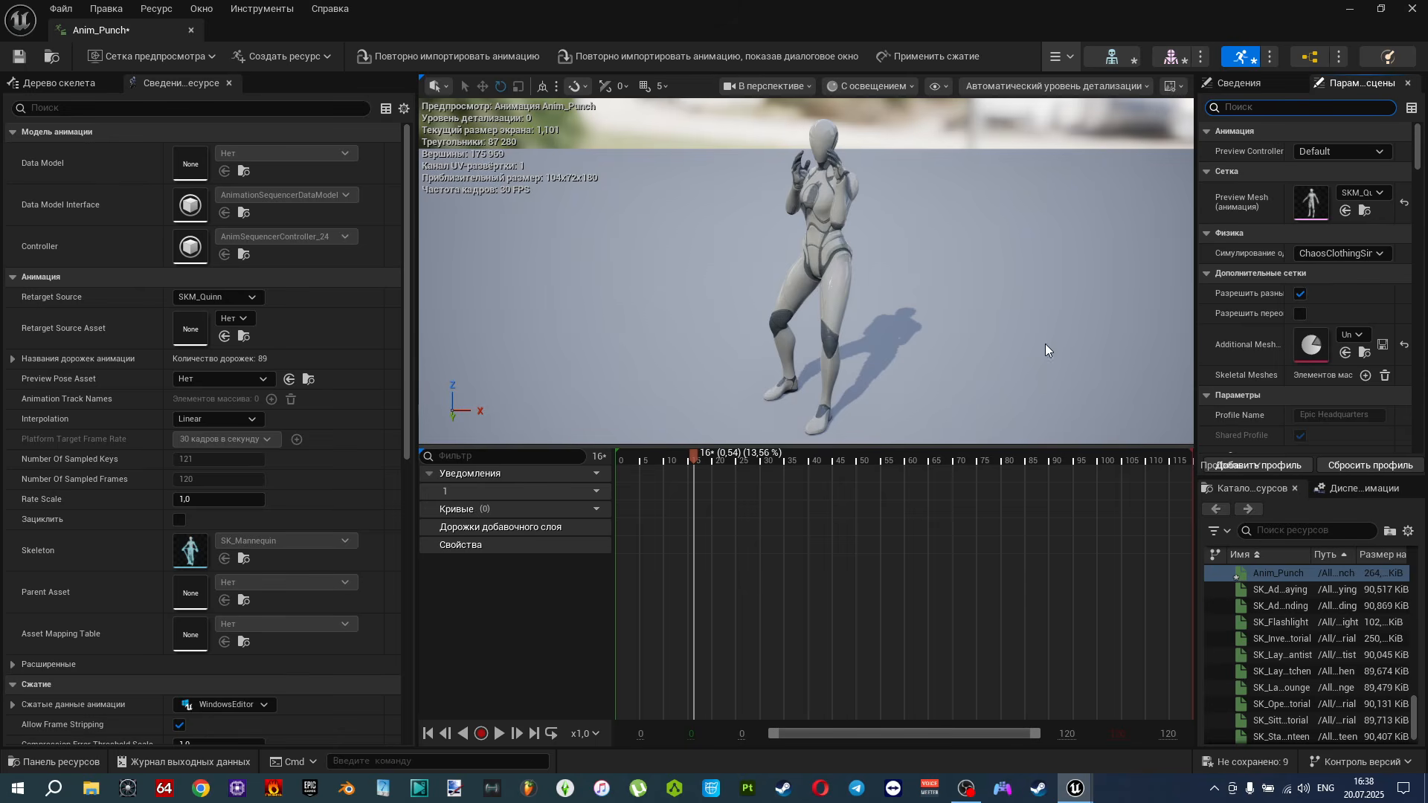
Delete the Anim_Punch track from the Driving_Anim_Punch3 sequence and close Sequencer.
left_click(1349, 8)
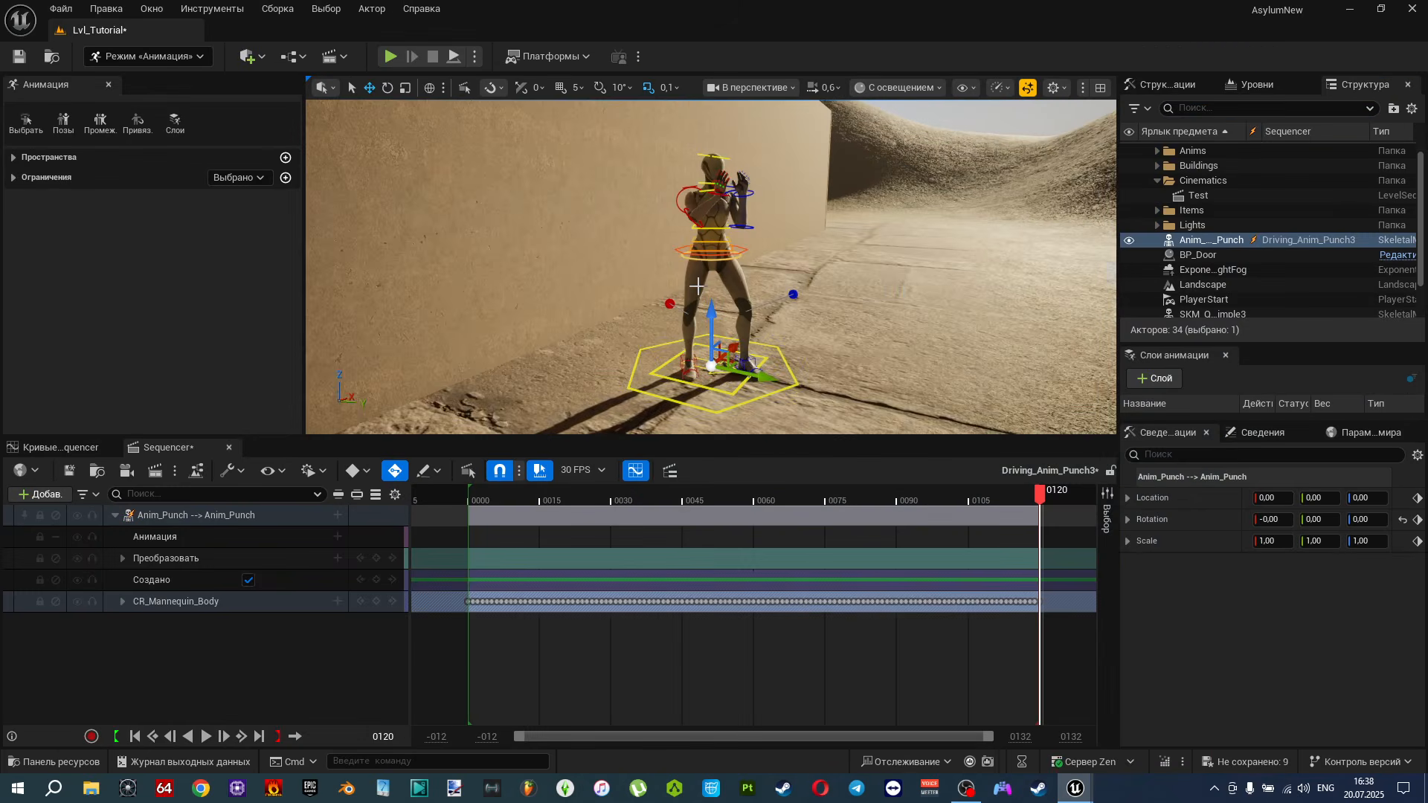
left_click(182, 519)
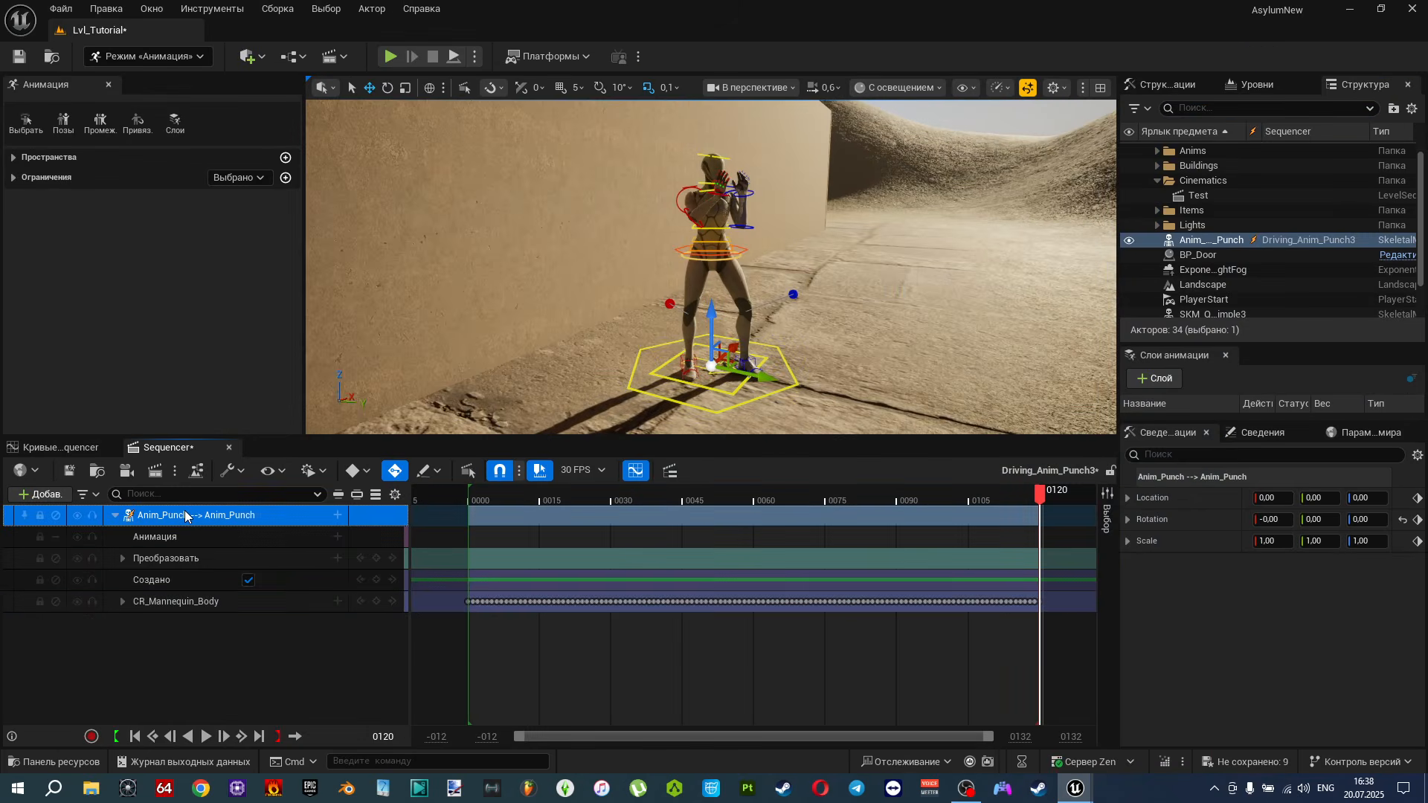
key("Delete")
right_click_drag(710, 267, 513, 298)
right_click_drag(517, 360, 517, 335)
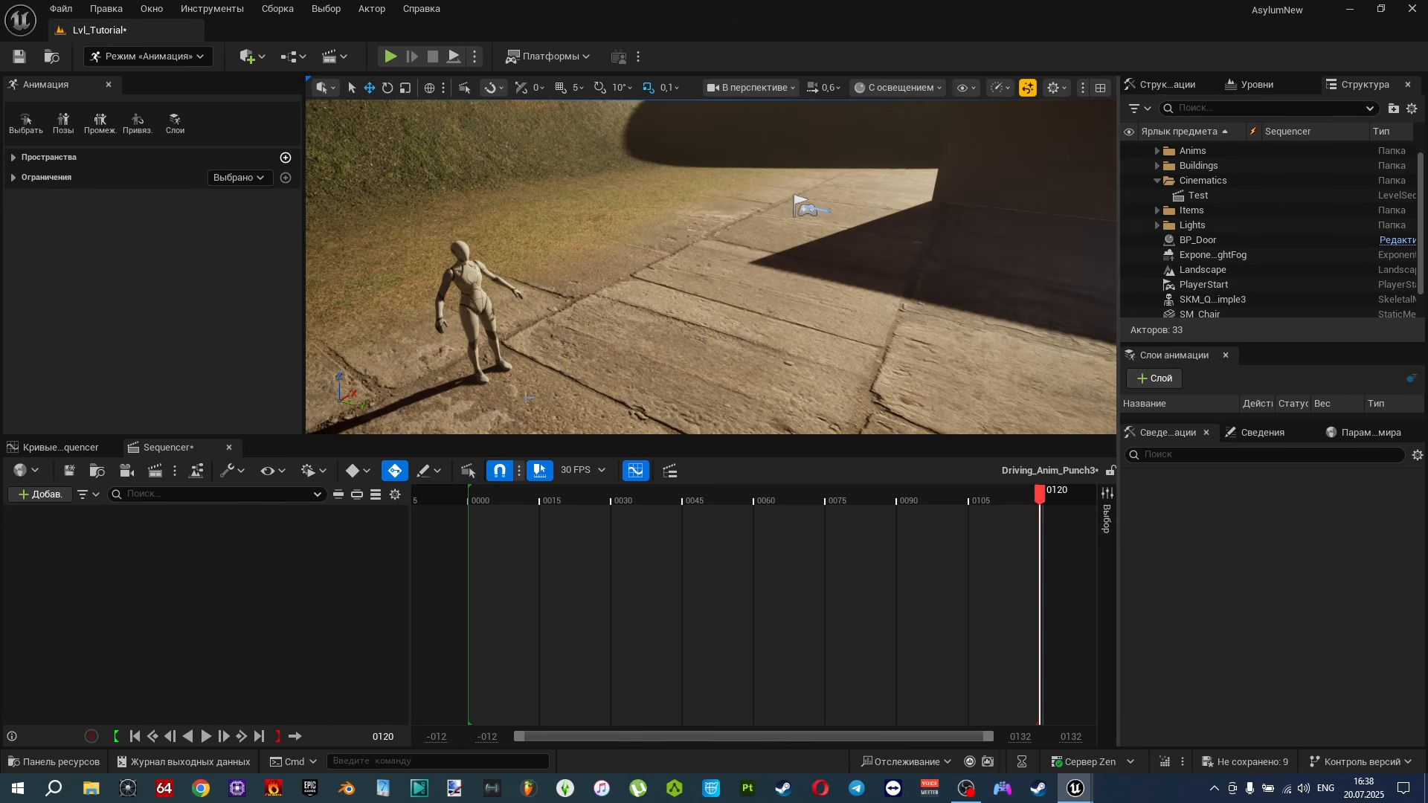
left_click(229, 447)
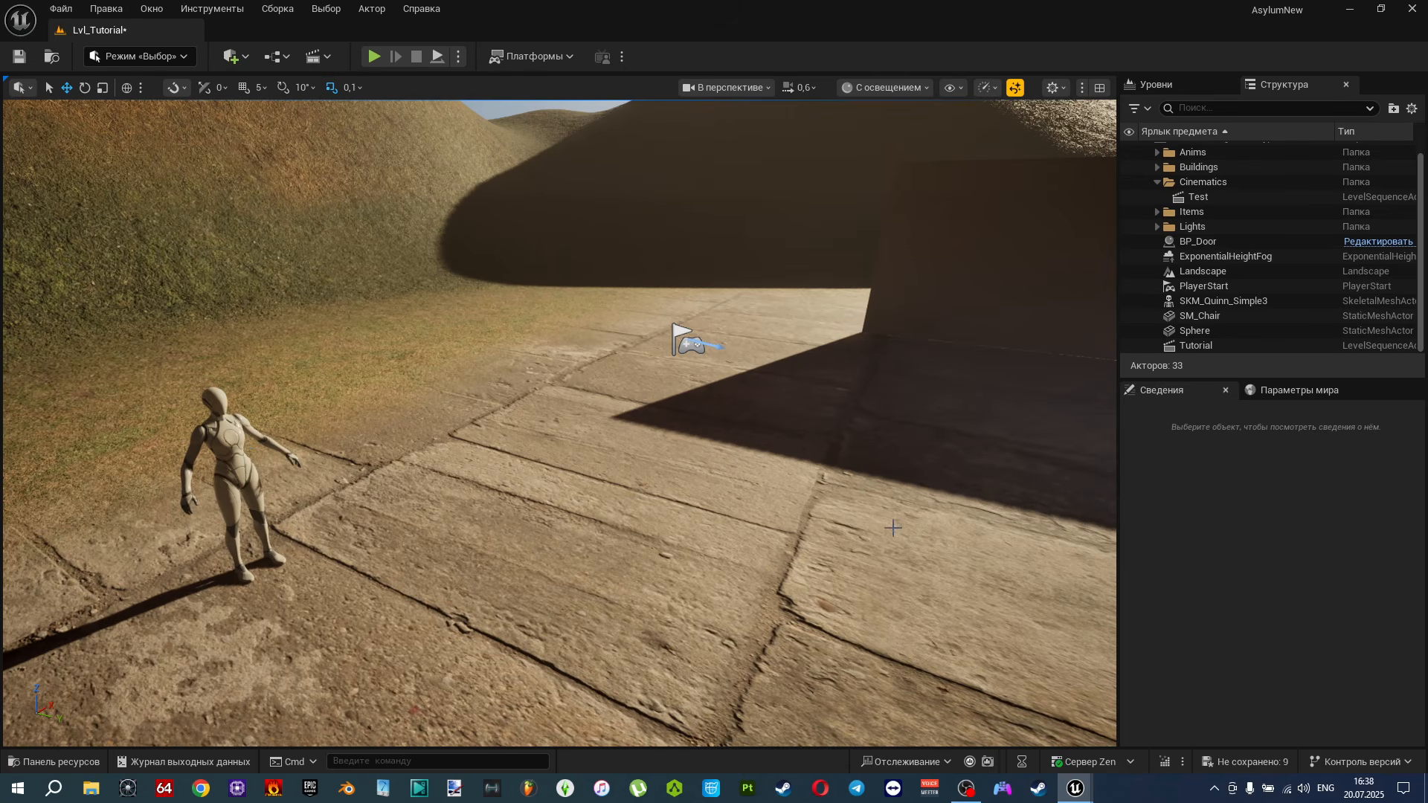
Return to Anim_Punch and bake it again to the CR_Mannequin_Body control rig with key reduction off.
mouse_move(1075, 788)
left_click(1102, 726)
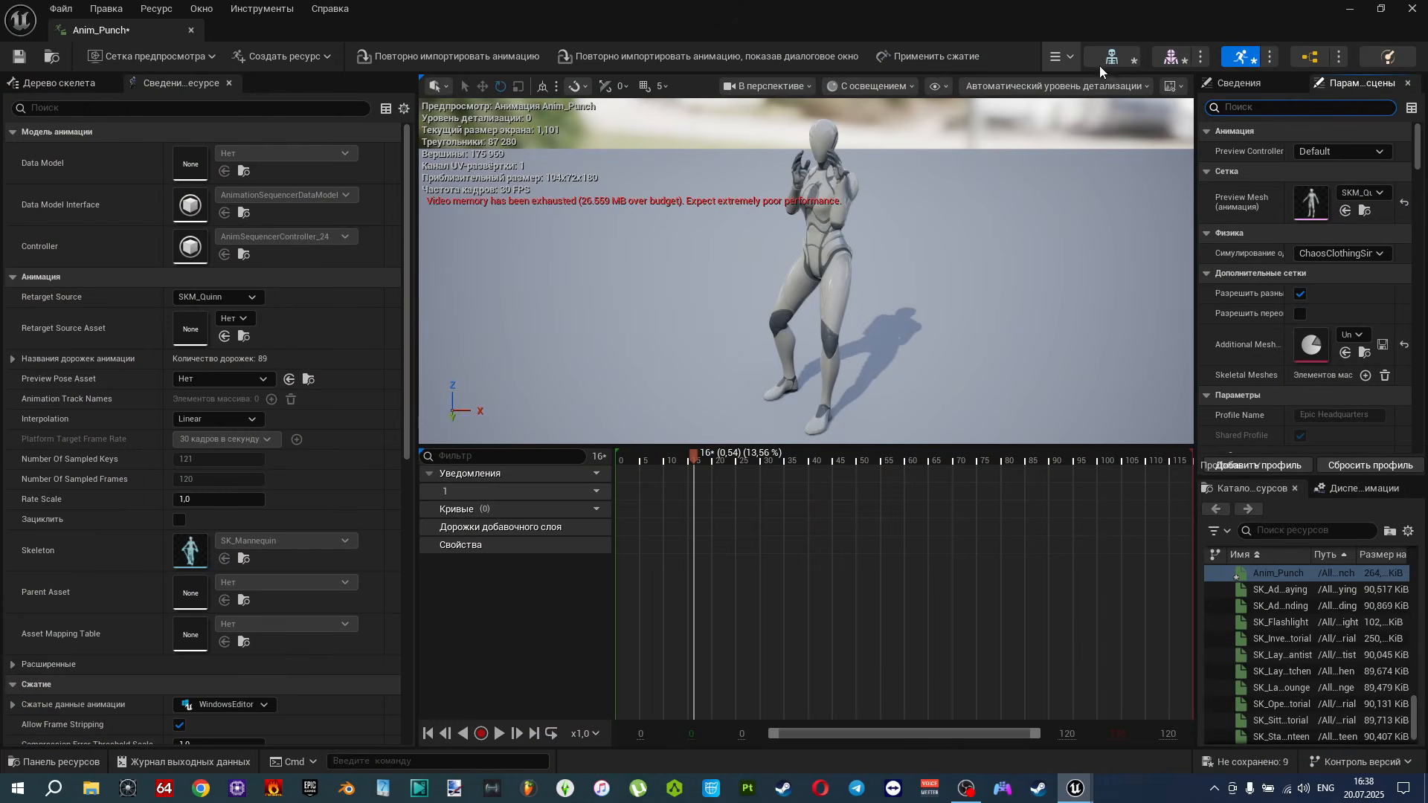
left_click(1067, 52)
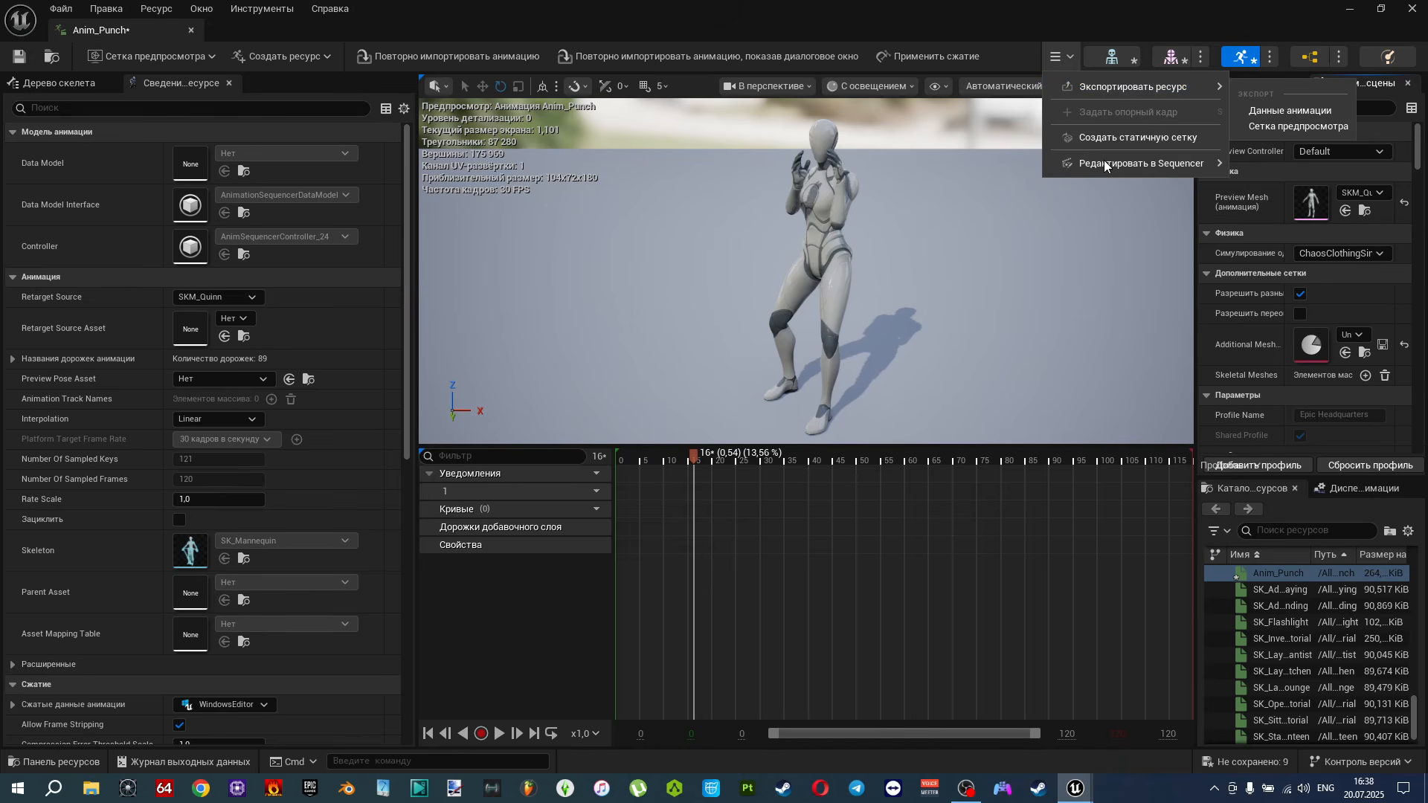
mouse_move(1105, 164)
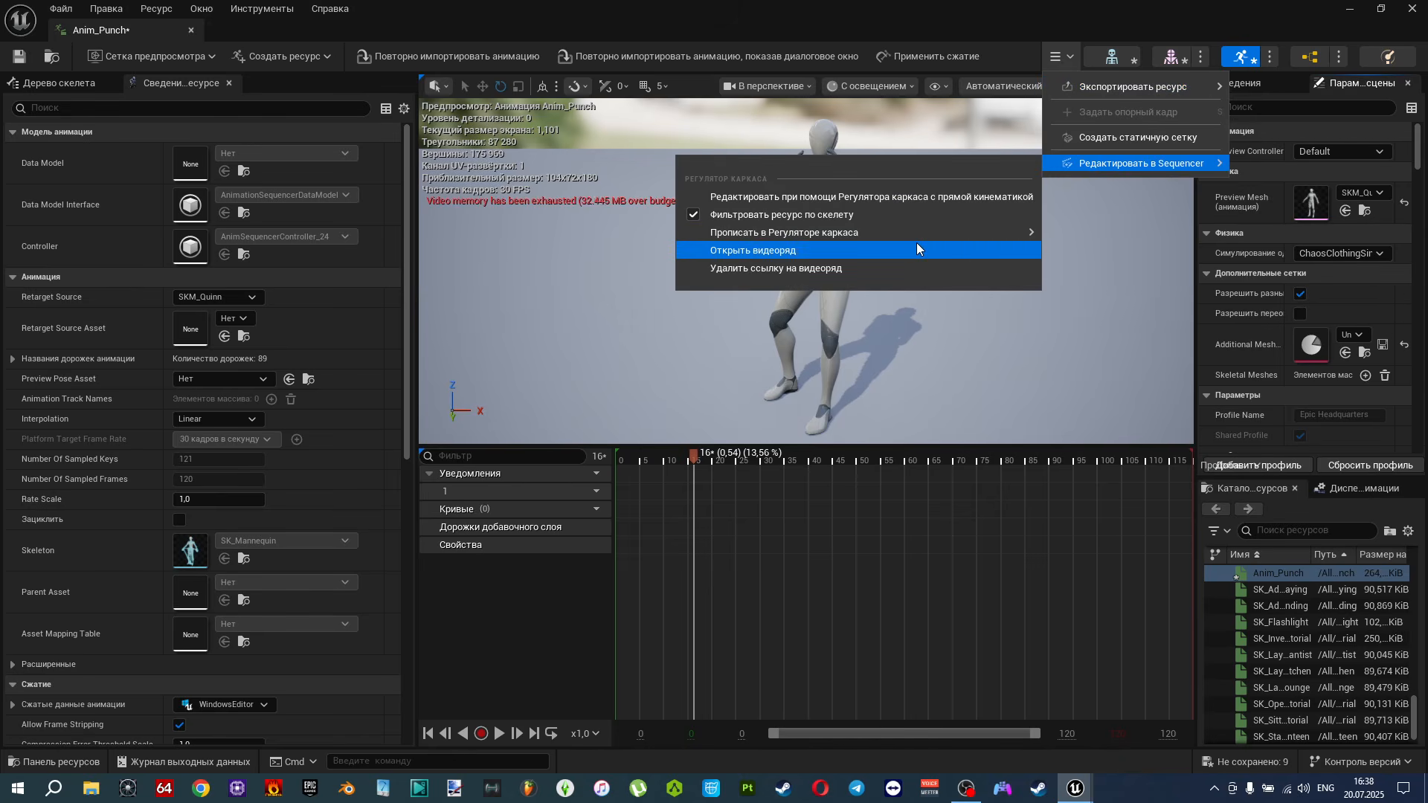
mouse_move(920, 233)
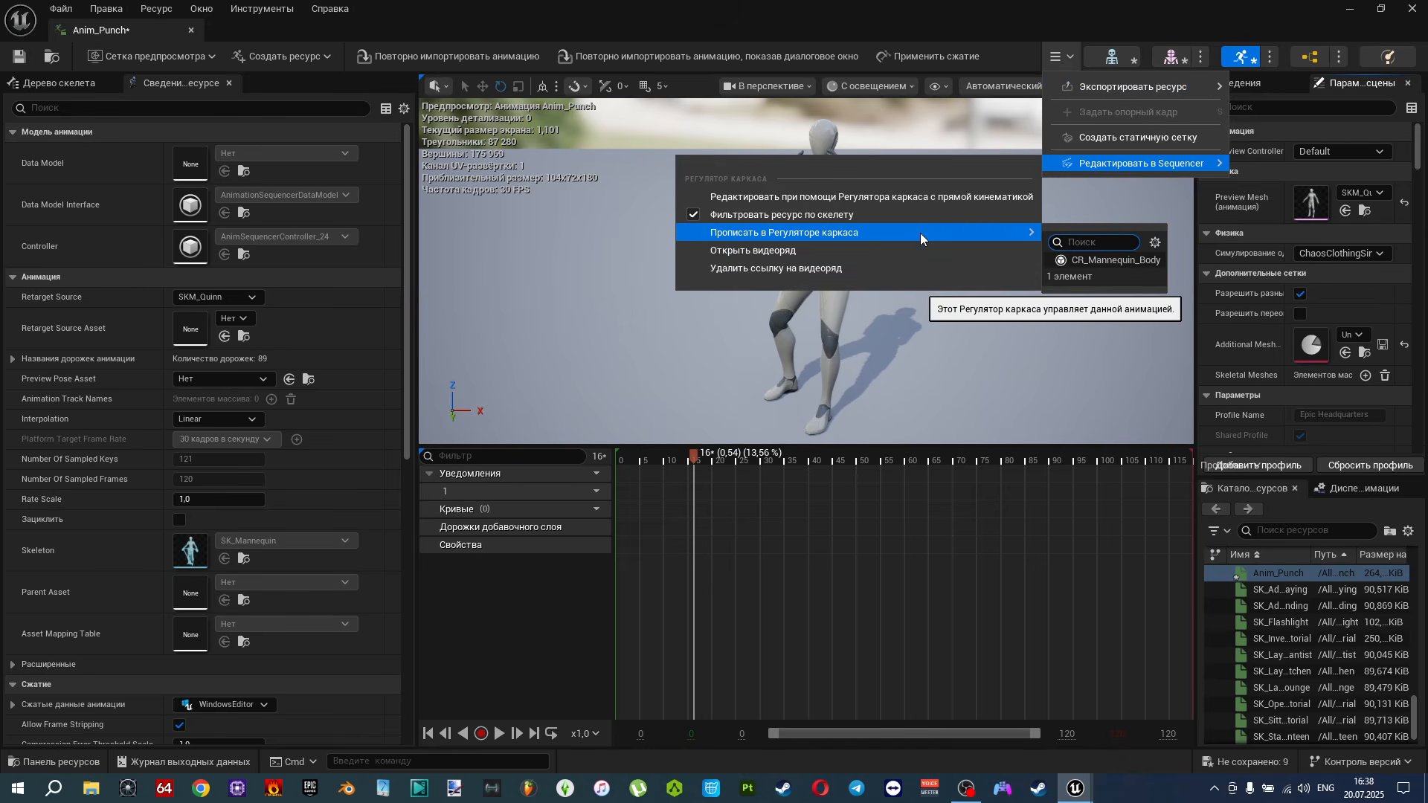
left_click(1093, 260)
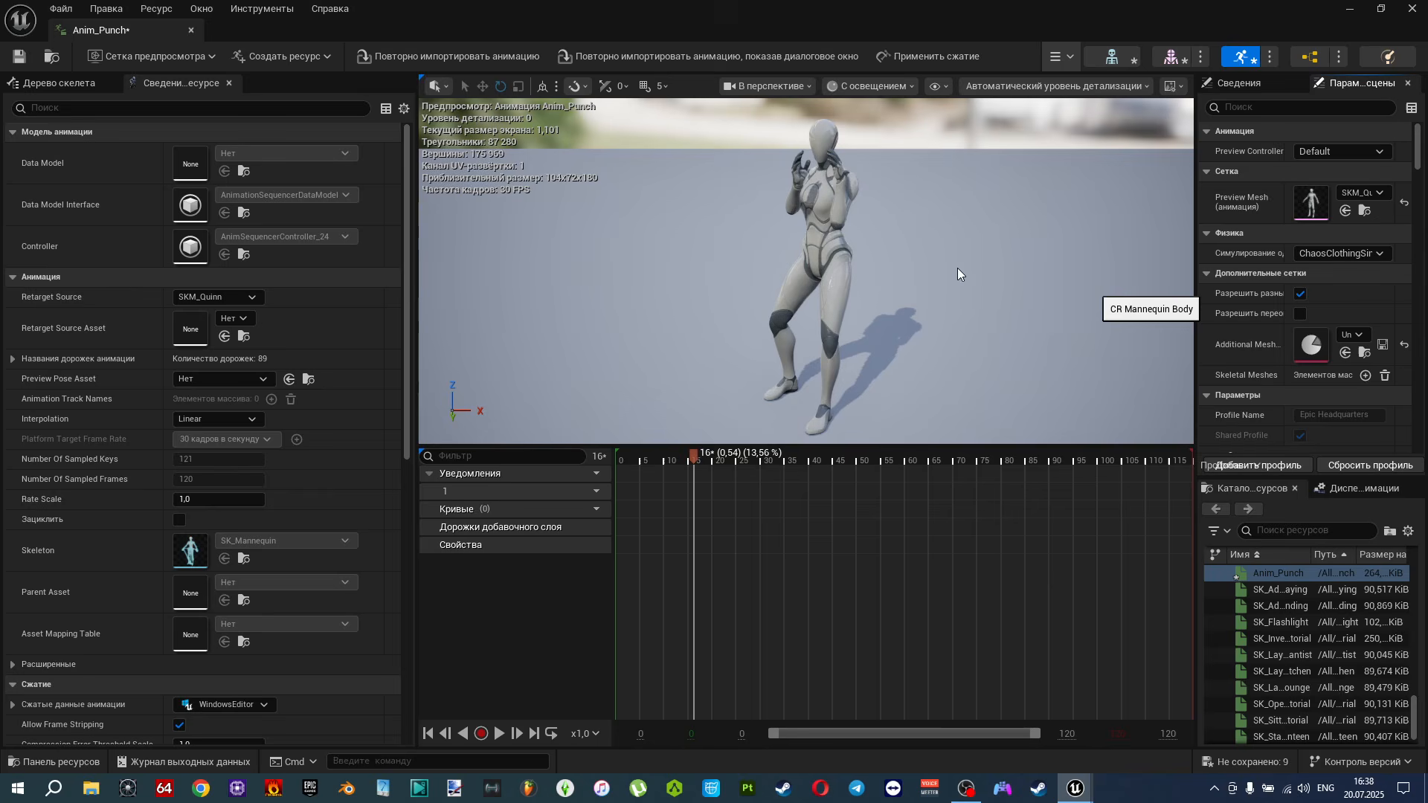
left_click(762, 459)
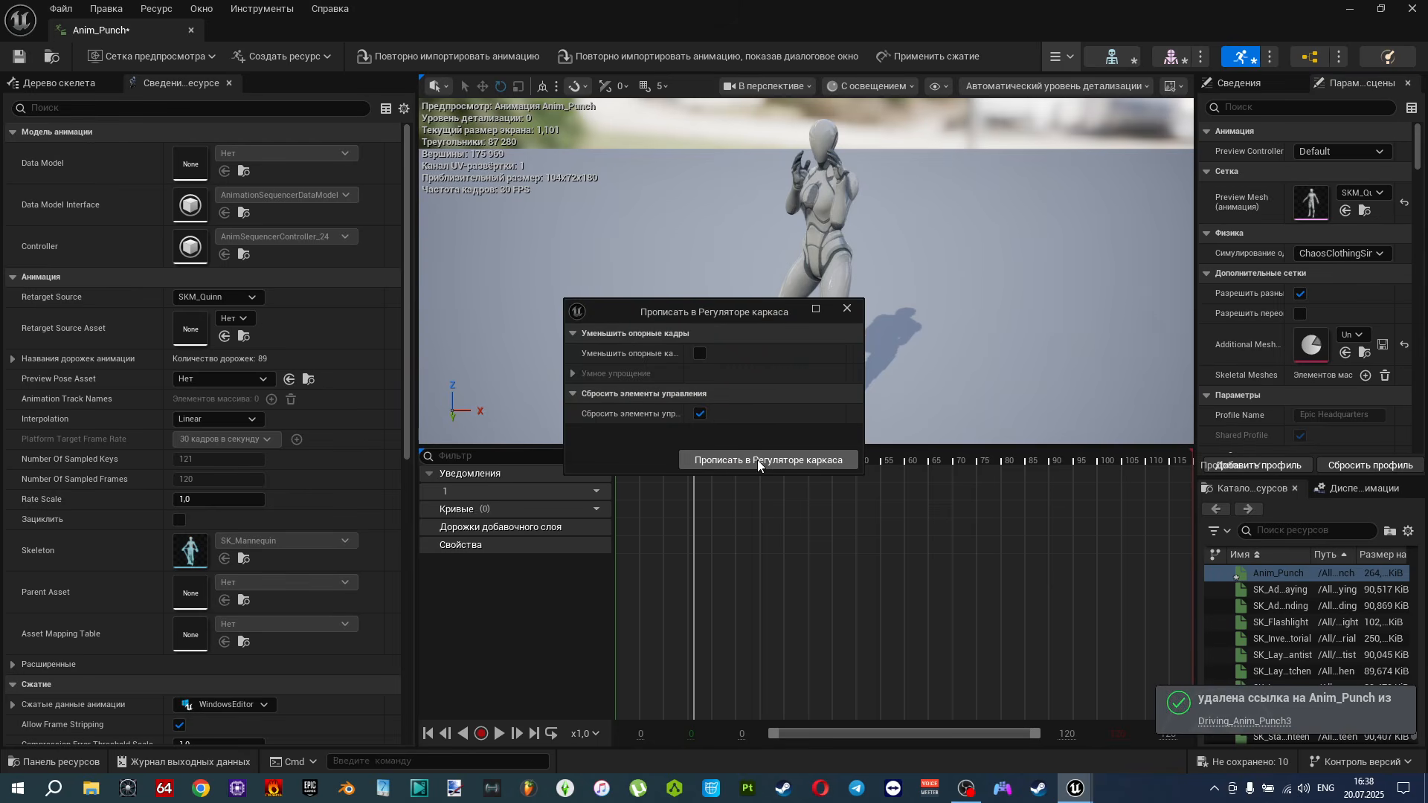
Switch to the level editor and focus the view on the Anim_Punch actor from the Outliner.
left_click(1348, 10)
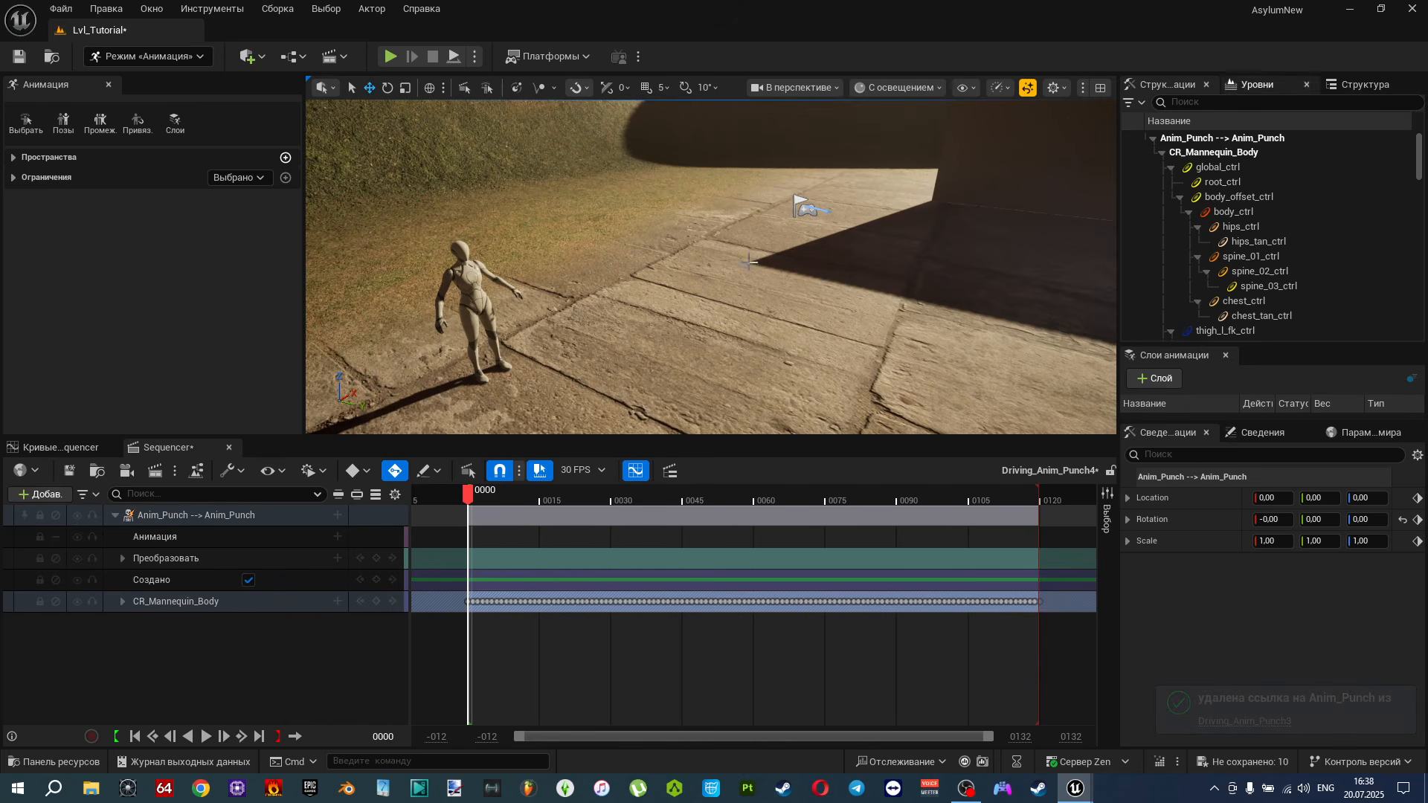
left_click(1260, 84)
left_click(1343, 83)
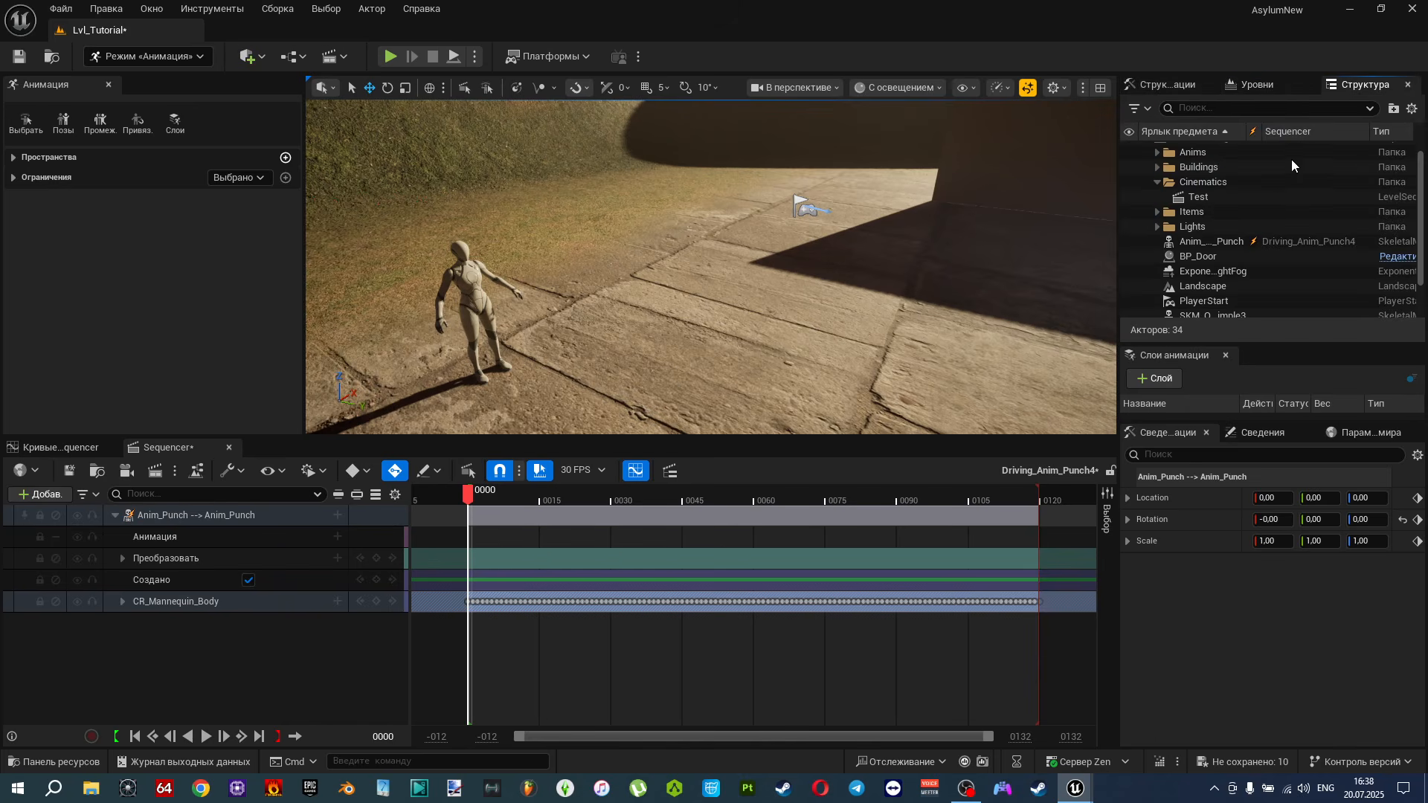
left_click(1198, 244)
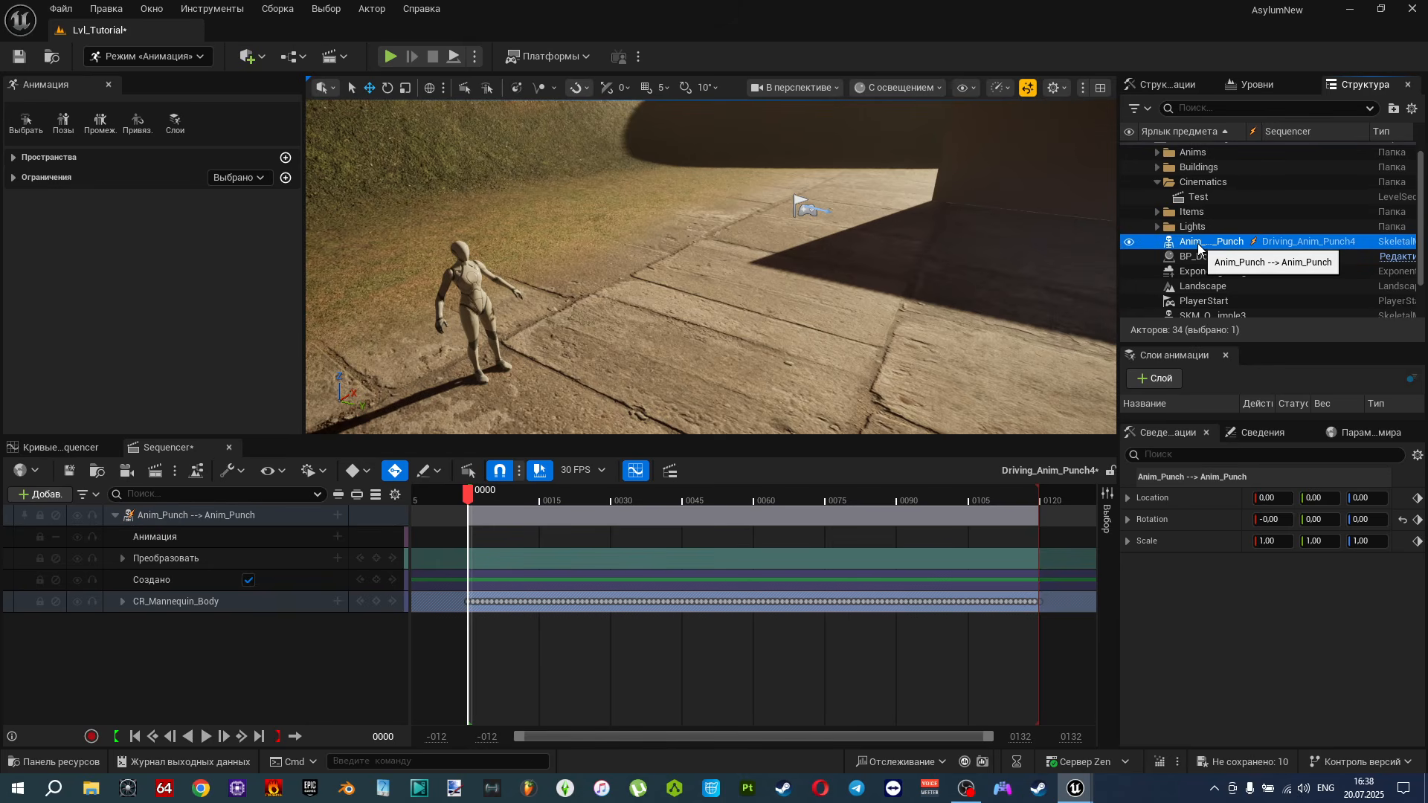
double_click(1198, 243)
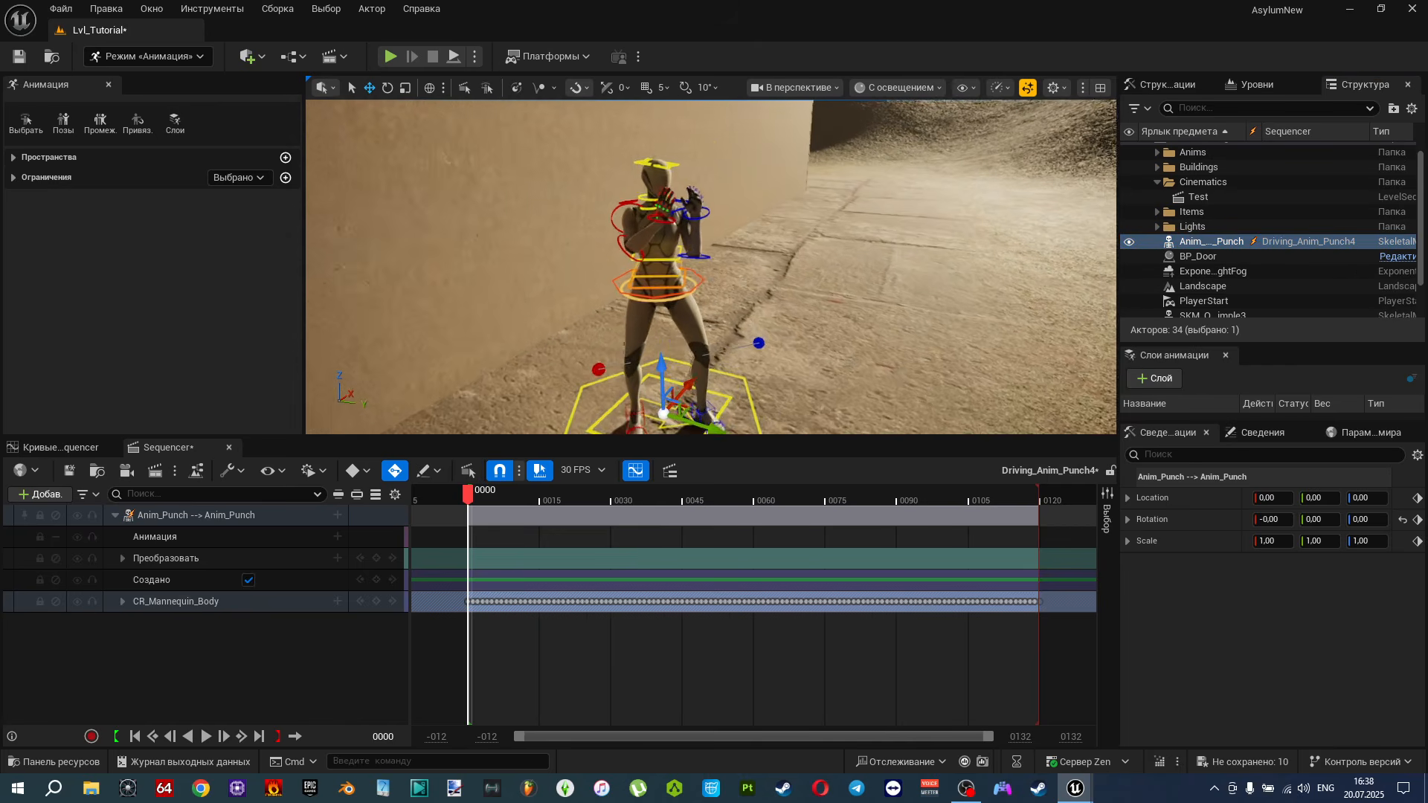
Check the CR_Mannequin_Body keys at frames 4 and 6, scrub the sequence to frame 60, and close Sequencer.
mouse_move(469, 497)
left_mouse_down()
mouse_move(515, 502)
mouse_move(474, 511)
left_mouse_up()
left_click(510, 496)
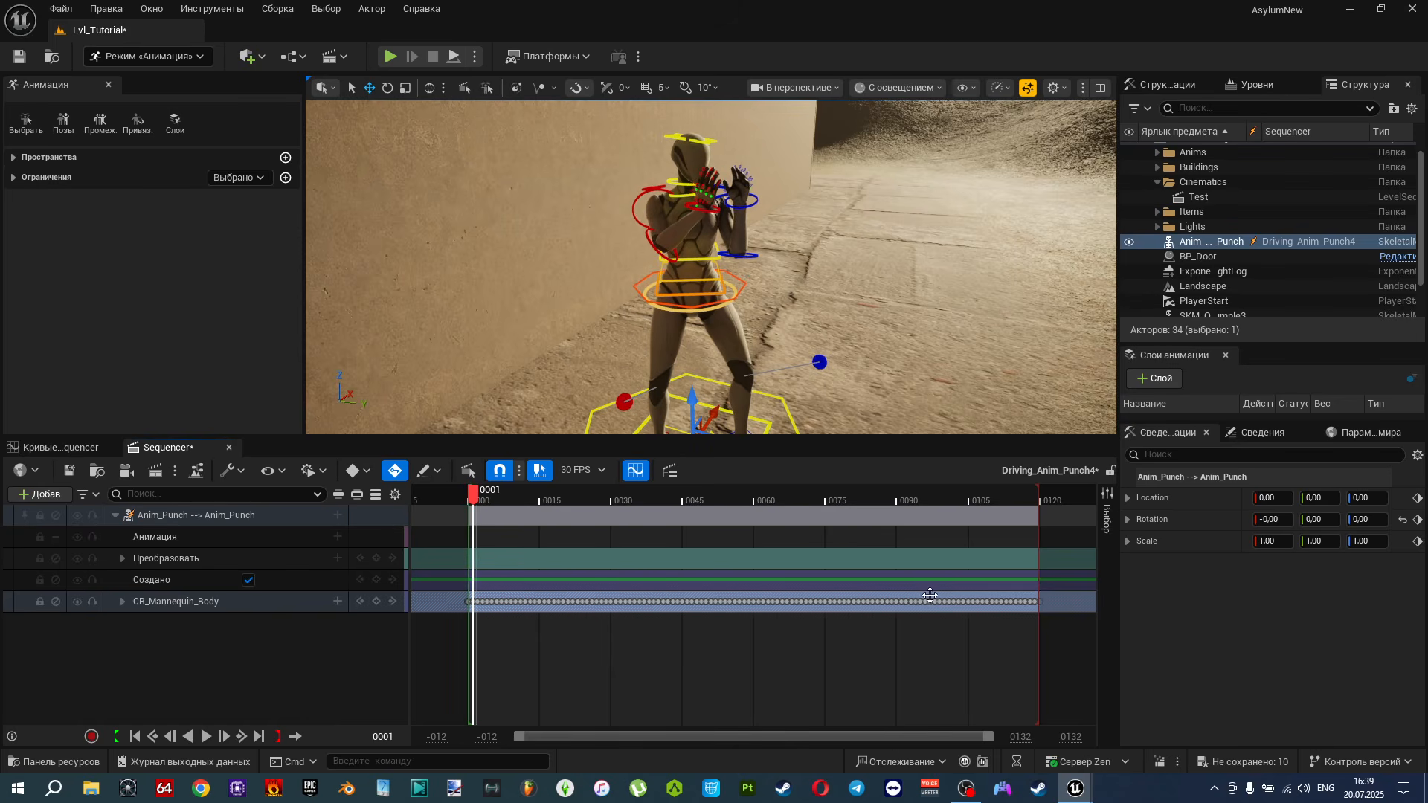
left_click(487, 603)
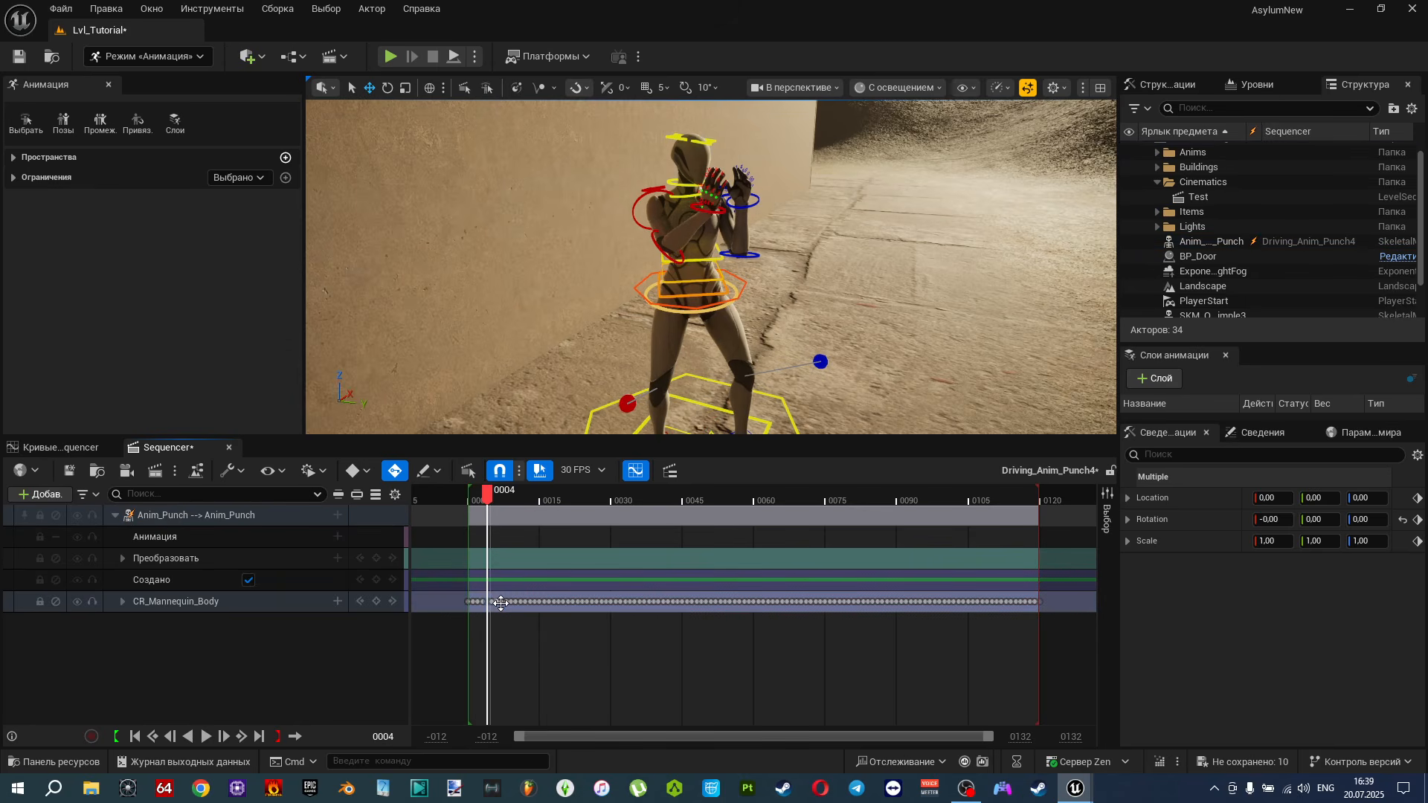
left_click(498, 602)
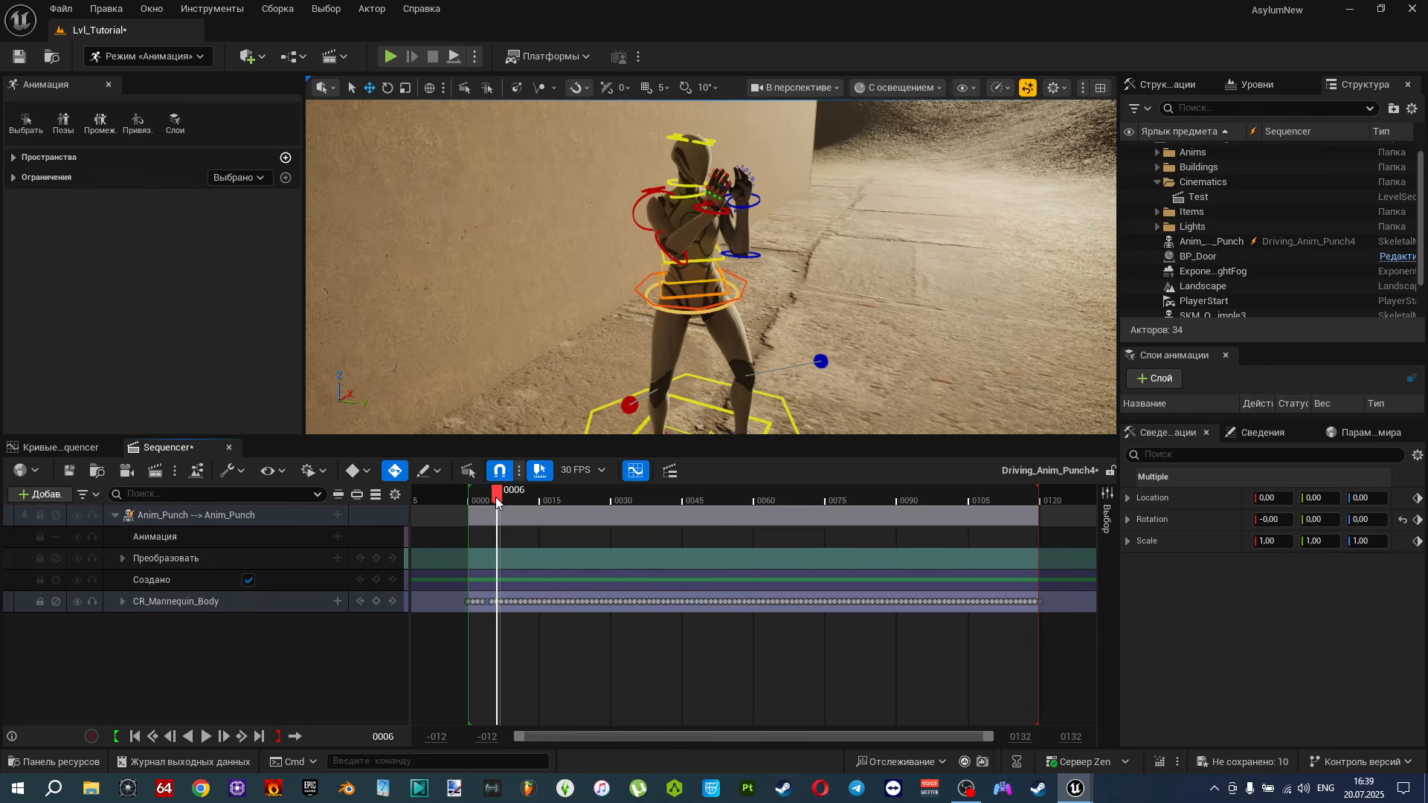
left_click_drag(495, 500, 755, 512)
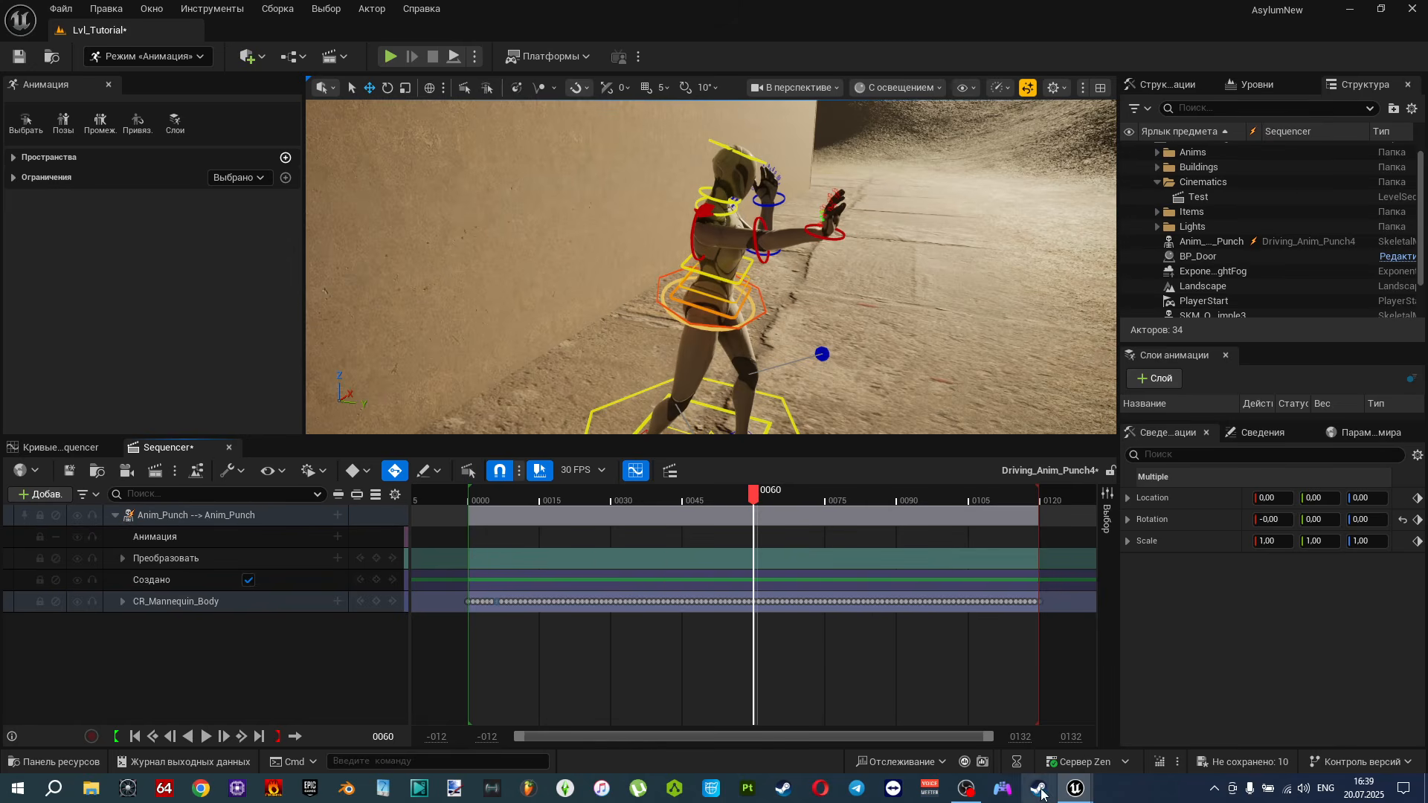
left_click(228, 453)
right_click_drag(870, 344, 829, 346)
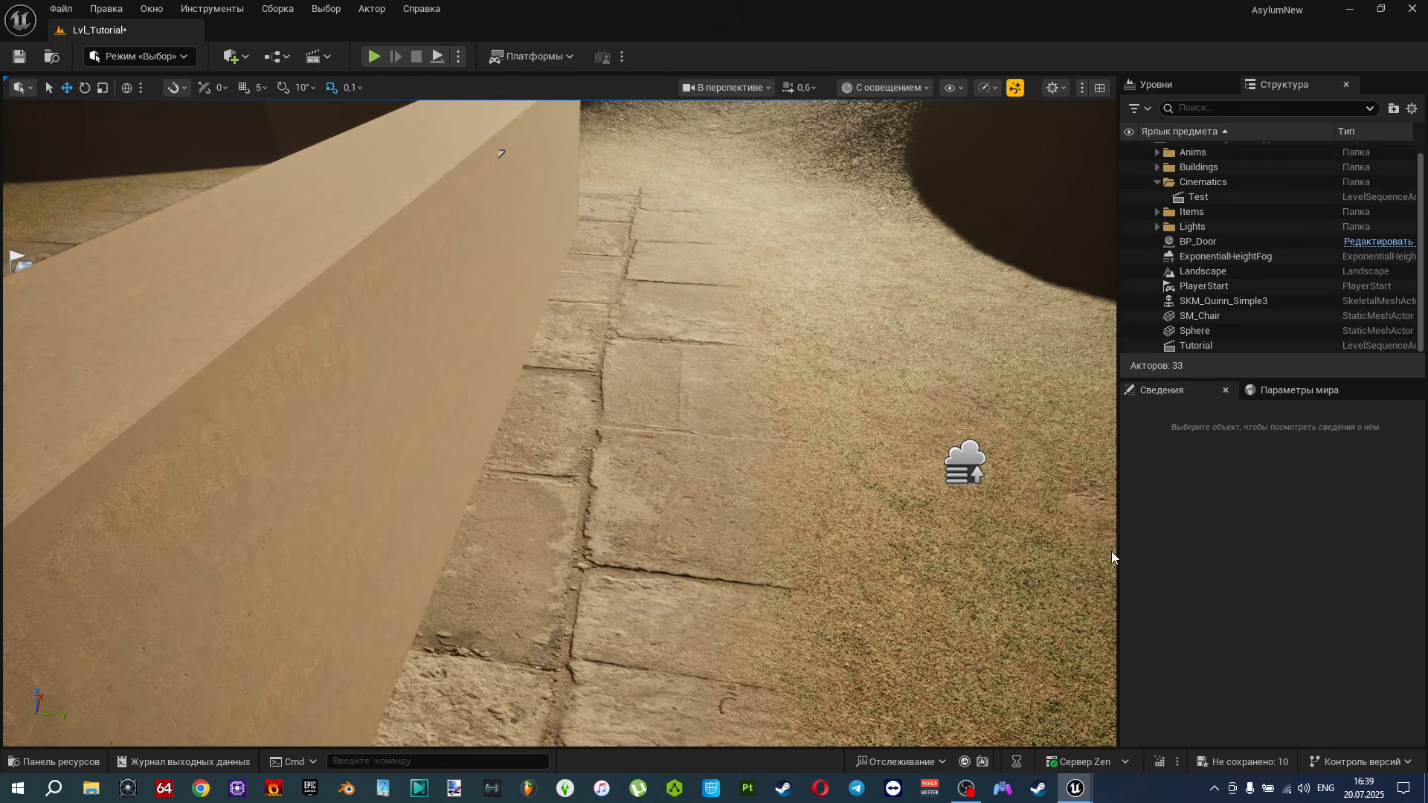
Bake Anim_Punch to the CR_Mannequin_Body control rig with key reduction enabled, keeping the default smart reduction settings.
mouse_move(1076, 786)
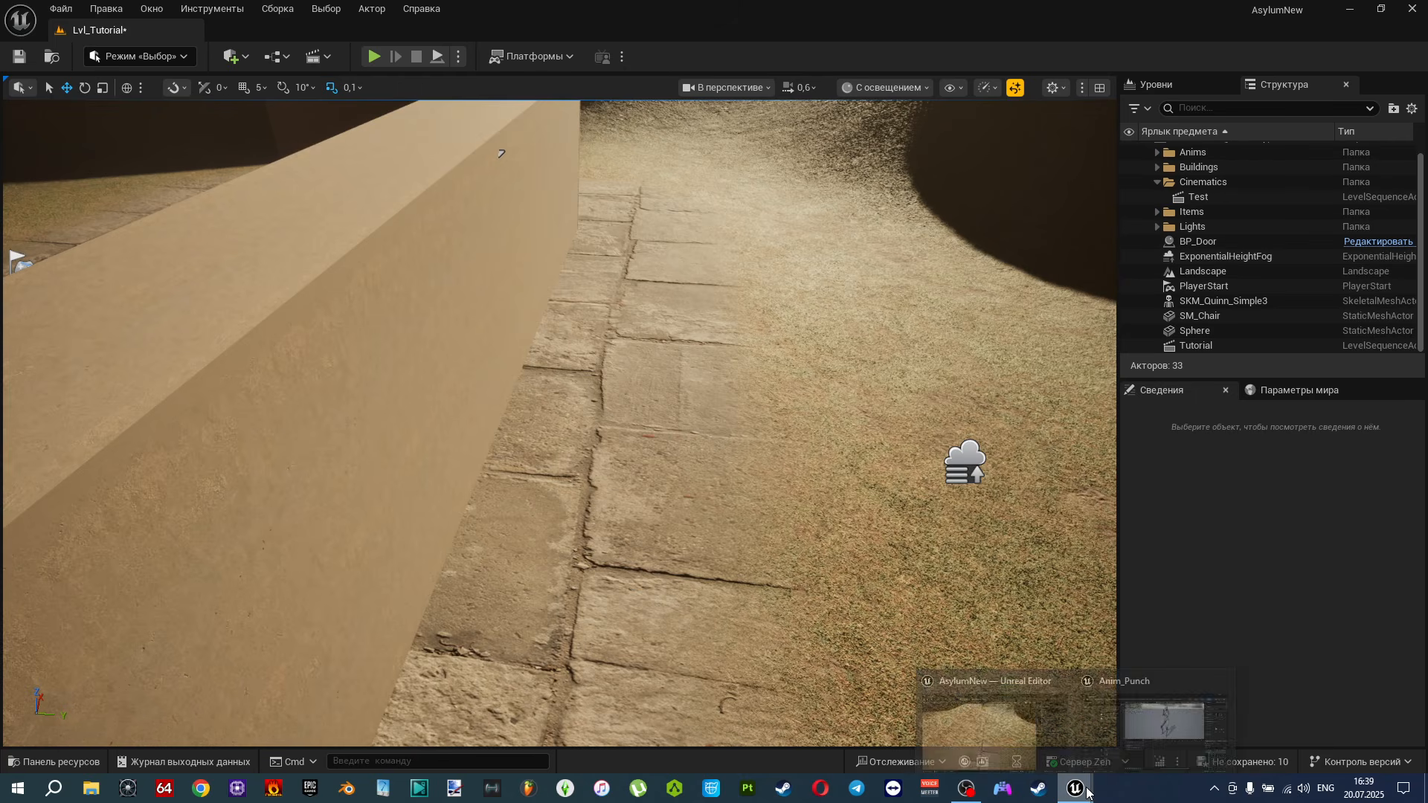
left_click(1108, 686)
left_click(1061, 58)
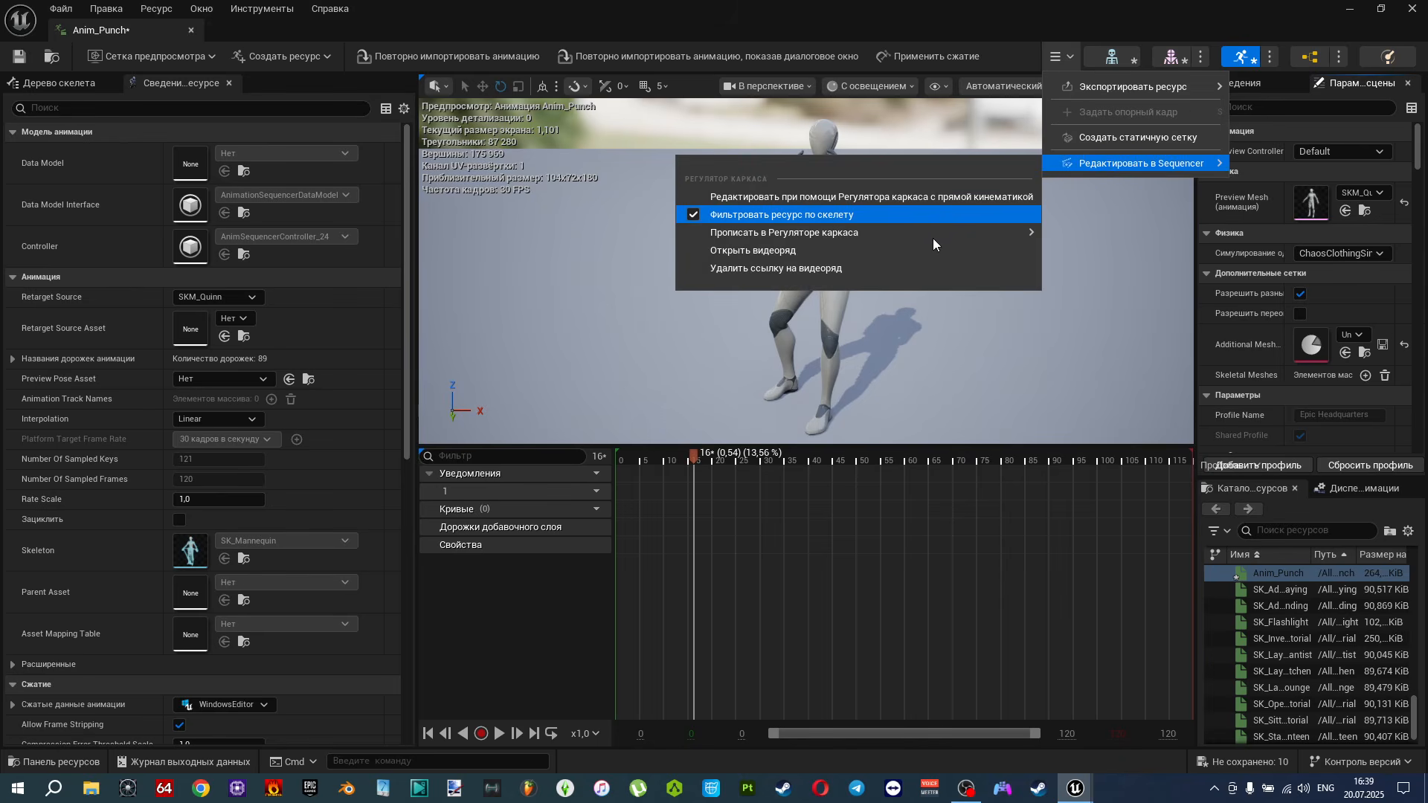
left_click(1102, 261)
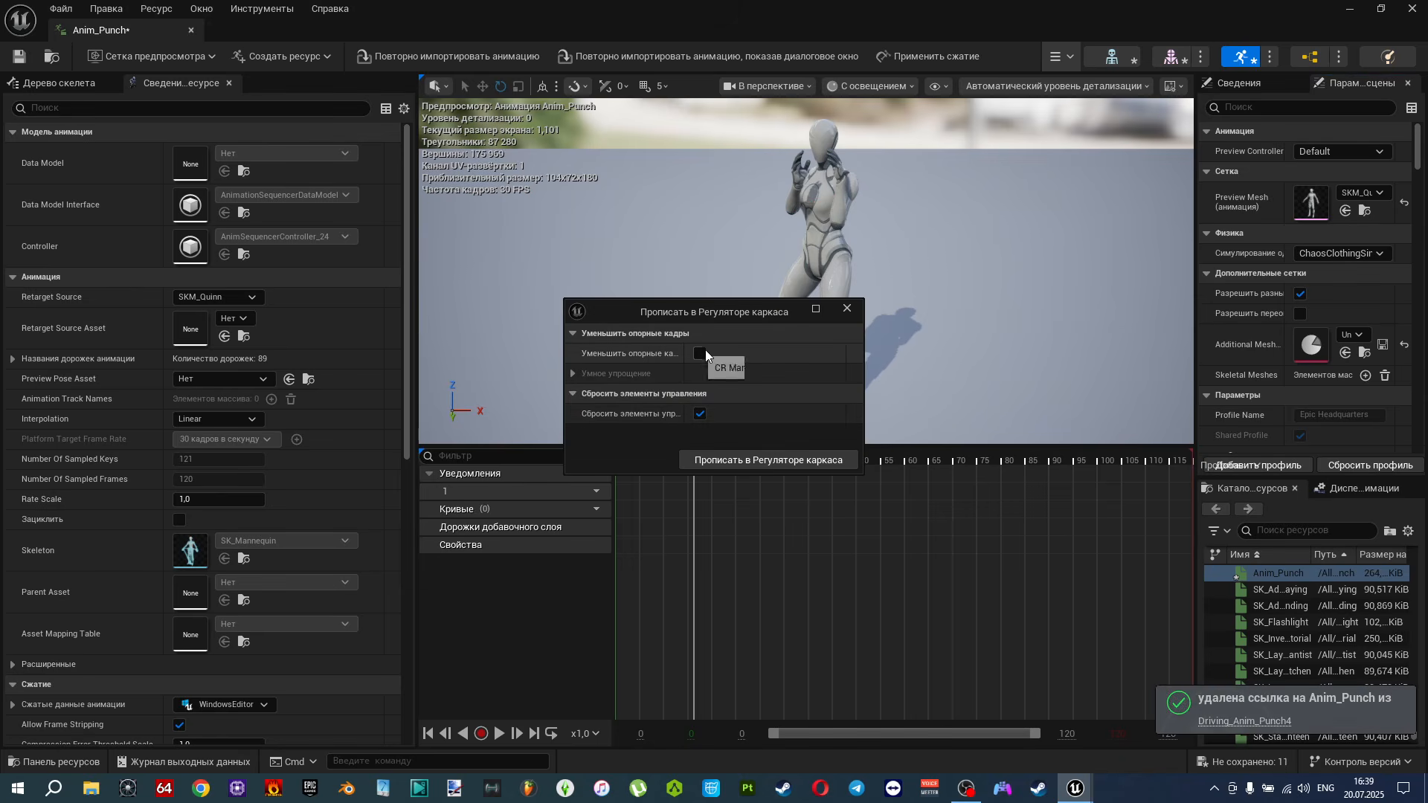
left_click(701, 354)
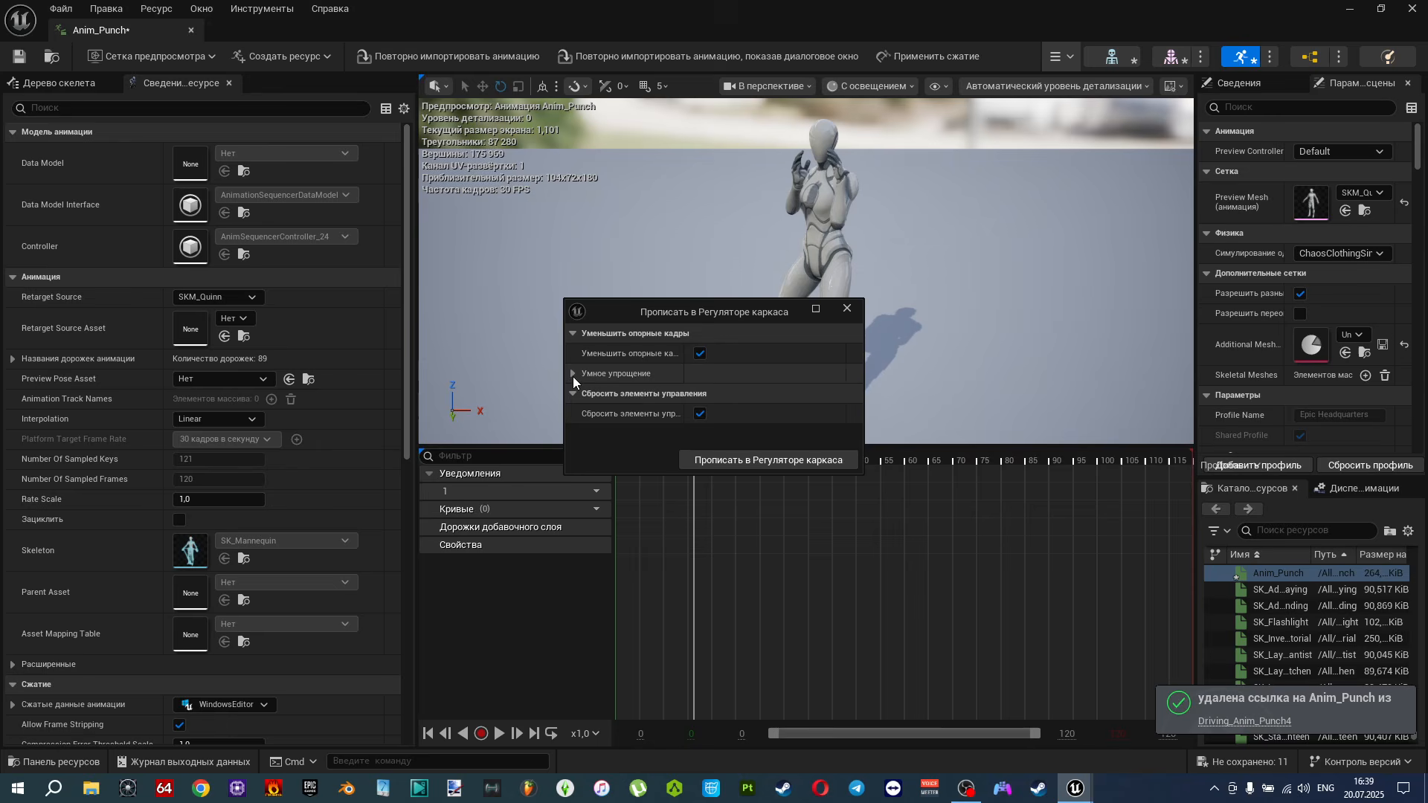
left_click(573, 374)
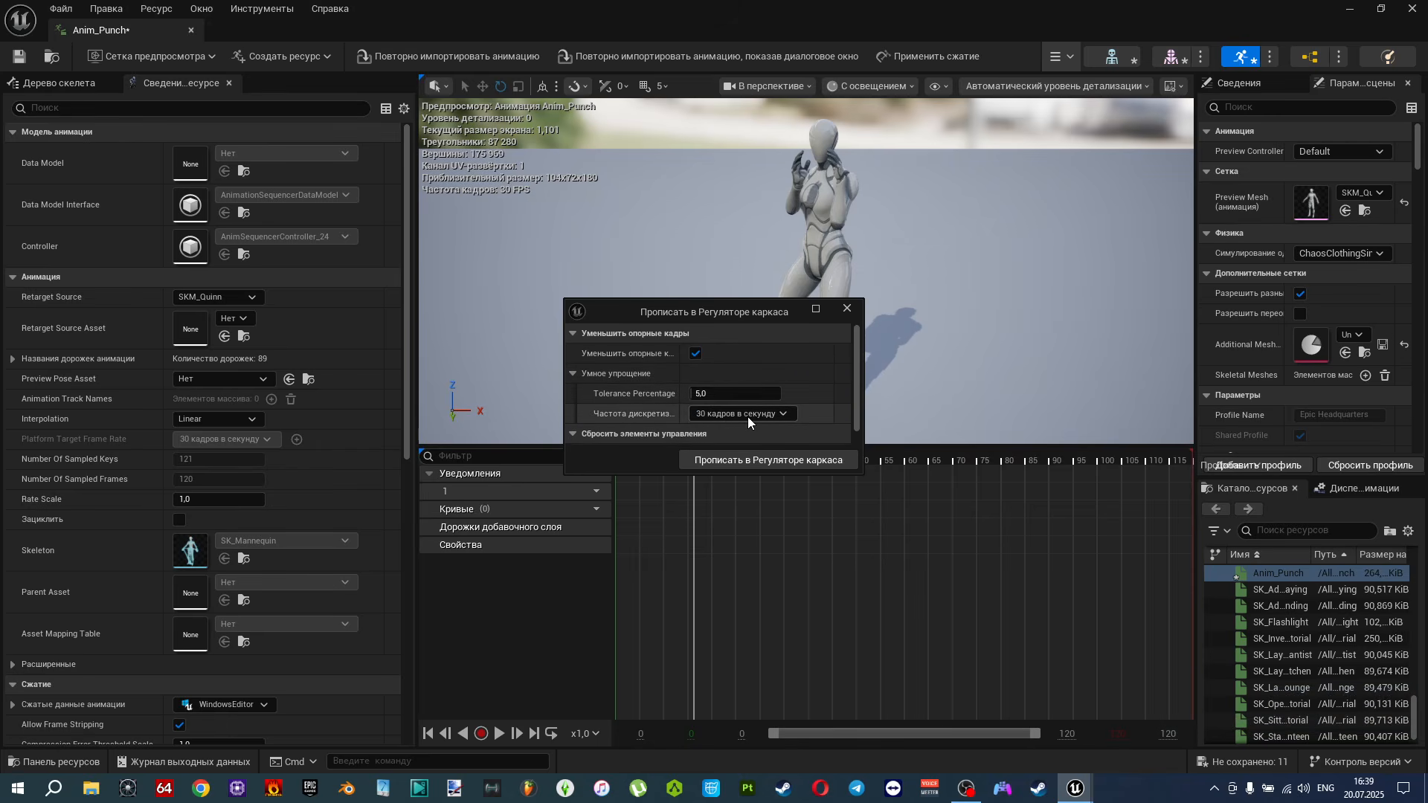
left_click_drag(863, 388, 928, 386)
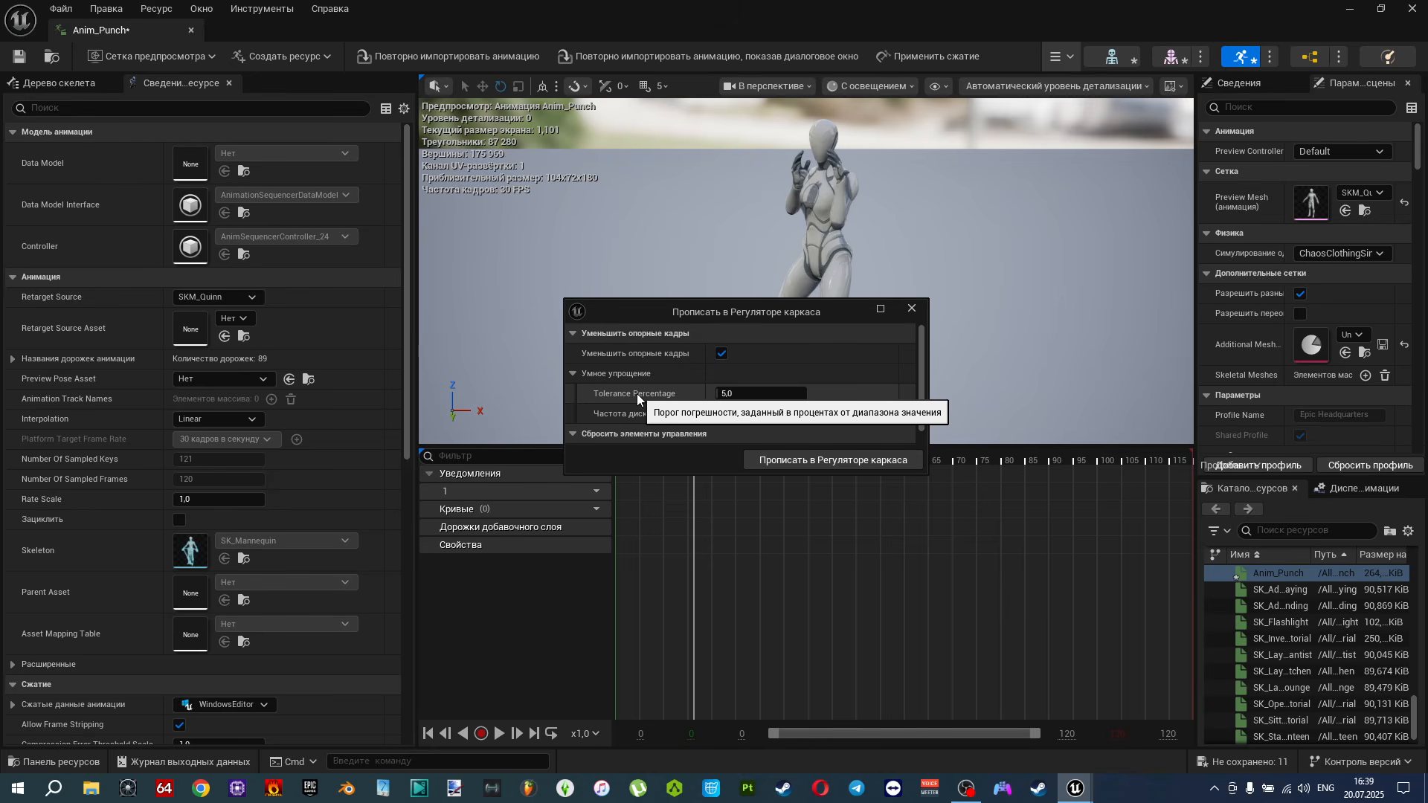
left_click(809, 463)
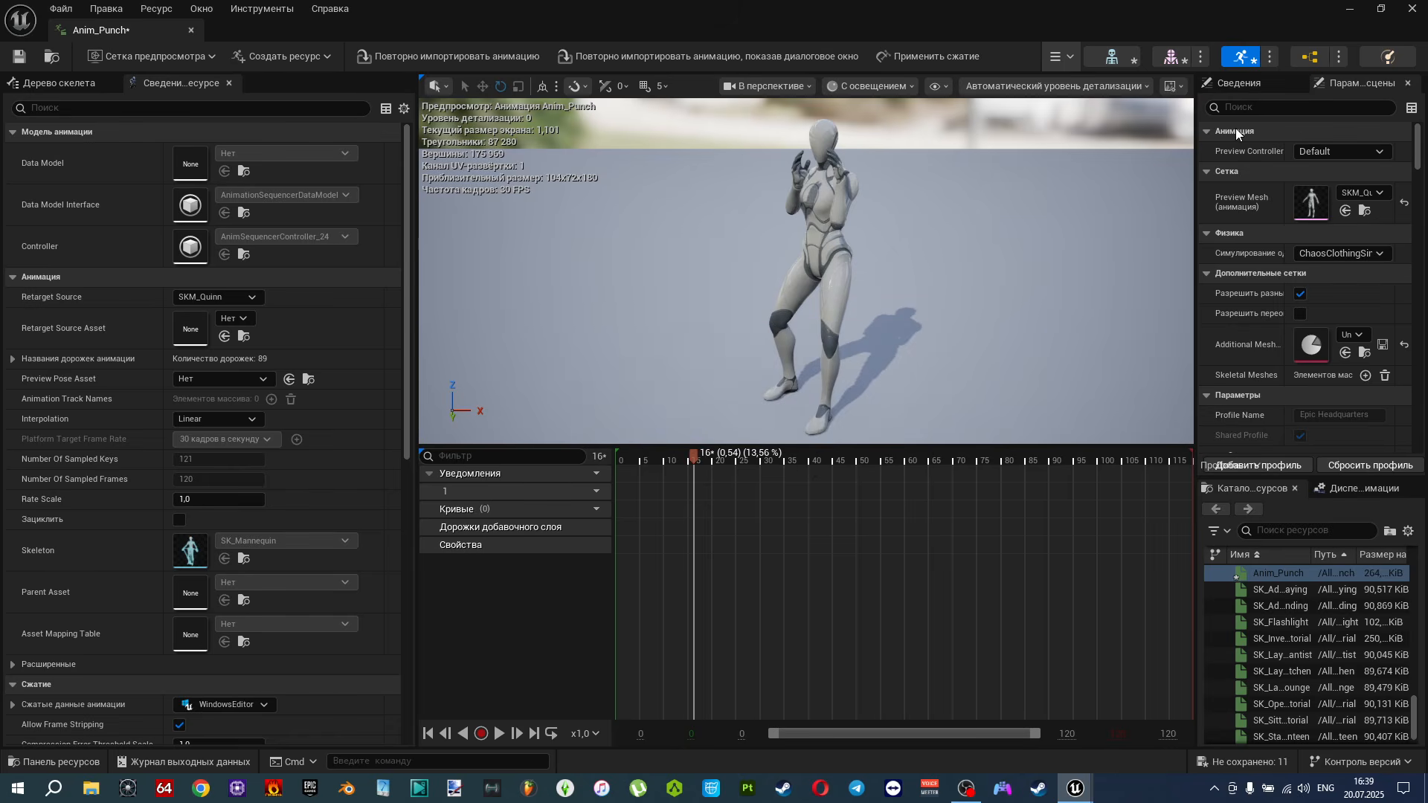
Return to the level editor and scrub the Driving_Anim_Punch5 sequence to frame 60.
left_click(1348, 11)
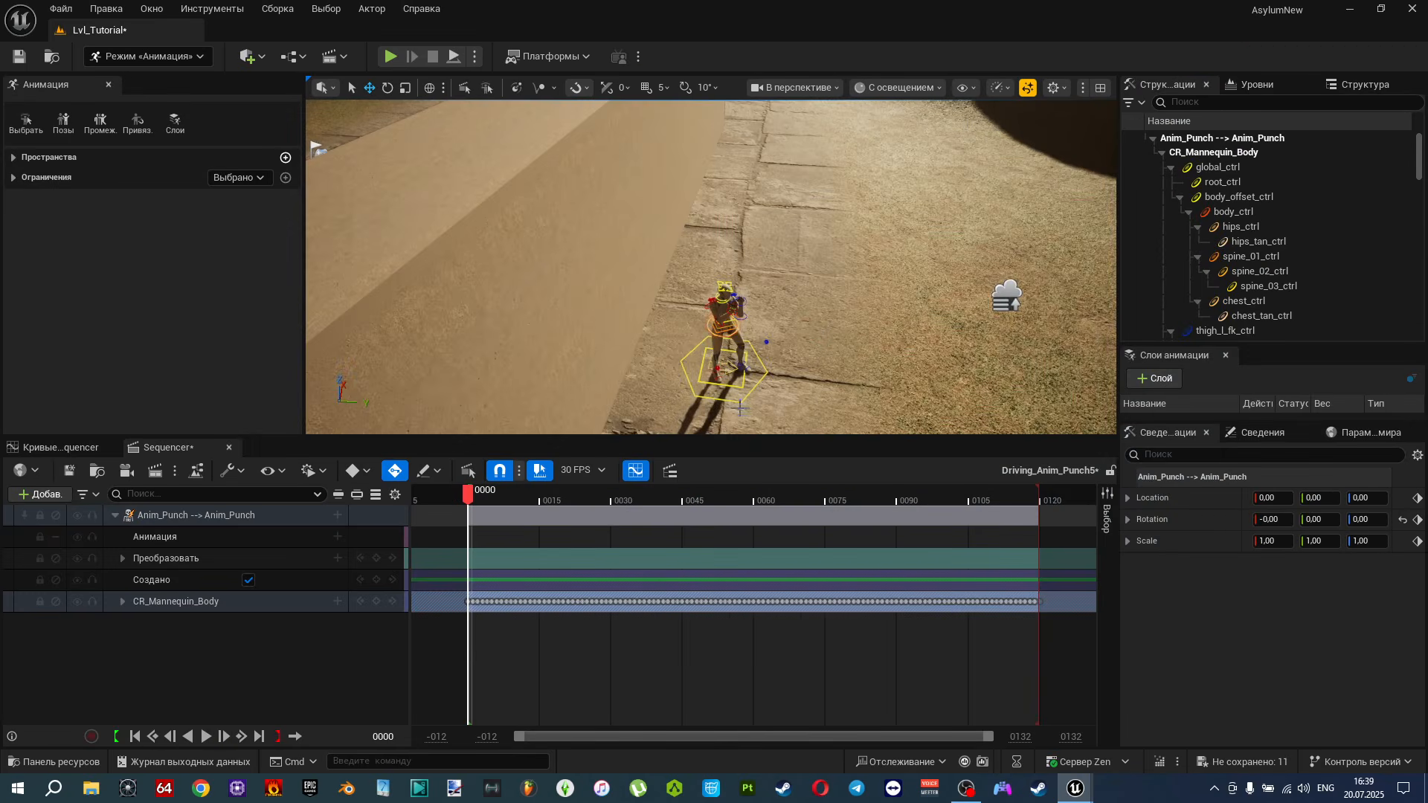
left_click_drag(467, 492, 755, 498)
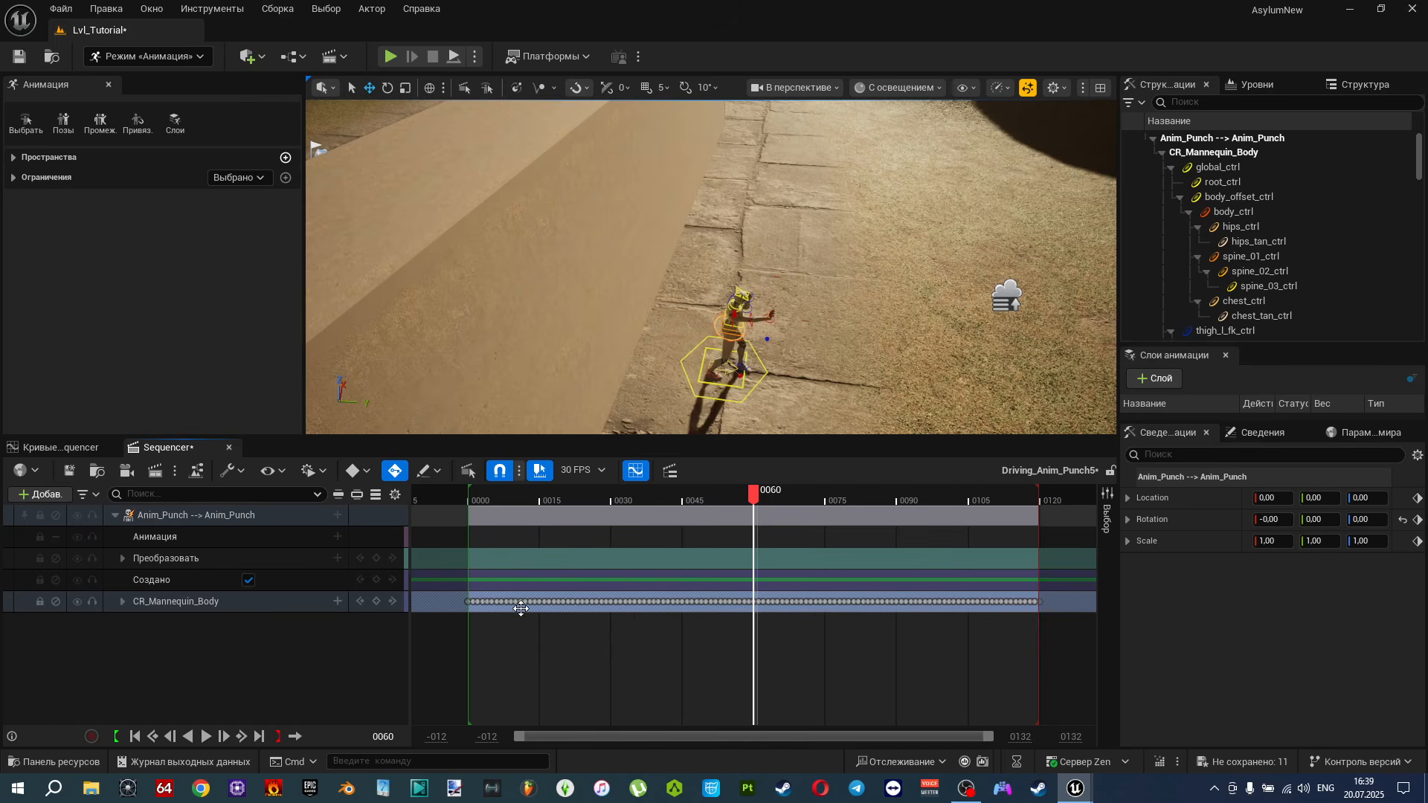
Delete all CR_Mannequin_Body keys between frames 0, 60 and 120, keeping only the keys at those three frames.
scroll(521, 604, "up", 2, "ctrl")
right_click_drag(562, 564, 740, 561)
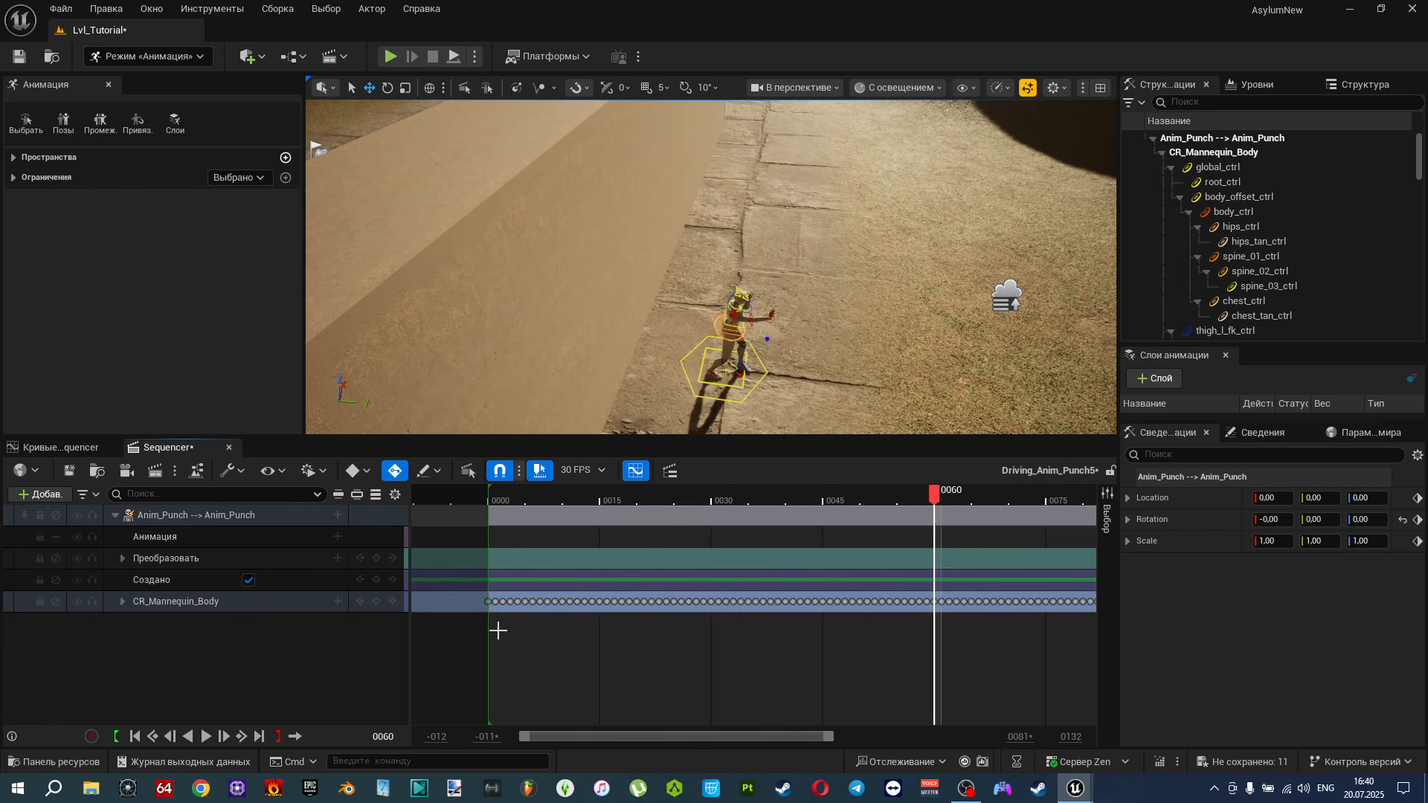
left_click_drag(494, 612, 934, 601)
key("Delete")
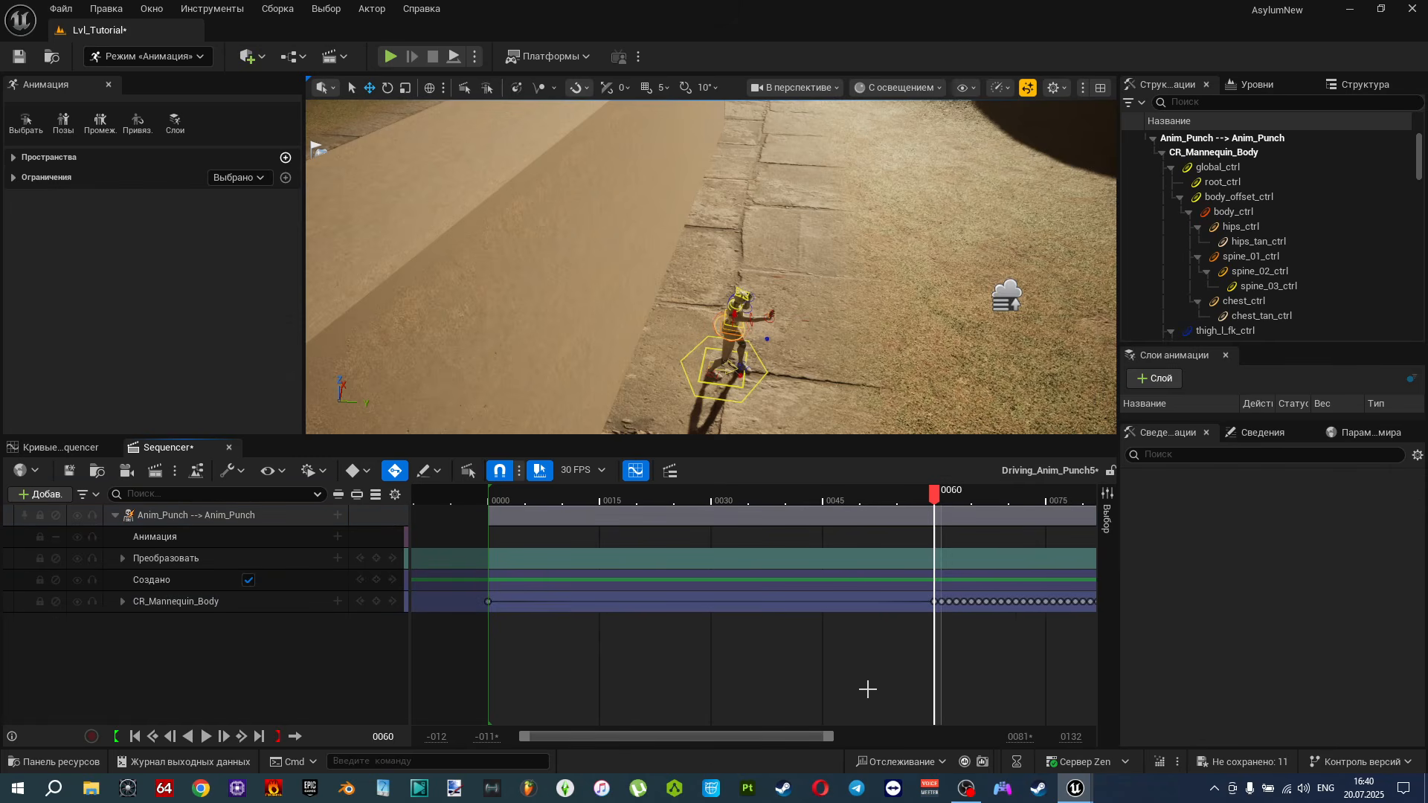
left_click_drag(899, 735, 944, 732)
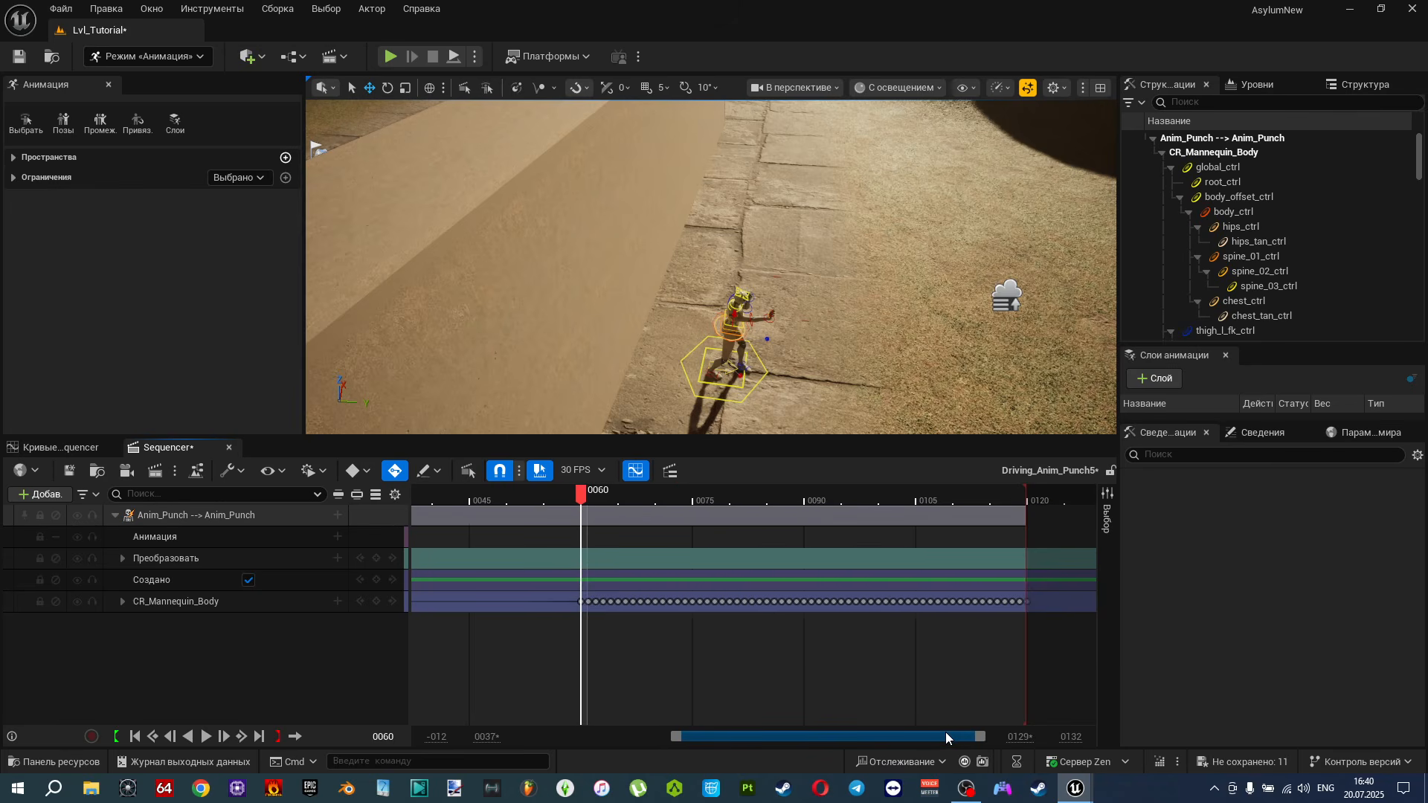
left_click_drag(577, 613, 1005, 599)
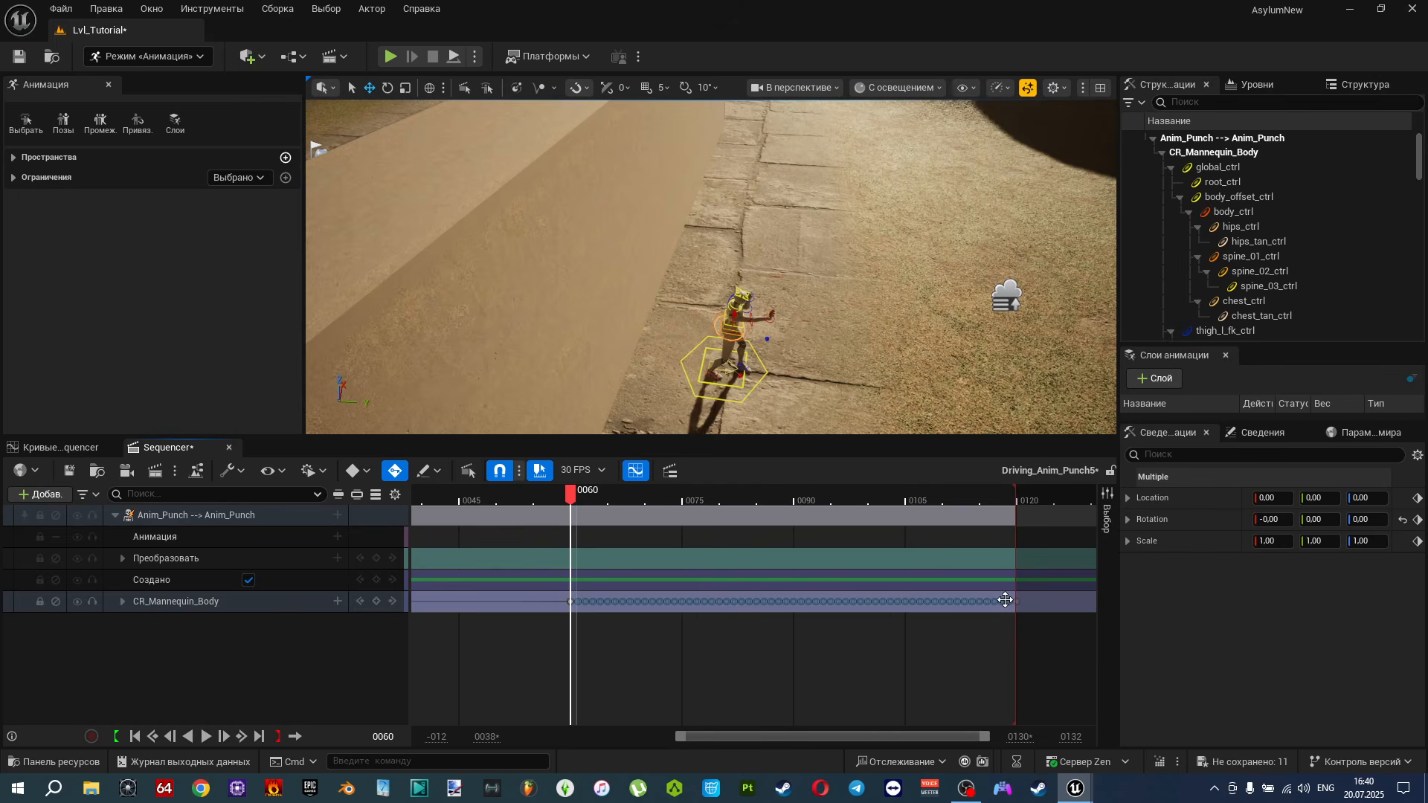
key("Delete")
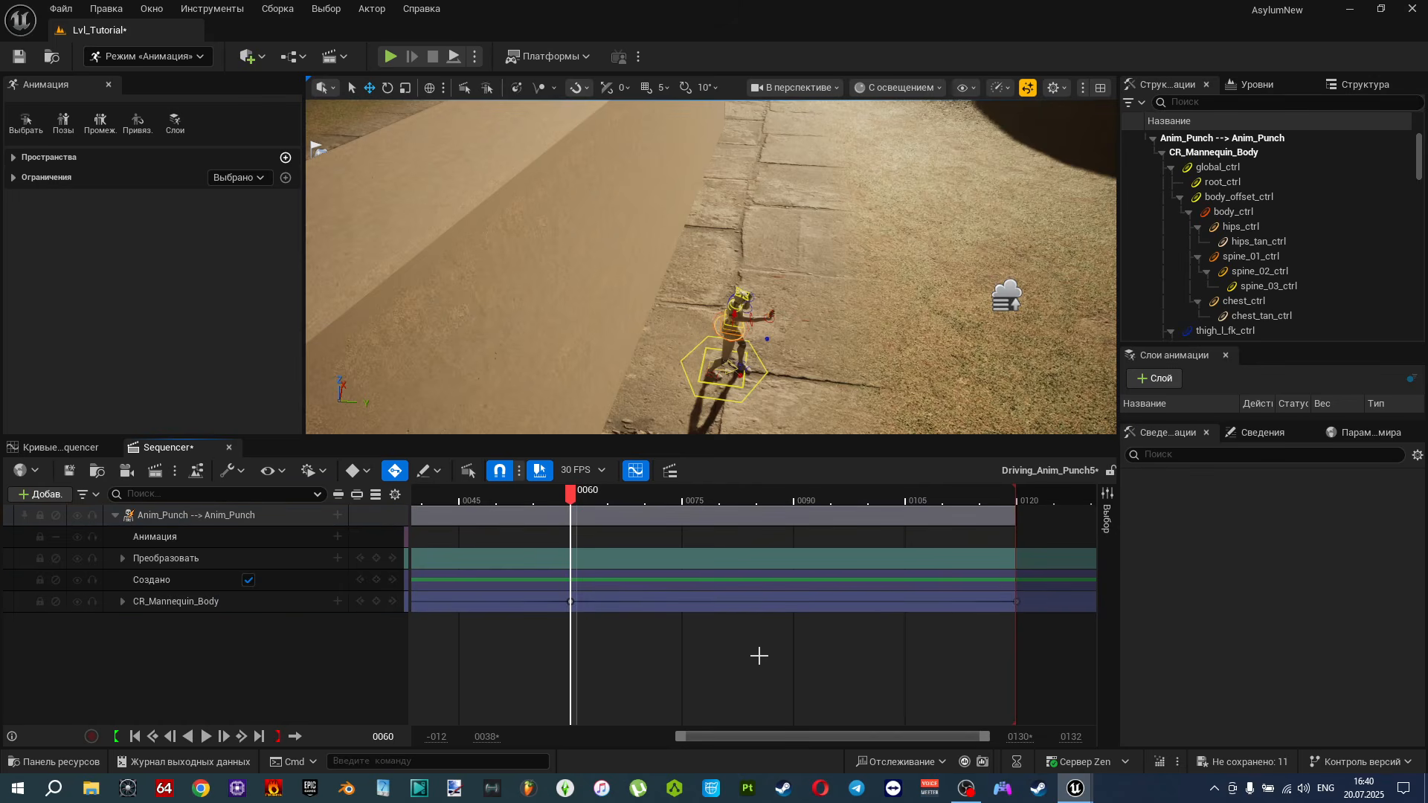
Bring the mannequin into close view, rewind the sequence to frame 0 and play back the punch with the remaining keys.
scroll(758, 656, "down", 2, "ctrl")
scroll(777, 375, "up", 3)
right_click_drag(777, 375, 810, 300)
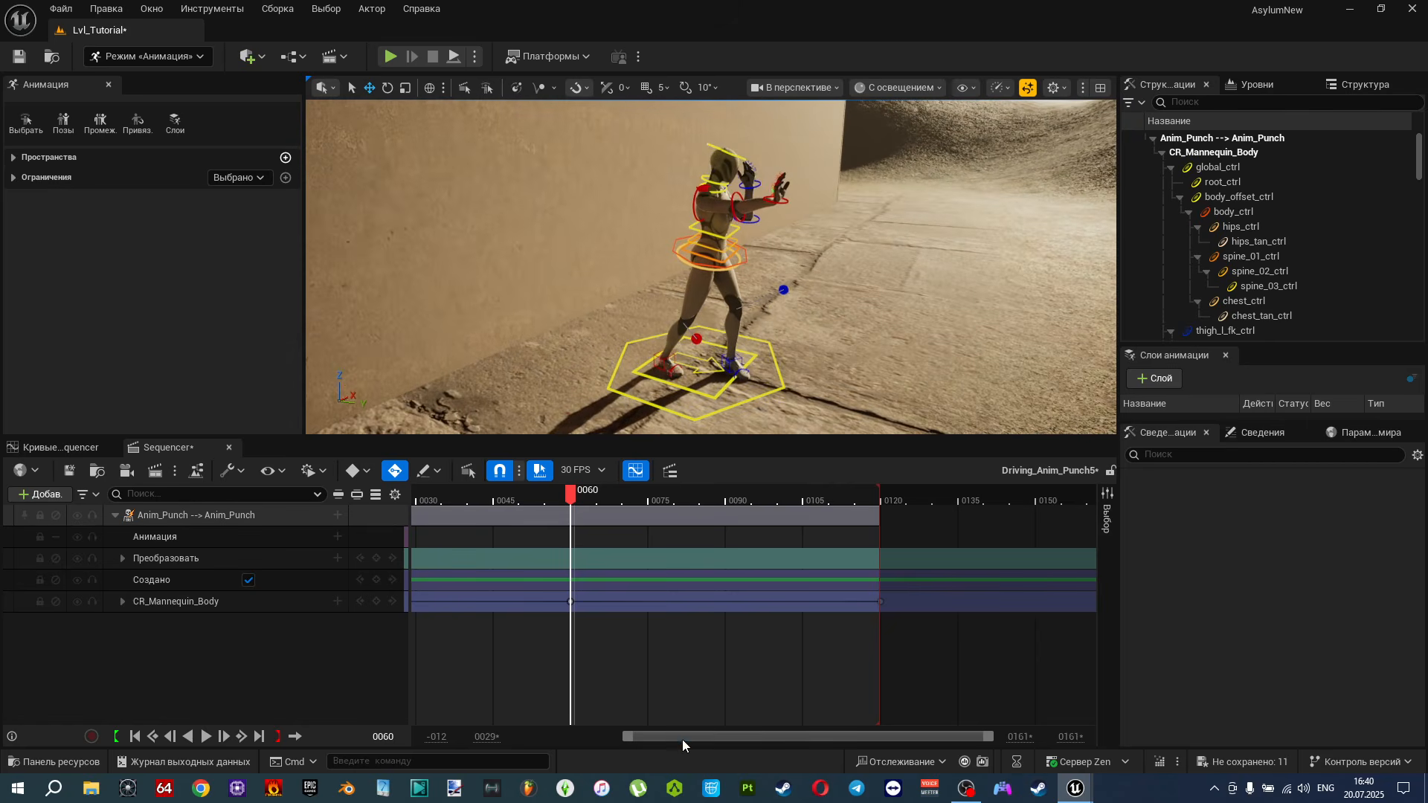
left_click_drag(682, 739, 621, 744)
left_click(135, 736)
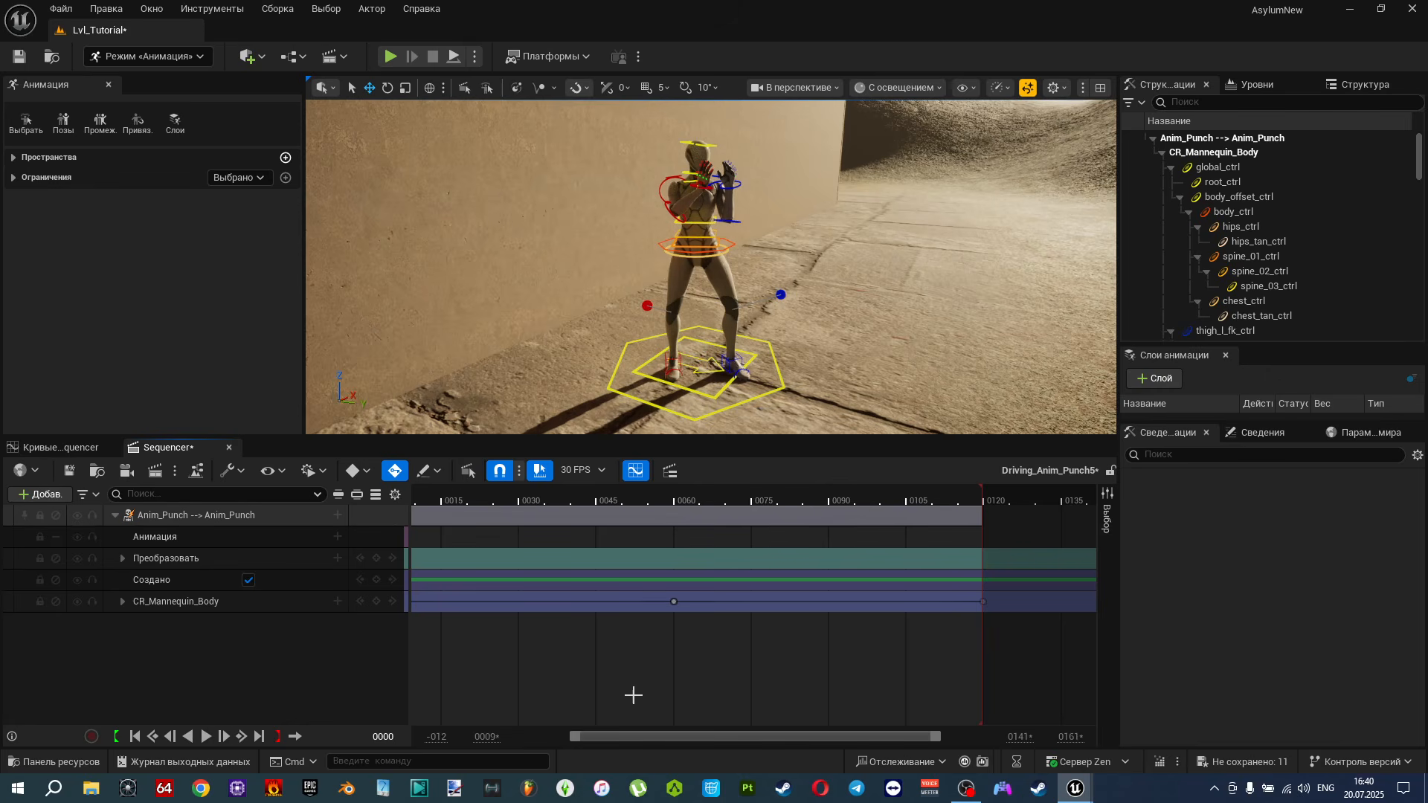
left_click_drag(661, 736, 605, 738)
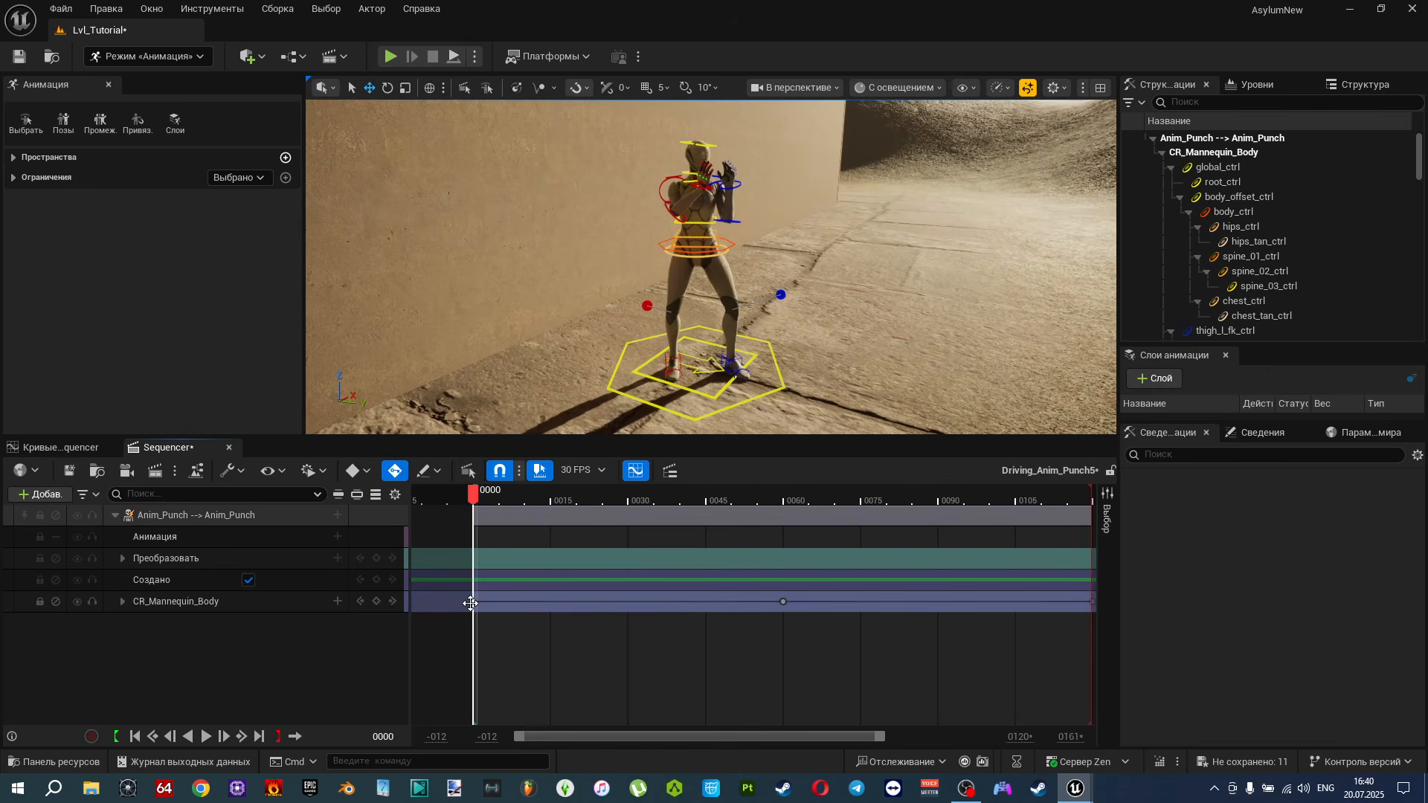
left_click_drag(742, 736, 792, 741)
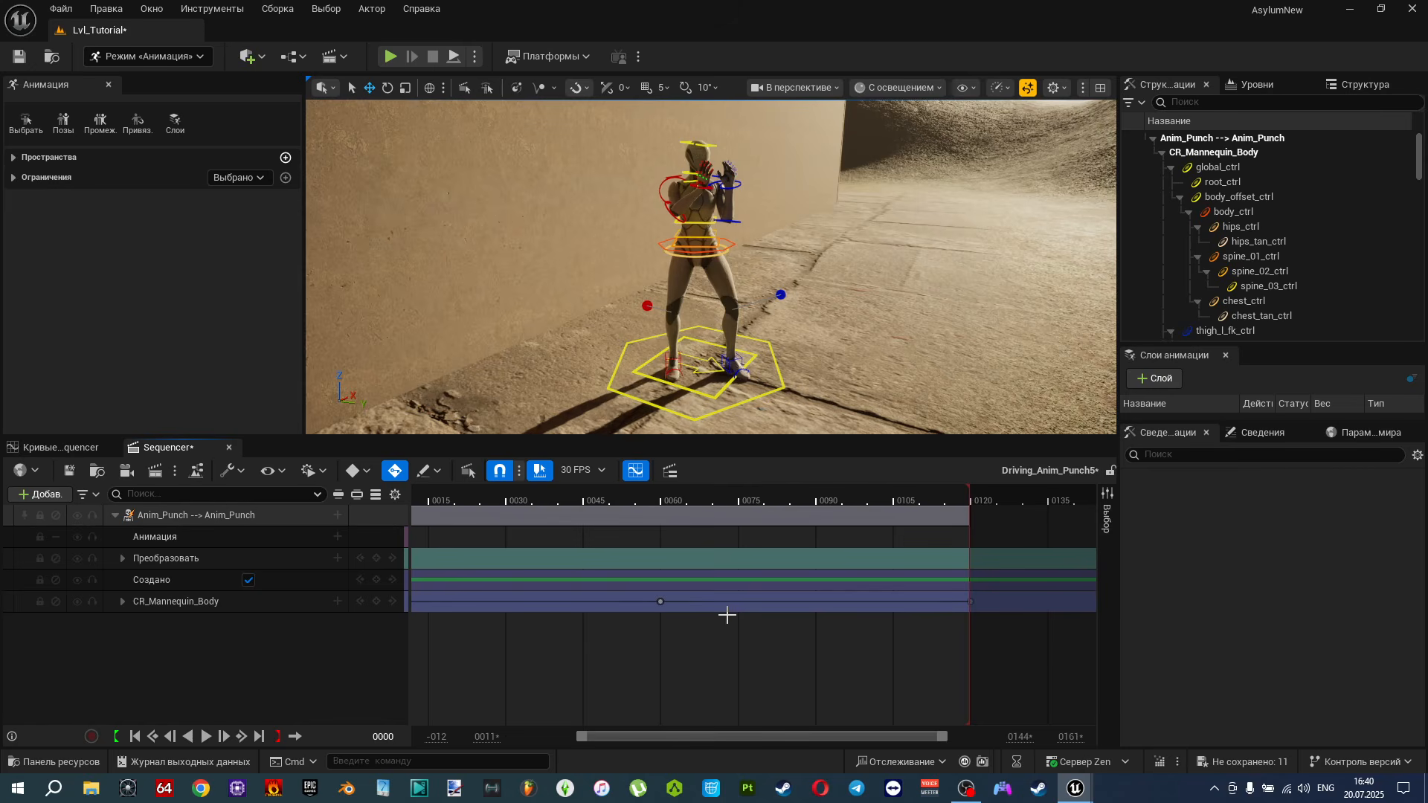
key("period")
key("comma")
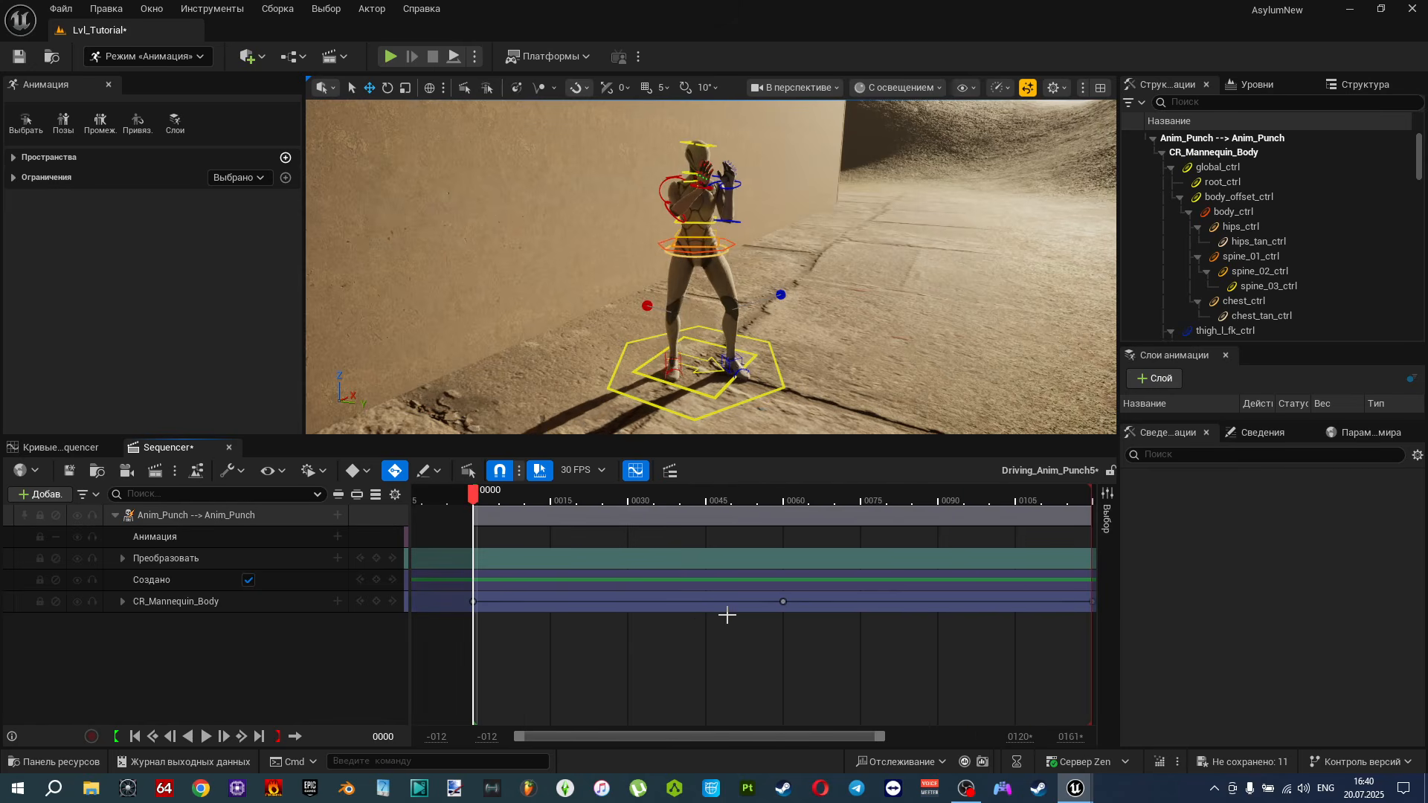
key("space")
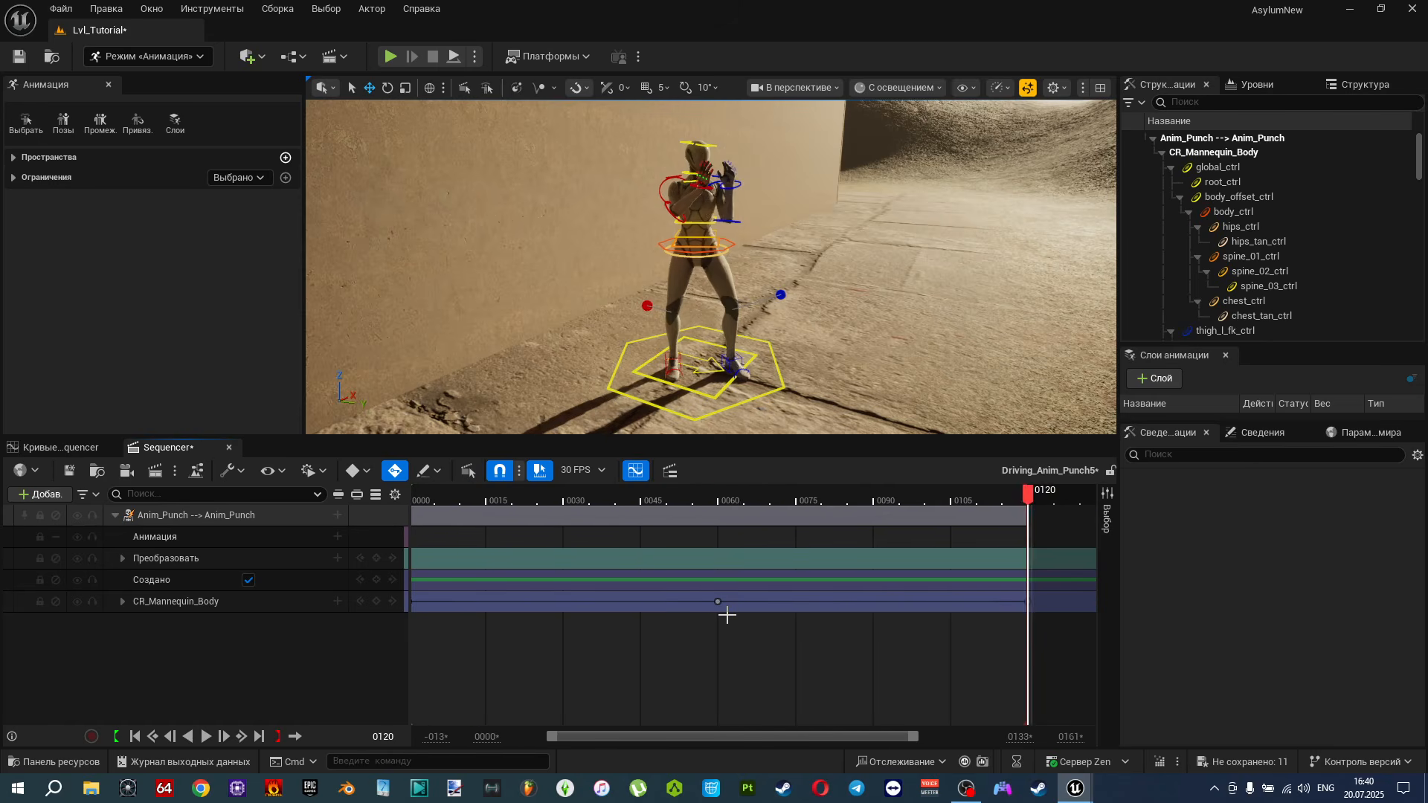
right_click(199, 514)
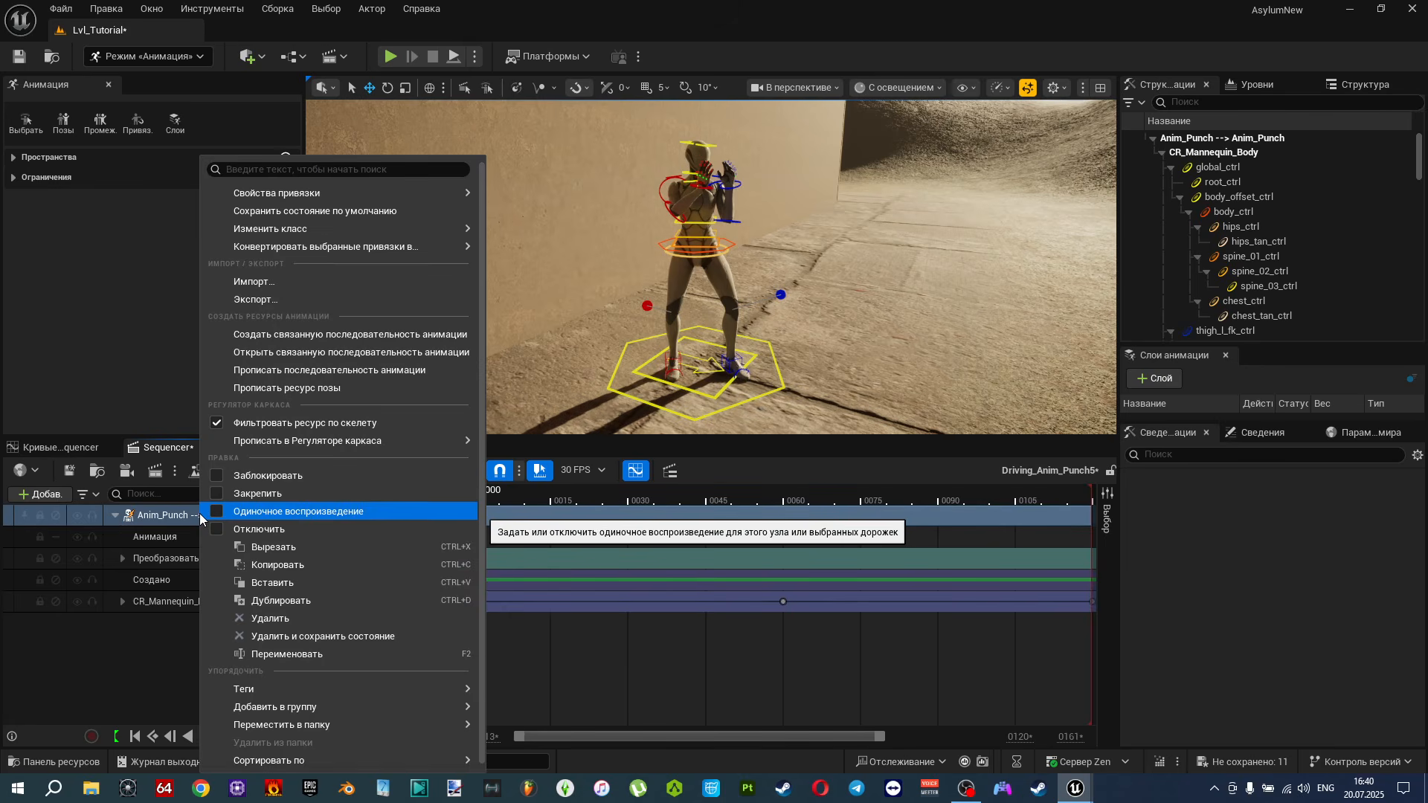
left_click(330, 370)
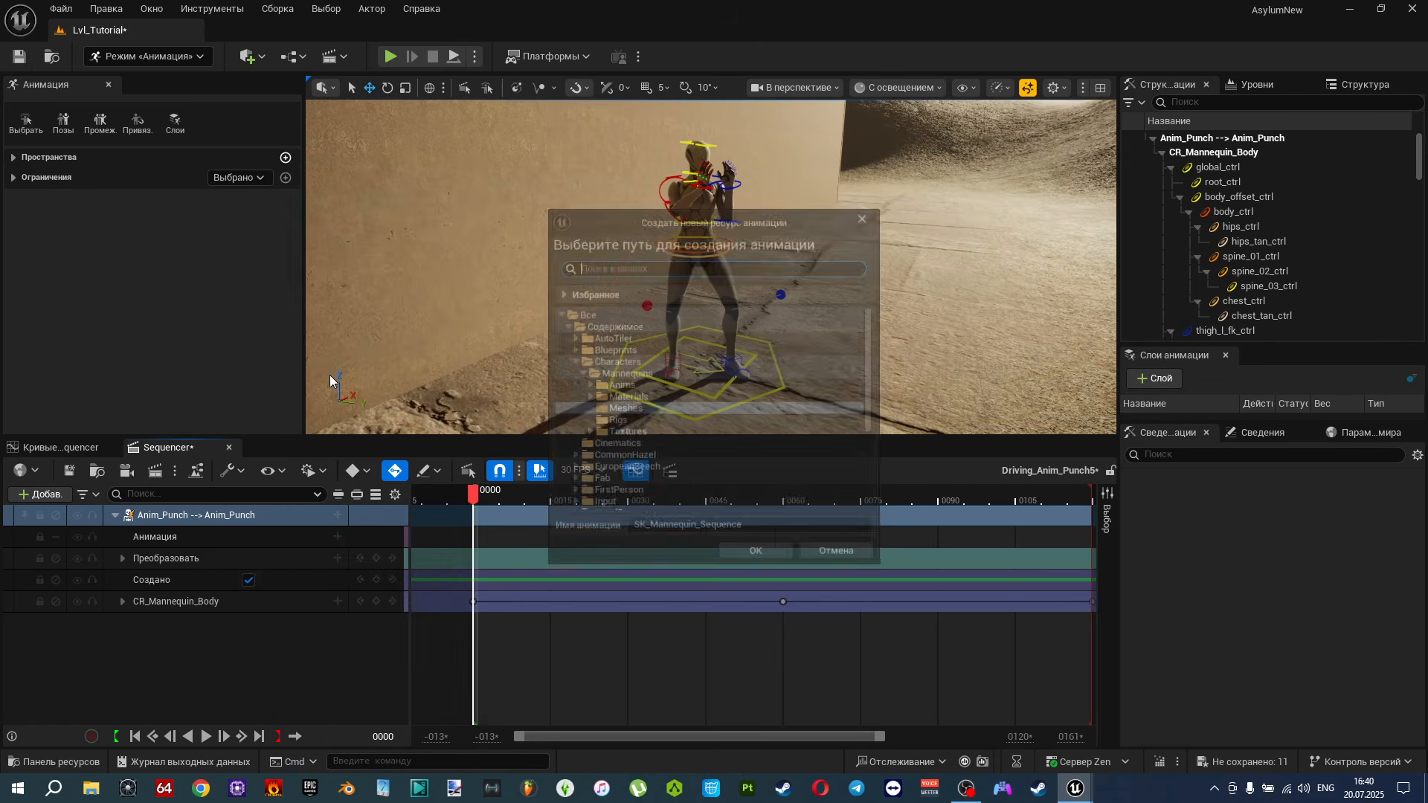
left_click(835, 556)
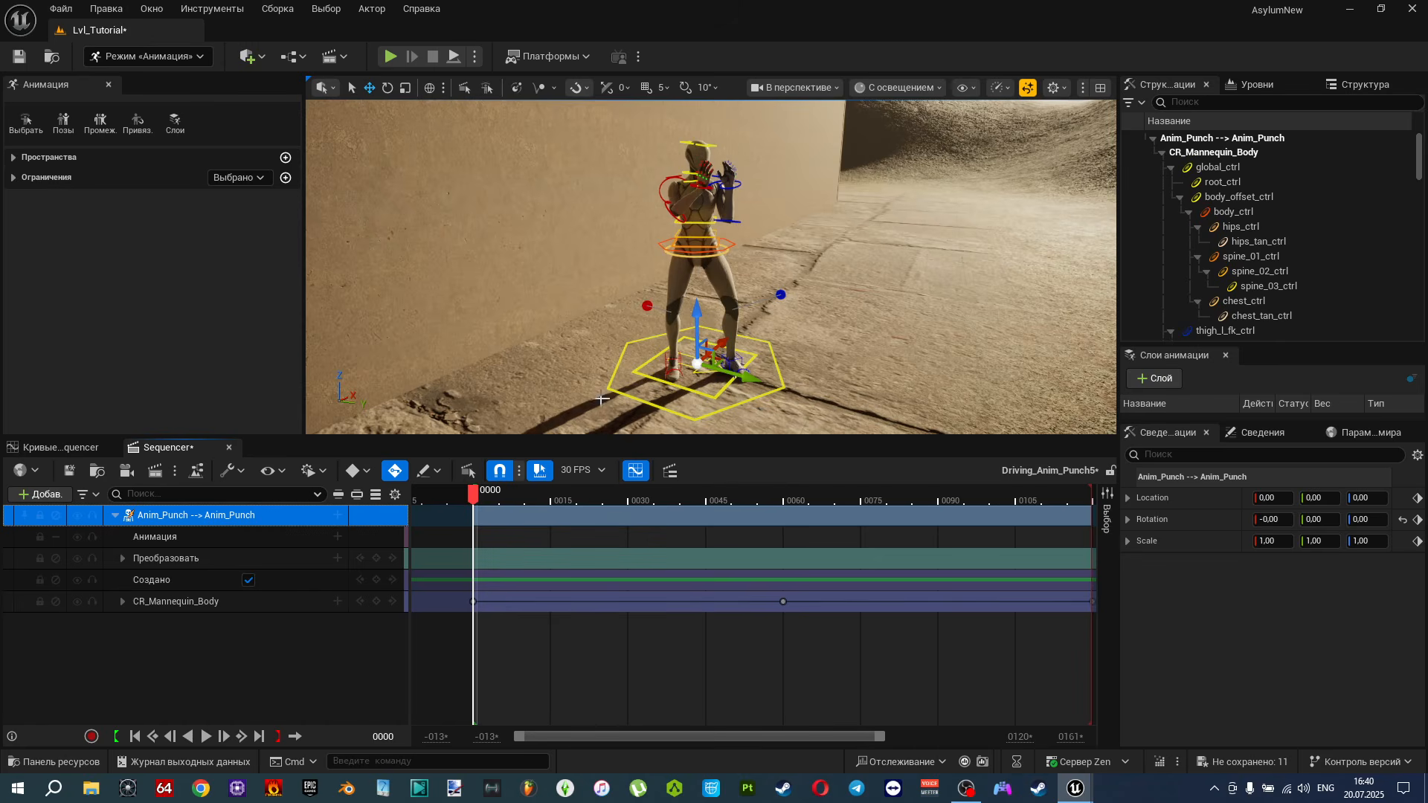
mouse_move(700, 327)
right_mouse_down()
mouse_move(747, 306)
mouse_move(693, 305)
right_mouse_up()
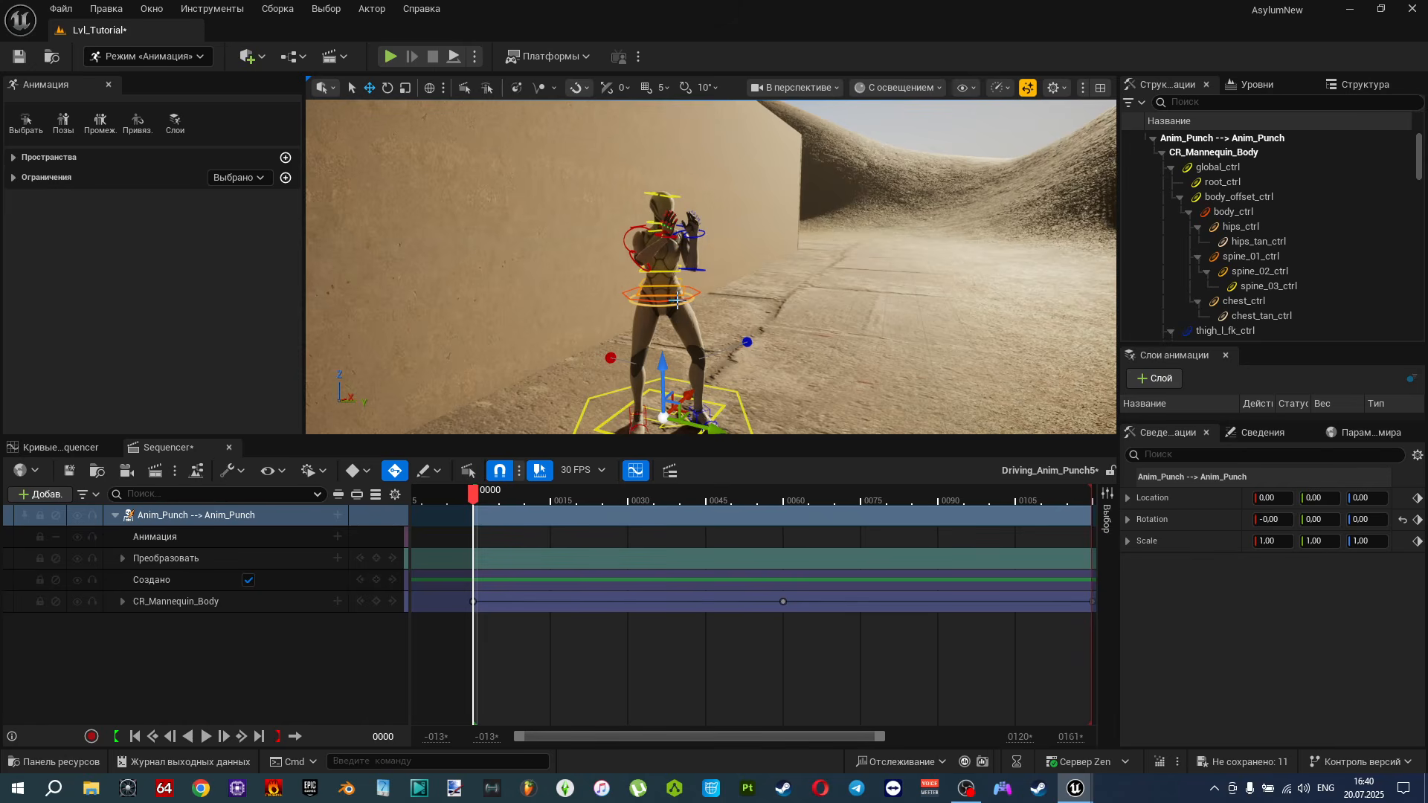